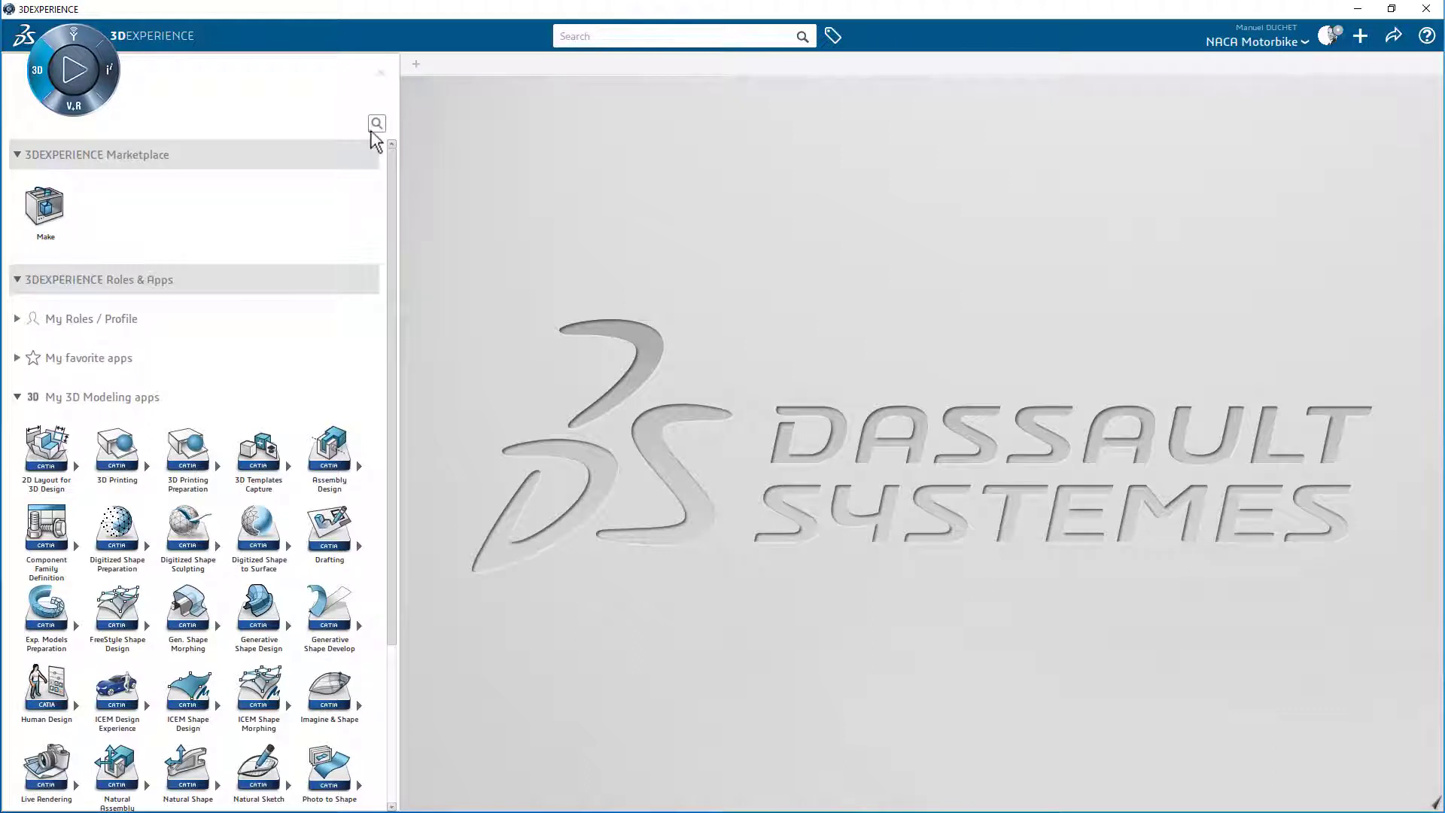
Step: Find the Product Perception Experience app by searching for "perc" and launch it
click(377, 123)
text(perc)
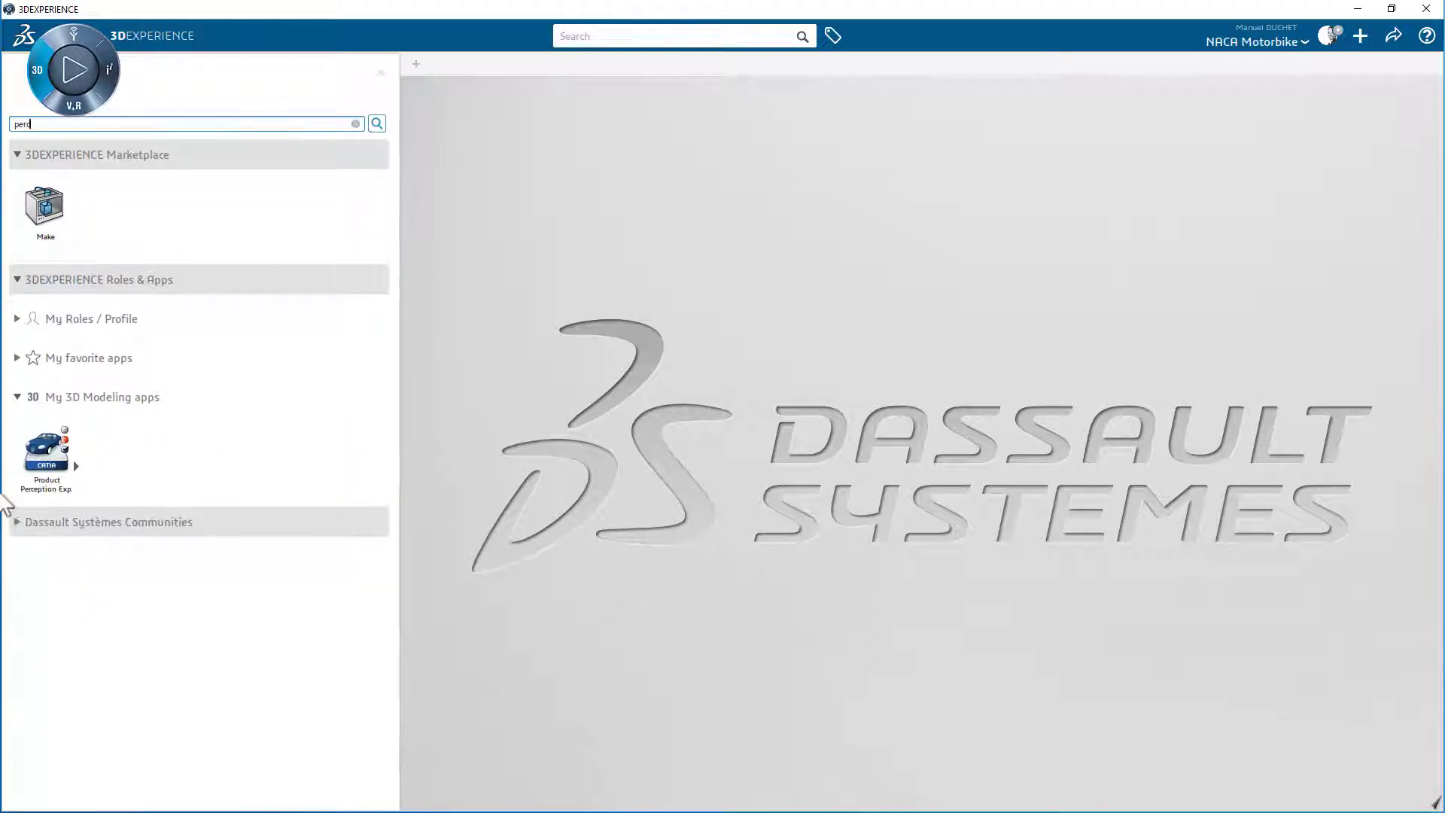
click(49, 461)
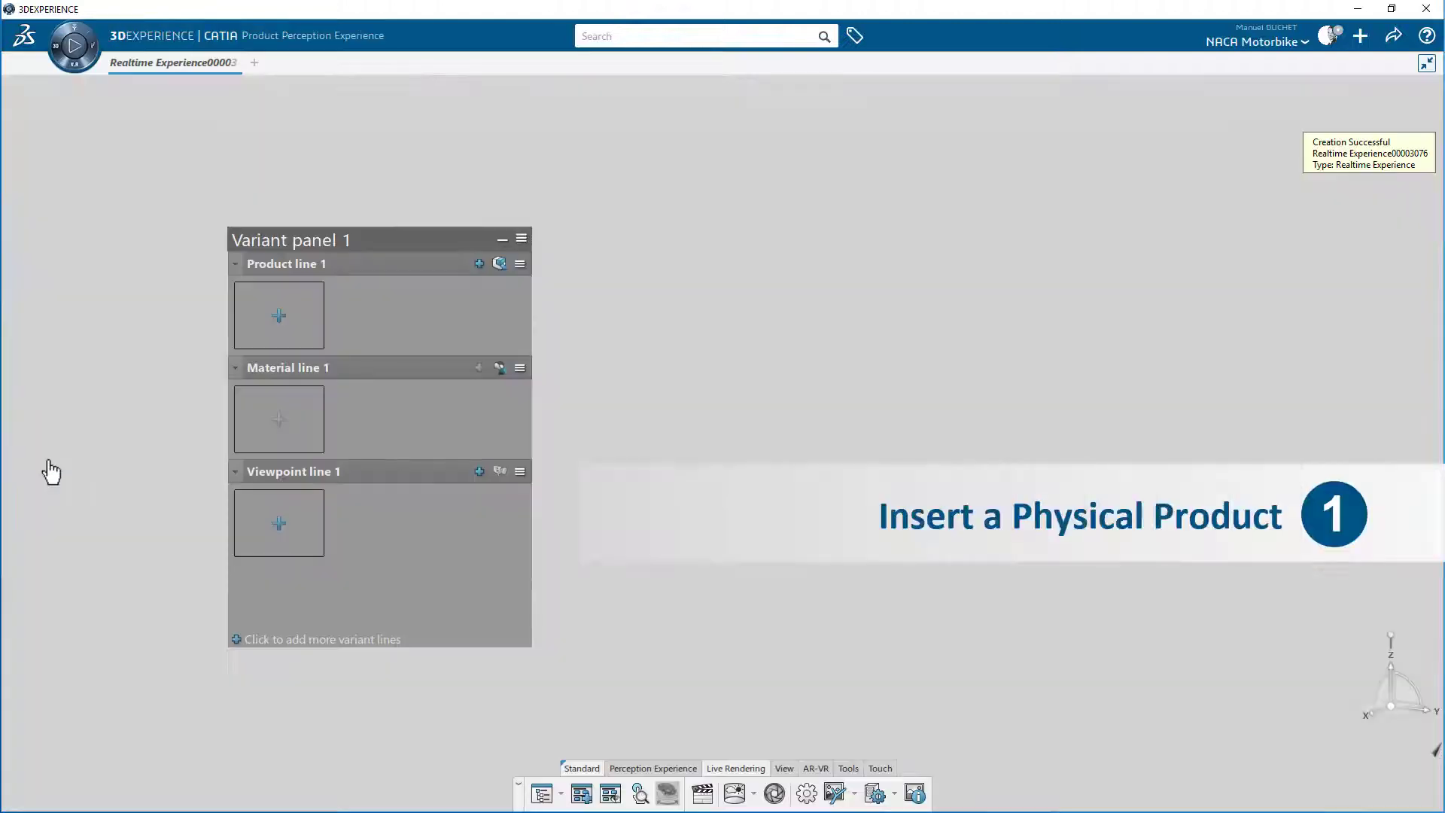
Step: Move Variant panel 1 to the corner of the work area and shrink it to fit its three variant lines
drag(424, 242, 200, 93)
drag(305, 152, 223, 152)
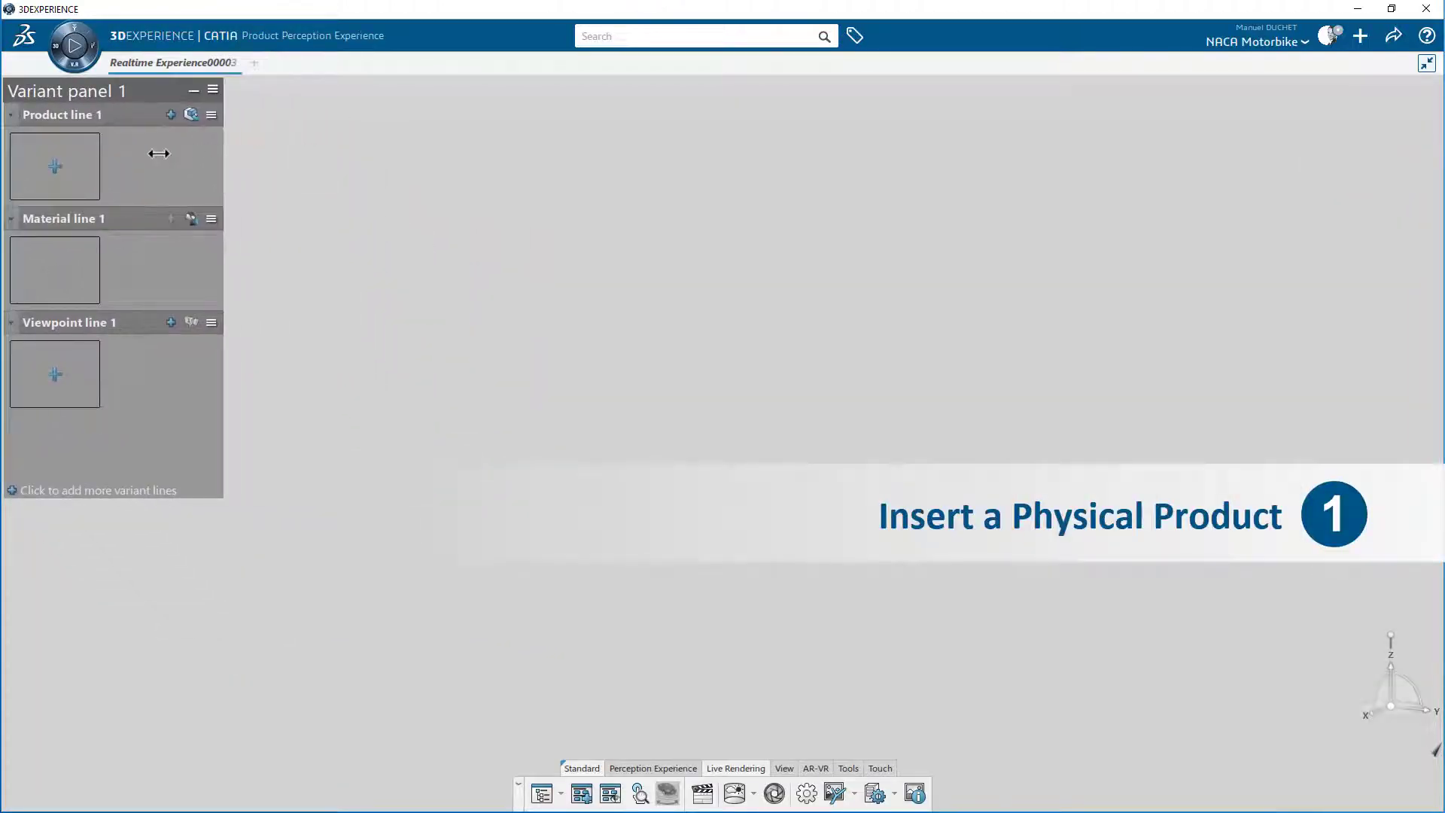
drag(178, 498, 168, 433)
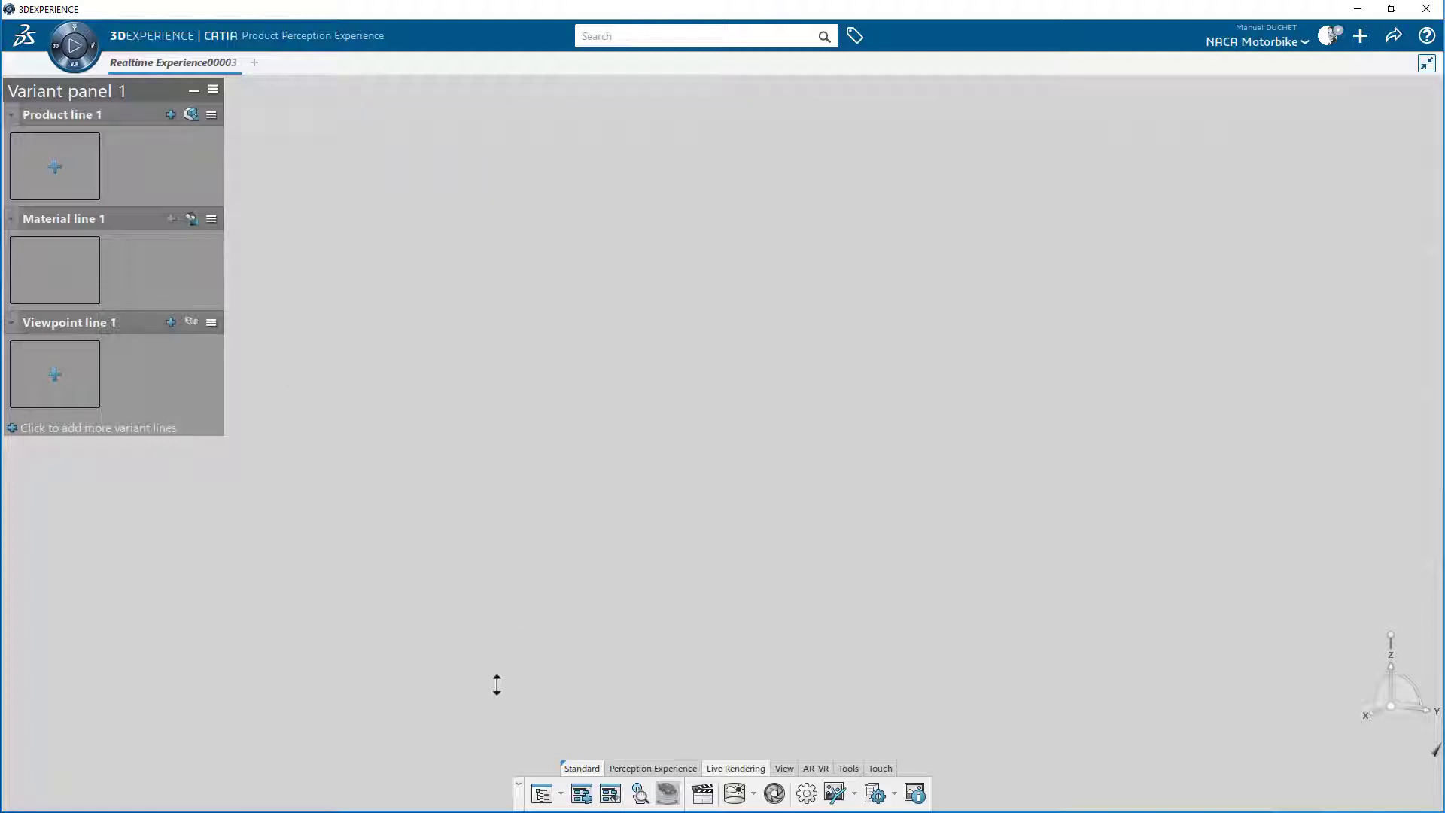
Step: Search for "catiadesign naca" and insert the physical product CATIADesign-NACA_1001-19xFD01-14mar19 into the experience
click(627, 769)
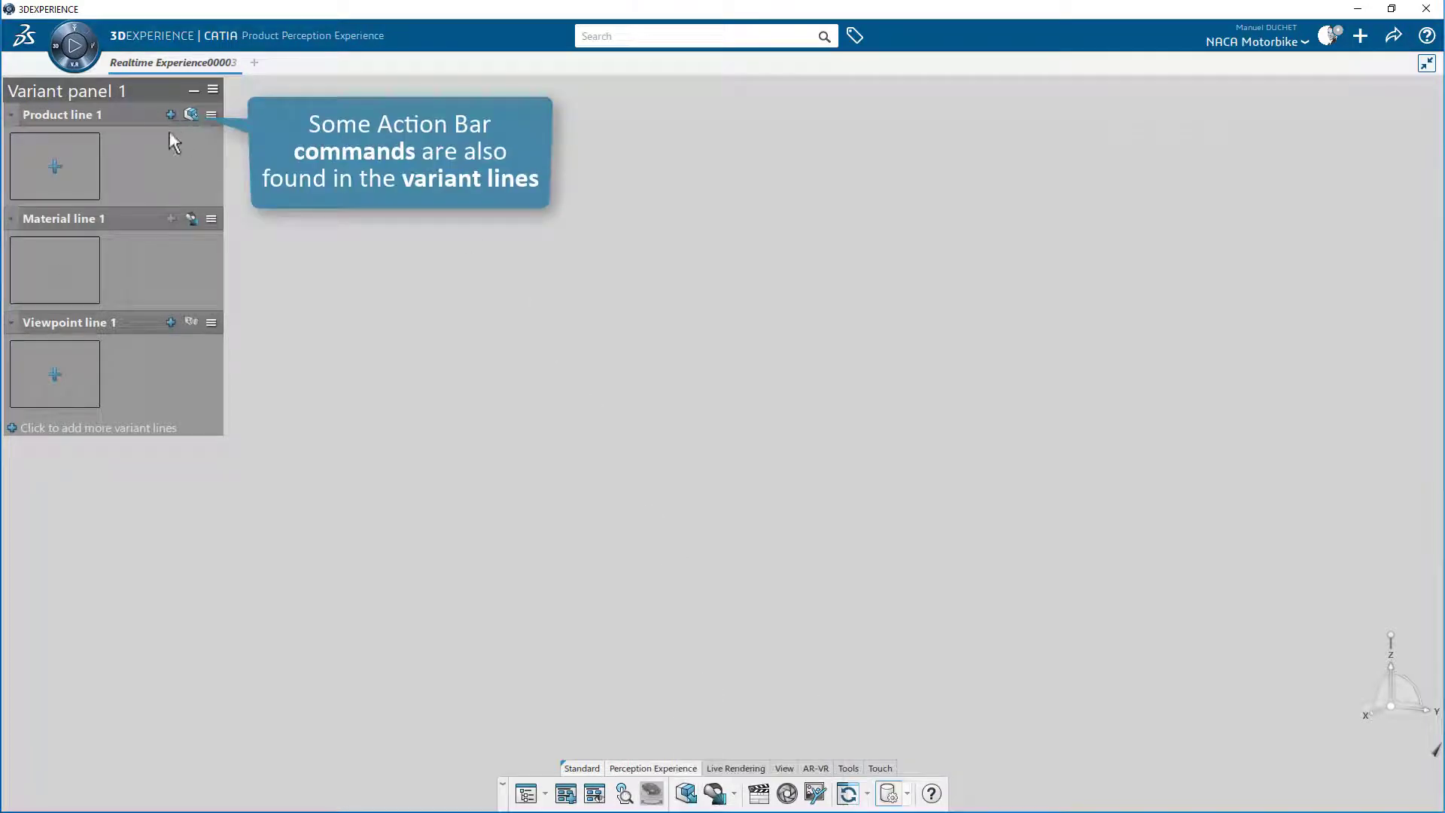
click(191, 114)
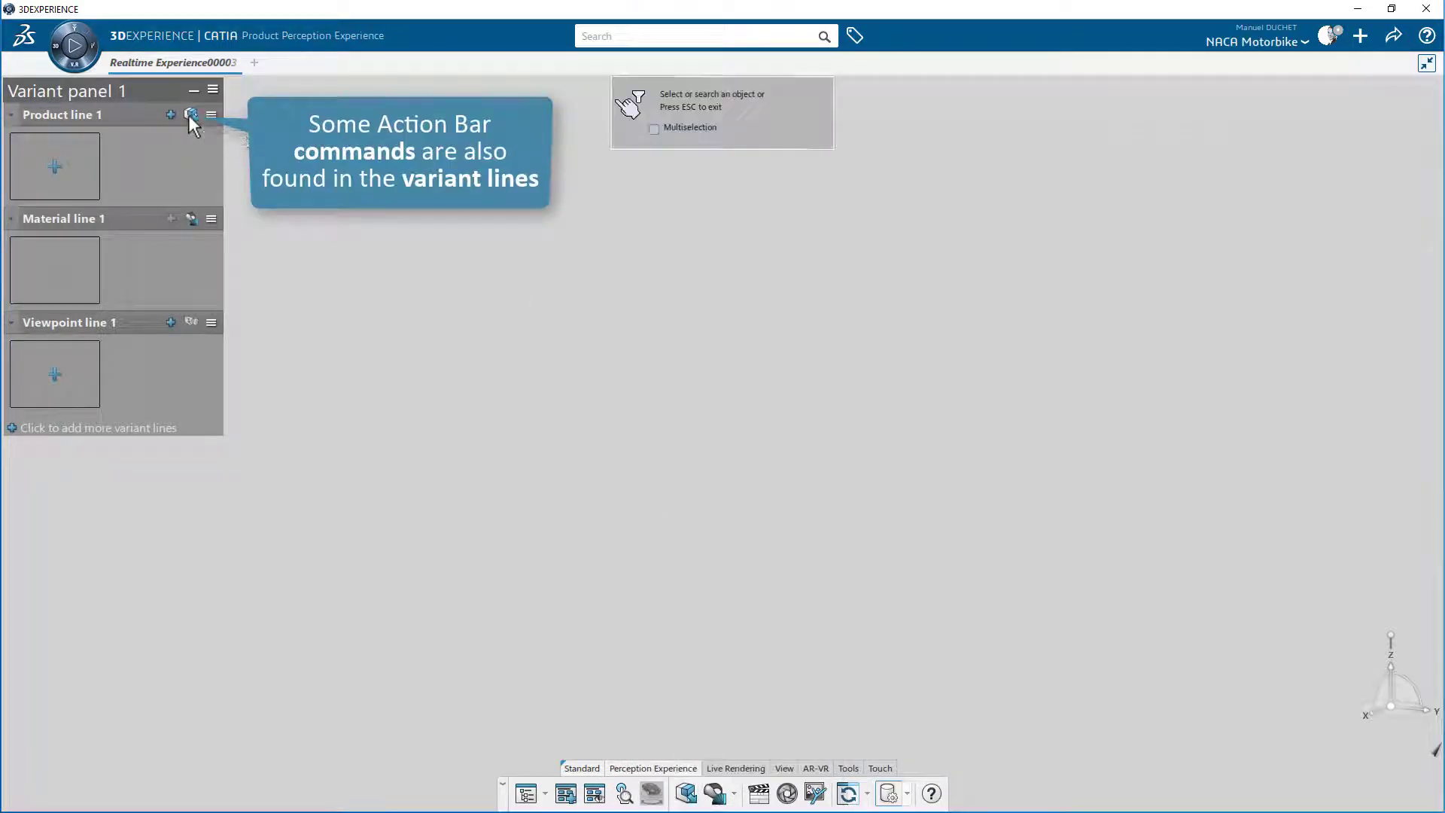
click(579, 36)
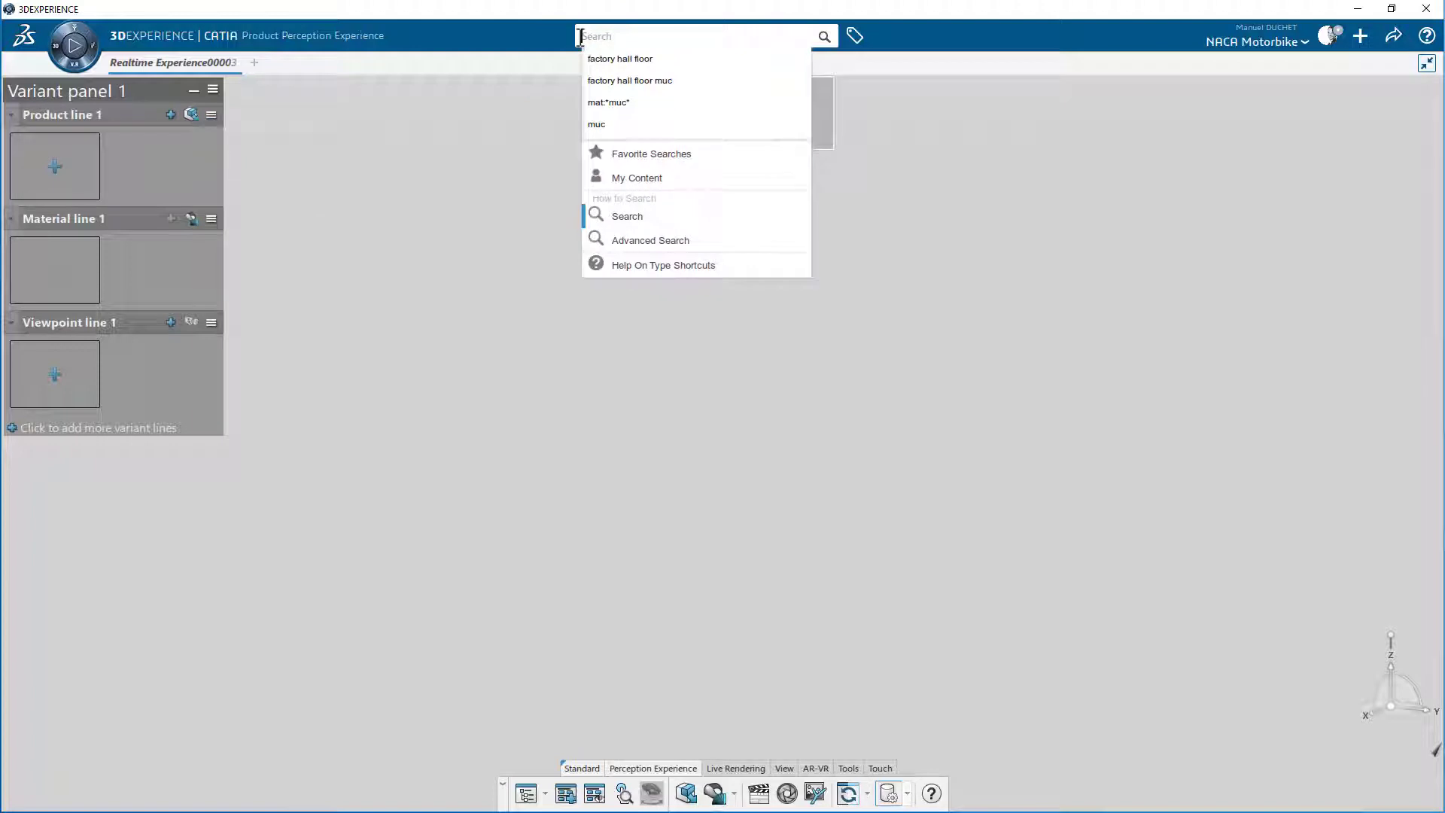
text(catiadesign naca)
key(Return)
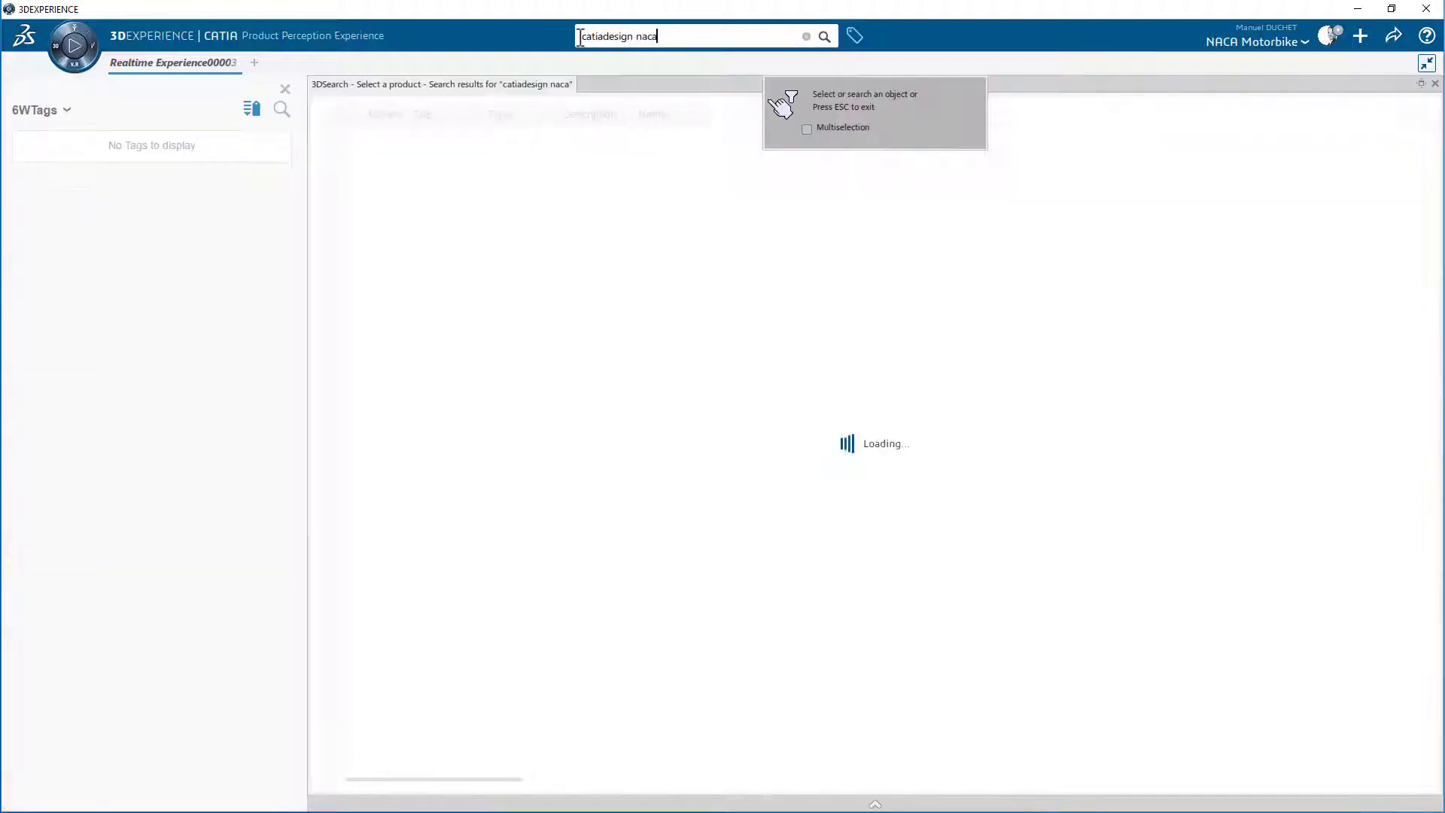
drag(517, 156, 720, 155)
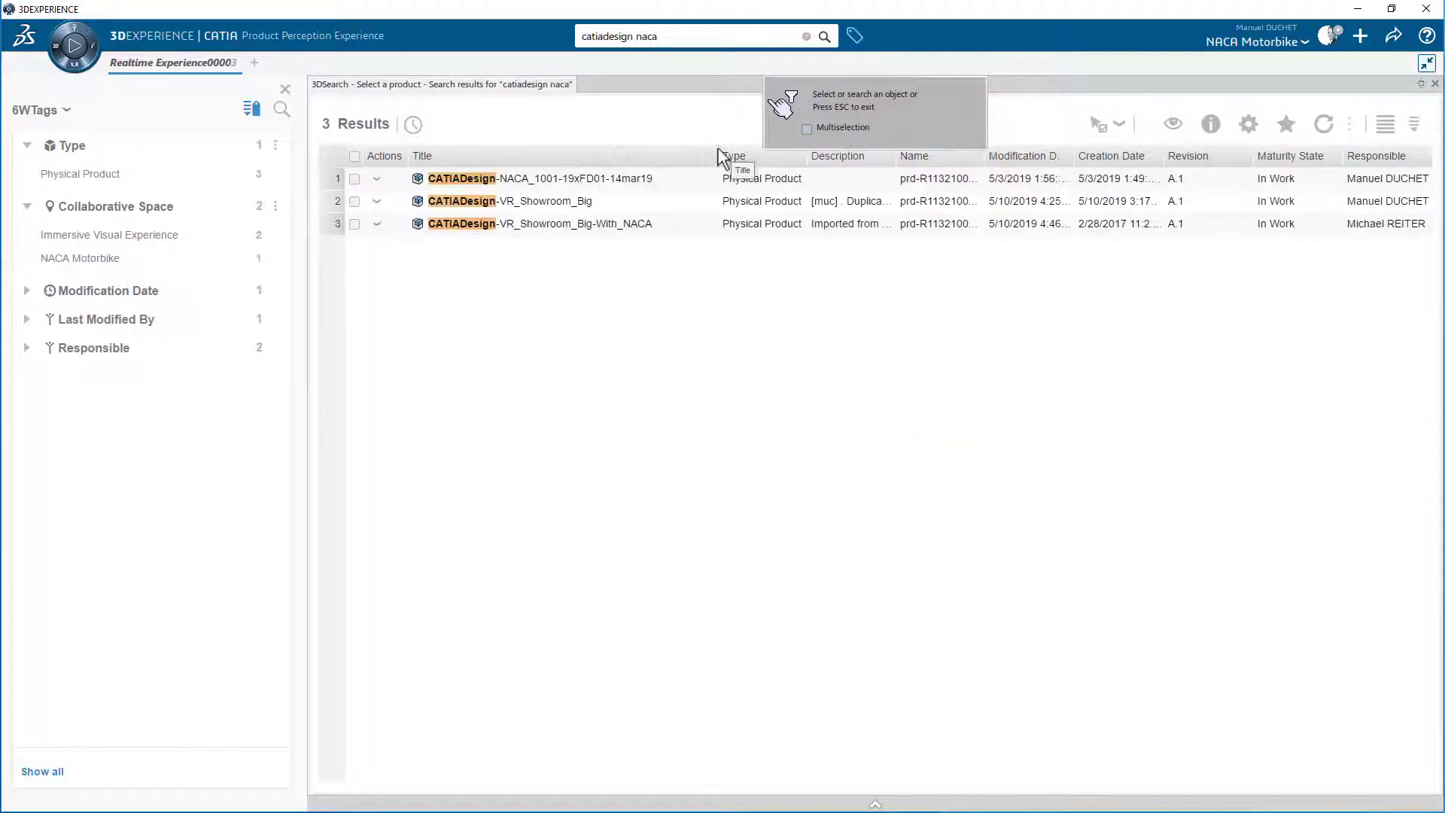
click(587, 182)
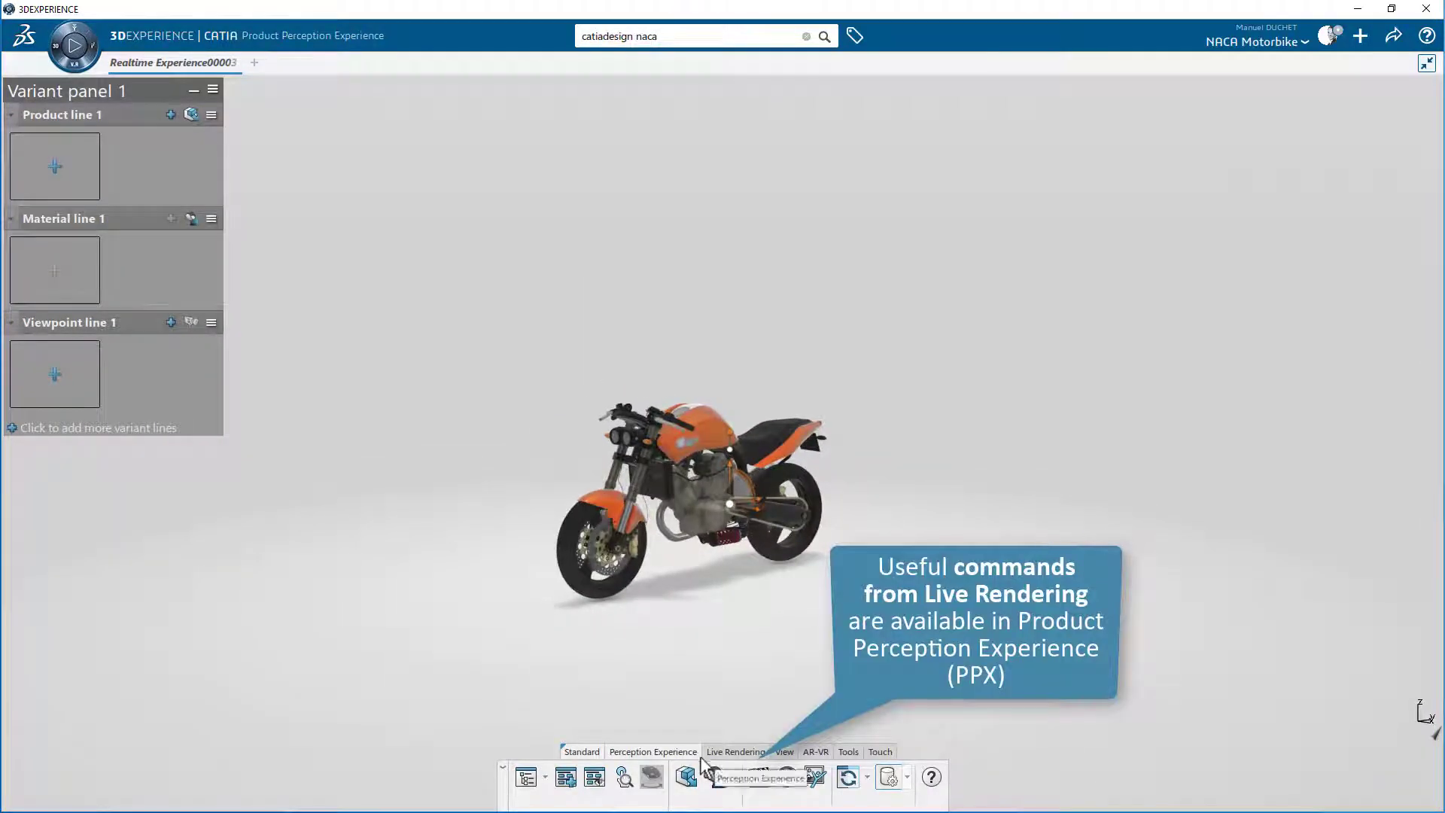
Step: Apply the interior_hall_3 HDRI ambience to the motorbike scene
drag(702, 760, 702, 803)
click(735, 769)
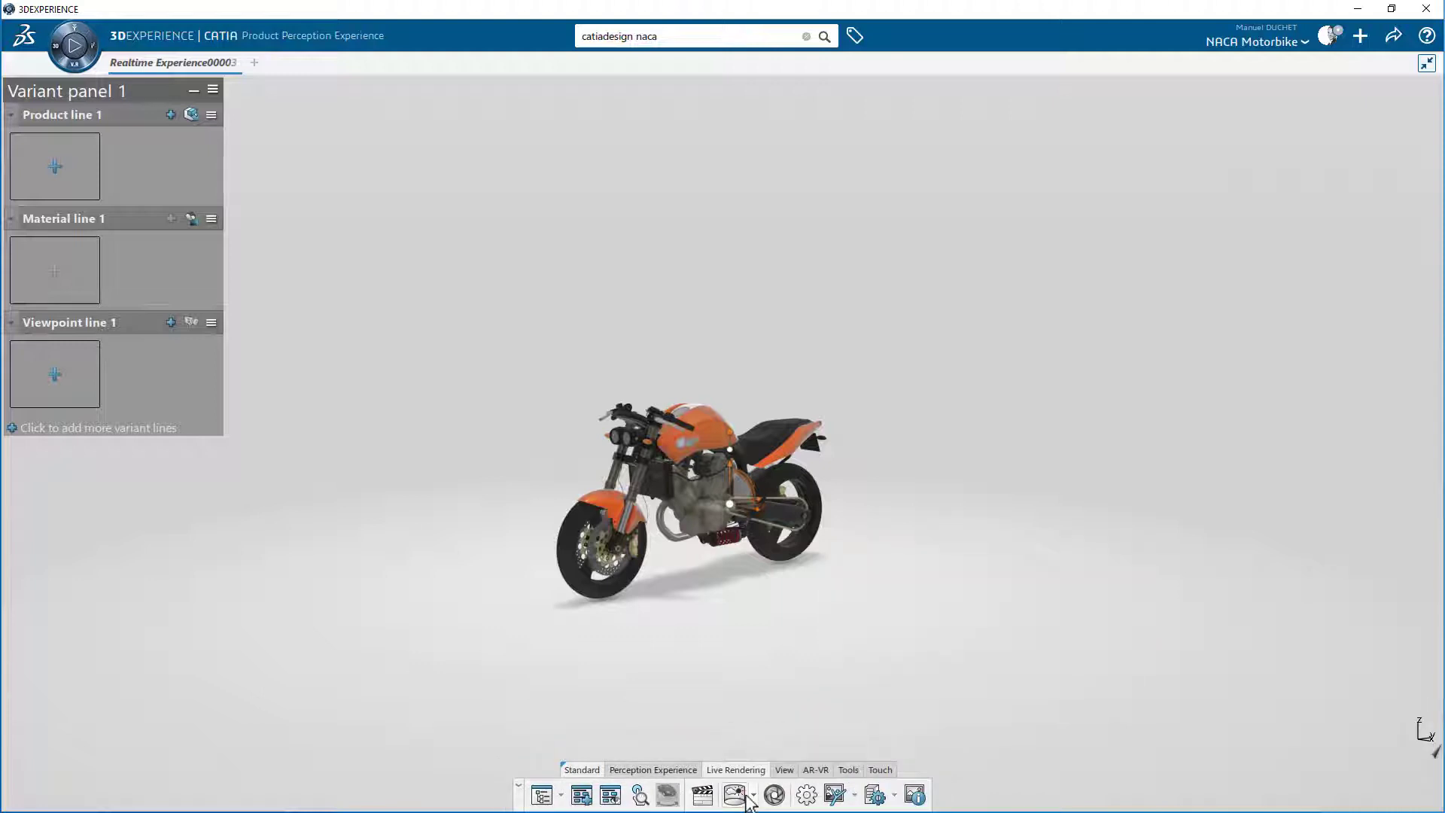
click(744, 796)
drag(317, 278, 1178, 139)
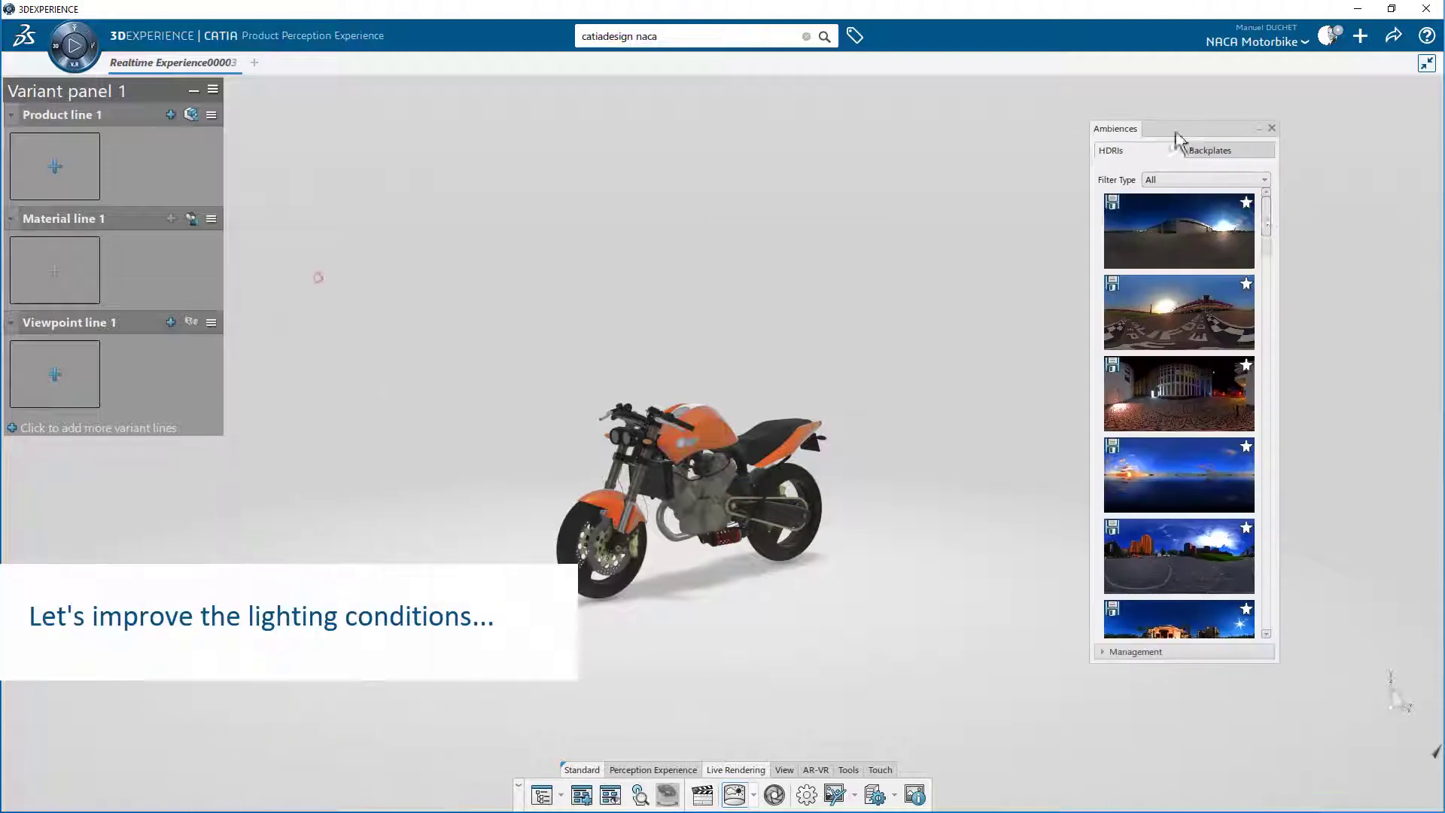
drag(1267, 215, 1274, 354)
click(1206, 402)
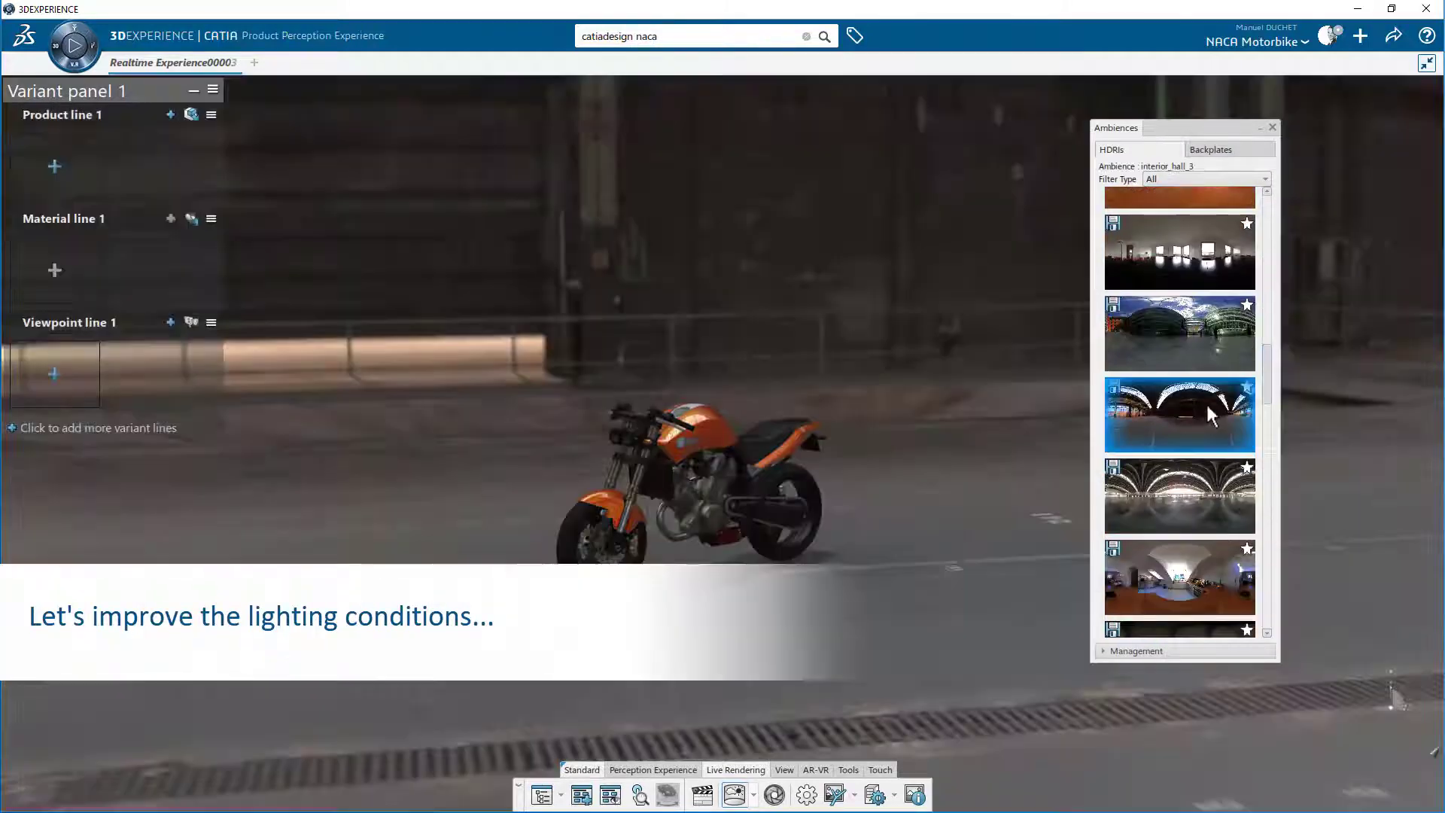
Step: Set the ground offset of the interior_hall_3 ambience to 20 mm and close the ambience settings
middle_drag(864, 614, 760, 578)
double_click(1197, 403)
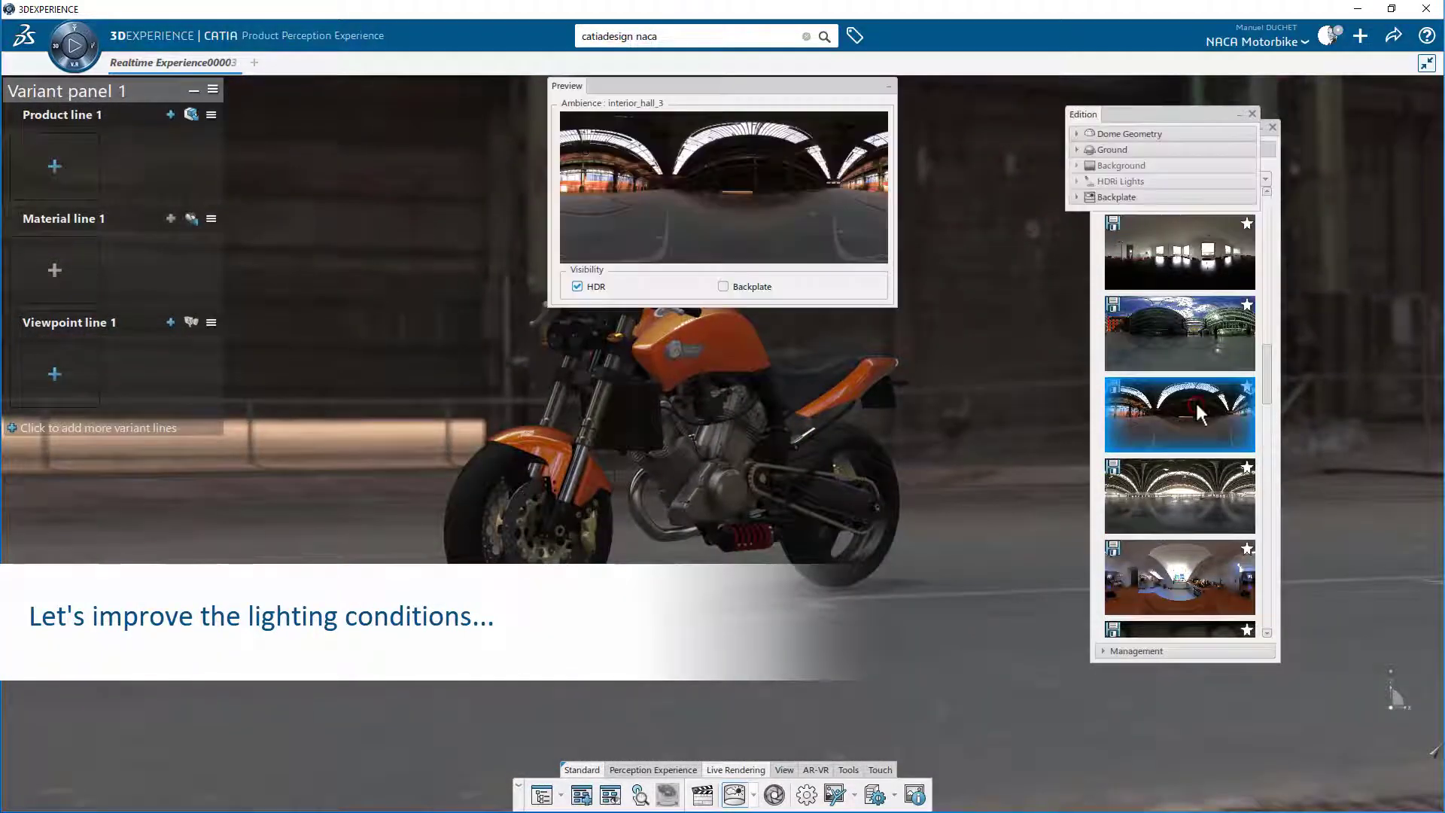
click(1078, 150)
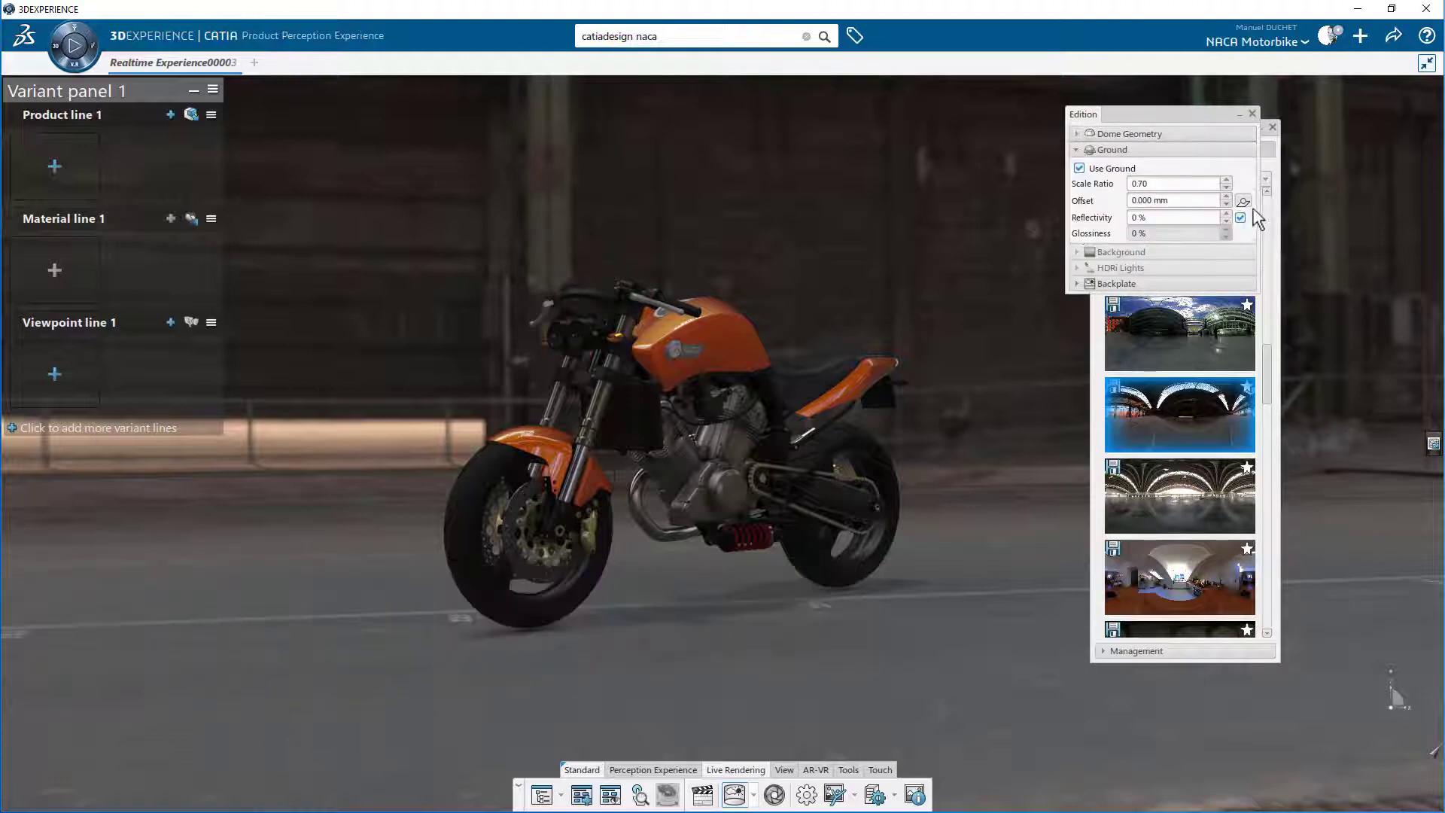
drag(1195, 200, 1075, 199)
text(20)
key(Return)
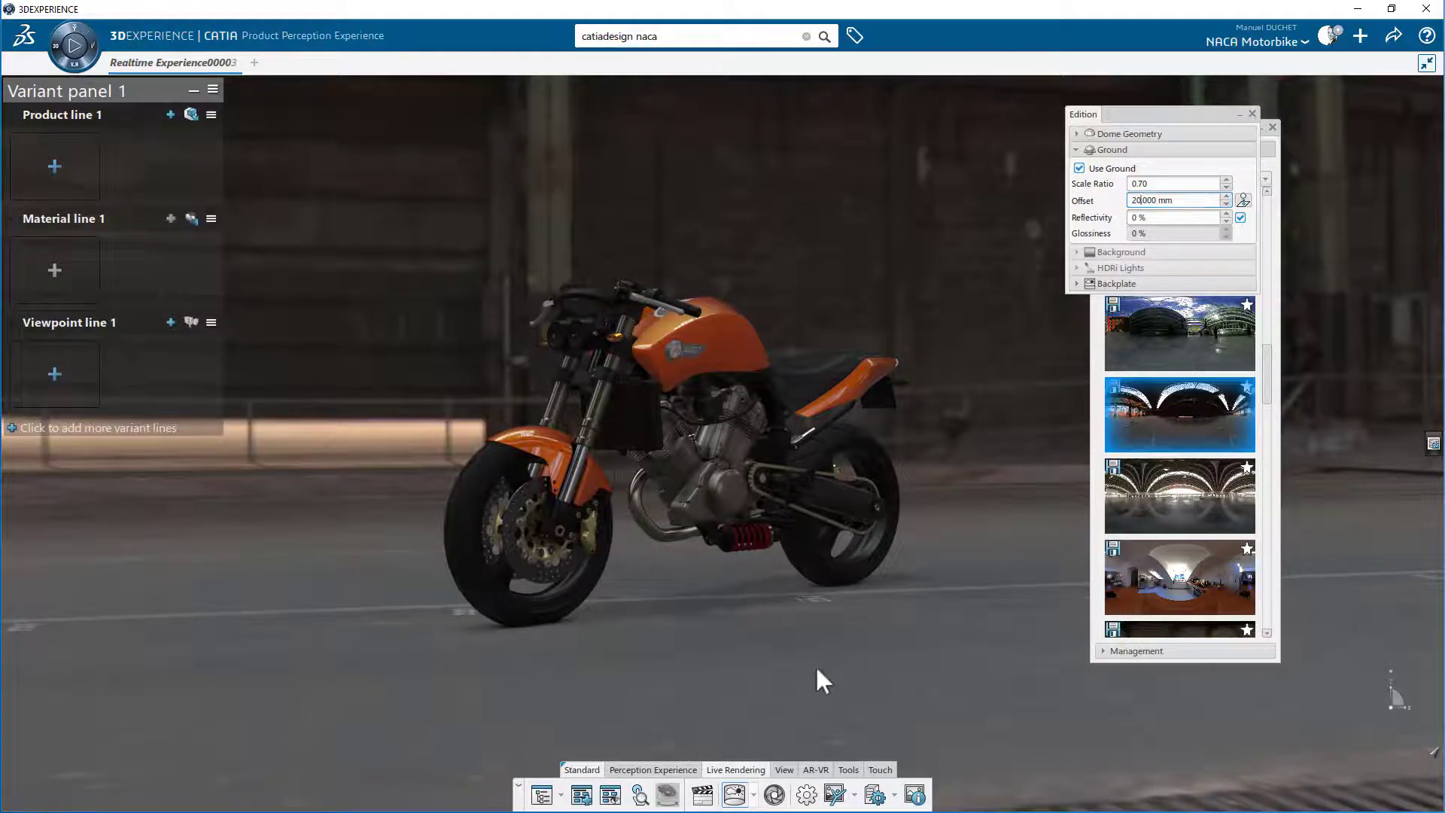
middle_drag(781, 632, 855, 687)
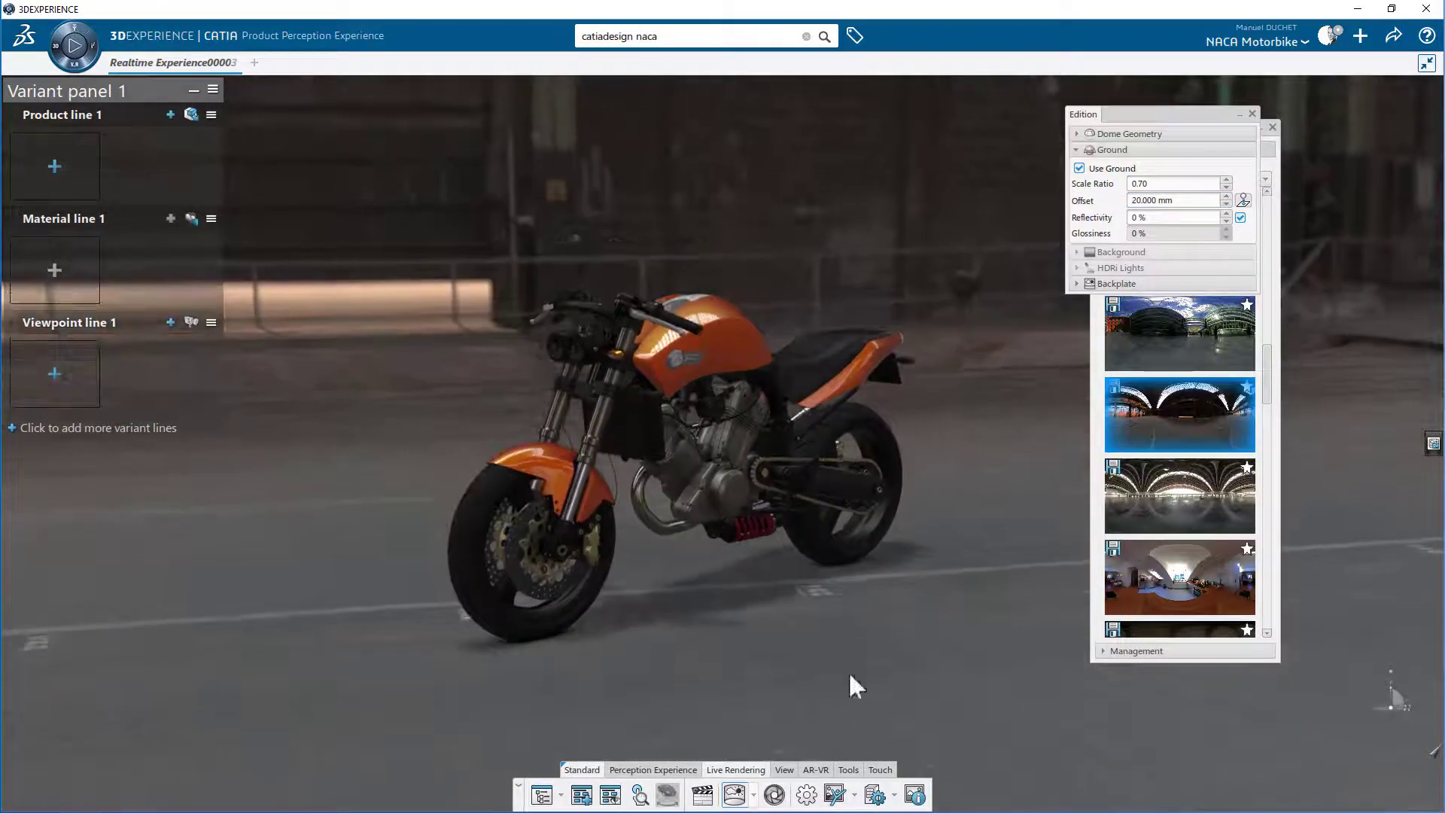
click(1253, 114)
click(1272, 126)
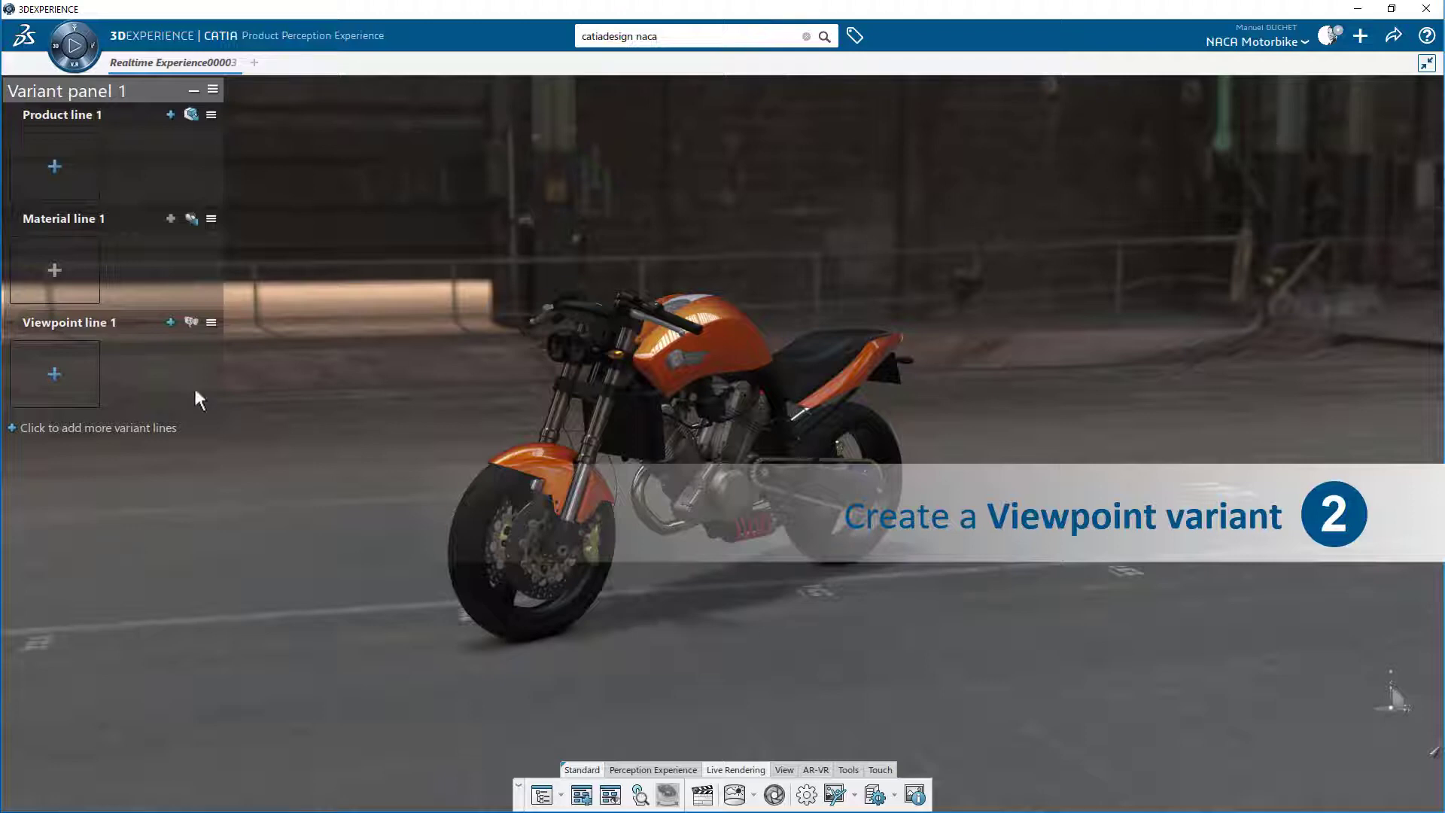
Step: Save the current view of the whole motorbike as a viewpoint variant with a blank name
click(53, 375)
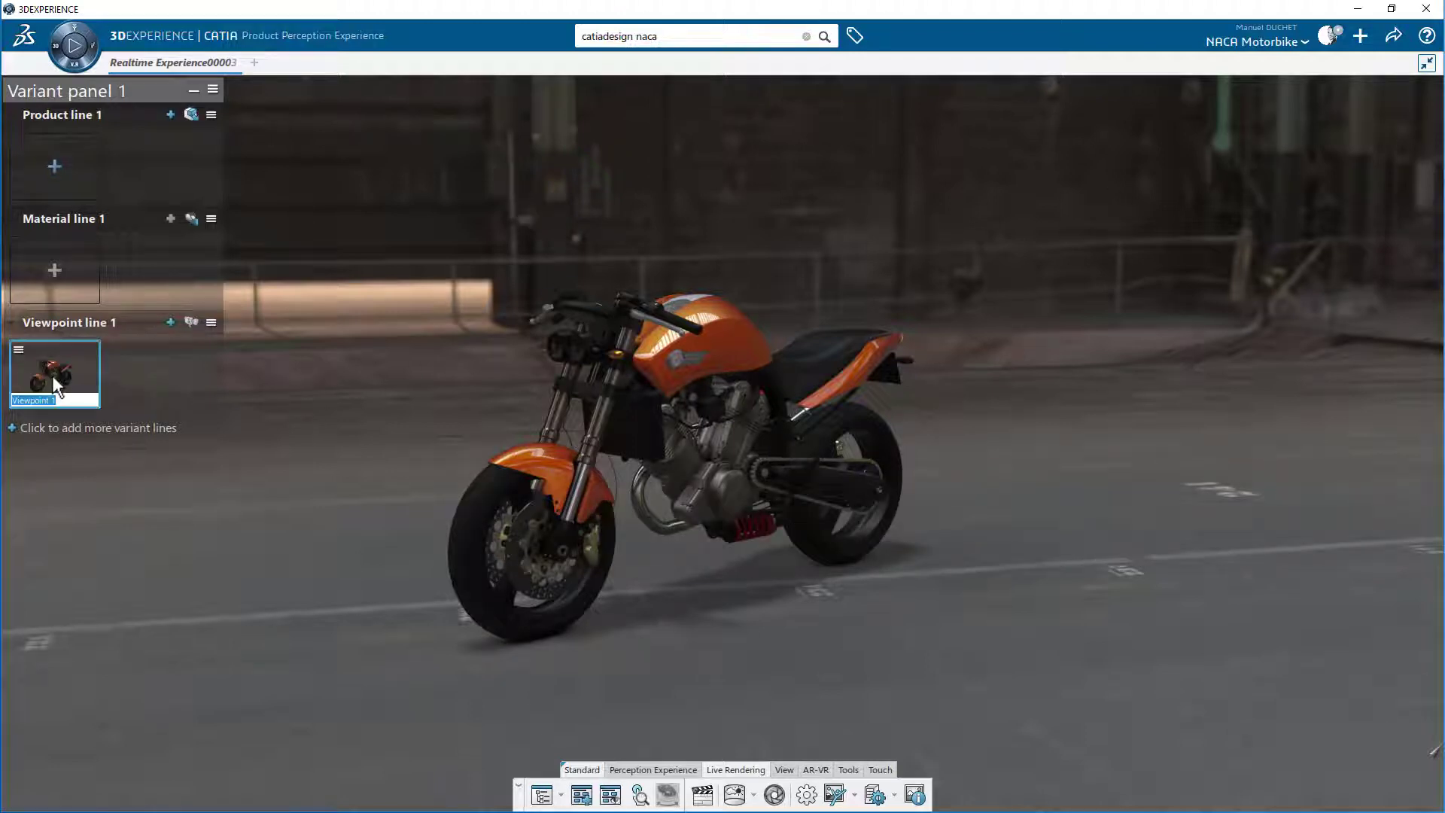
key(Return)
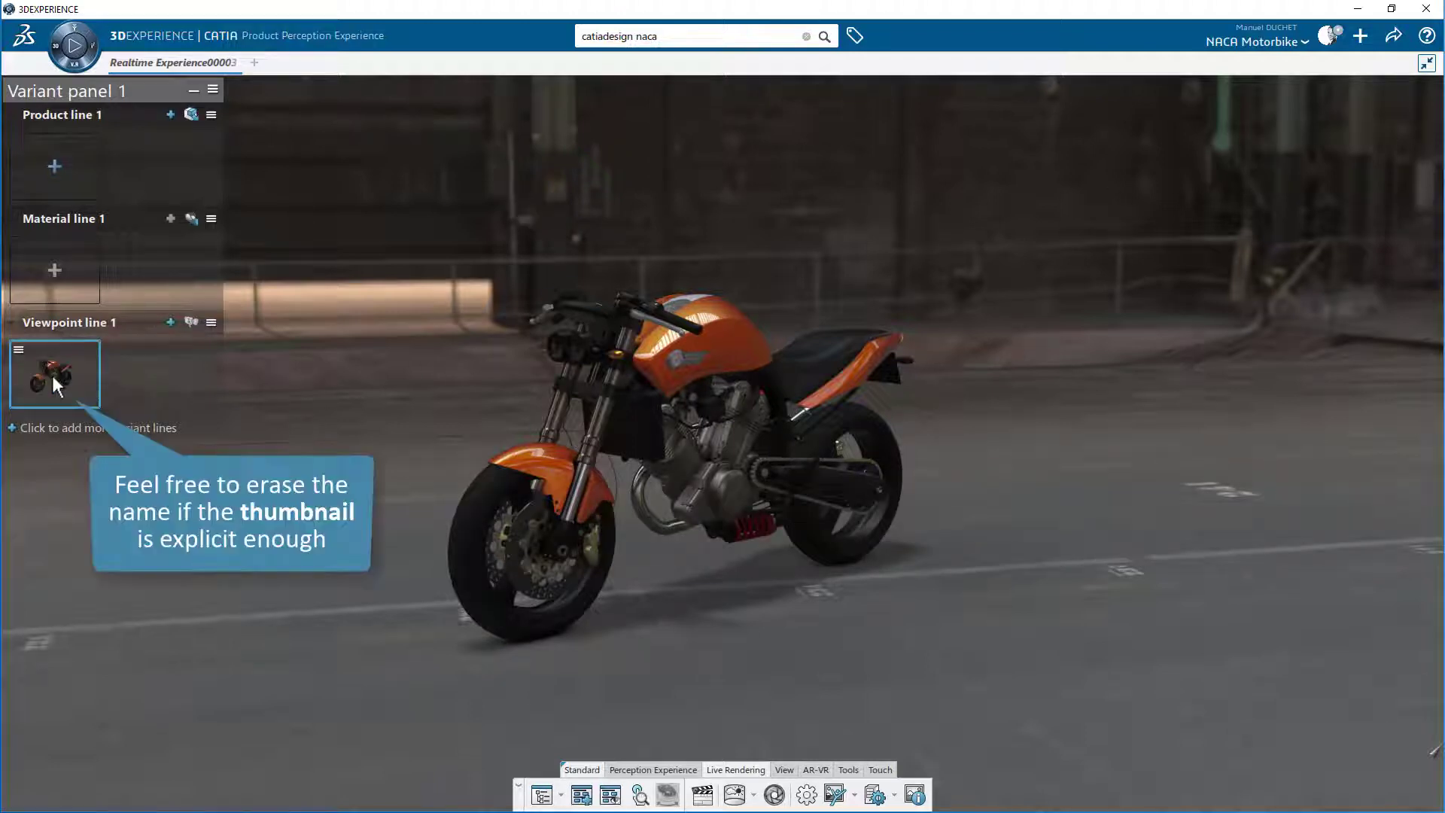
Step: Select the orange front fender at the Fender-Classic_variant.1 level and create a product variant from it named "classic"
click(558, 461)
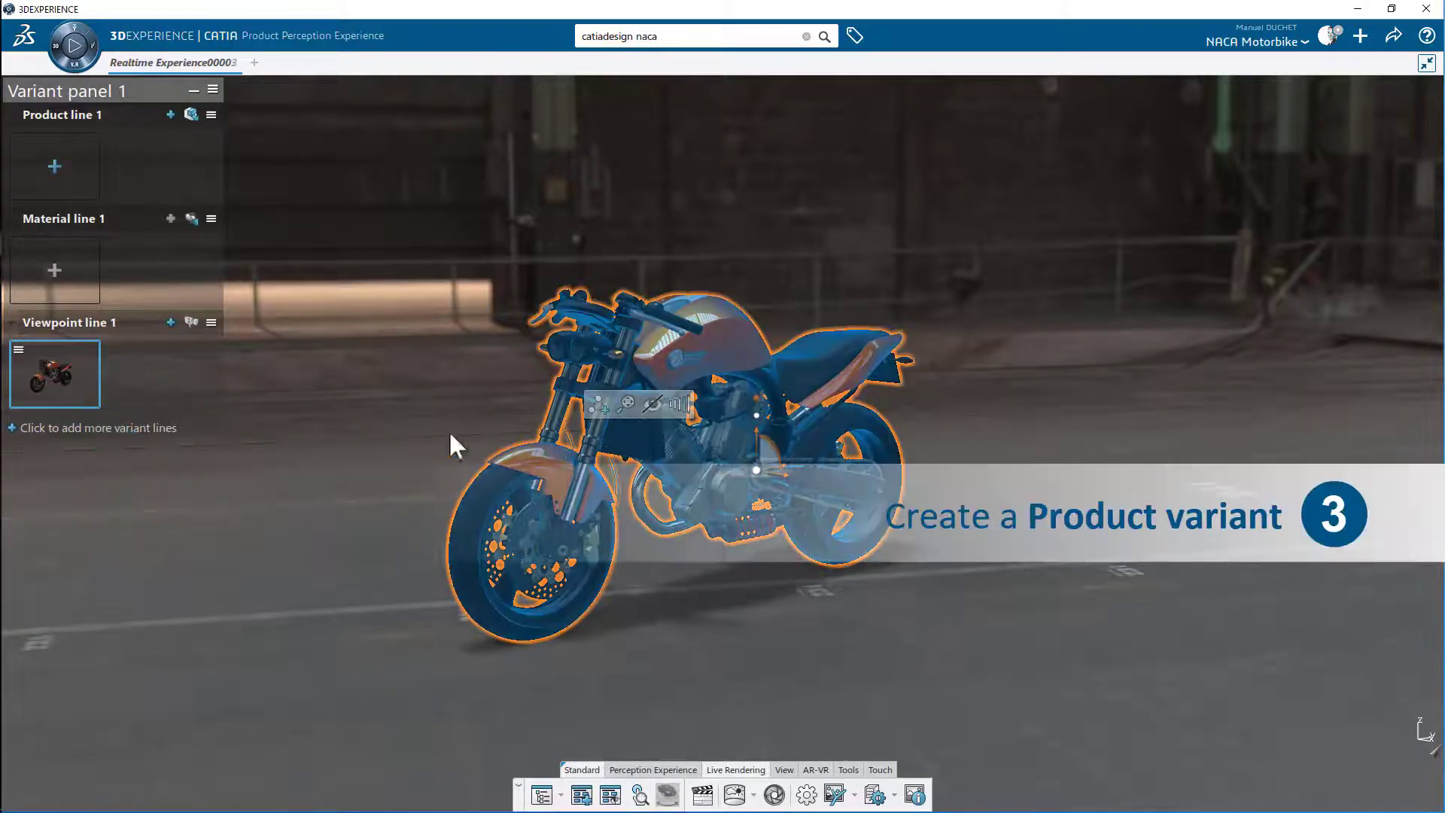
click(422, 436)
middle_drag(422, 436, 438, 332)
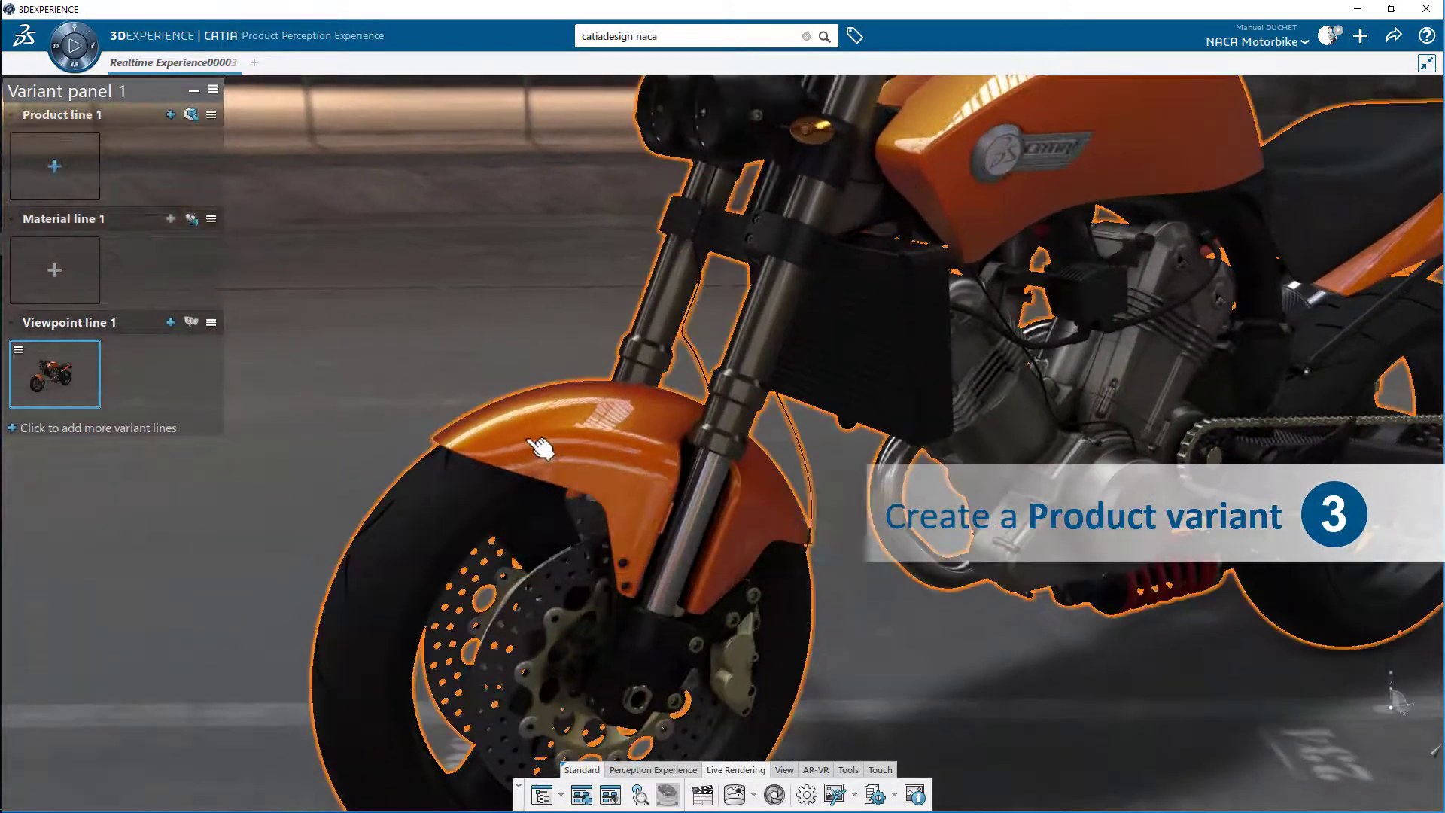
click(571, 438)
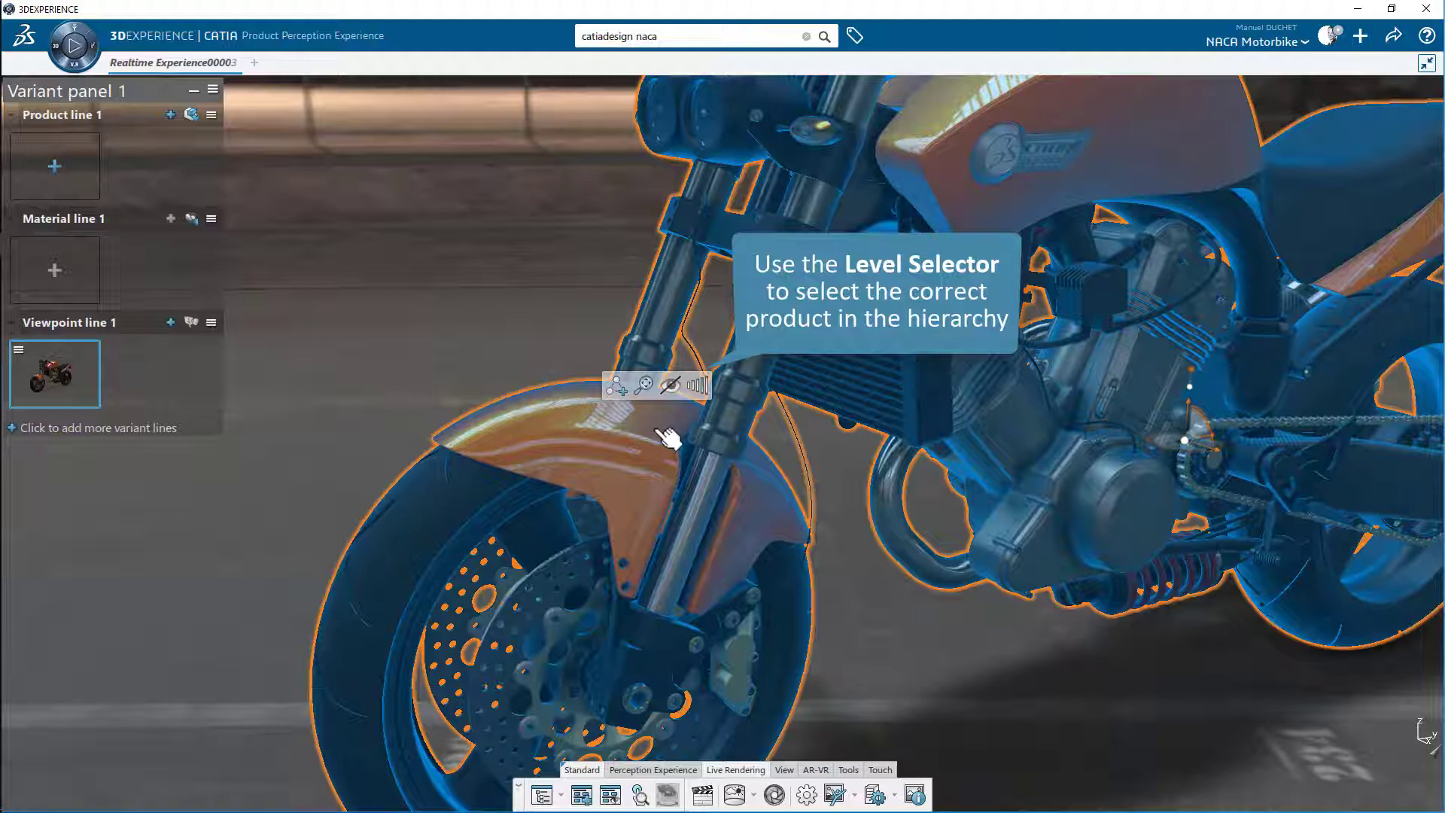
click(697, 385)
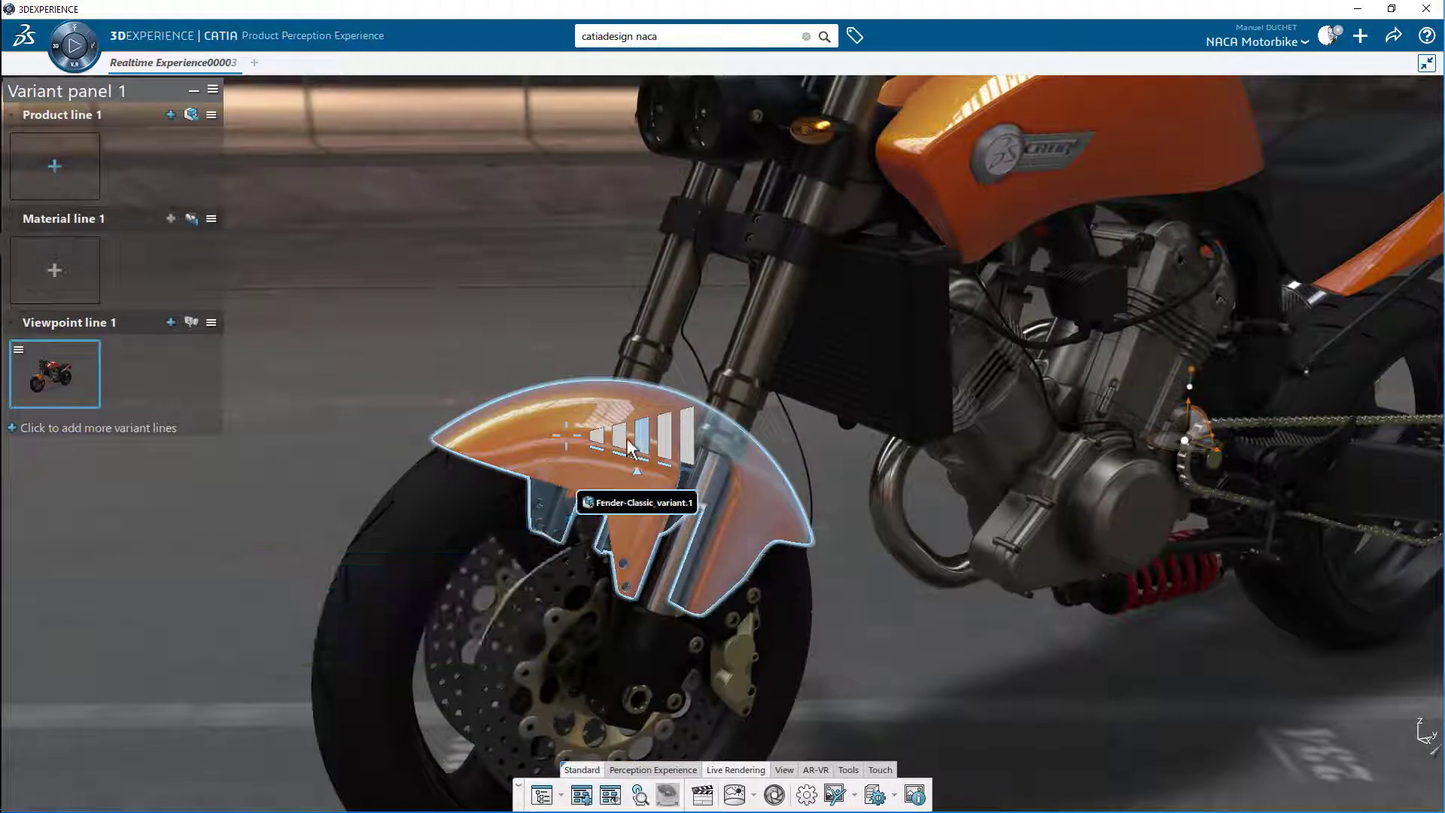
click(621, 445)
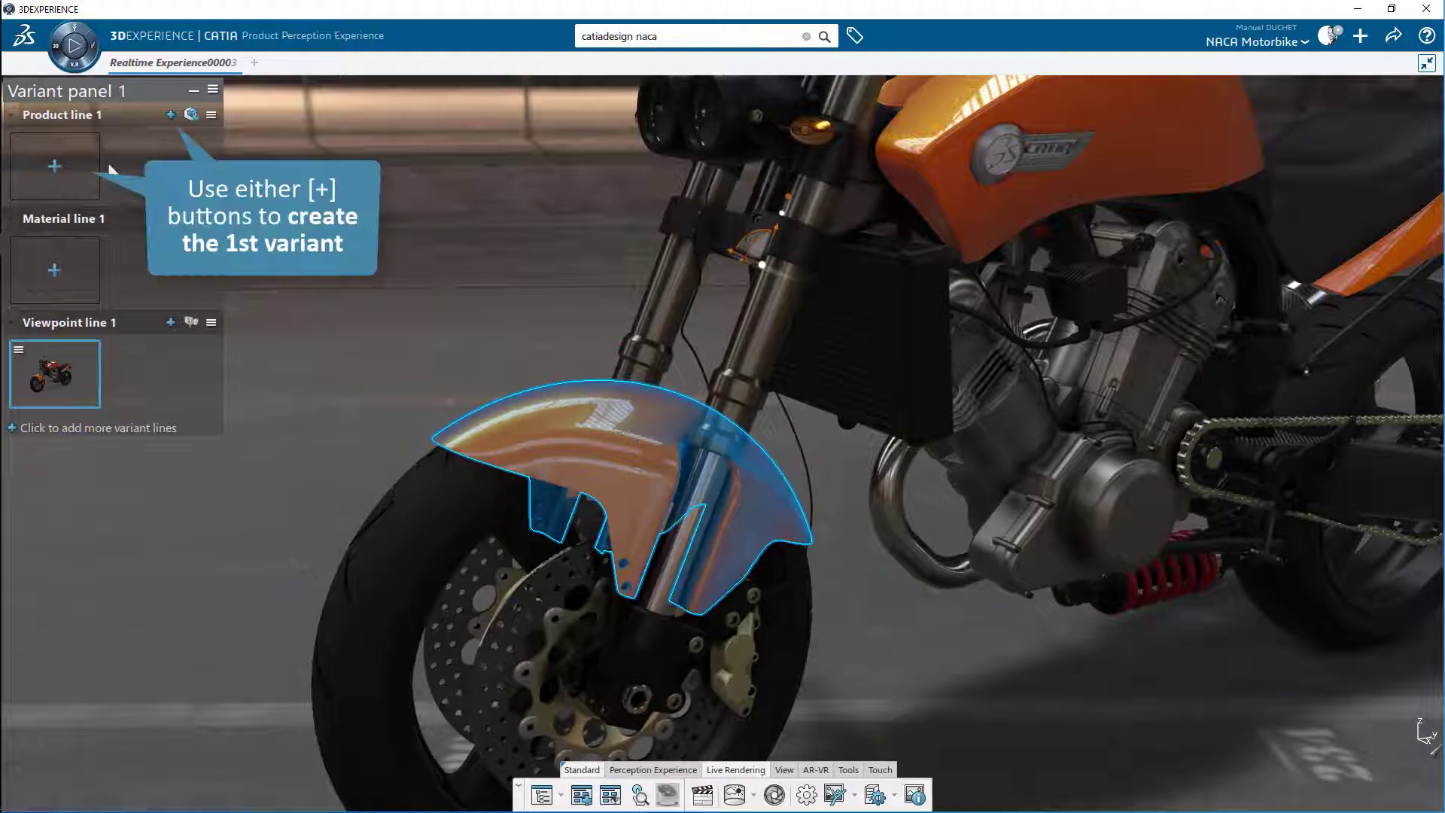
click(54, 166)
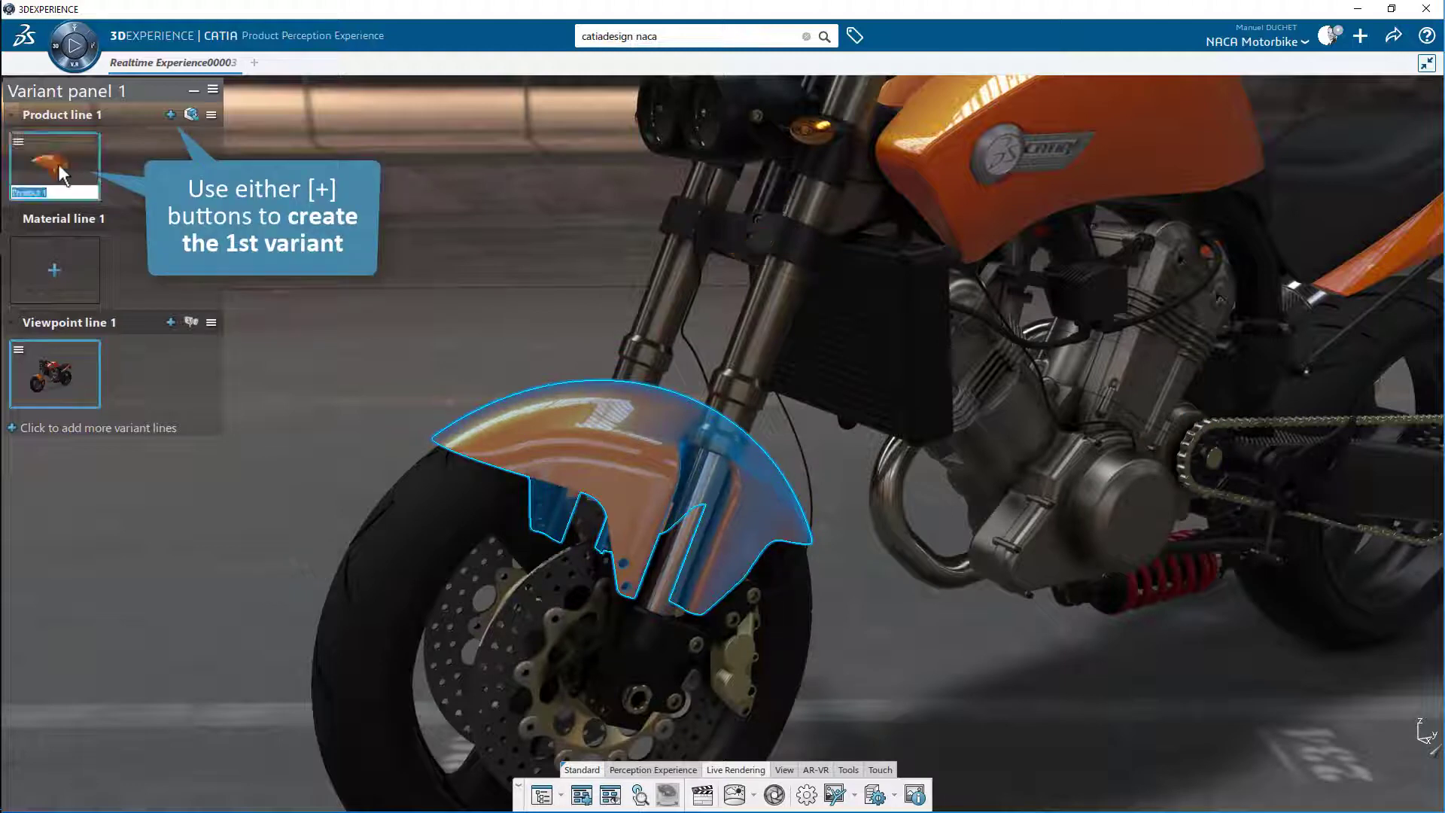
text(cmassic)
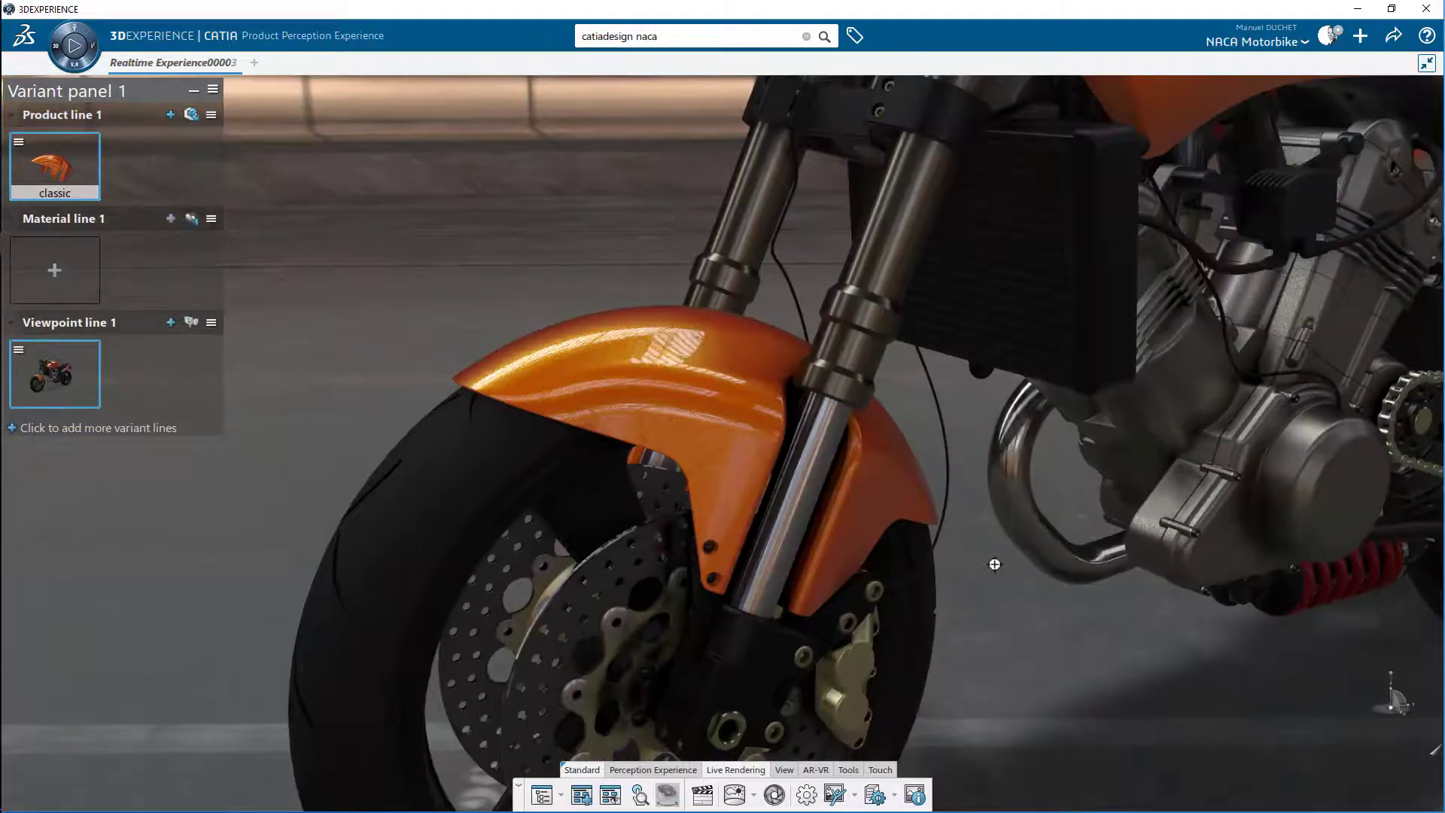
Step: Go to the view stored with the classic product variant and save it as a second viewpoint variant with a blank name
middle_drag(995, 566, 662, 442)
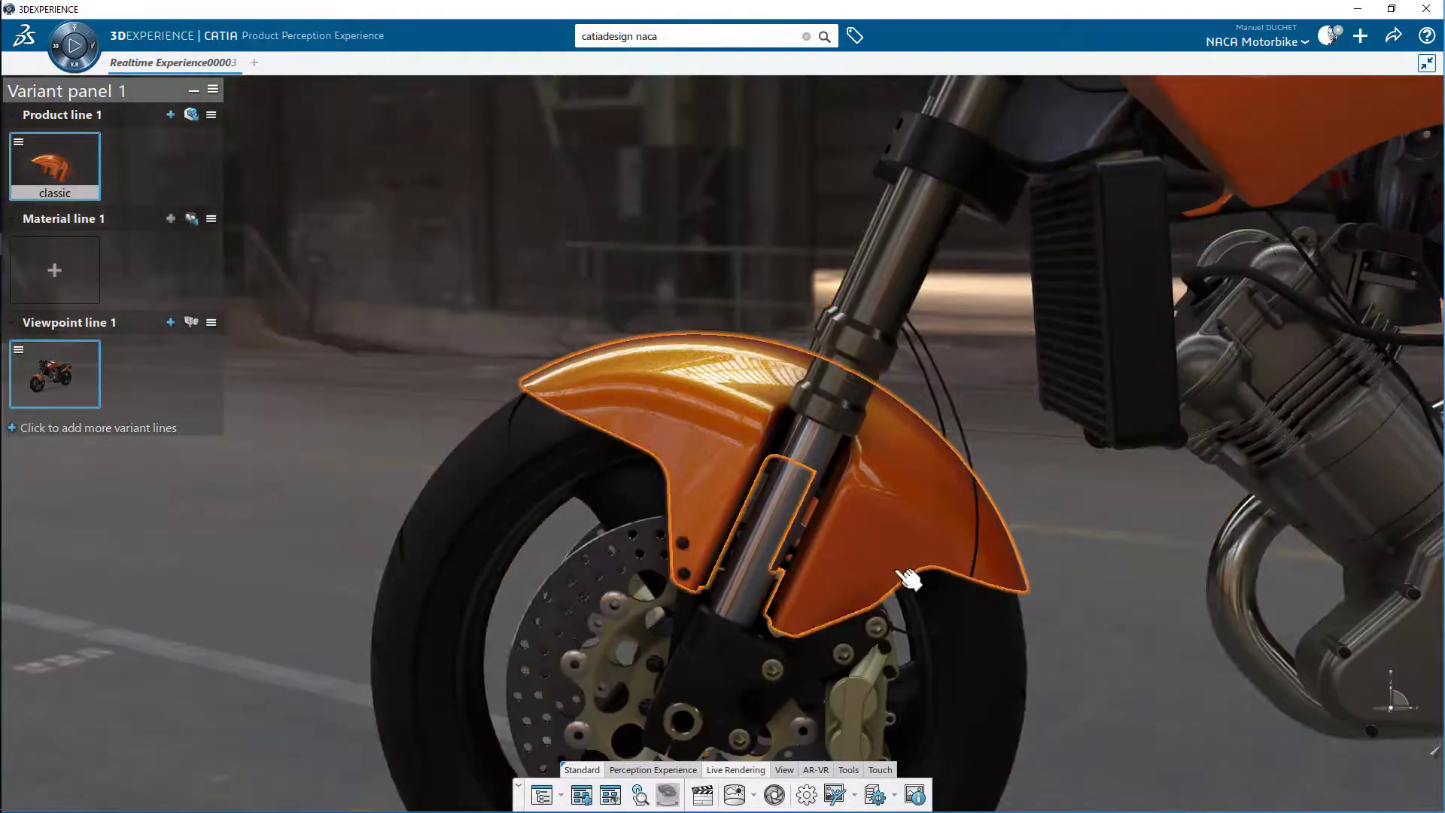
middle_drag(909, 578, 771, 465)
right_click(80, 158)
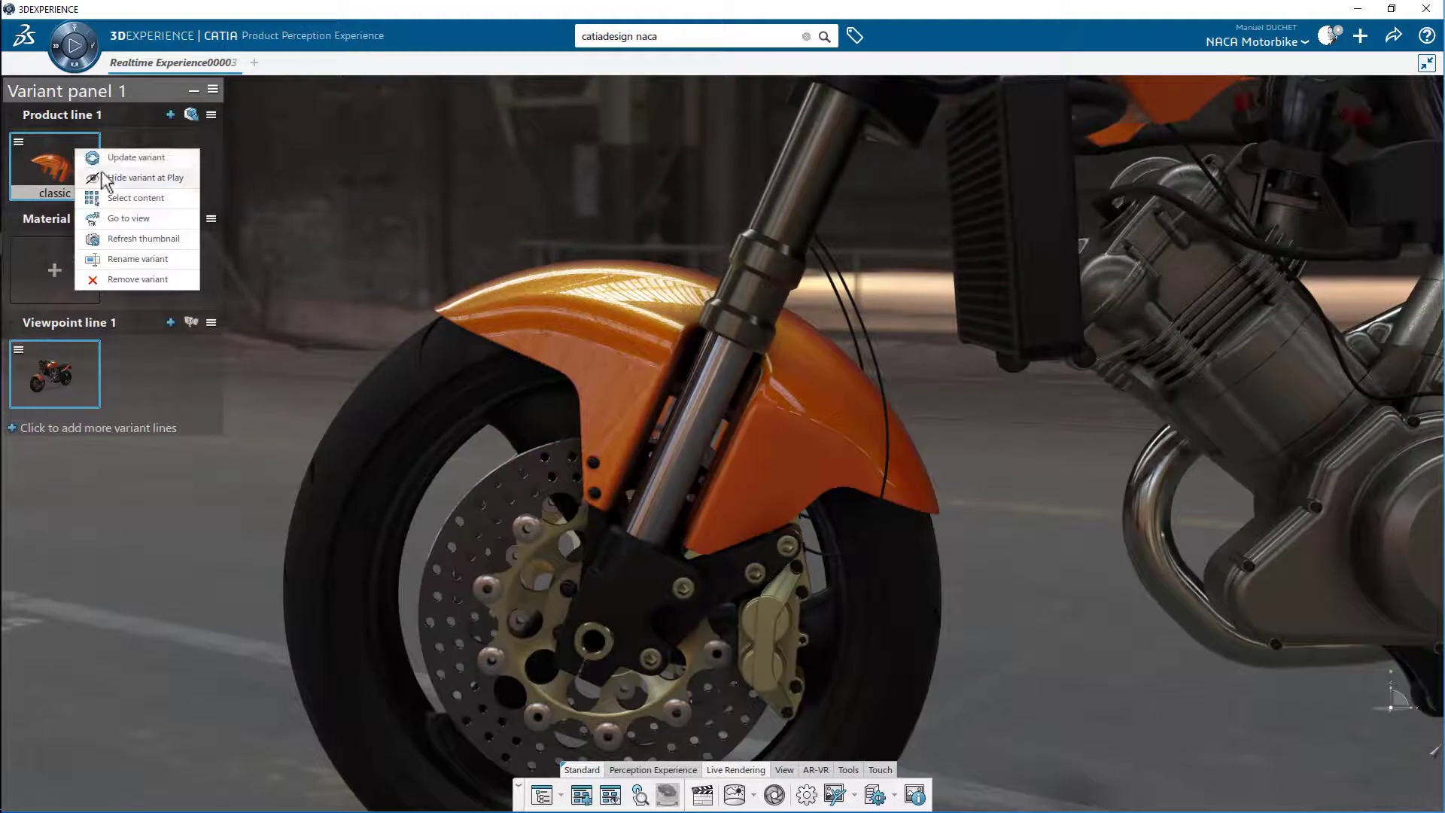
click(122, 220)
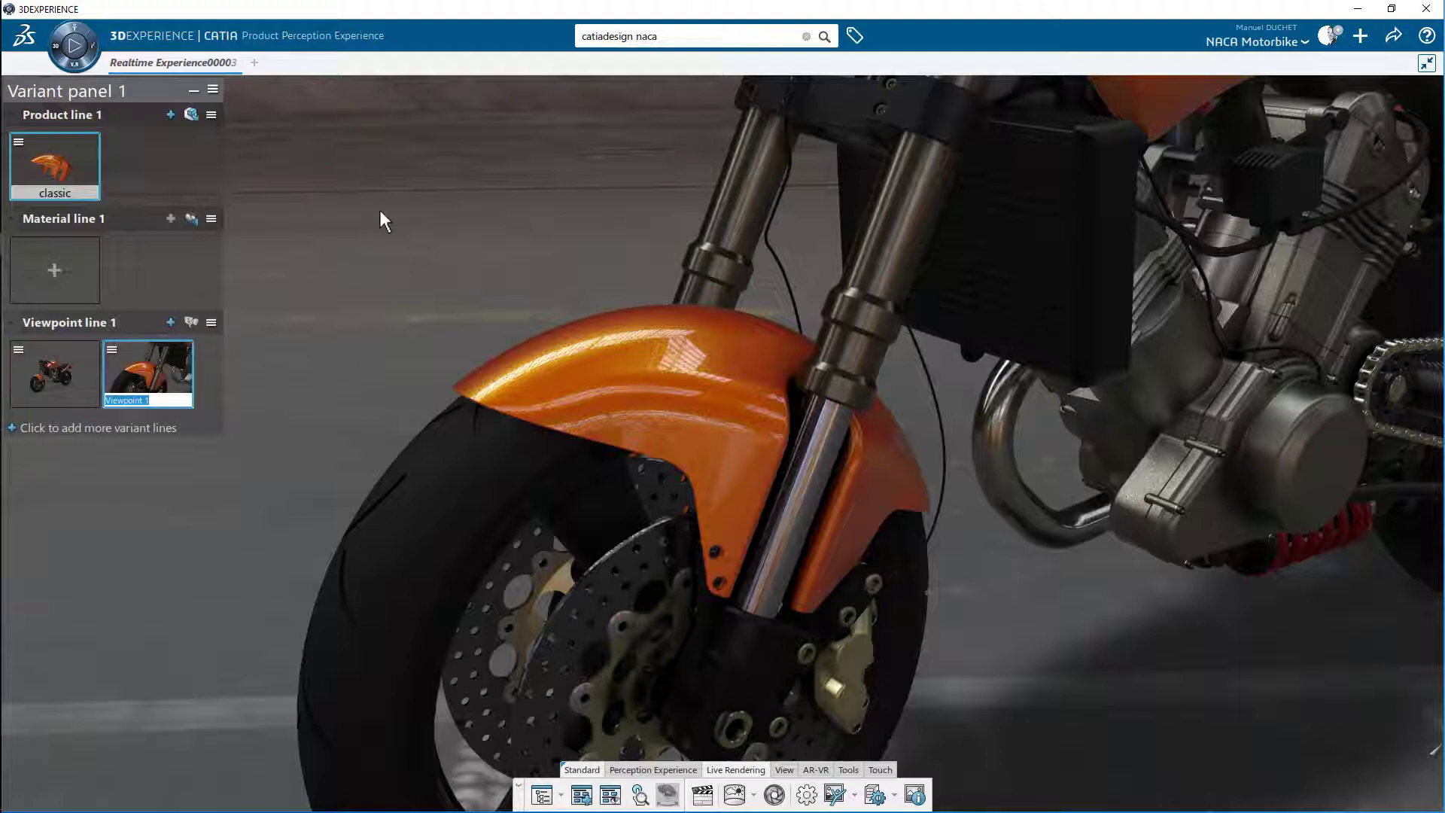
key(Return)
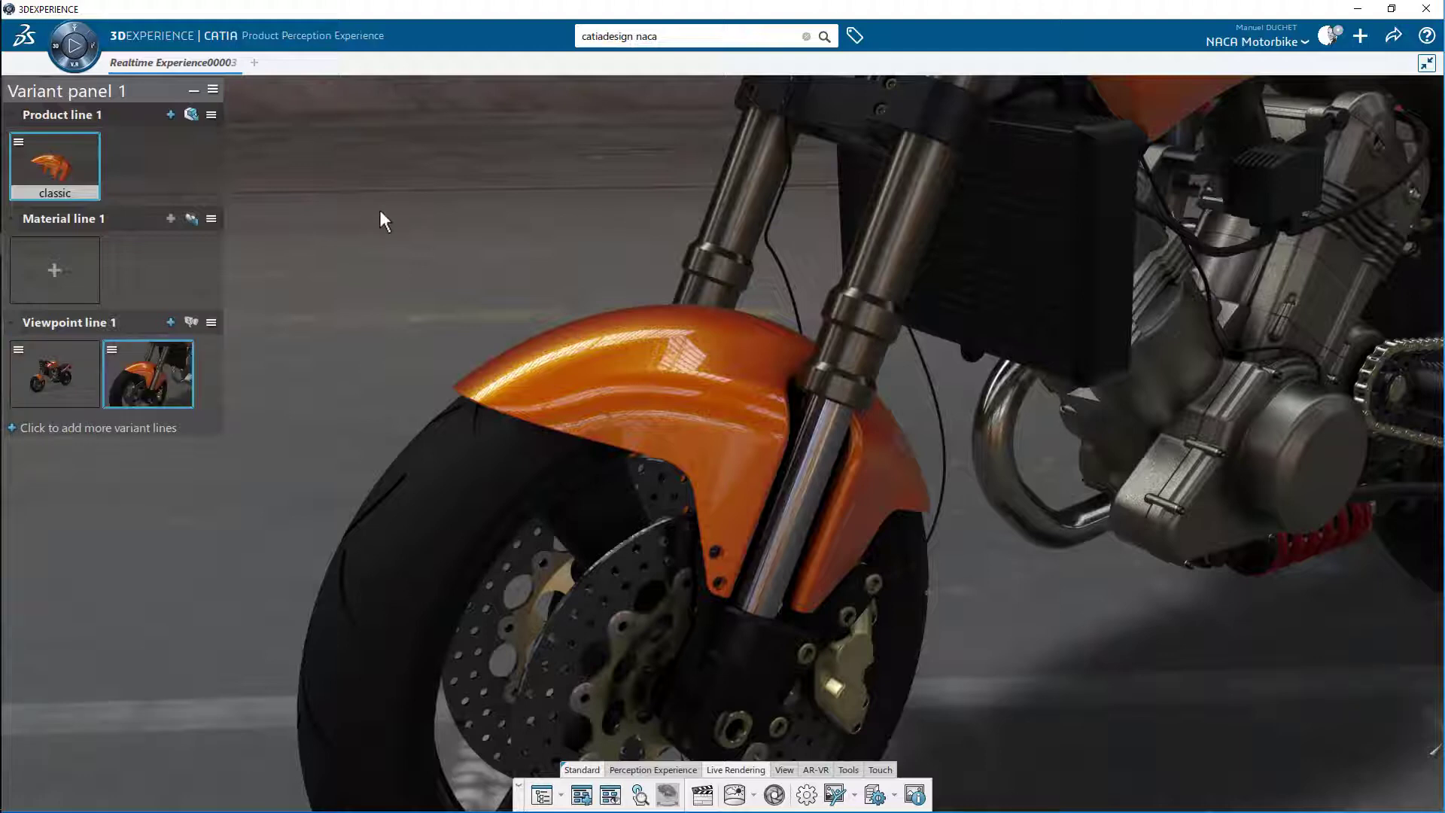
Step: Refresh the classic product variant's thumbnail from a more side-on view of the front fender
middle_drag(1029, 619, 777, 490)
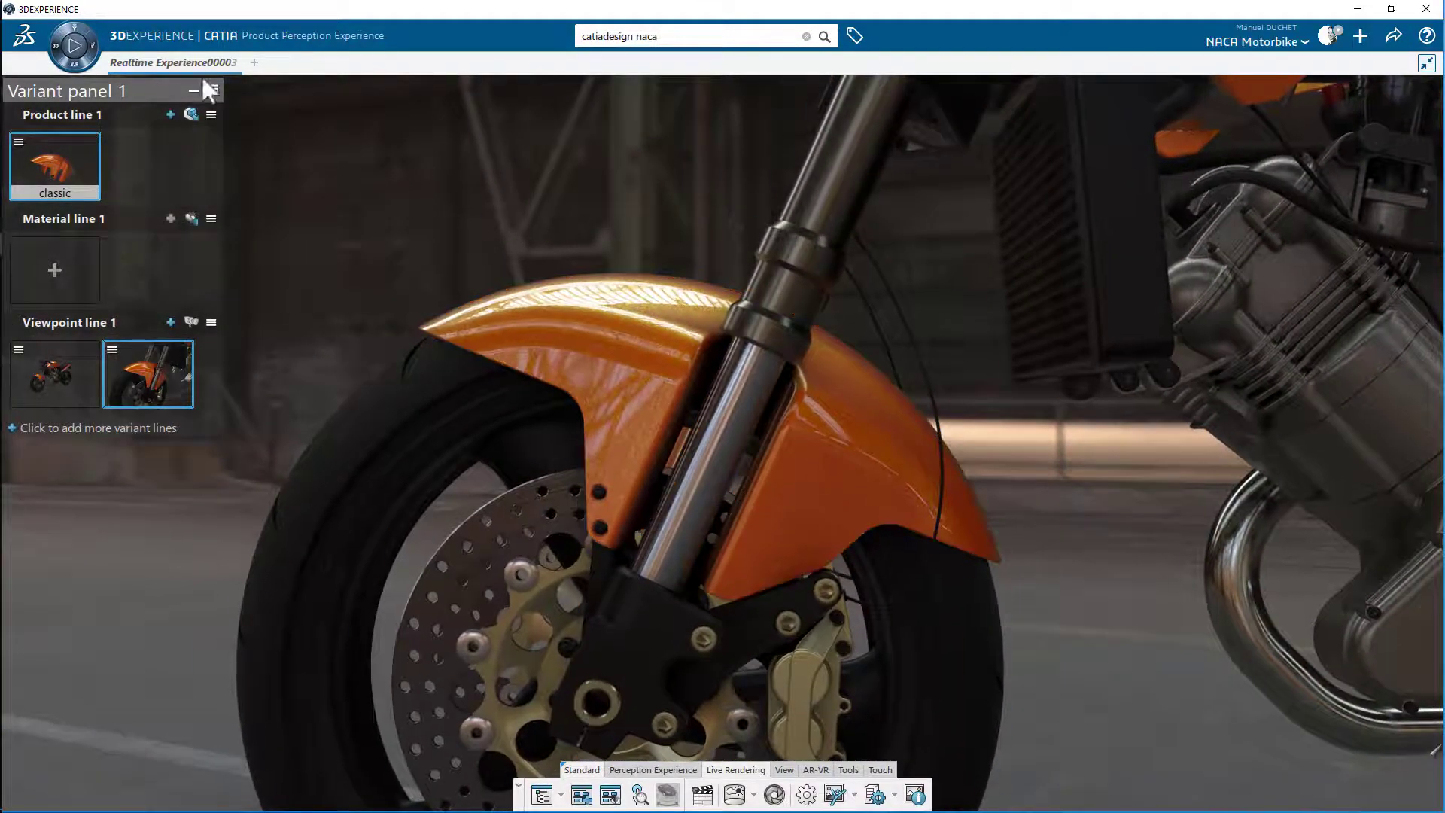
right_click(70, 156)
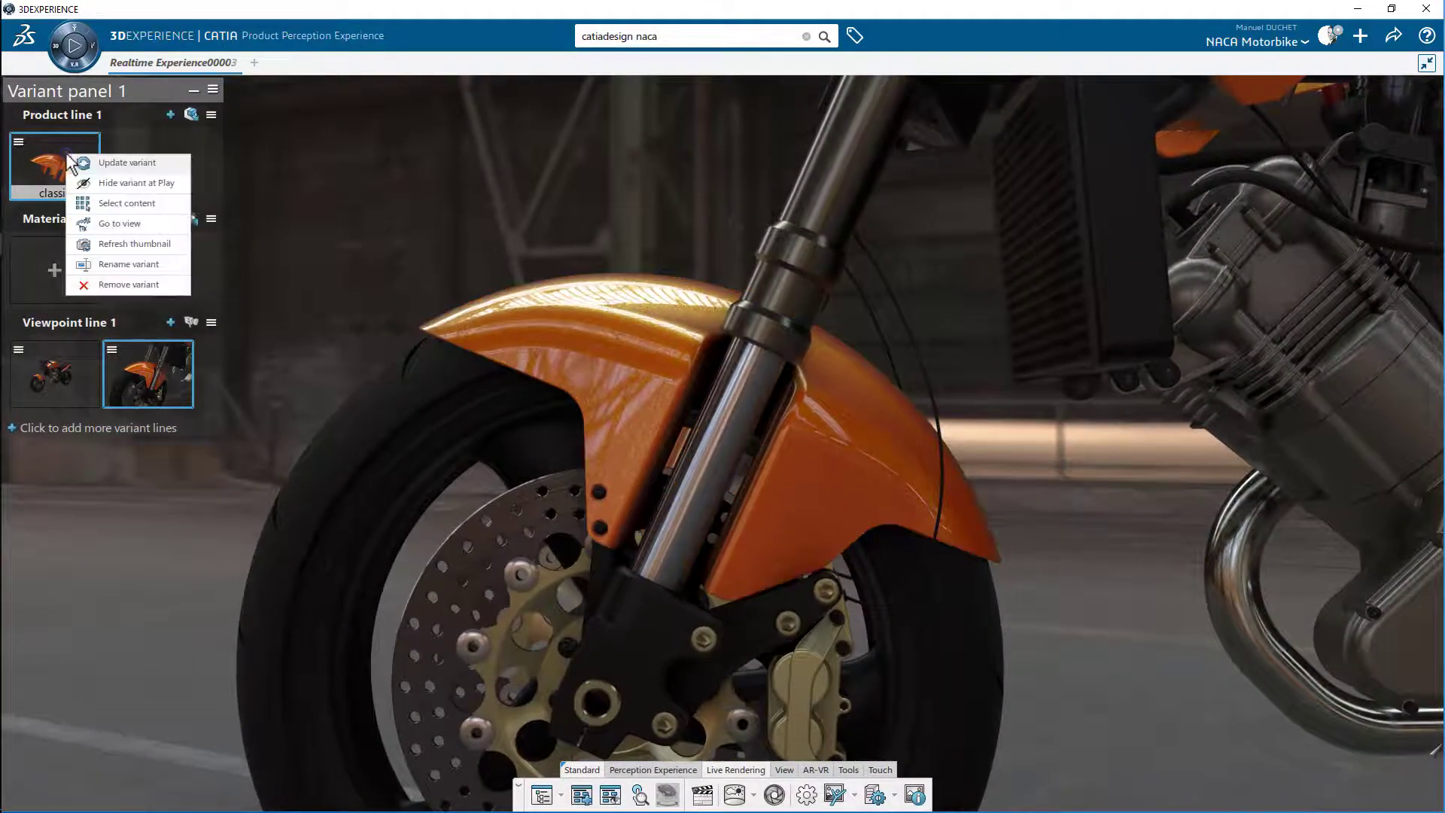
click(132, 244)
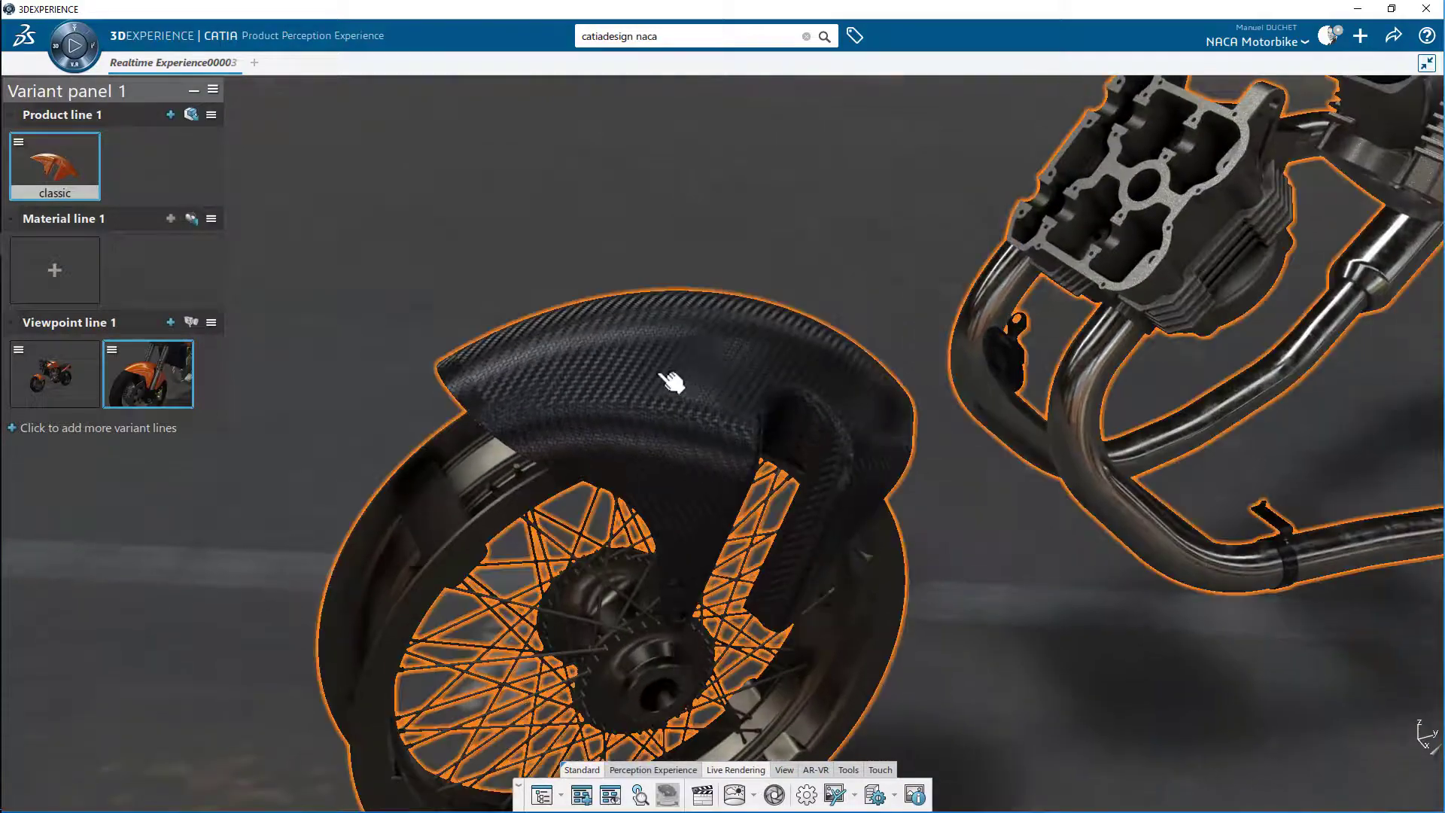
Step: Select the carbon front fender at the Fender-Performance_variant.1 level and create a product variant from it named "performance"
click(681, 376)
click(795, 323)
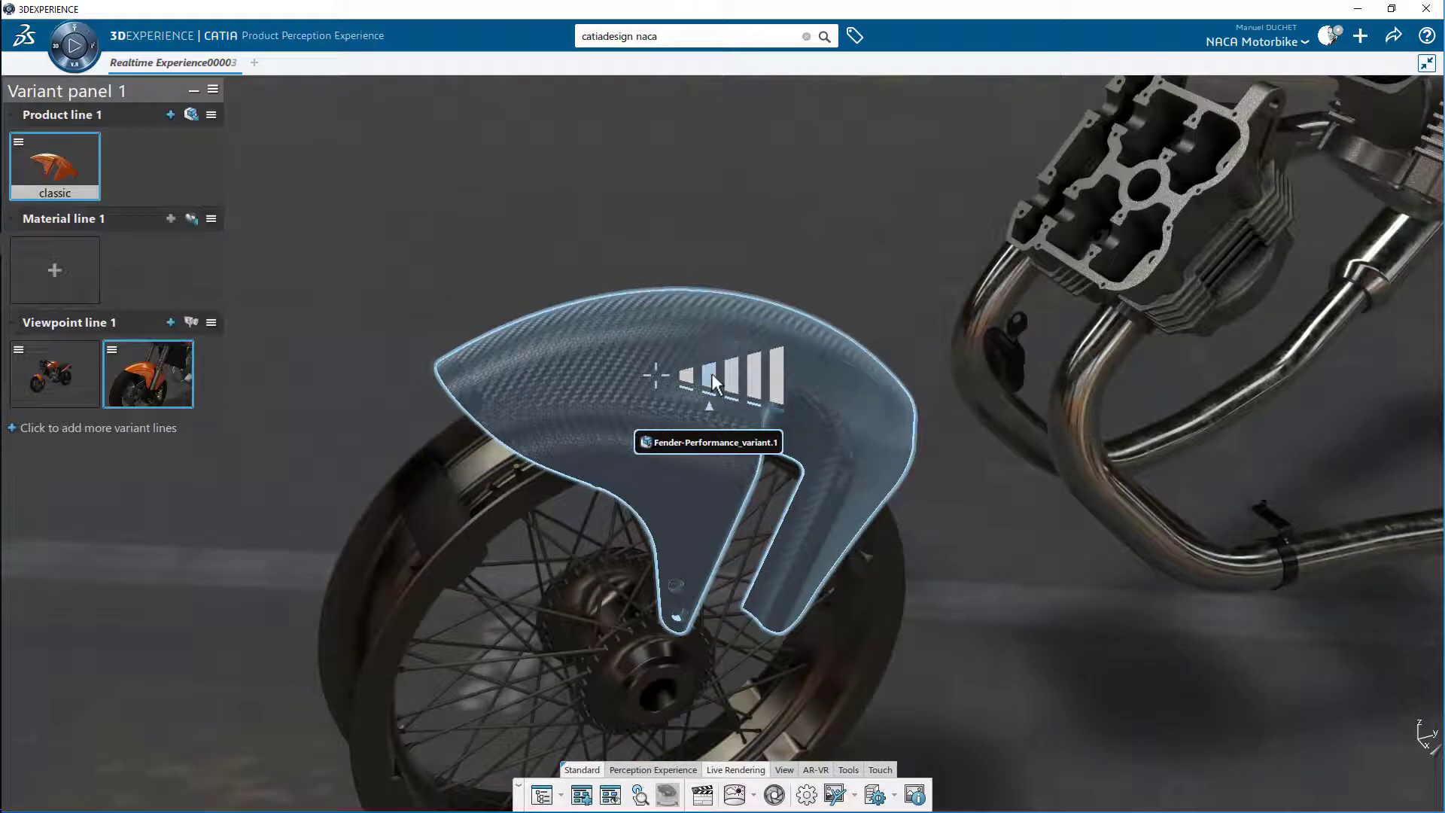
click(711, 375)
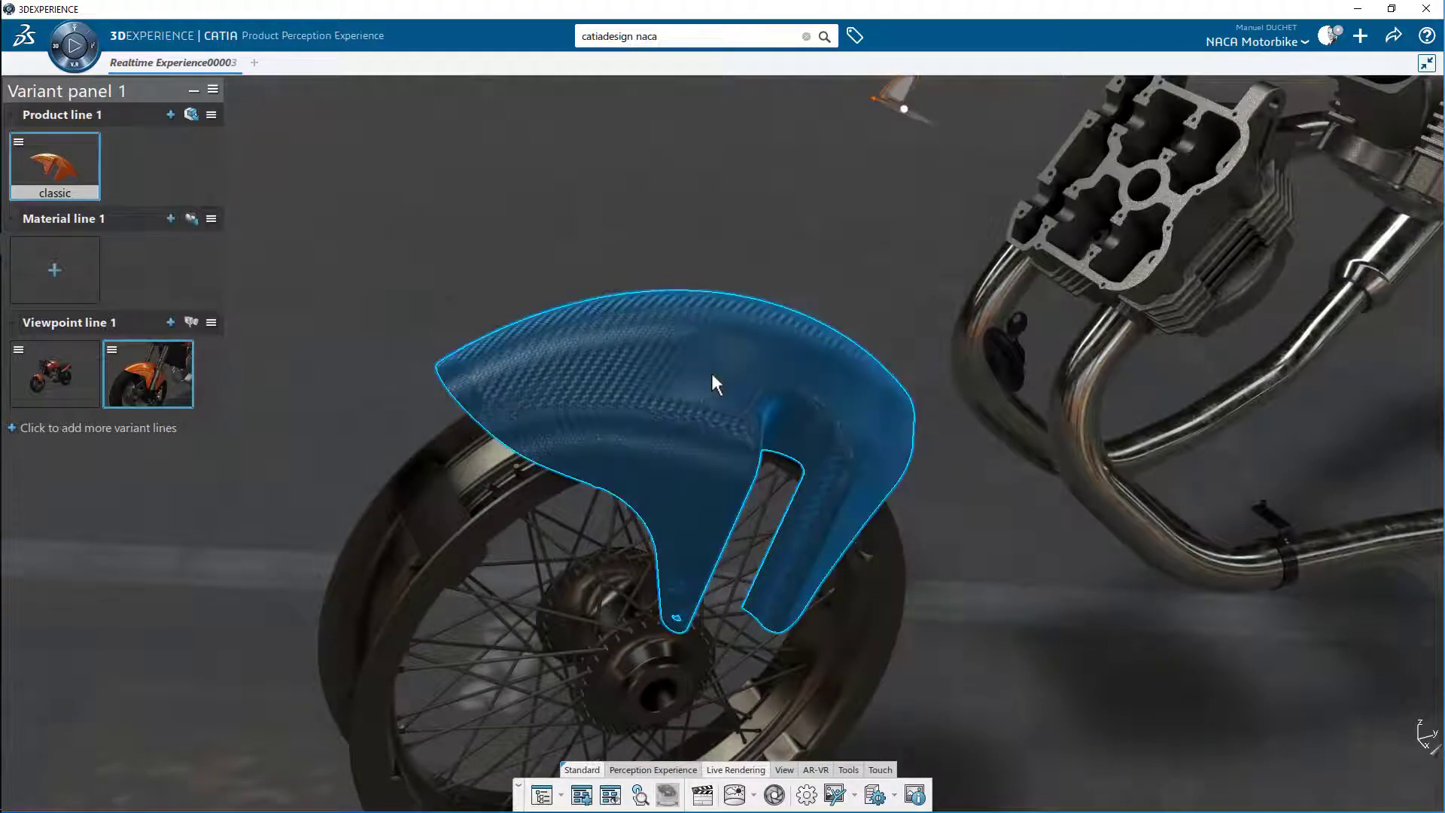
click(170, 114)
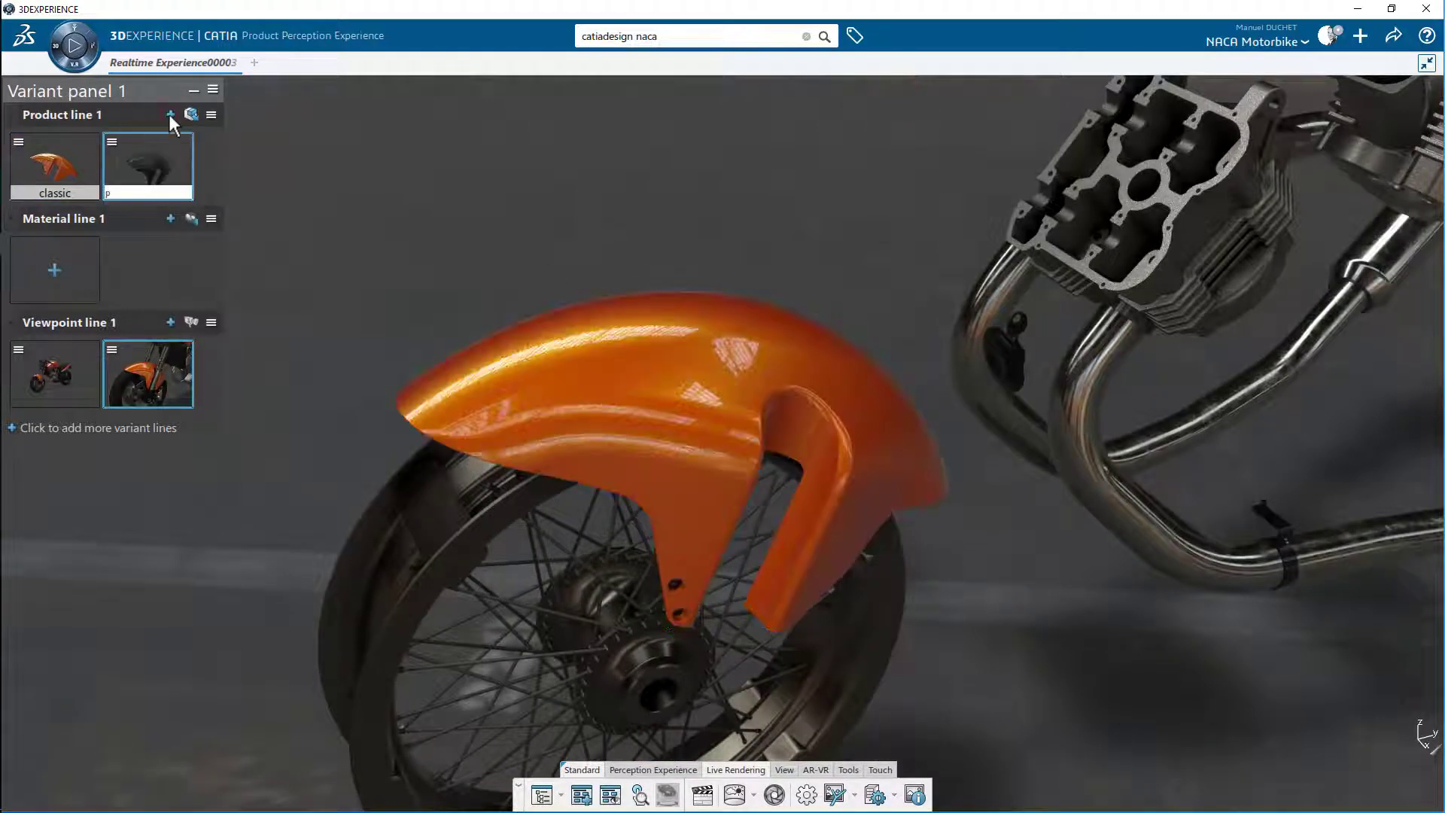
text(performance)
key(Return)
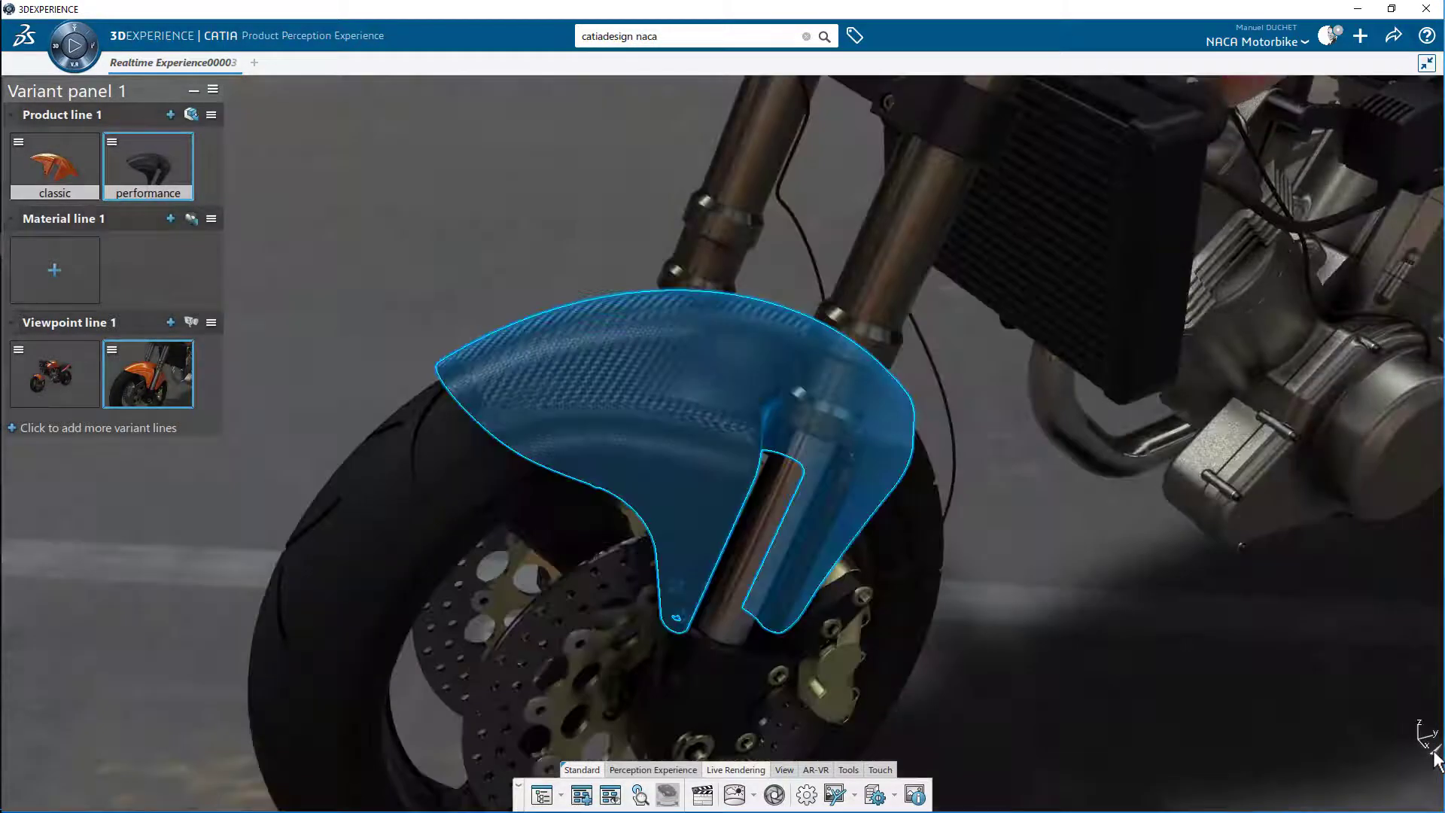
Step: Preview the classic product variant, switch back to performance, and view the whole motorbike with that fender
click(84, 164)
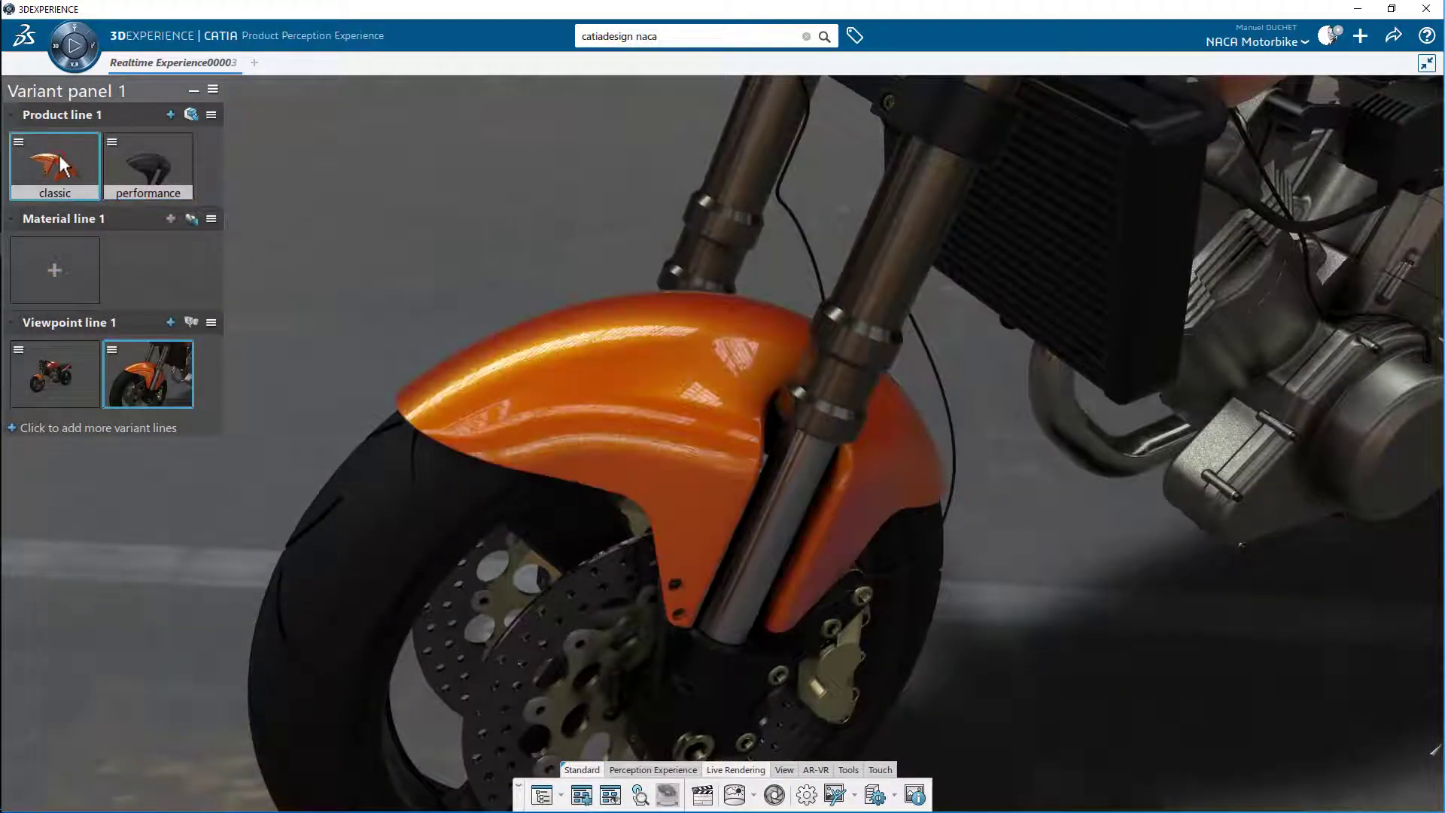
click(131, 149)
middle_drag(332, 210, 280, 201)
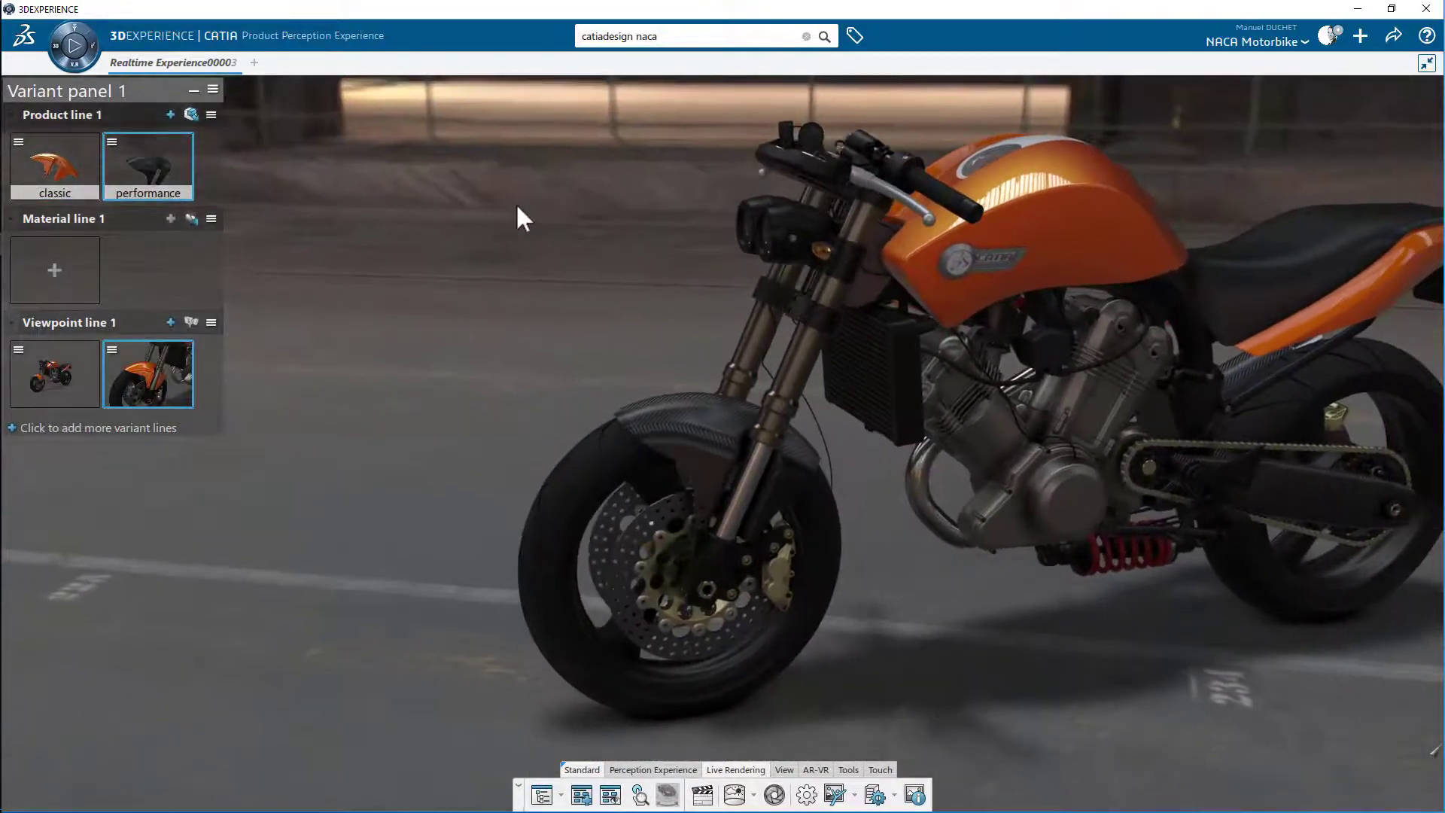
middle_drag(516, 208, 345, 220)
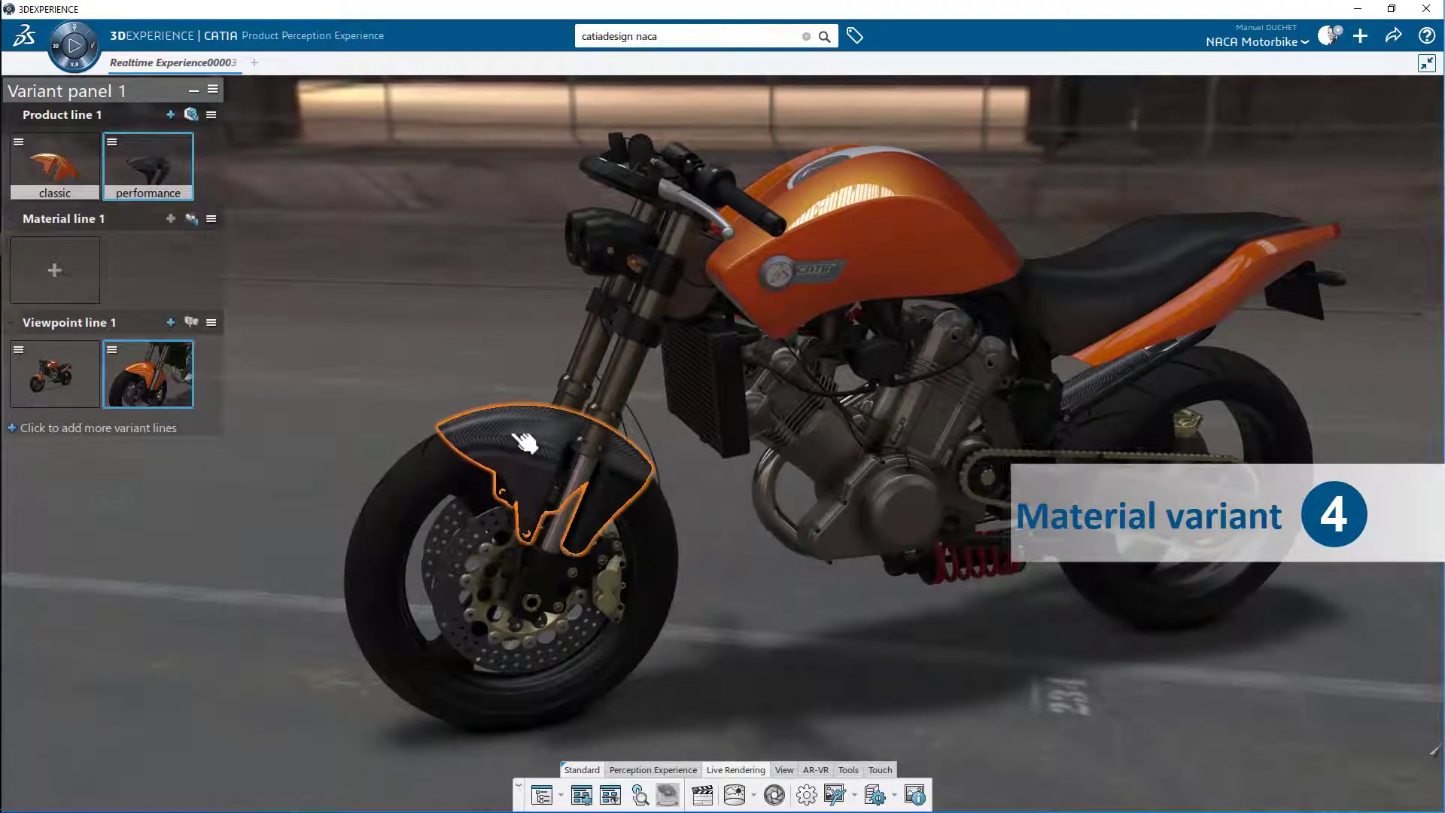
Step: Select the performance fender at its Main_part.1 level and create a material variant from it named "carbon"
click(535, 454)
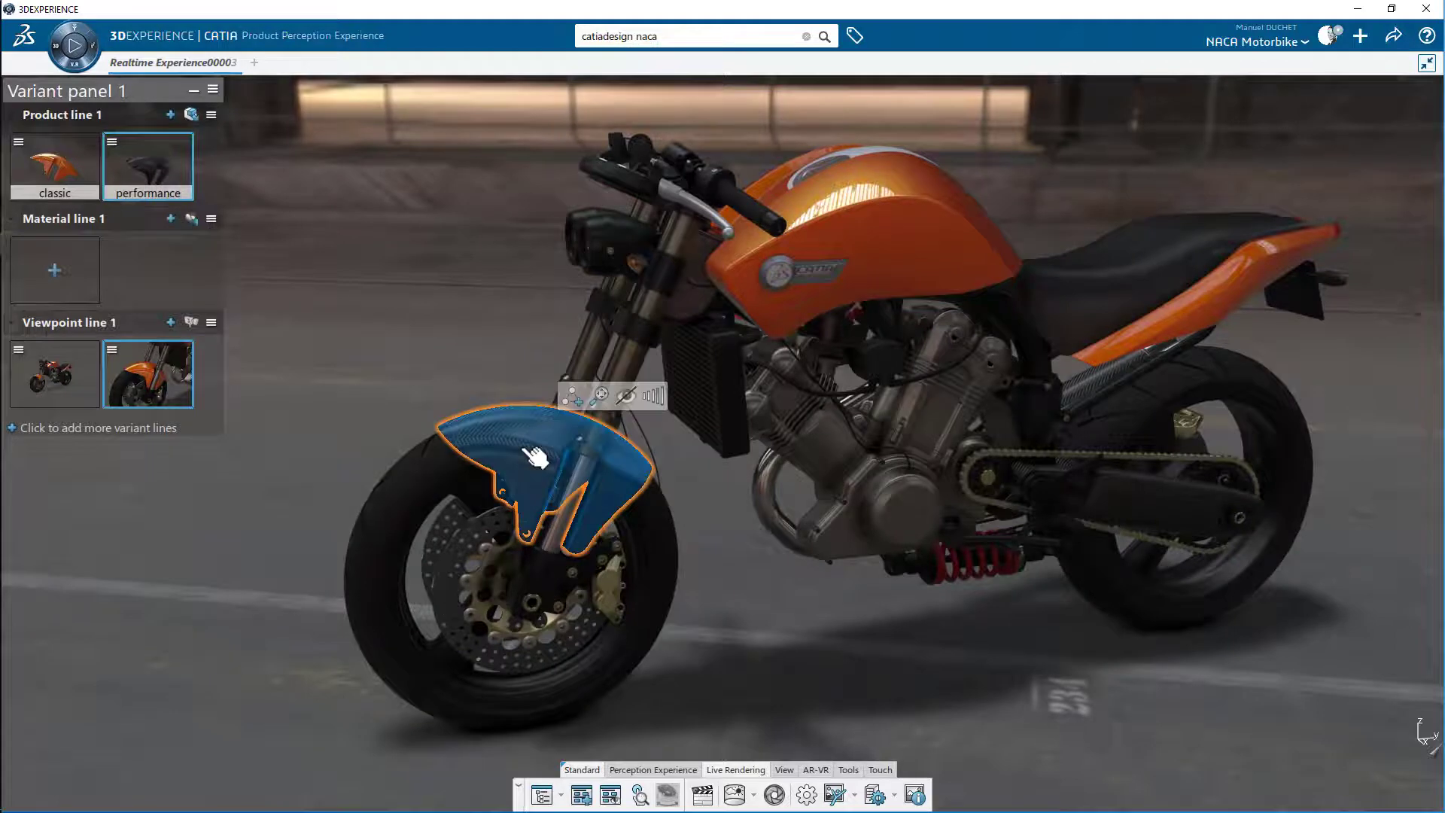
click(654, 397)
click(578, 446)
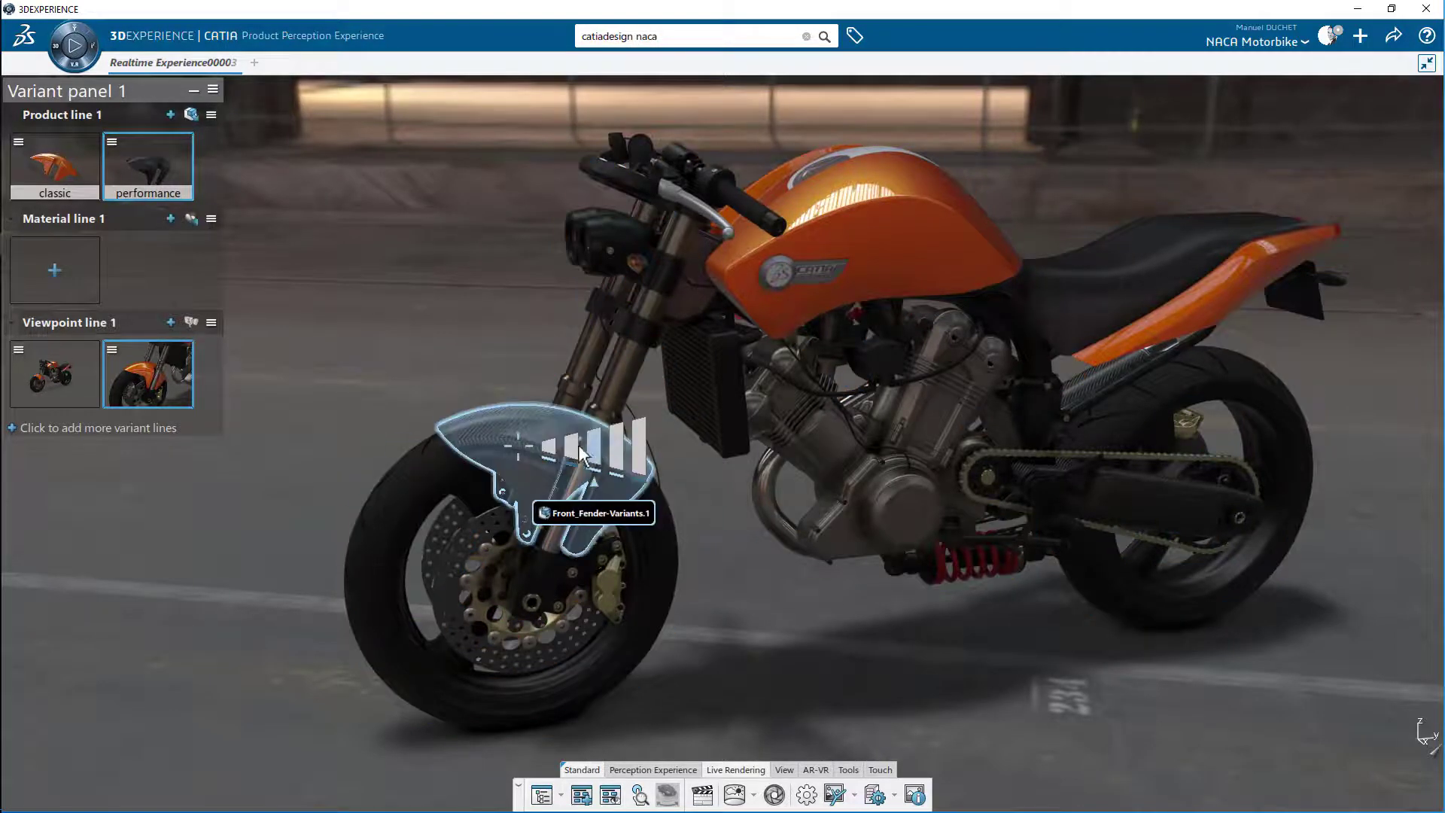
click(572, 447)
click(551, 446)
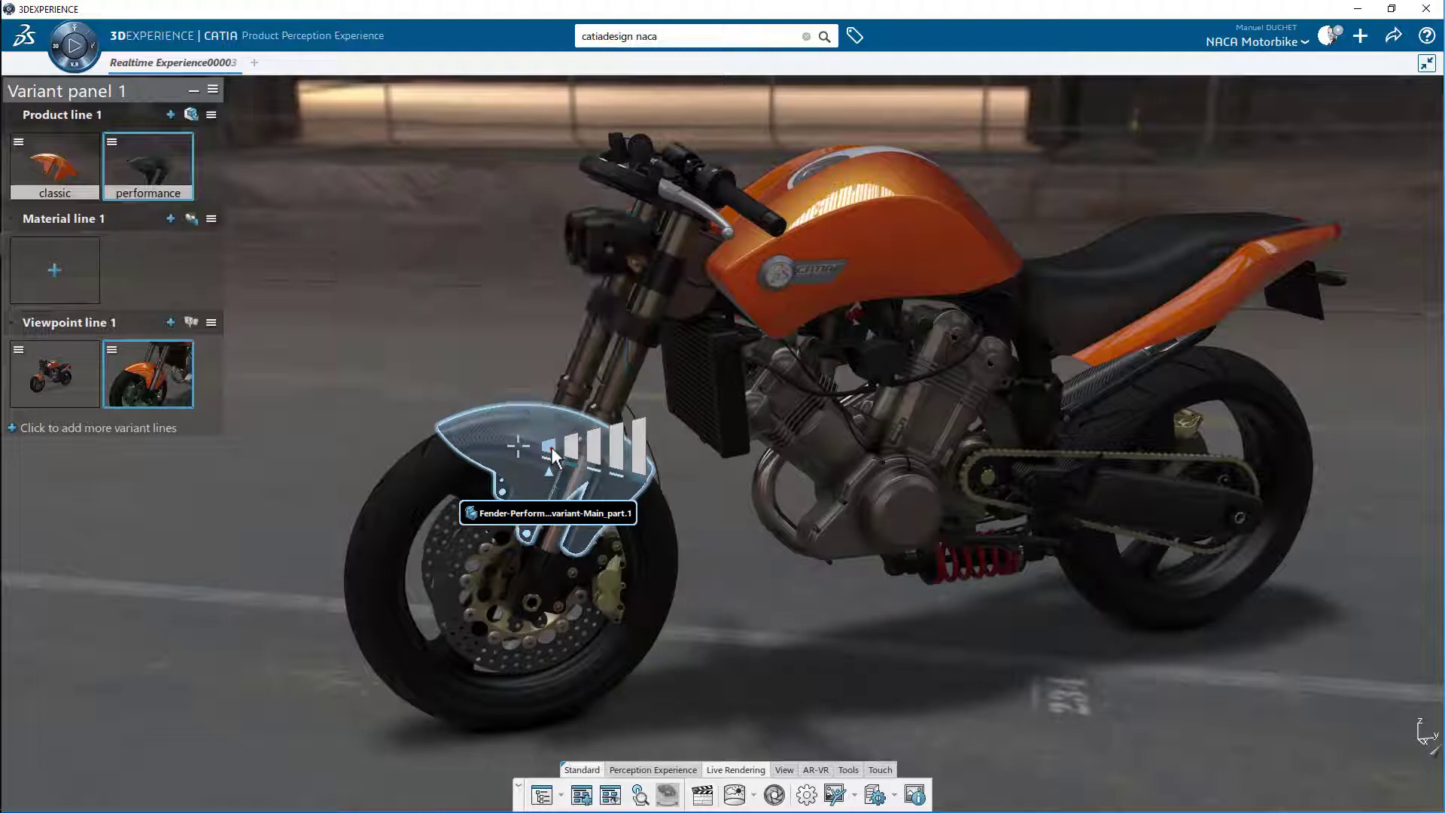
click(54, 270)
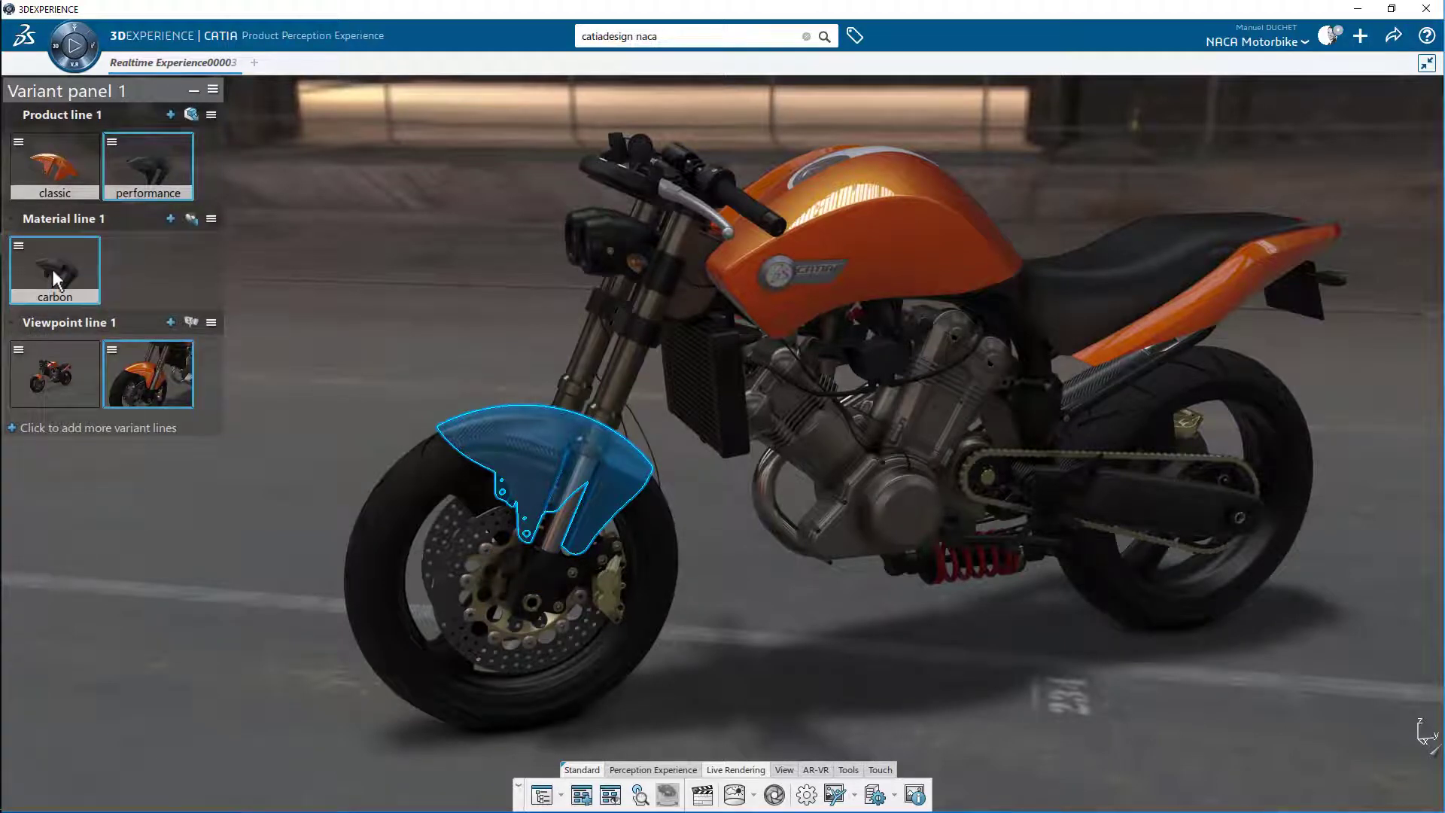
Step: Switch to the classic product variant, select its fender's main part and create a material variant named "power orange"
click(64, 168)
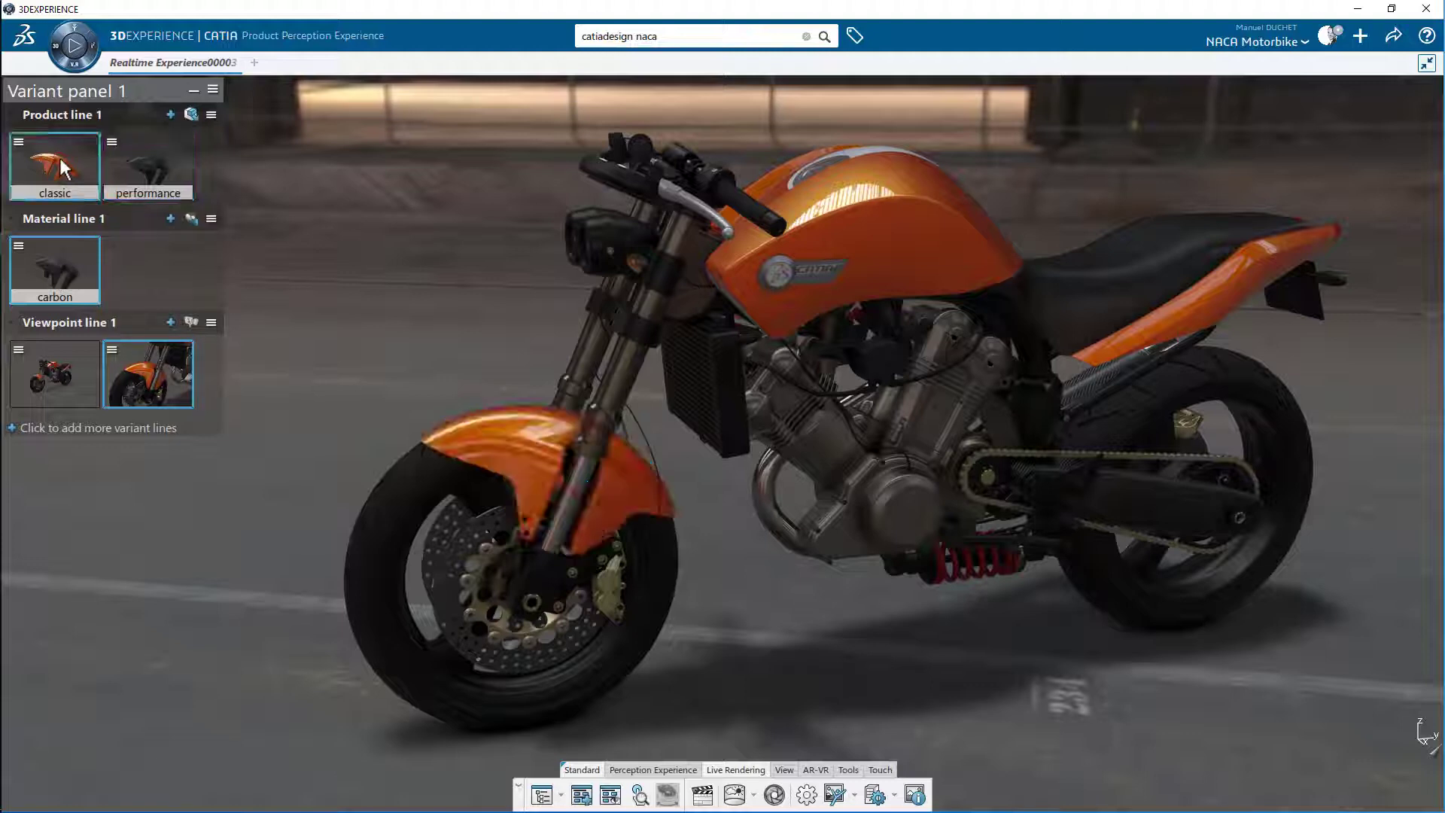
mouse_move(518, 460)
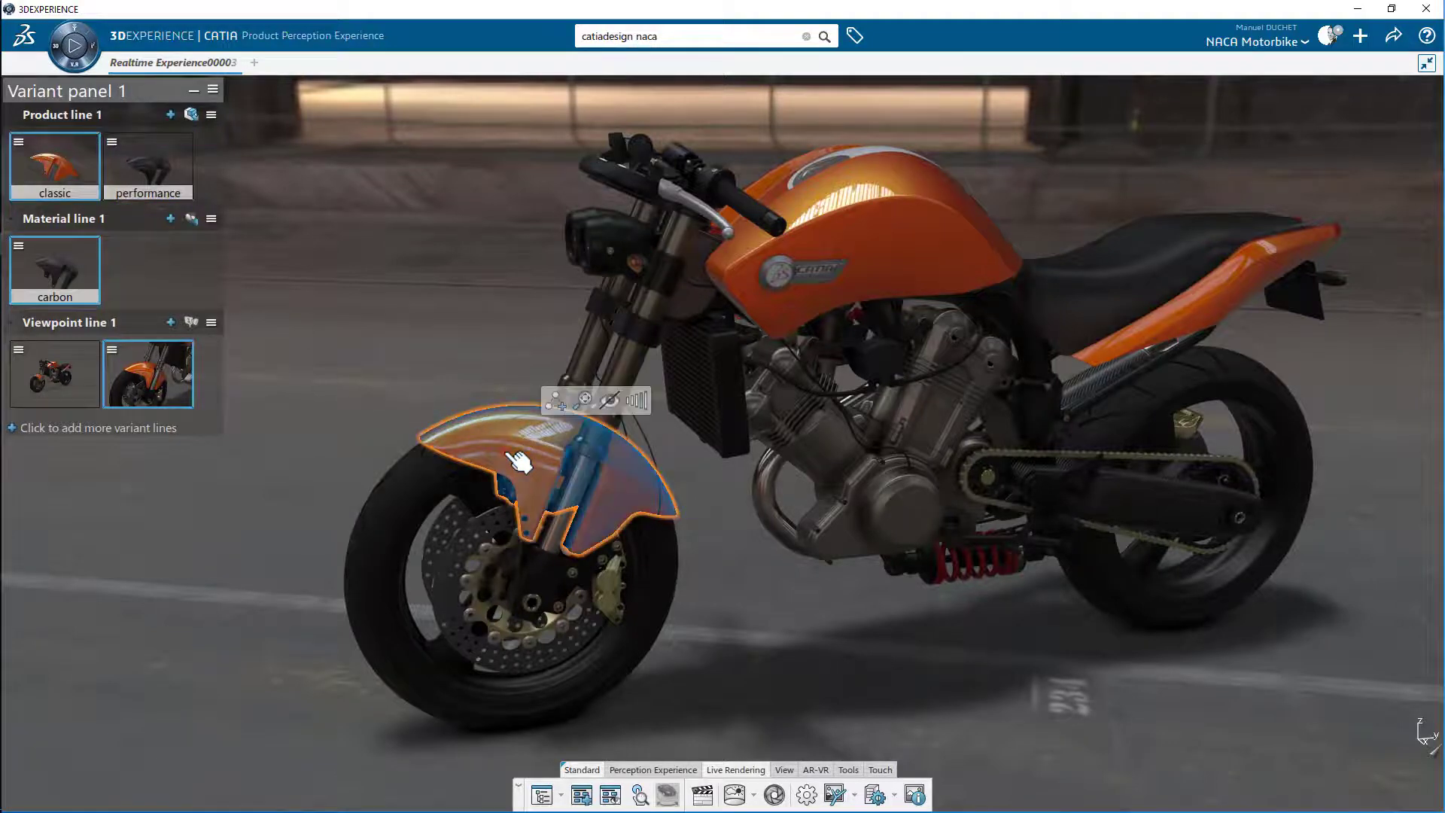
click(637, 399)
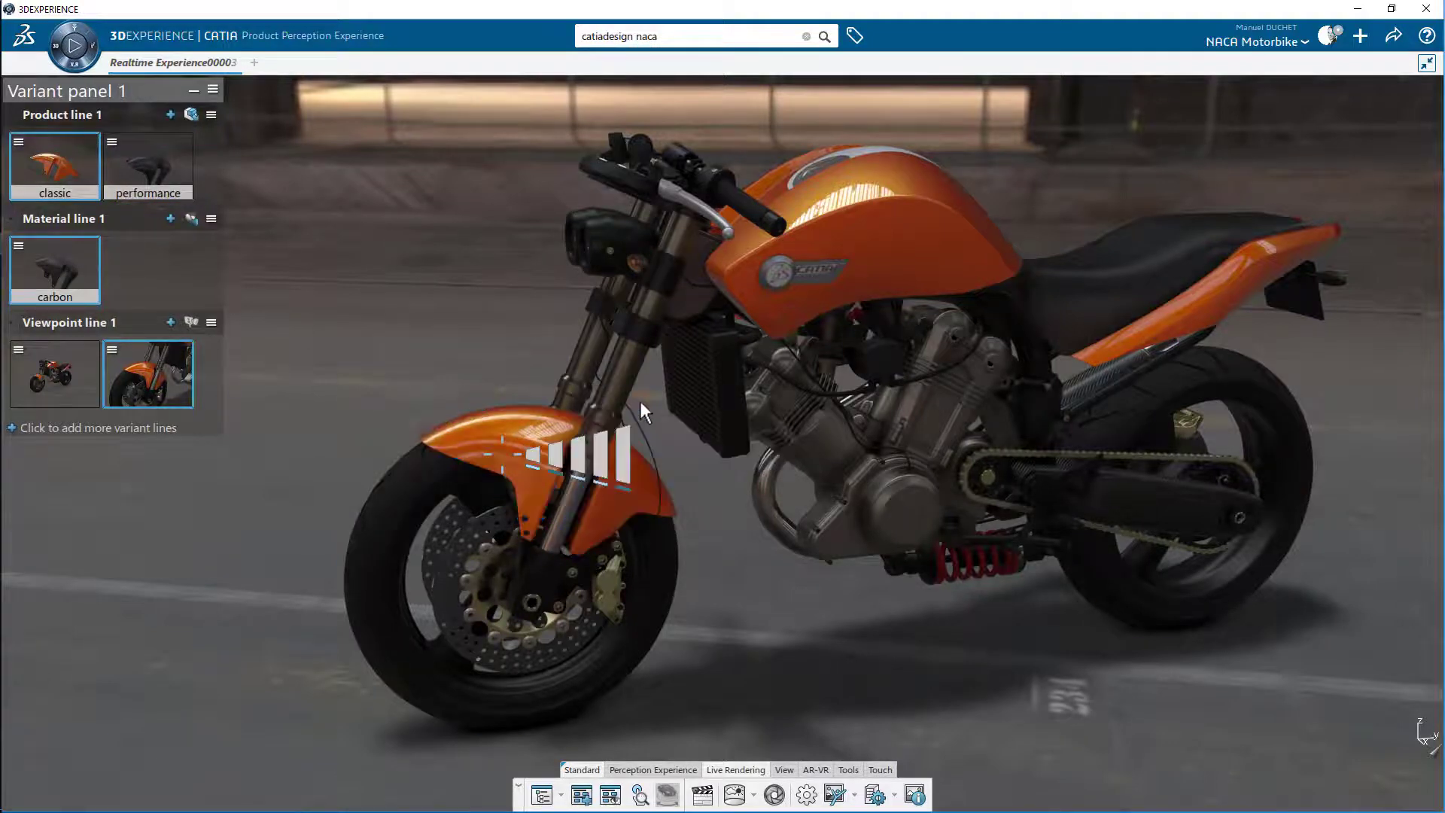
click(534, 454)
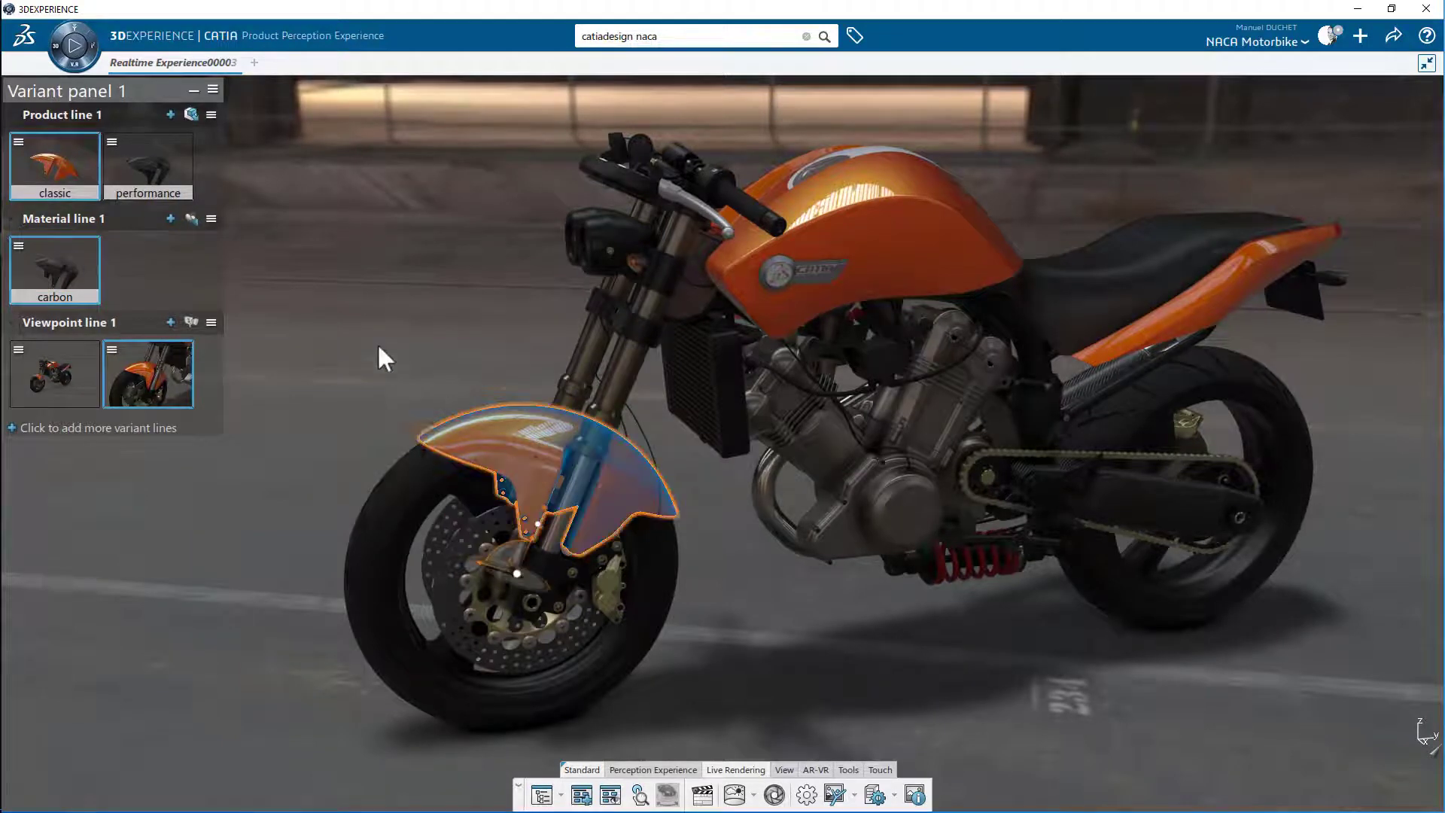
click(170, 219)
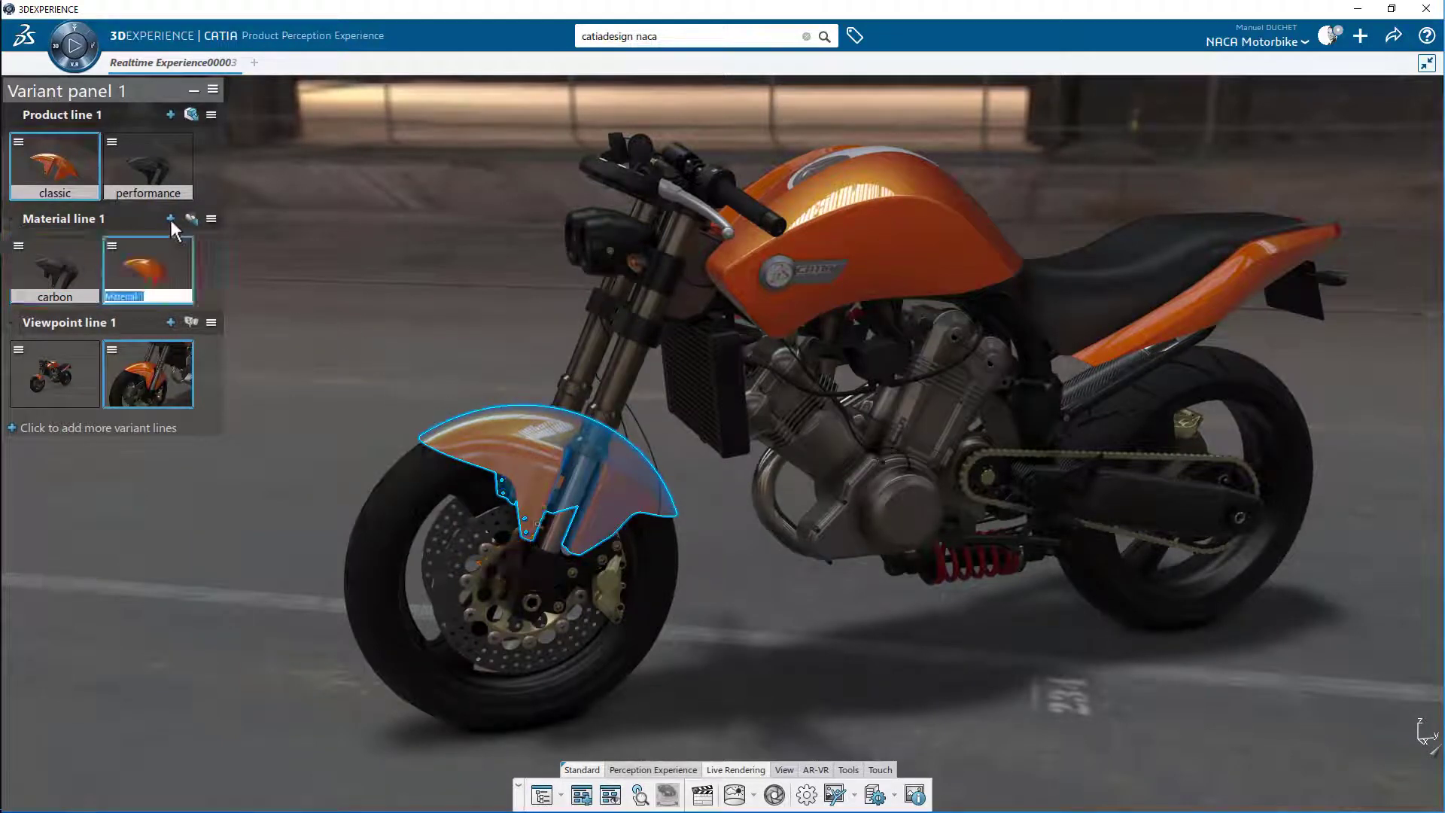
text(power orange)
key(Return)
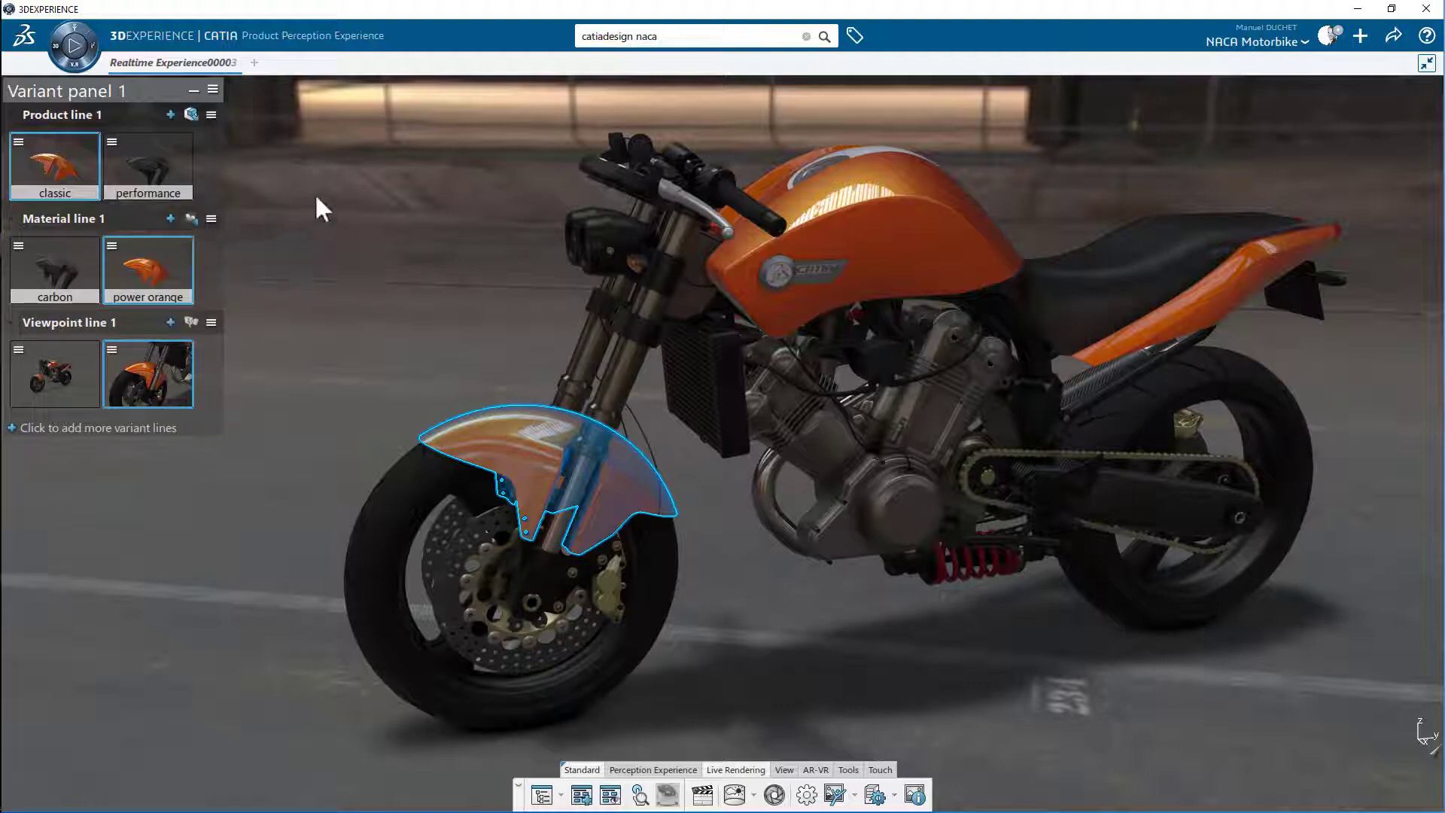
click(315, 193)
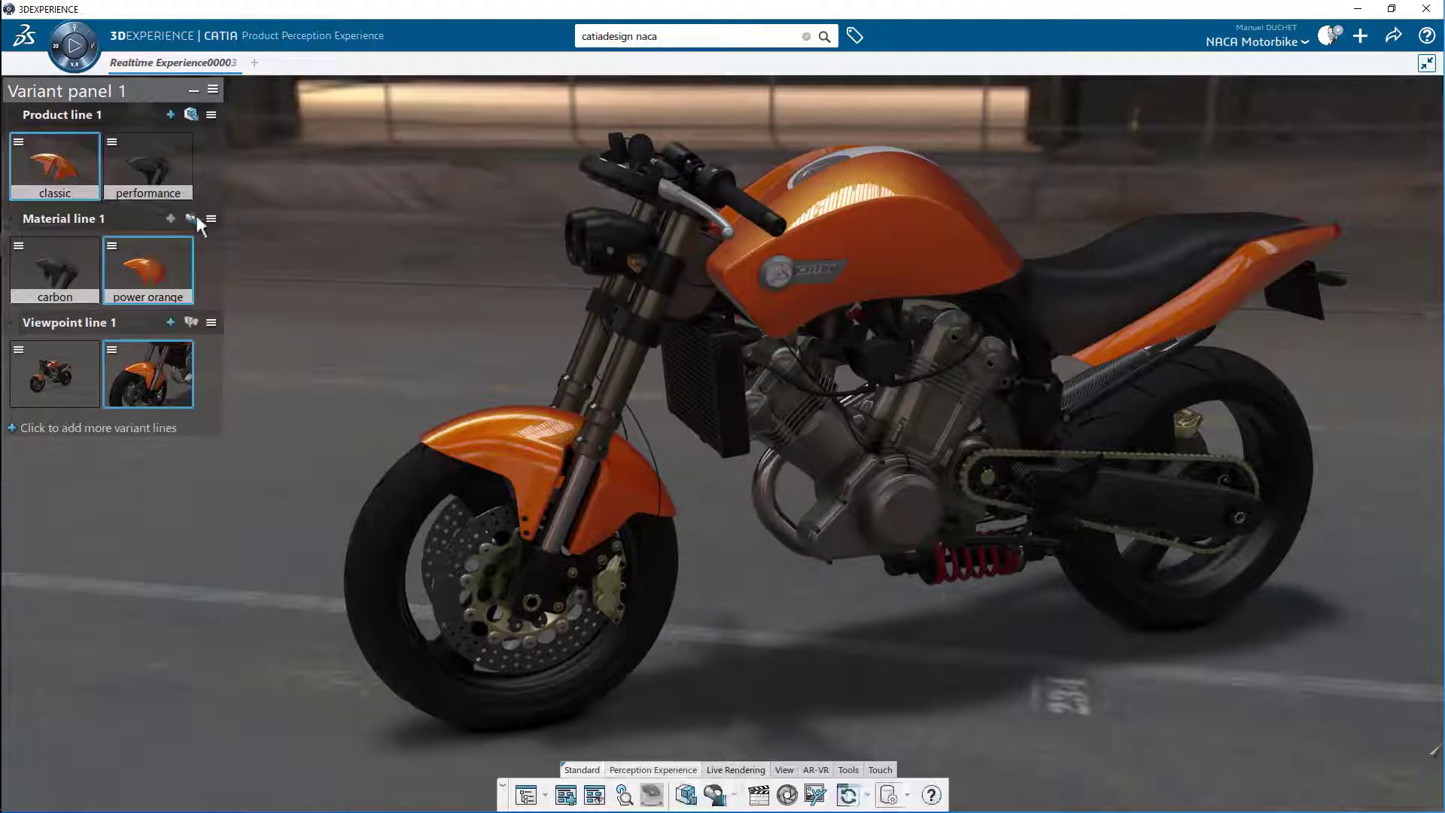
Step: Apply the exposed Carbon Fibre material to the classic fender's main part and add that fender to the carbon material variant
click(192, 218)
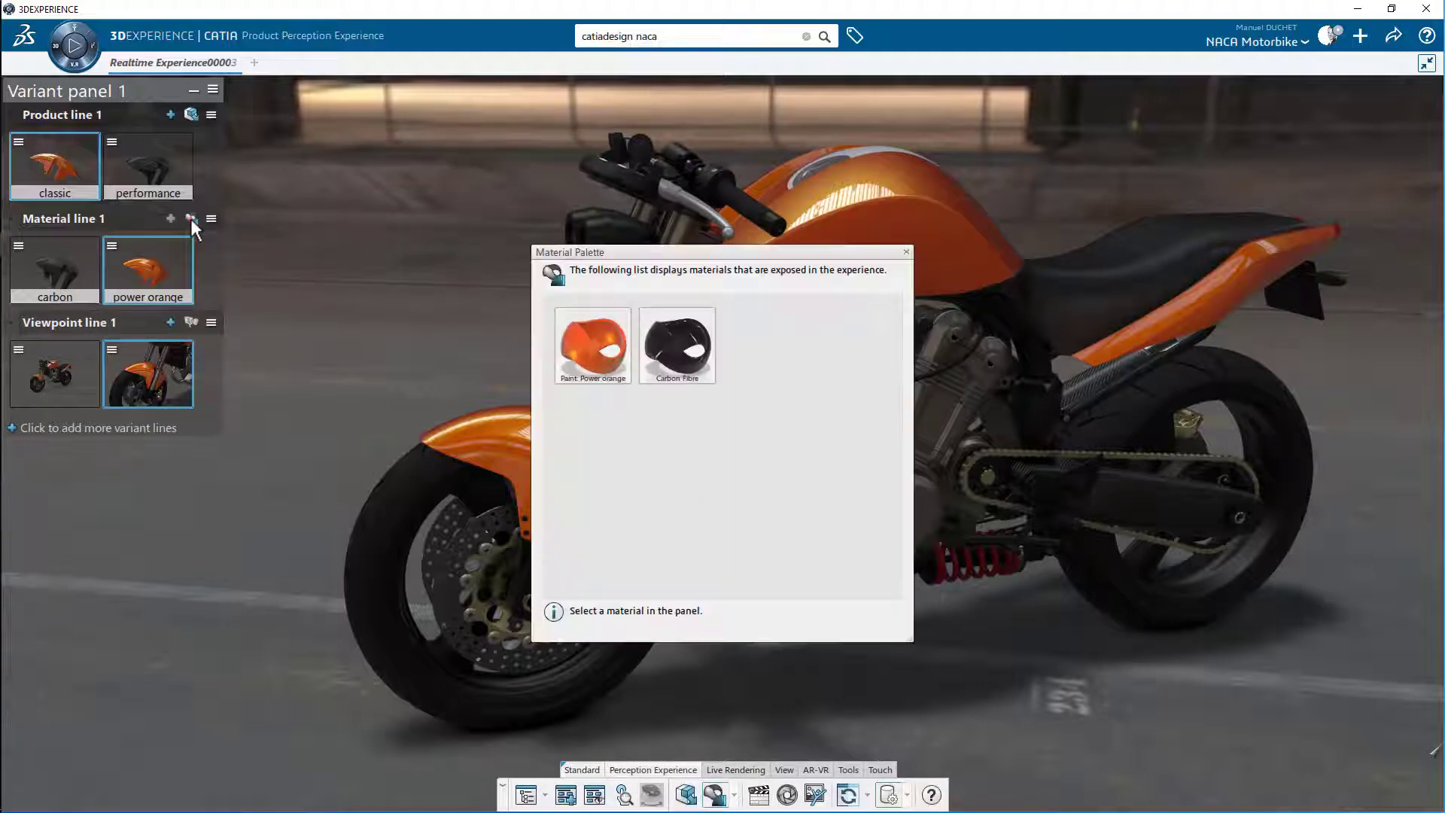
drag(734, 259, 1066, 260)
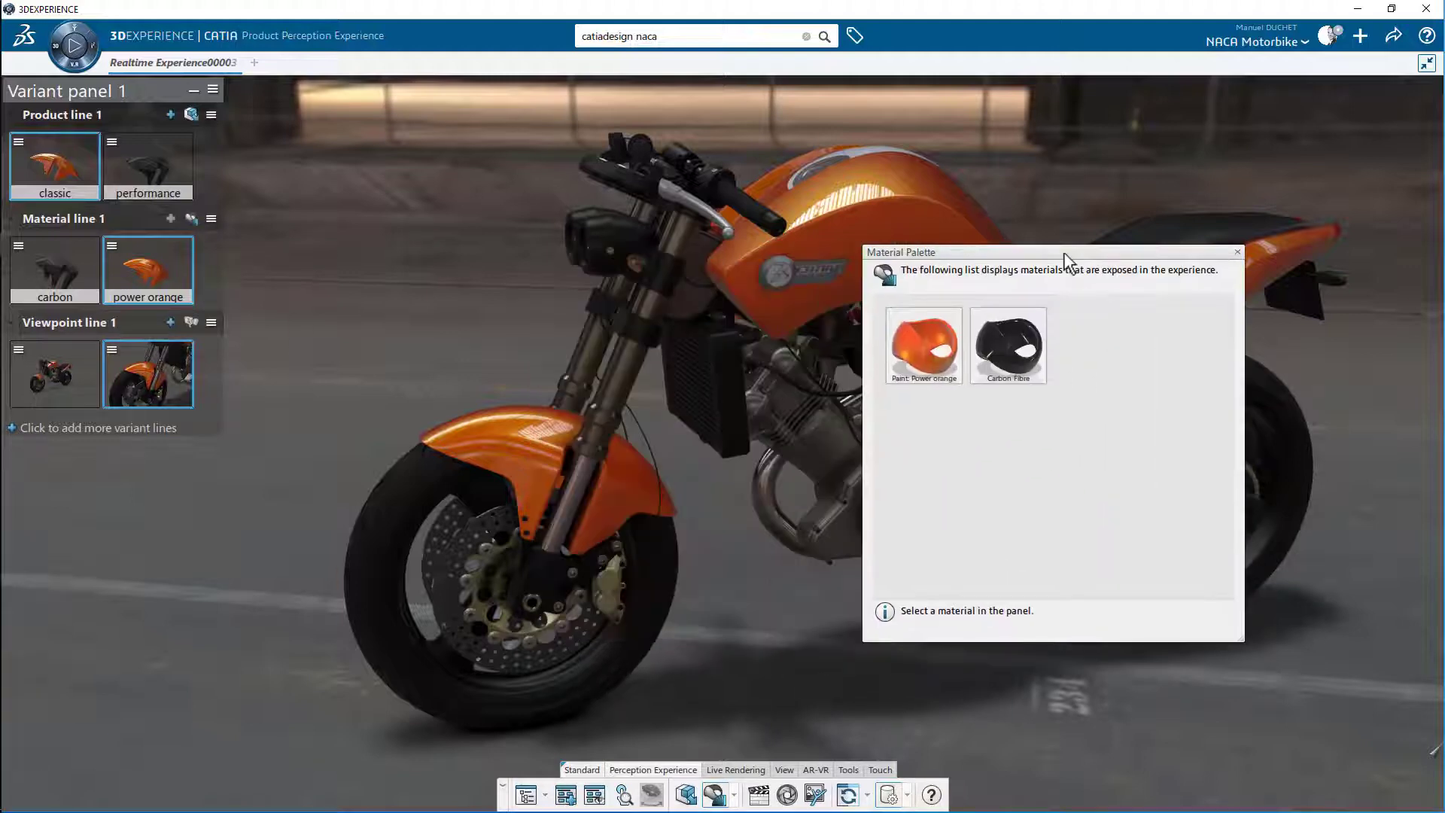
click(1010, 367)
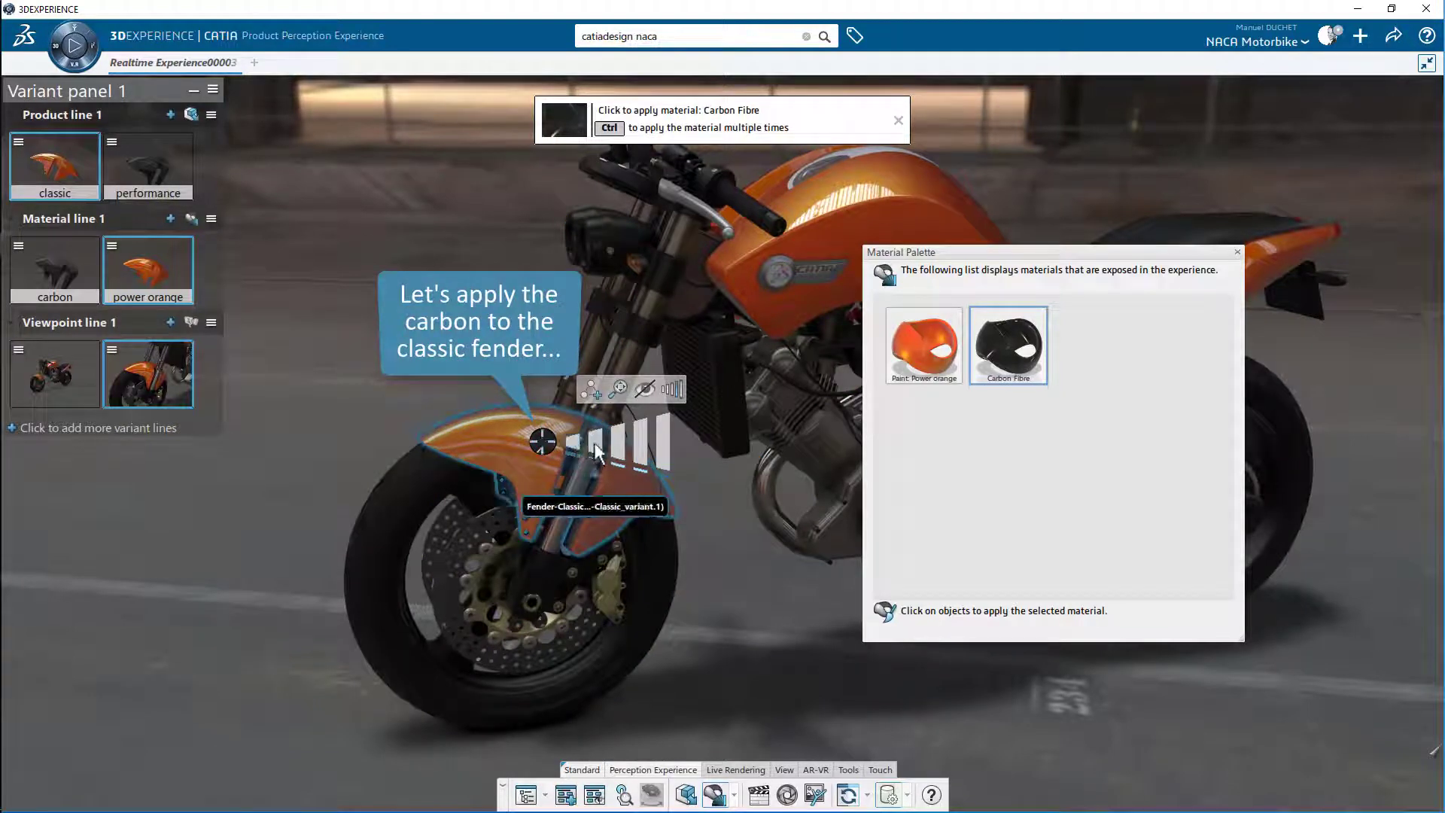
click(574, 441)
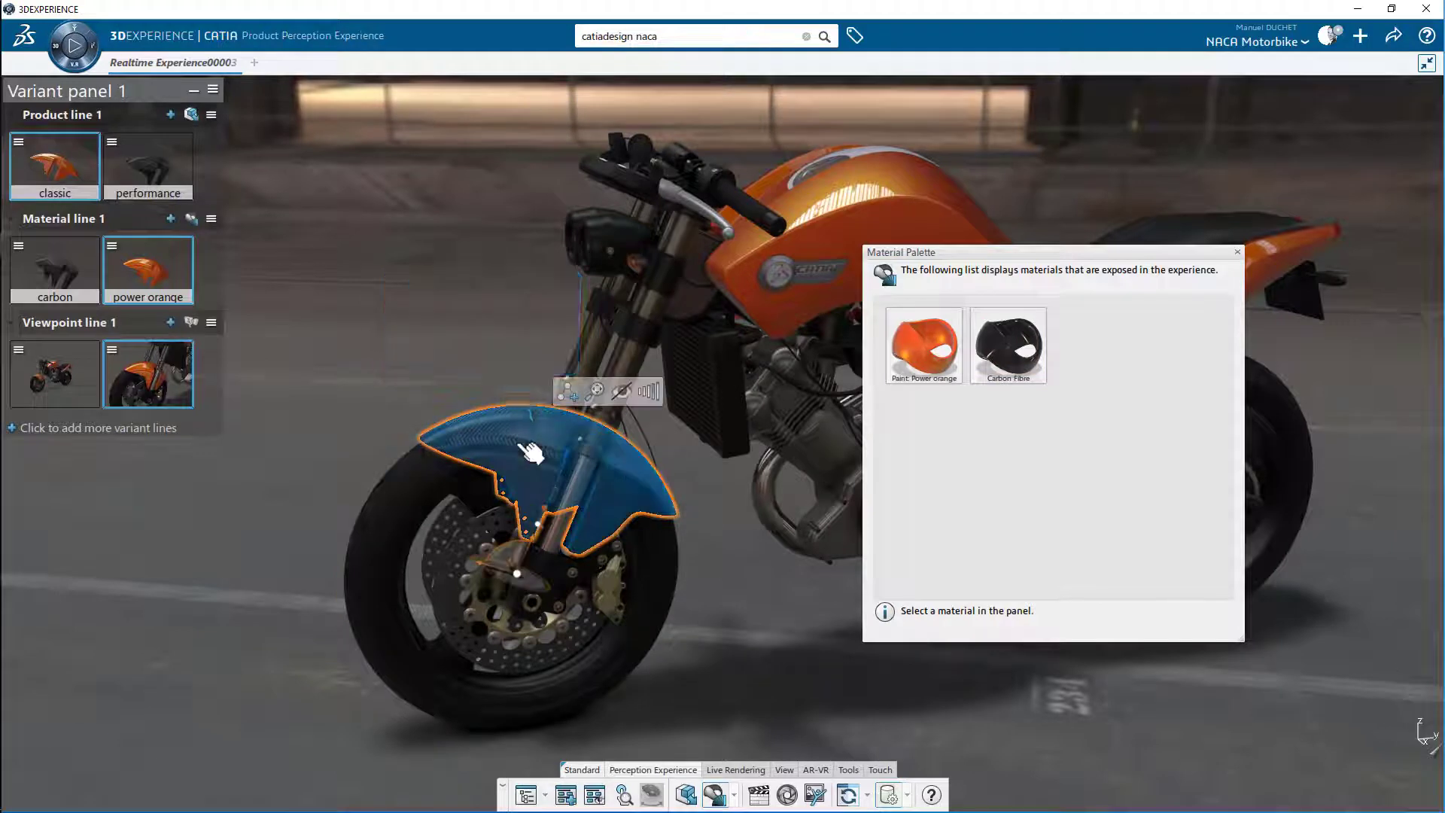
click(19, 248)
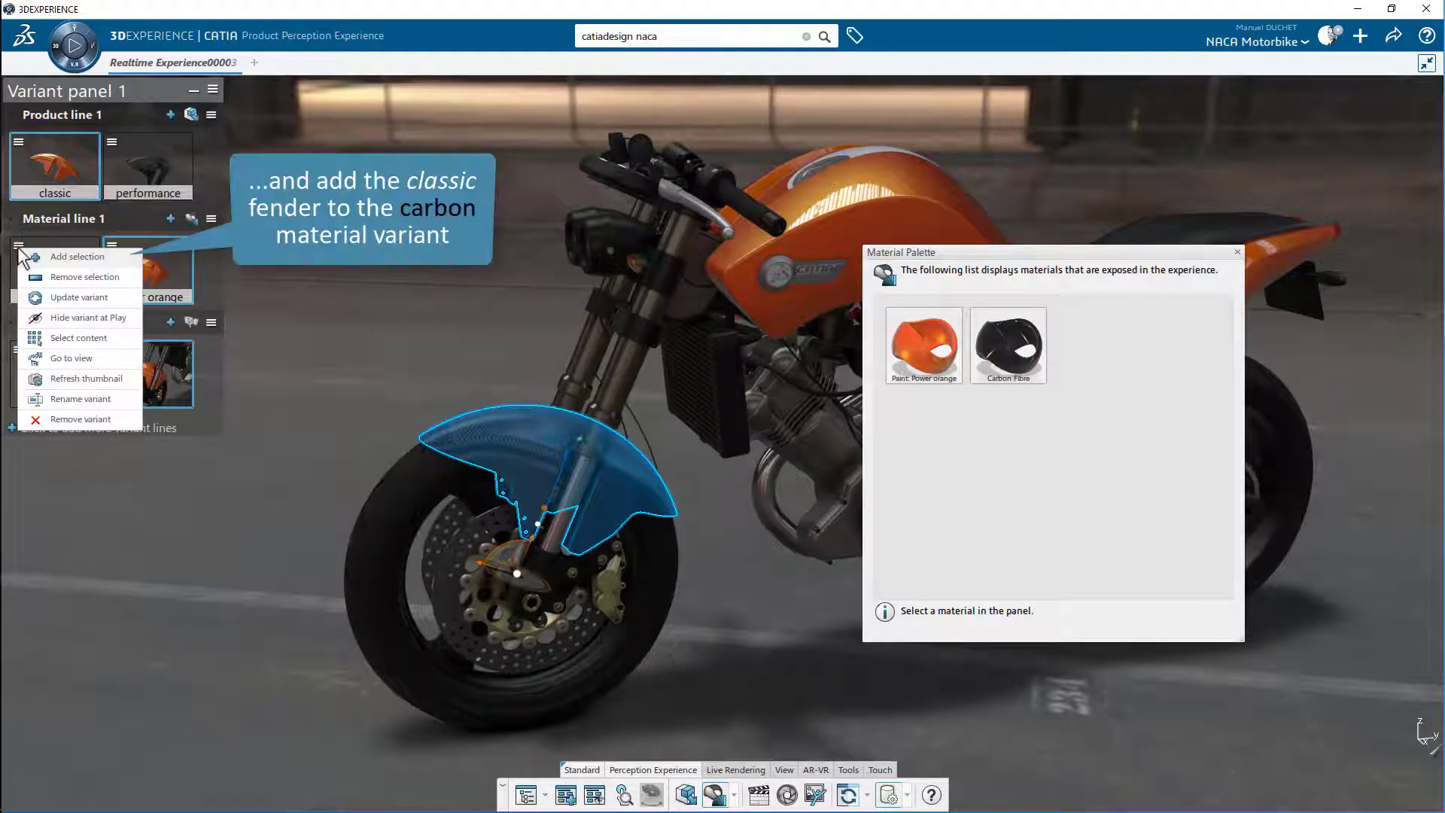
click(75, 256)
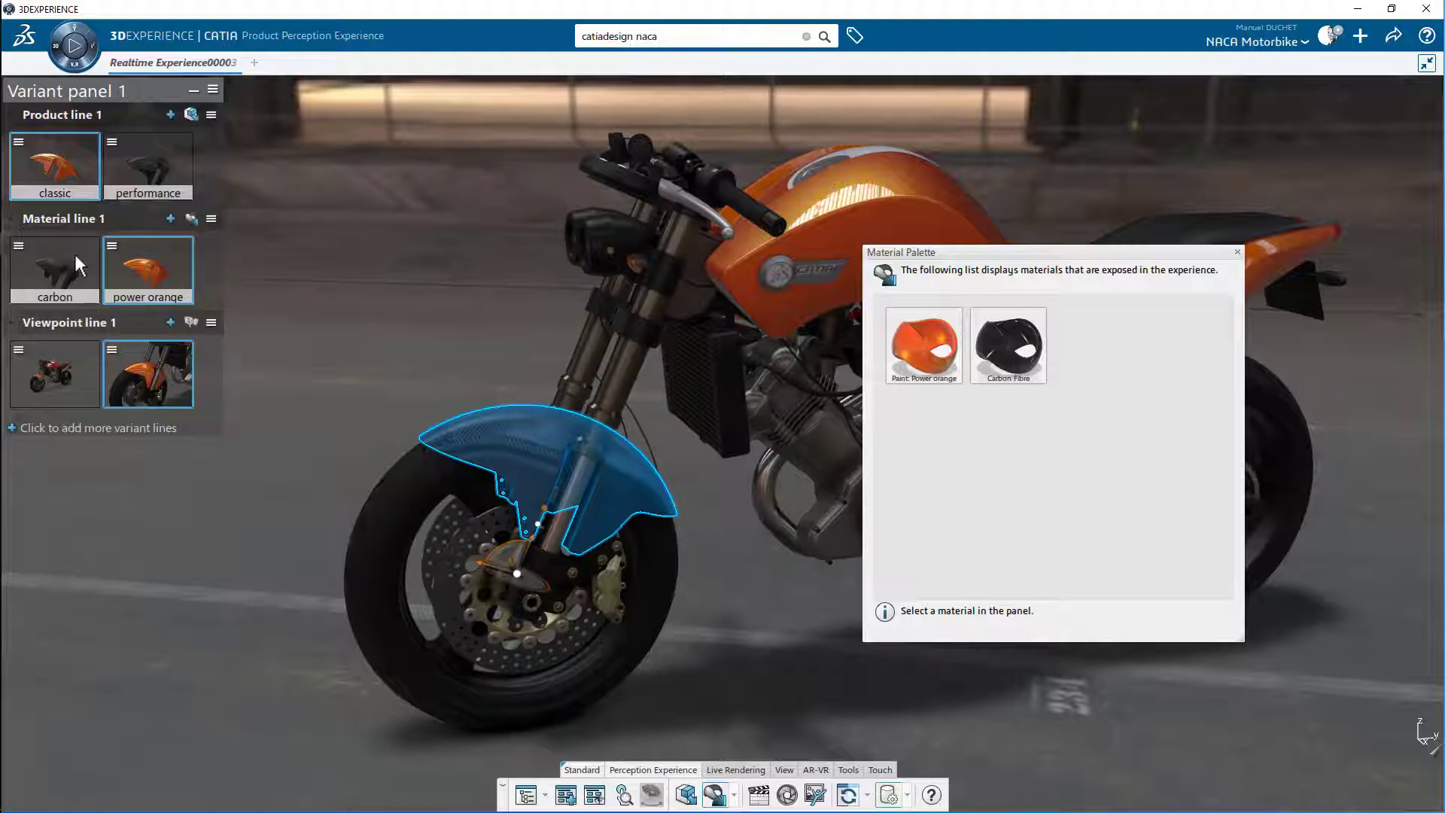
Step: On the performance product variant, apply Paint: Power orange to the fender's main part and add it to the power orange material variant
click(143, 164)
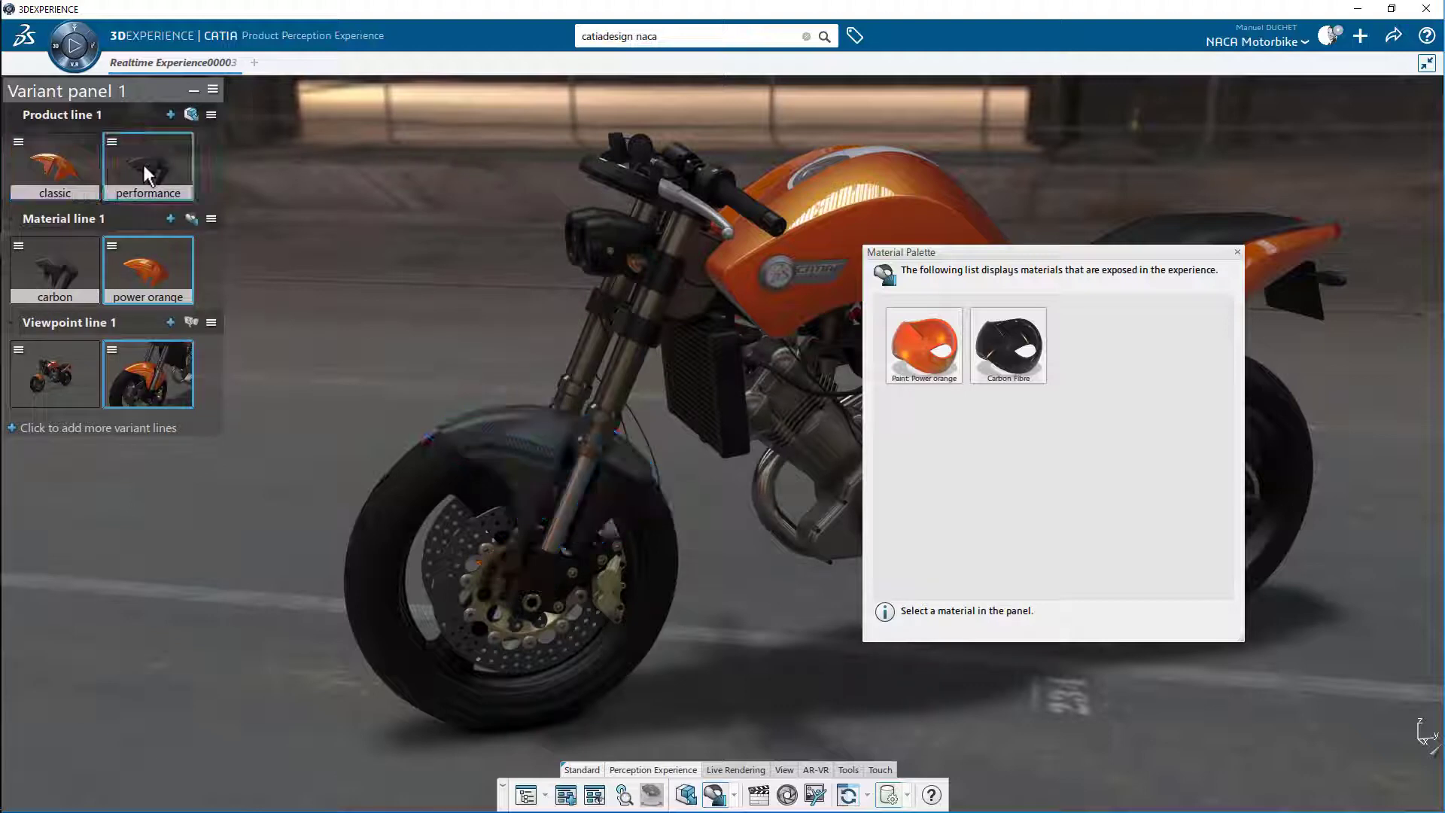
click(944, 361)
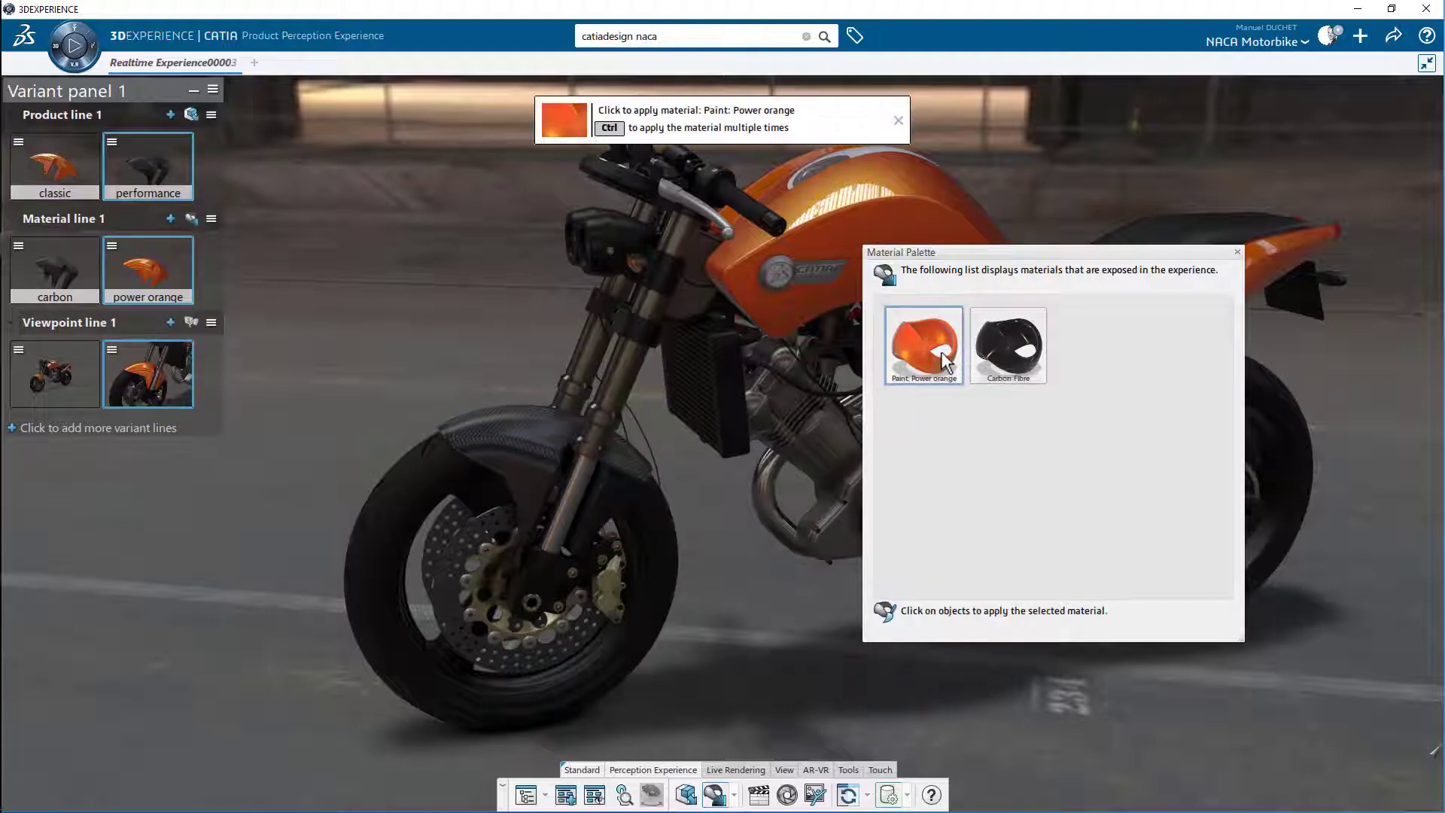
click(529, 448)
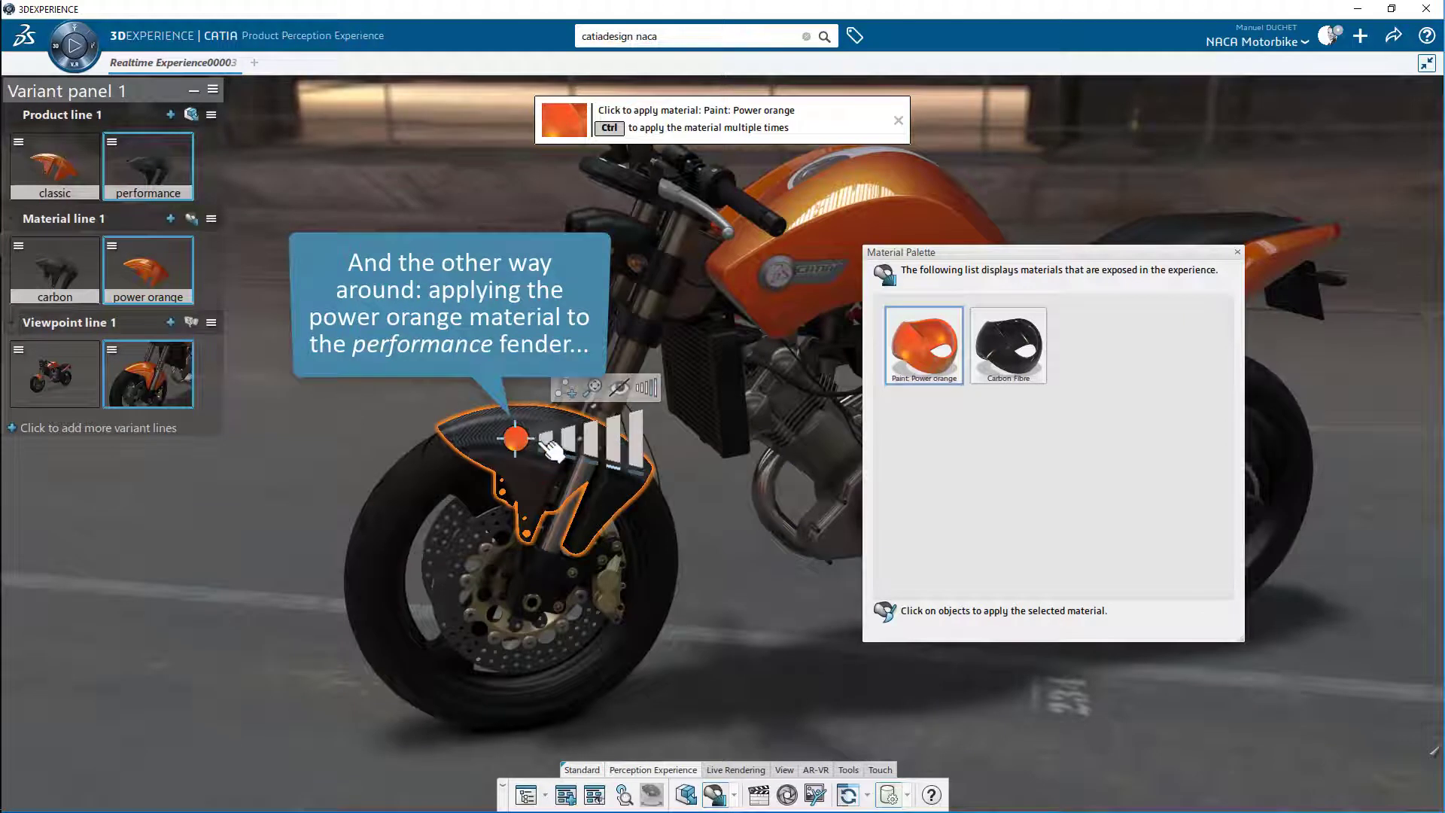
click(547, 440)
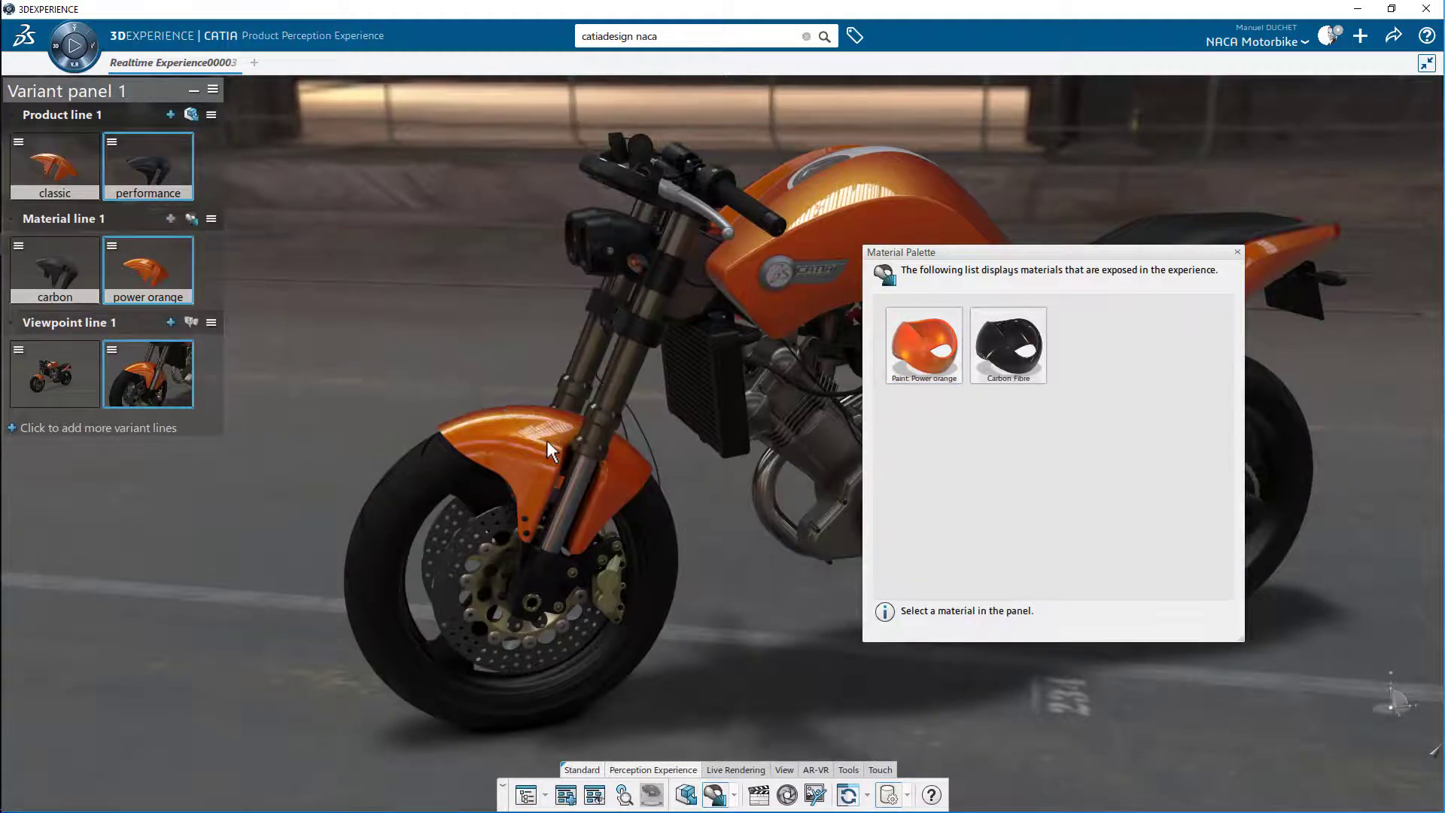
click(112, 245)
click(174, 261)
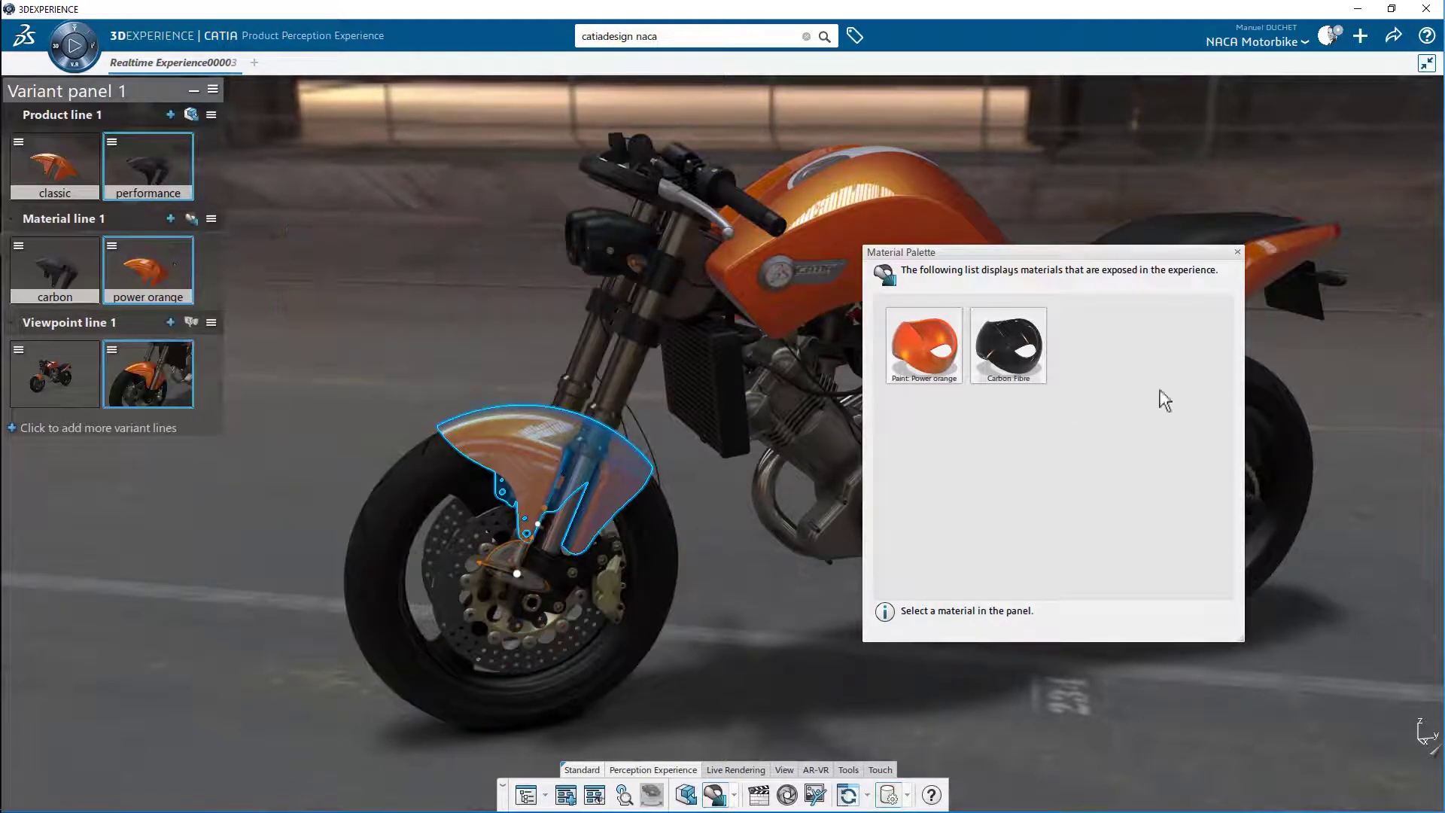
click(1237, 252)
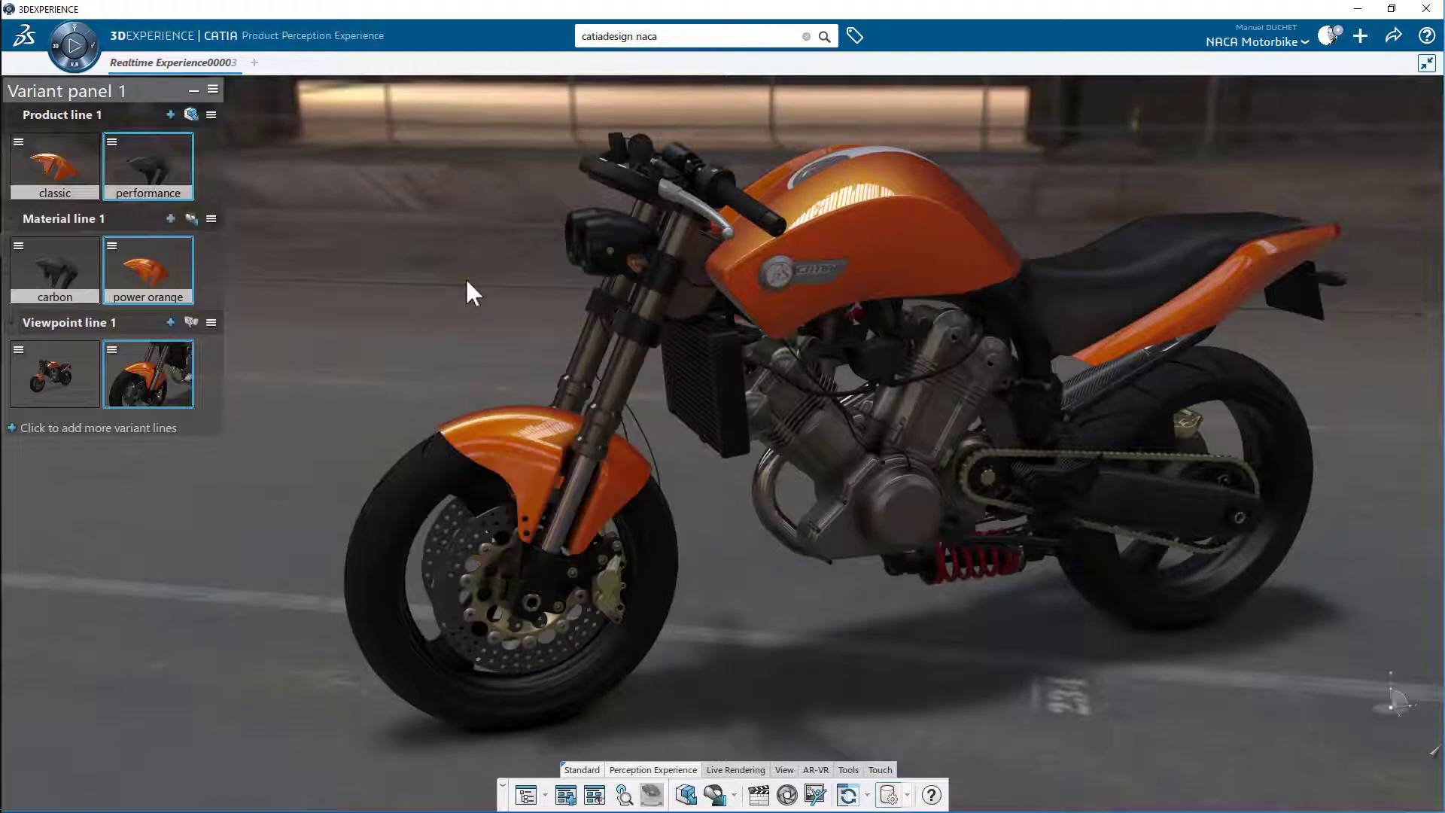
Step: Test the carbon and power orange material variants on both the performance and classic fenders
click(66, 259)
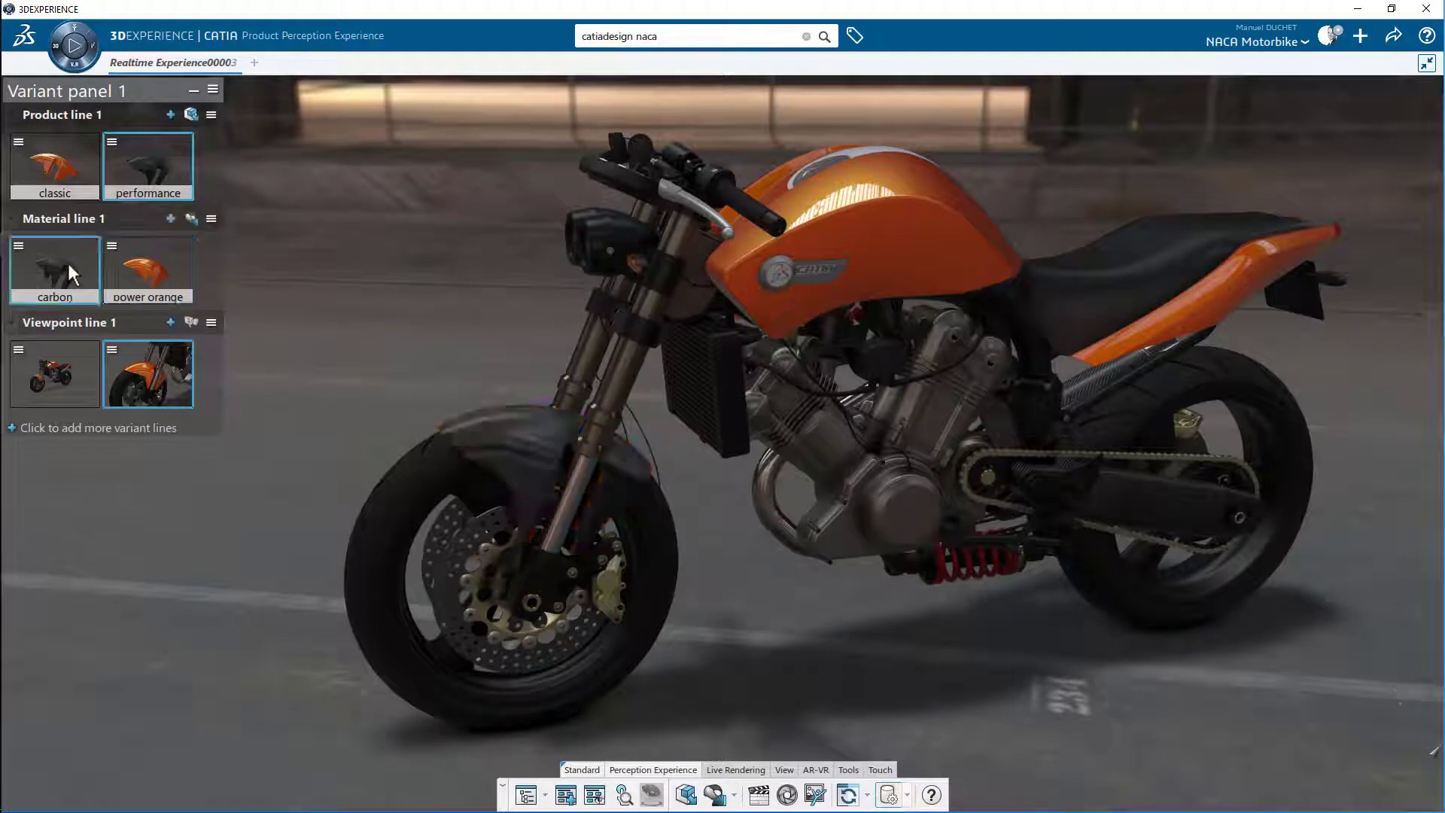
click(136, 275)
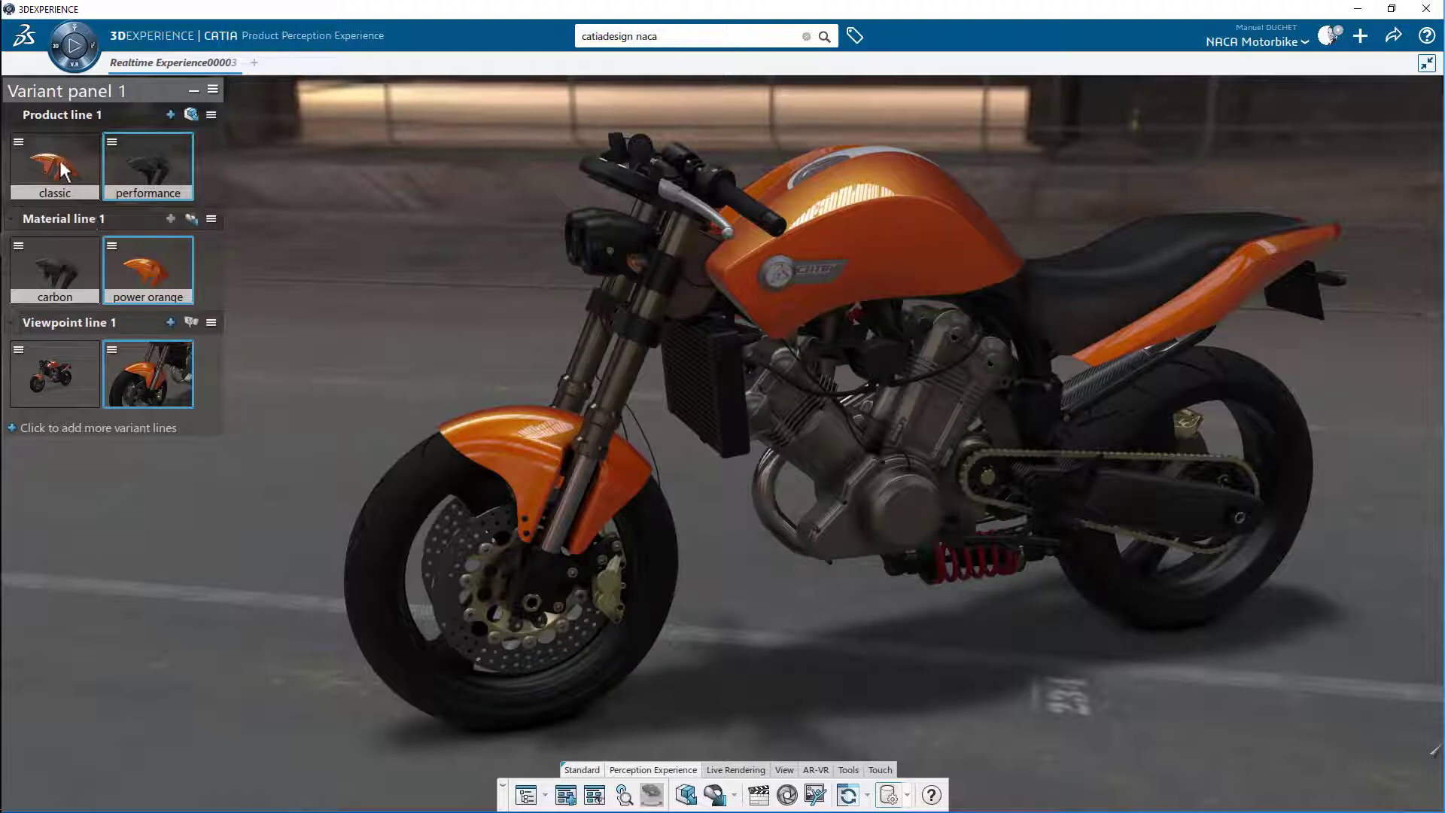
click(64, 171)
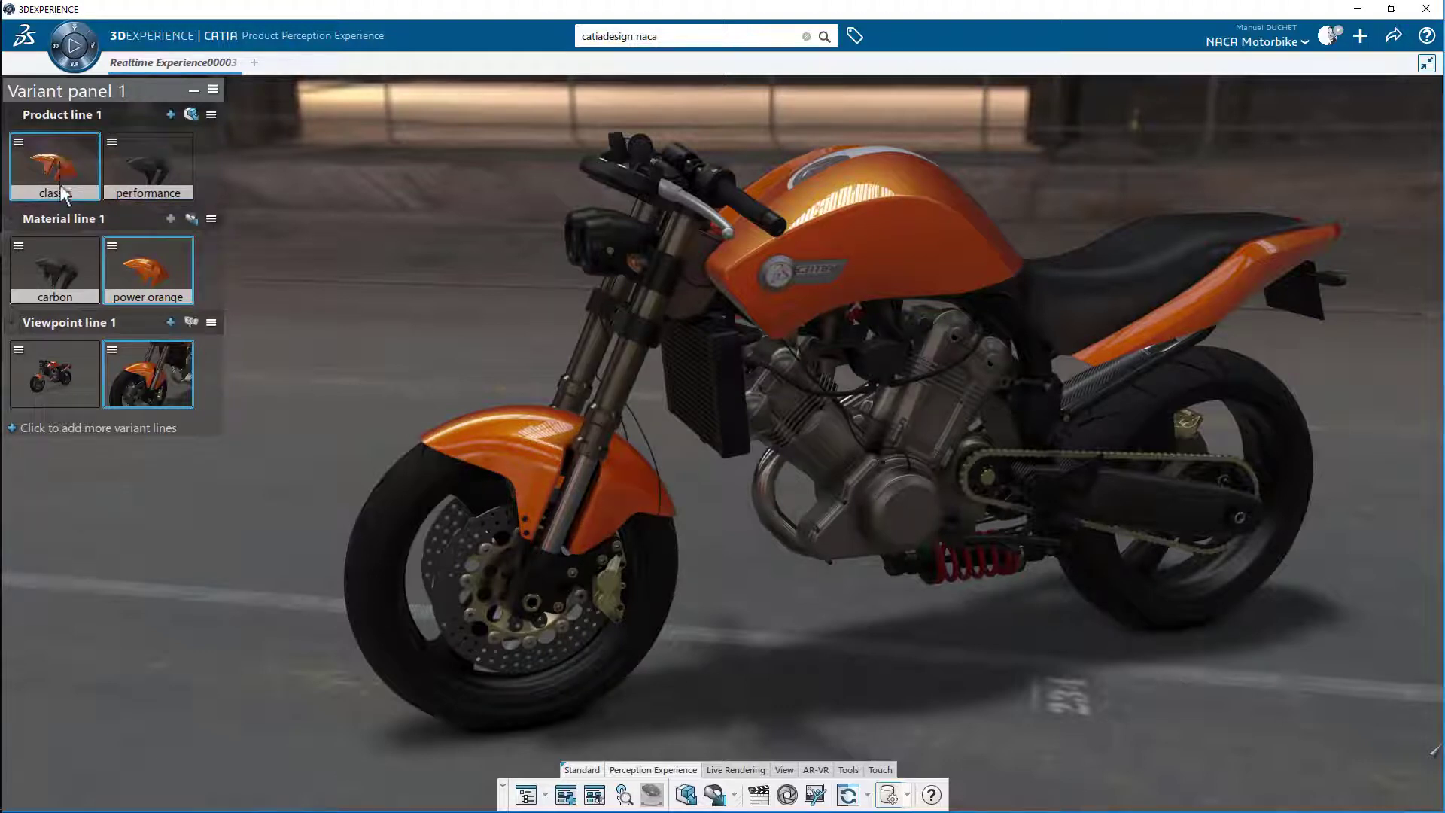
click(61, 254)
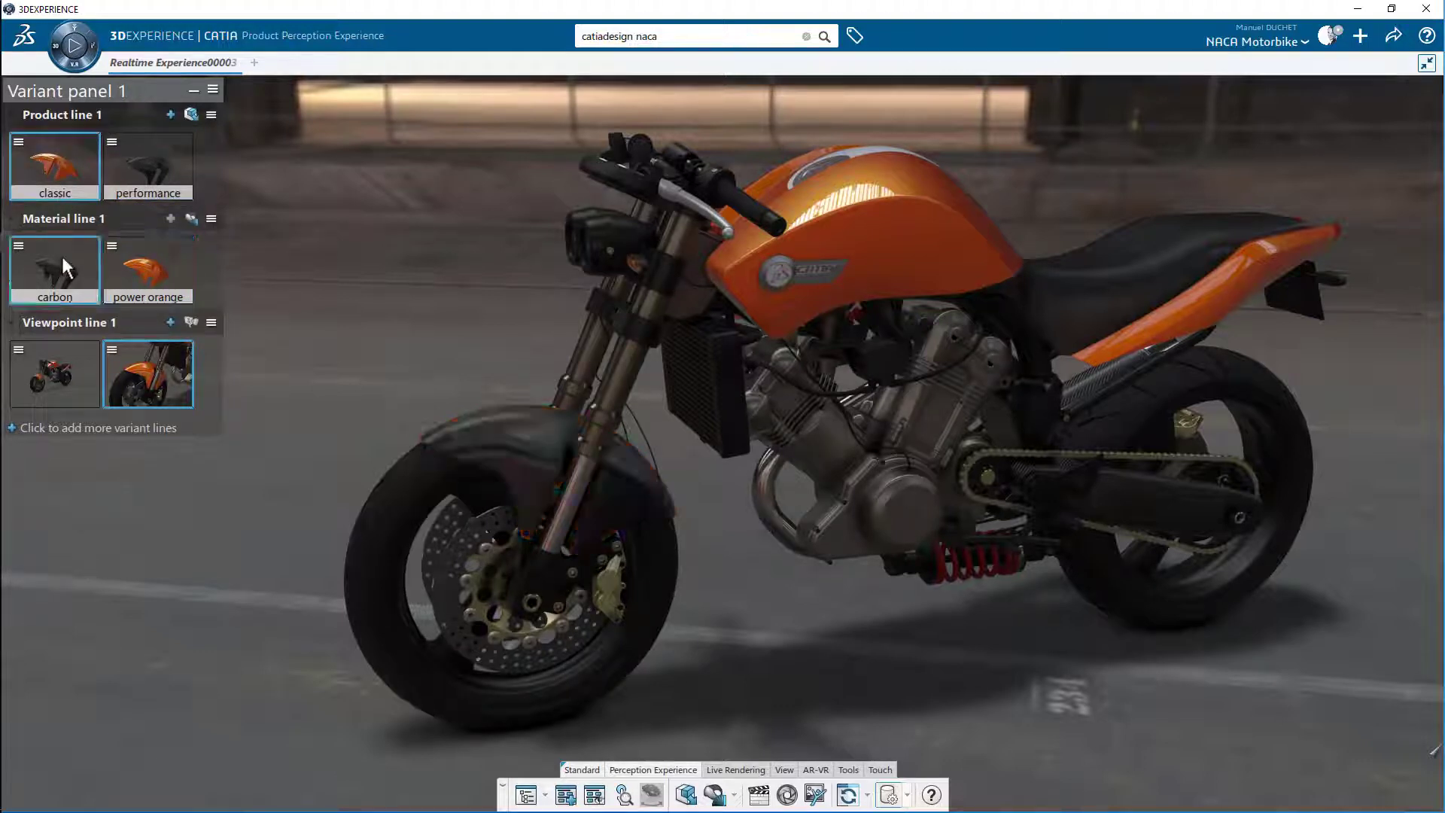
click(151, 269)
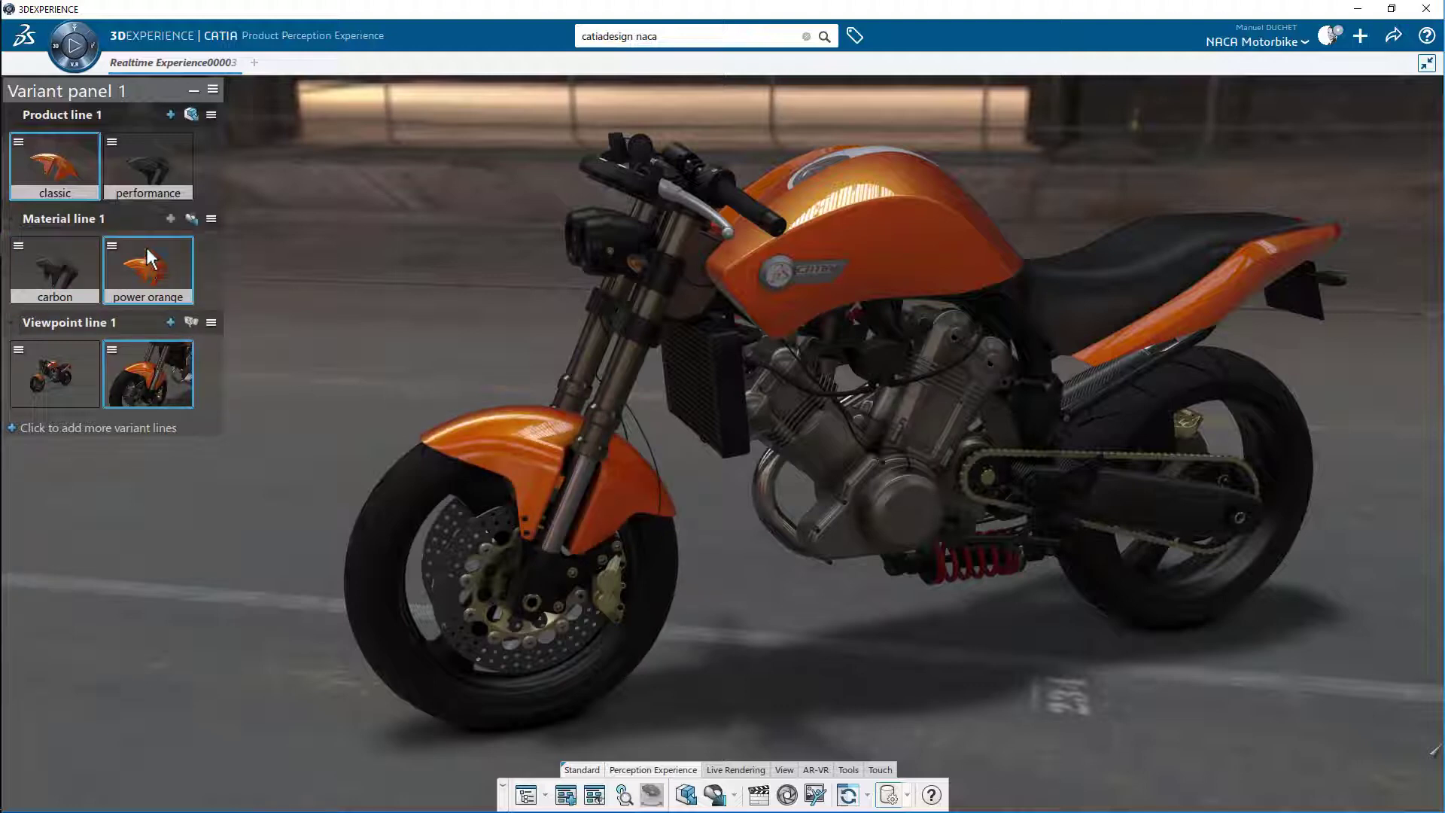
Step: Go to the saved view of the classic product variant and refresh all thumbnails in the material line
right_click(69, 162)
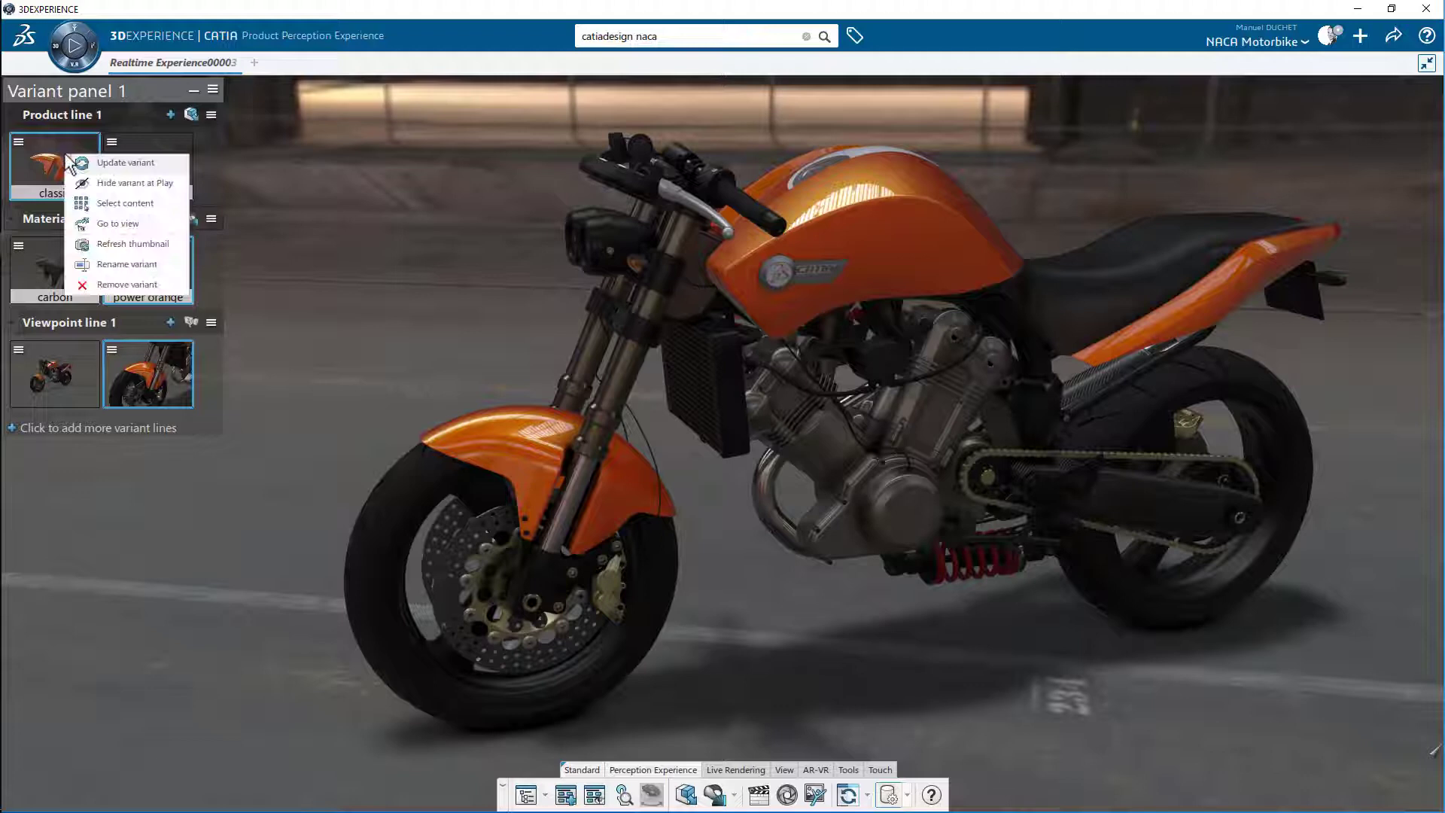
click(120, 226)
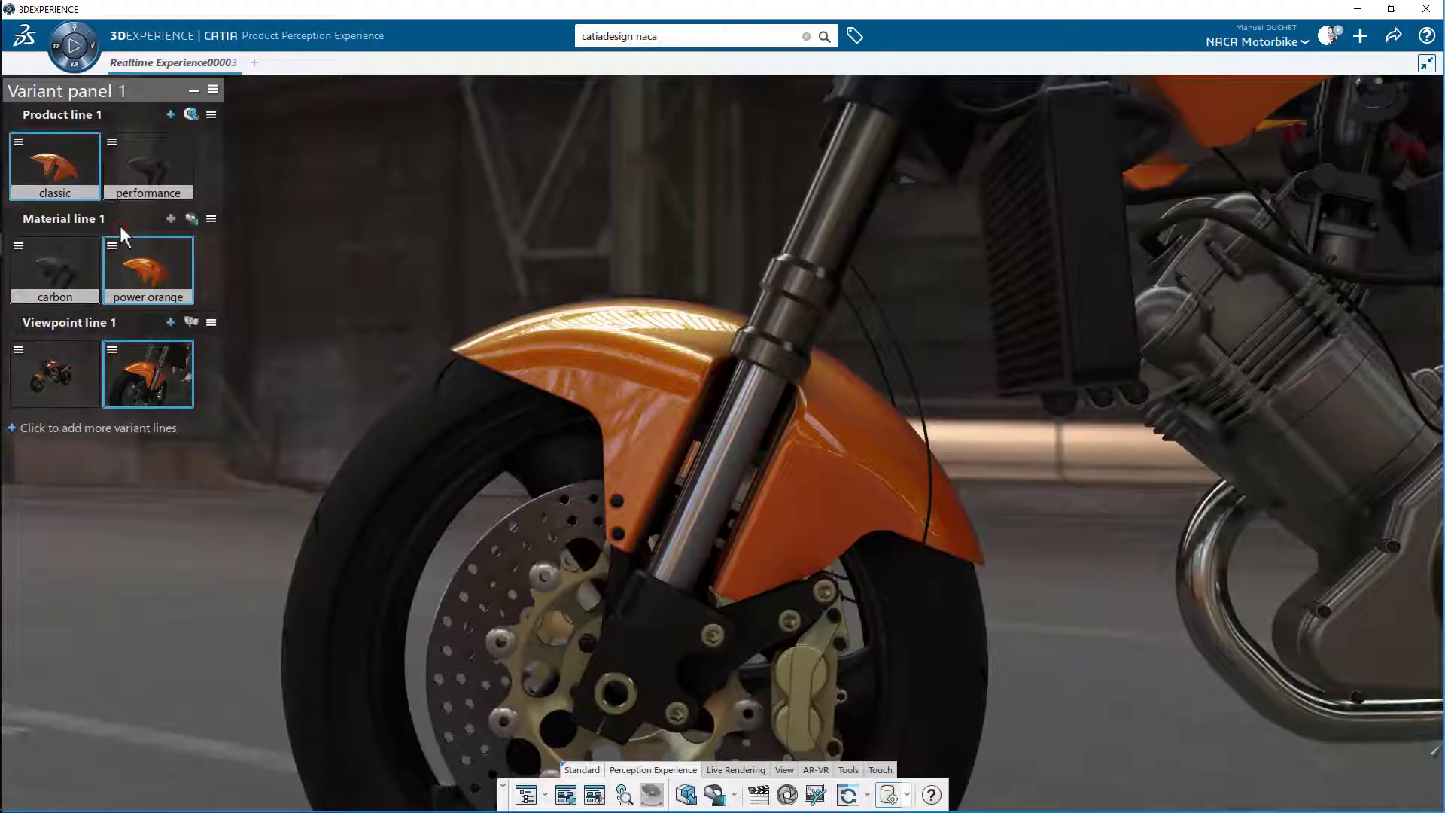
click(212, 220)
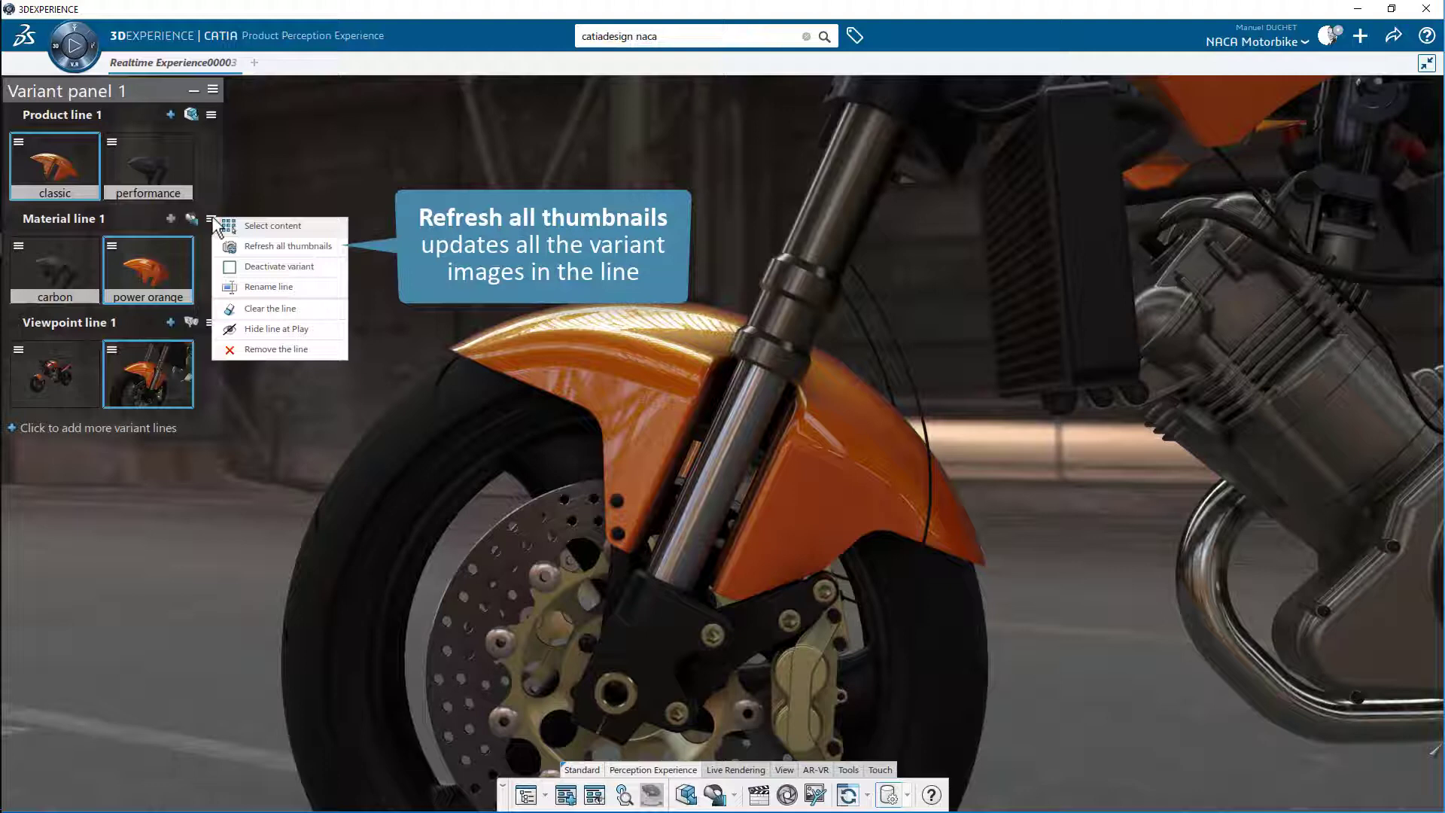
click(265, 247)
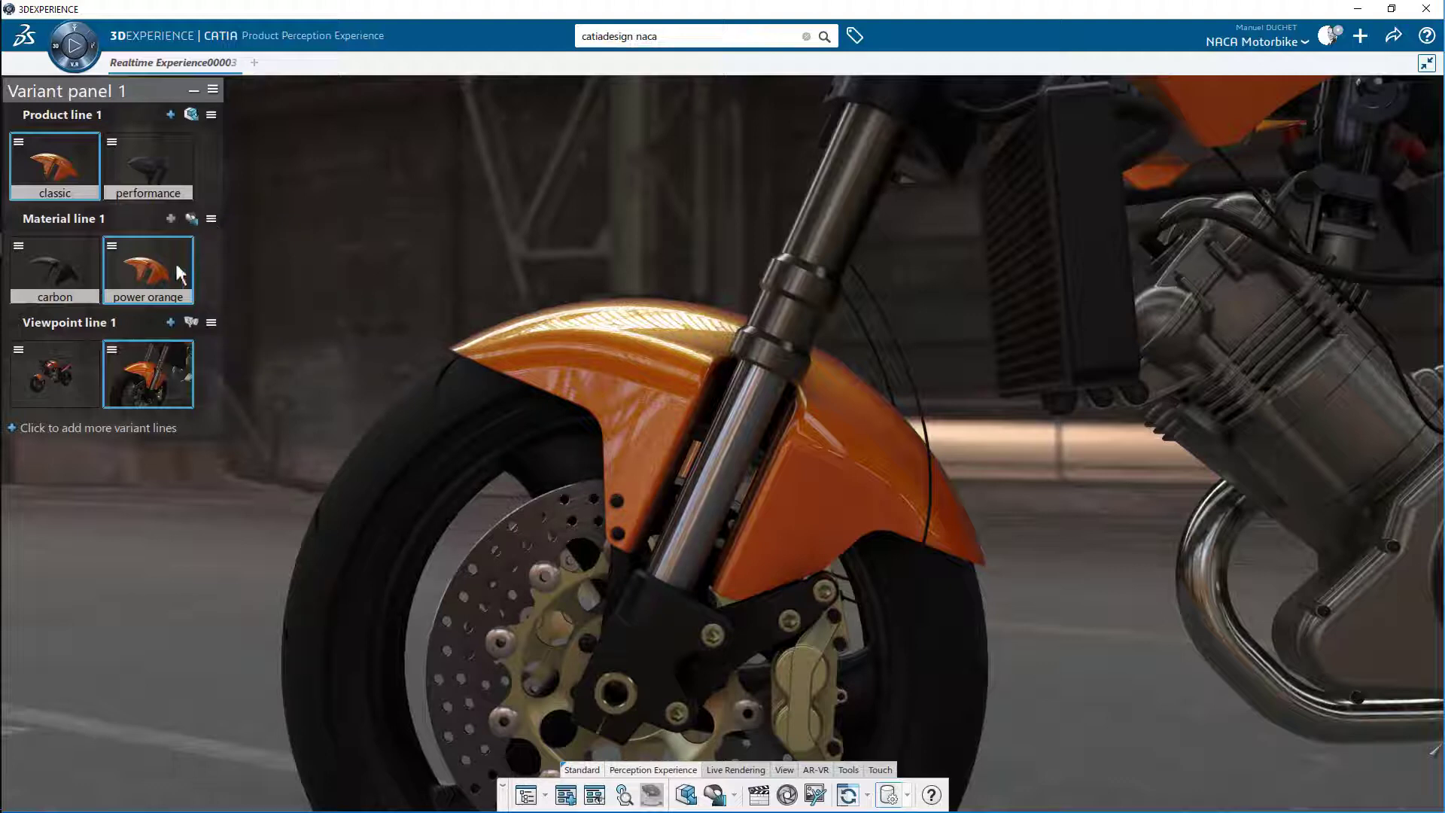
Step: Move the power orange variant ahead of carbon in the material line and refresh all thumbnails in the product line
drag(174, 264, 31, 264)
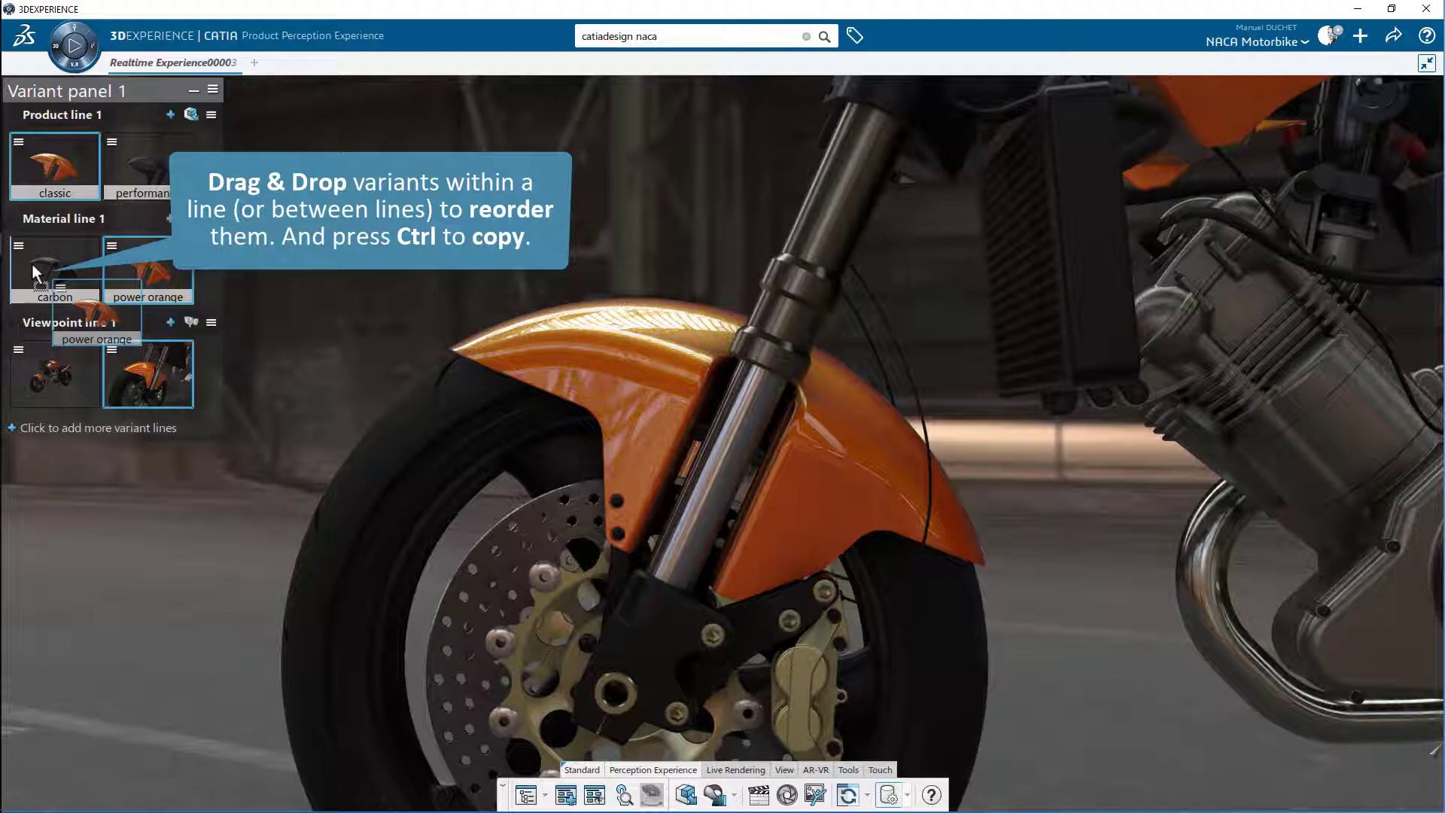
drag(31, 263, 31, 264)
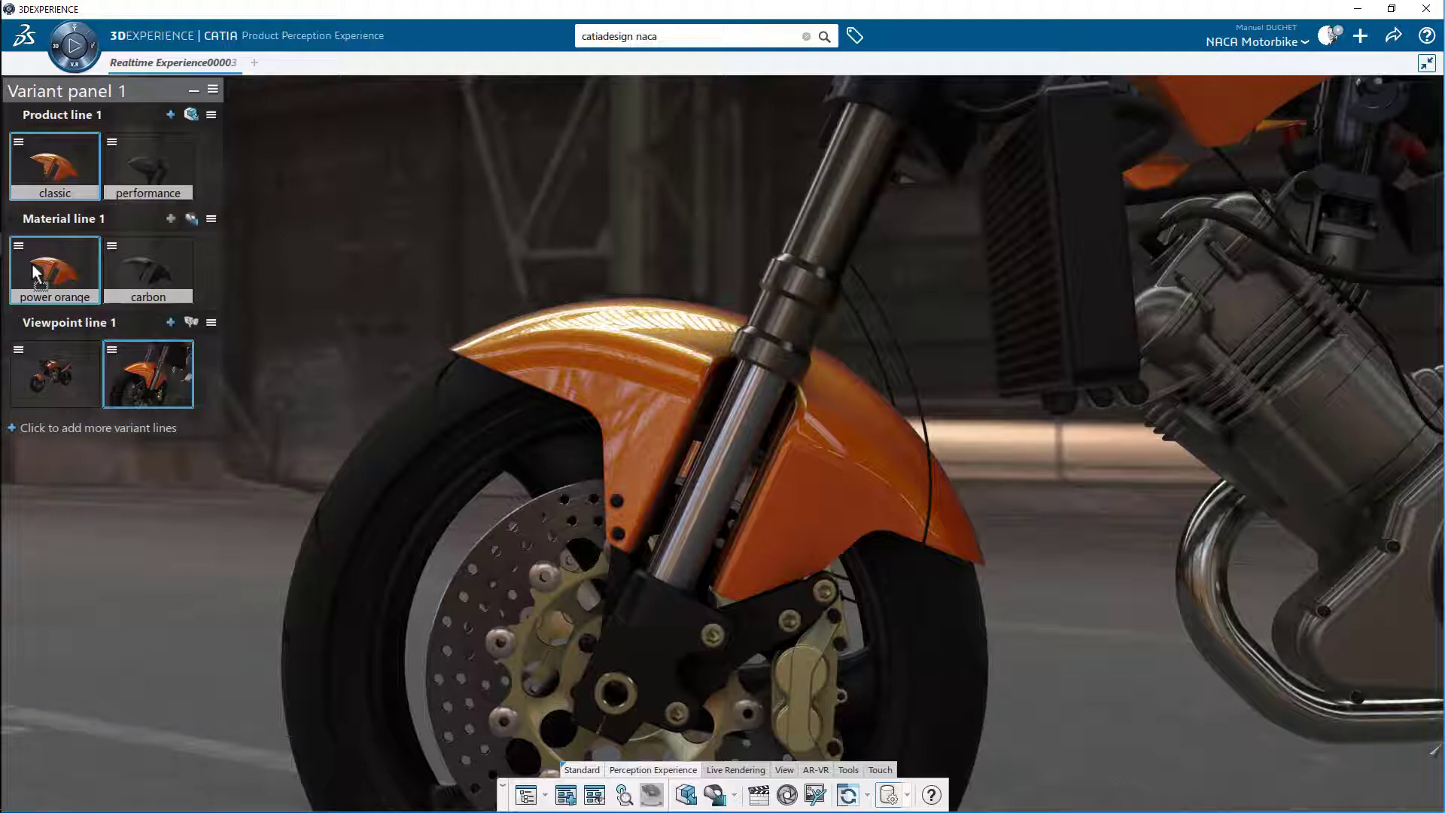
click(211, 114)
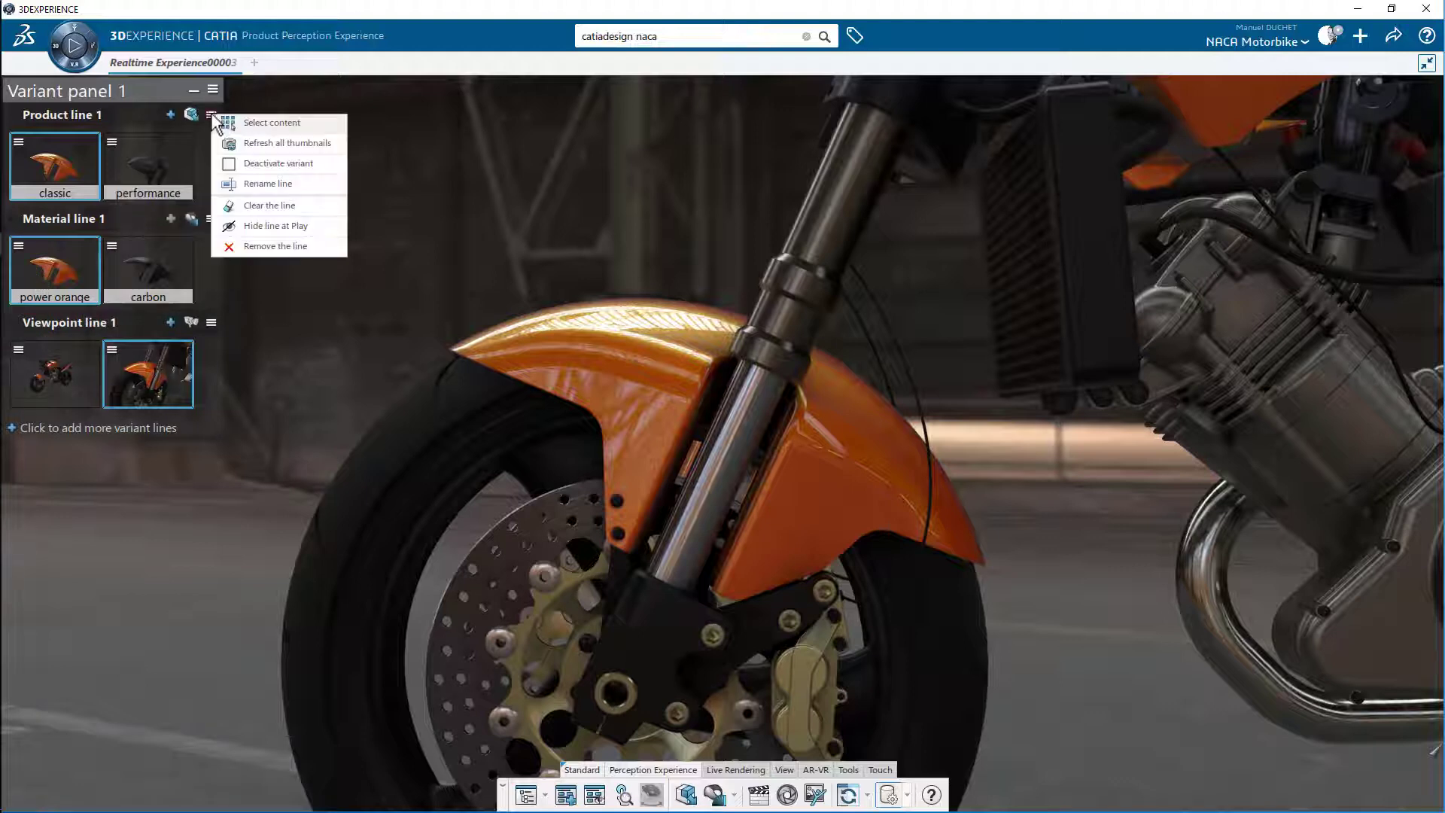
click(275, 145)
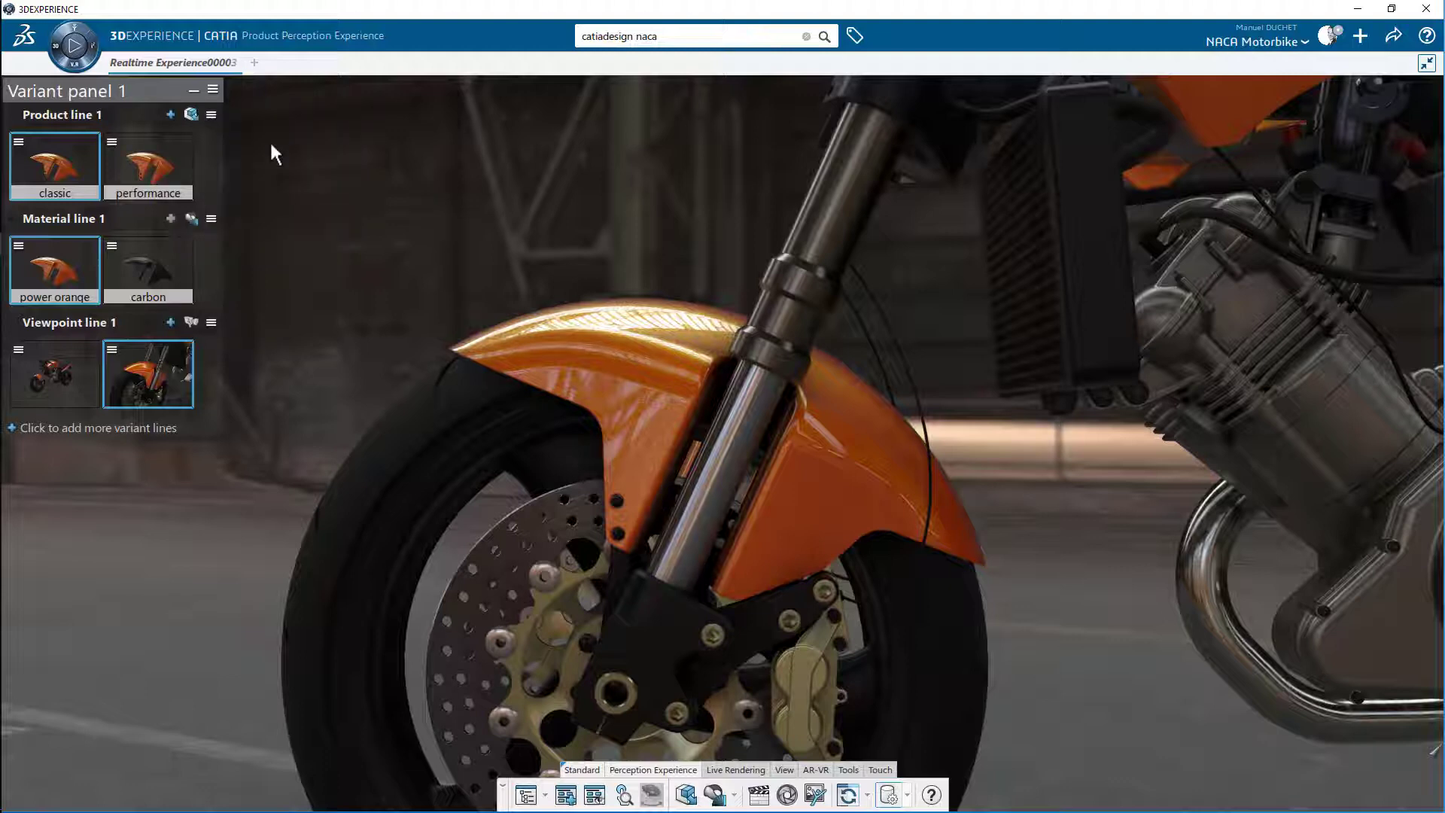
Step: Rename Product line 1 as "Fender geometry"
click(212, 116)
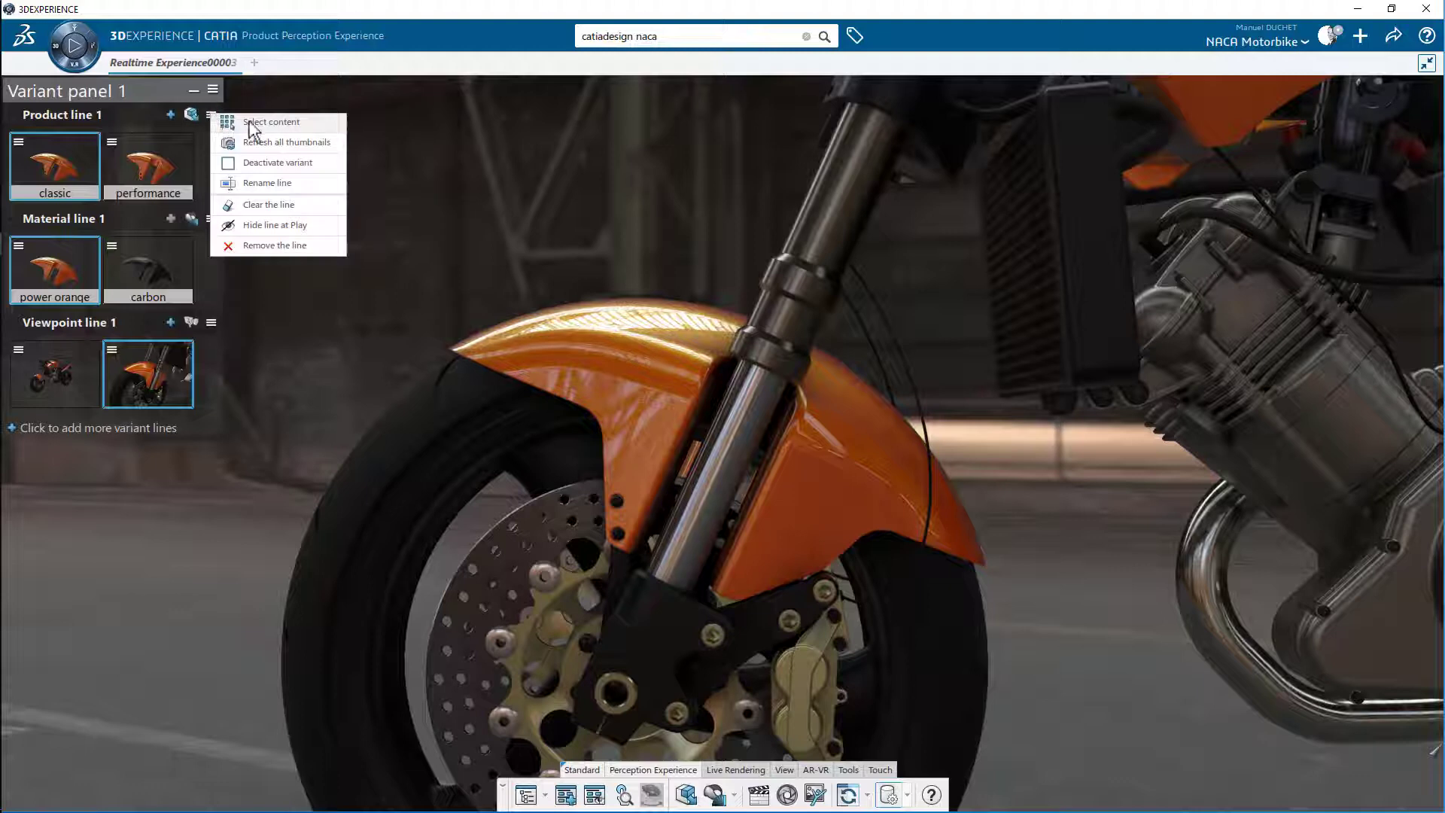
click(280, 183)
text(Fender geometry)
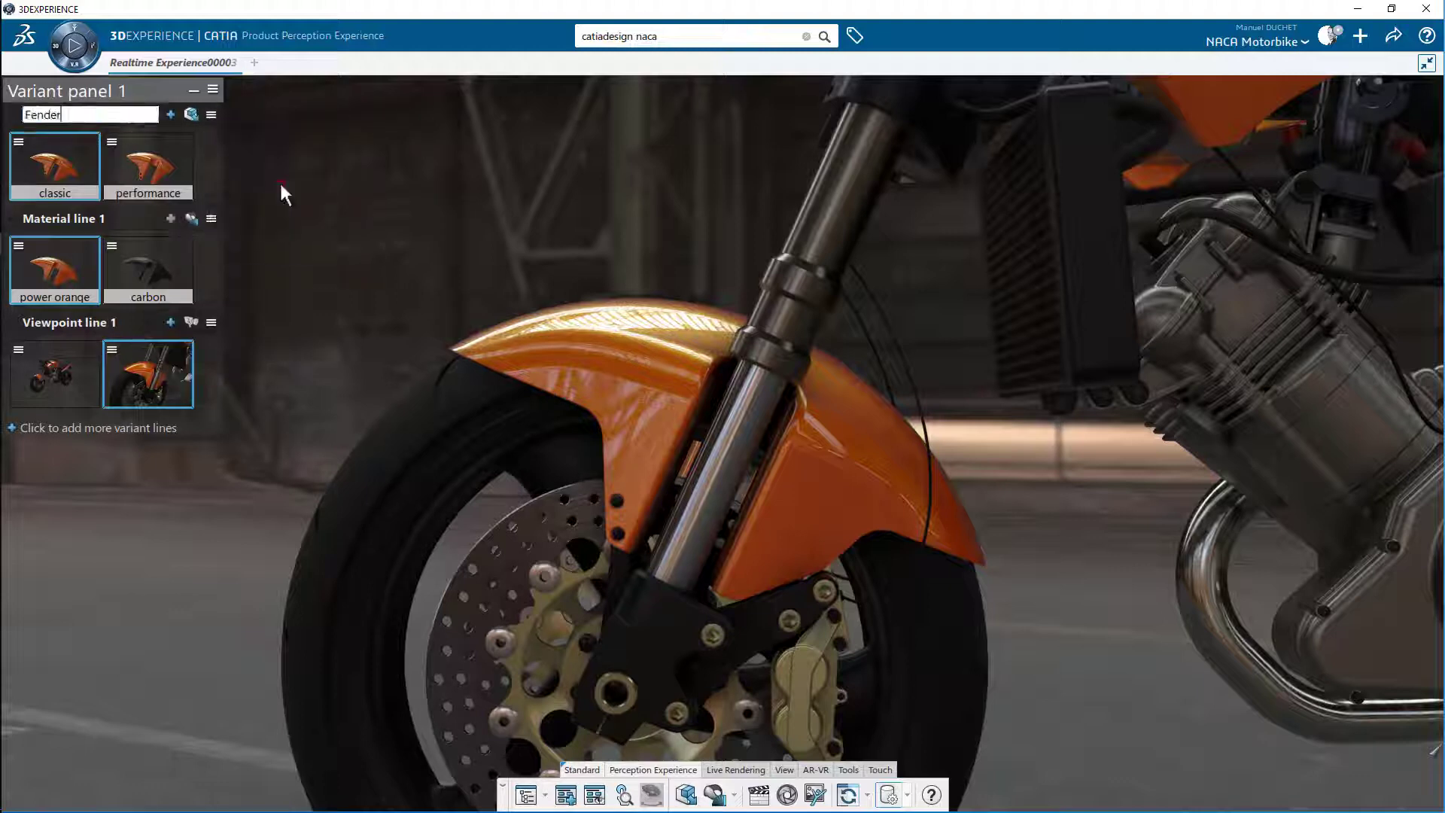
key(Return)
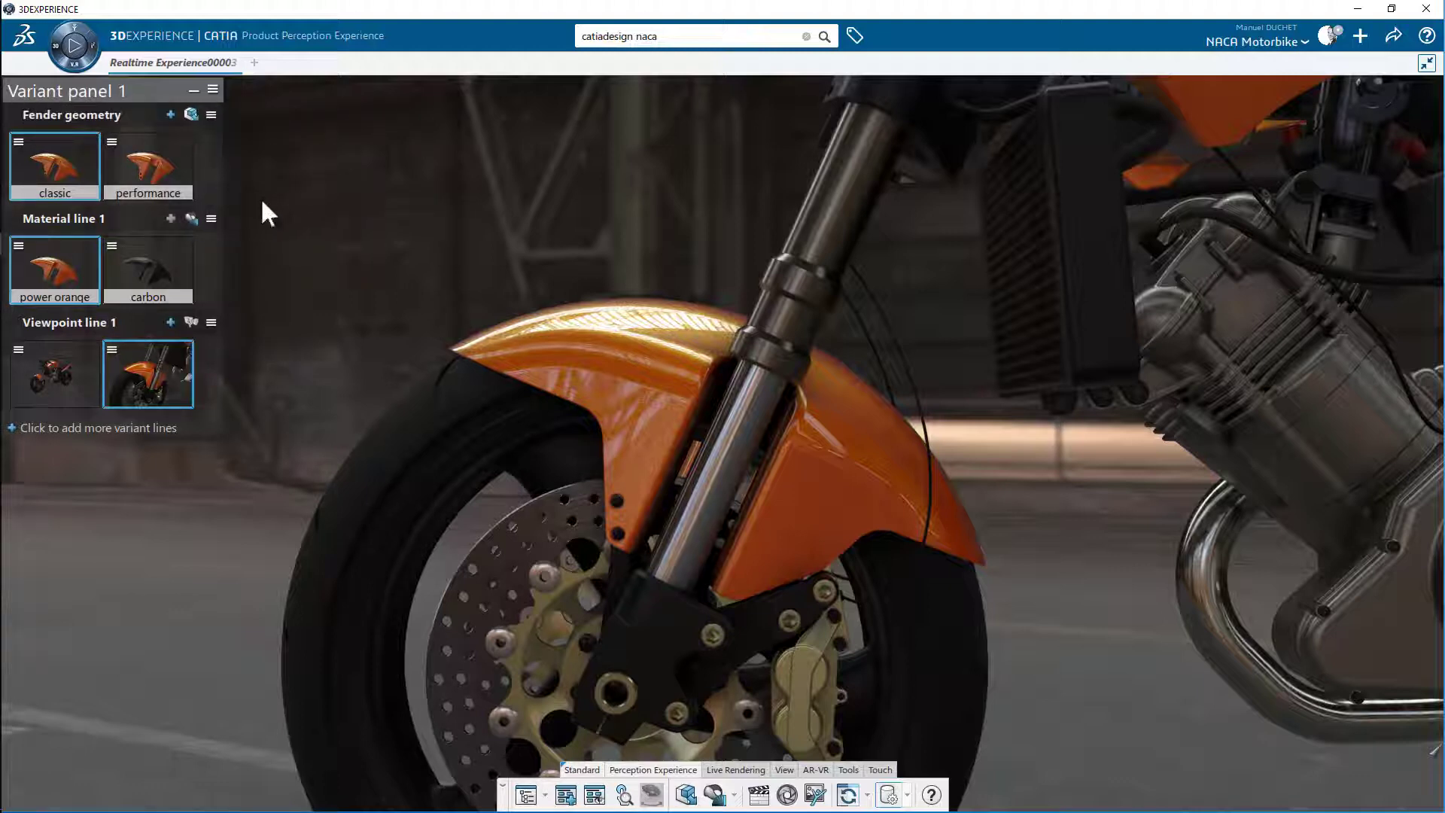
Step: Rename Material line 1 as "Fender materials"
click(212, 220)
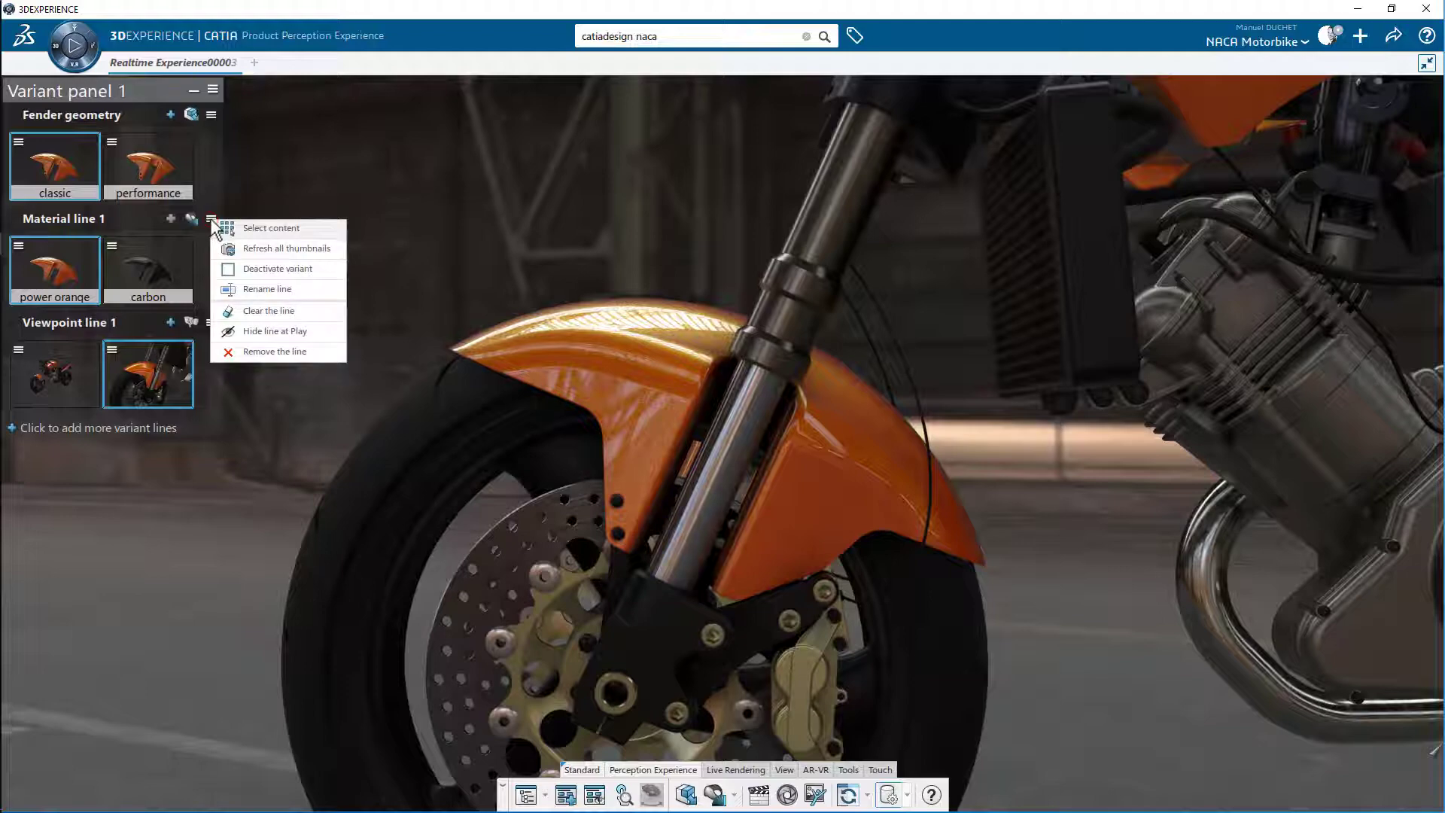
click(287, 287)
text(Fender materials)
key(Return)
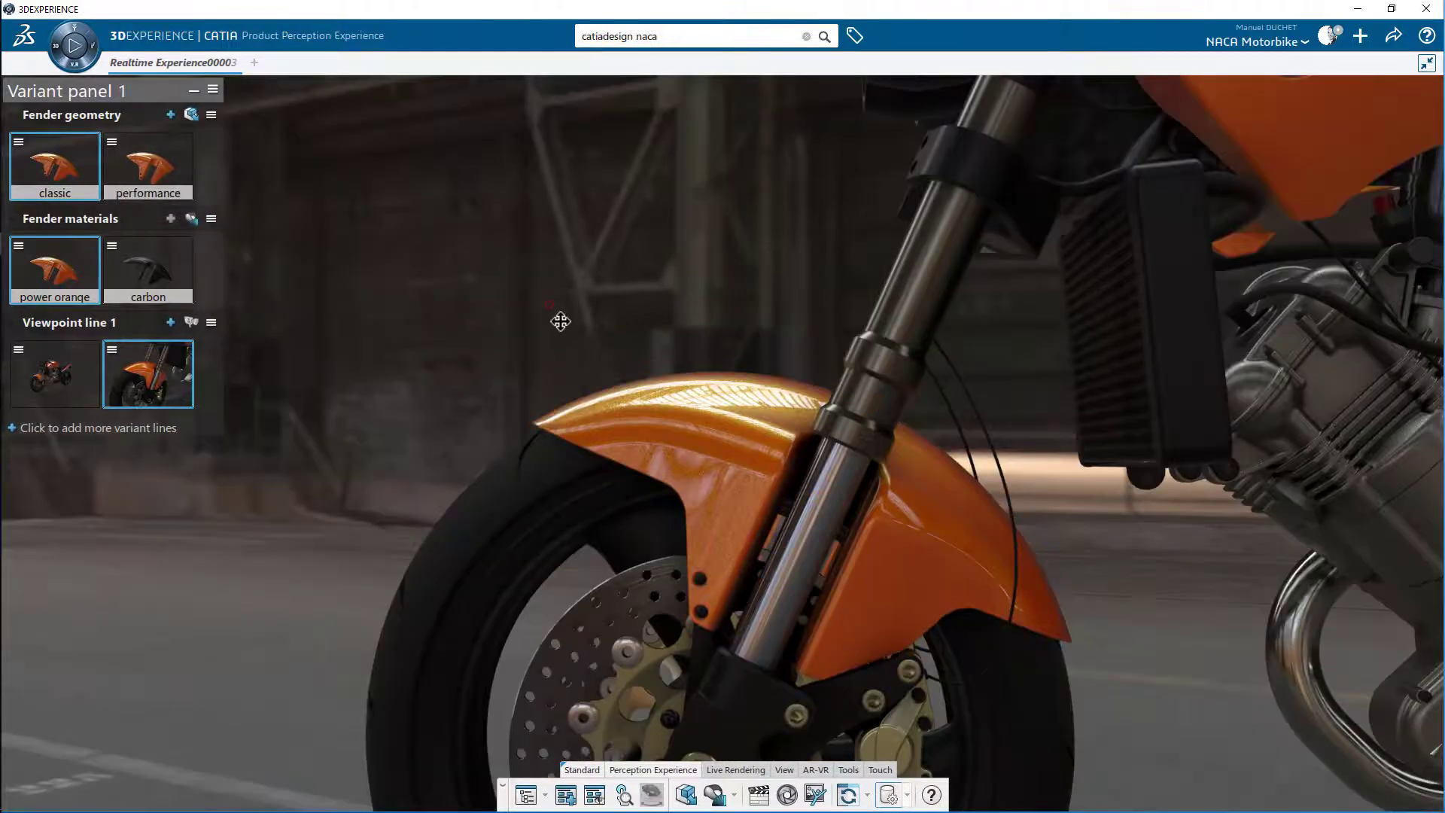
Step: Start presentation mode for the motorbike experience
middle_drag(558, 323, 861, 480)
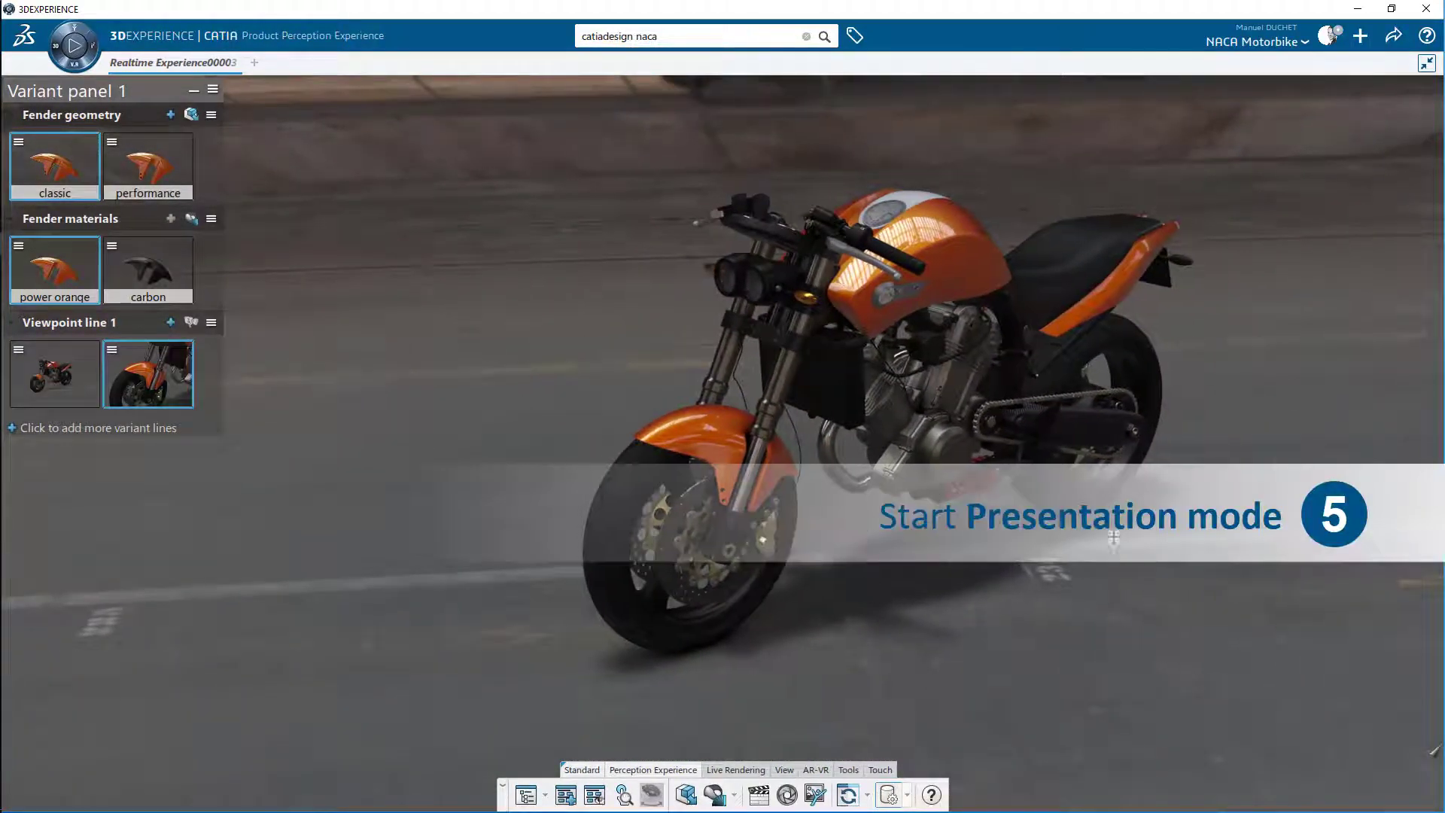
middle_drag(971, 587, 998, 539)
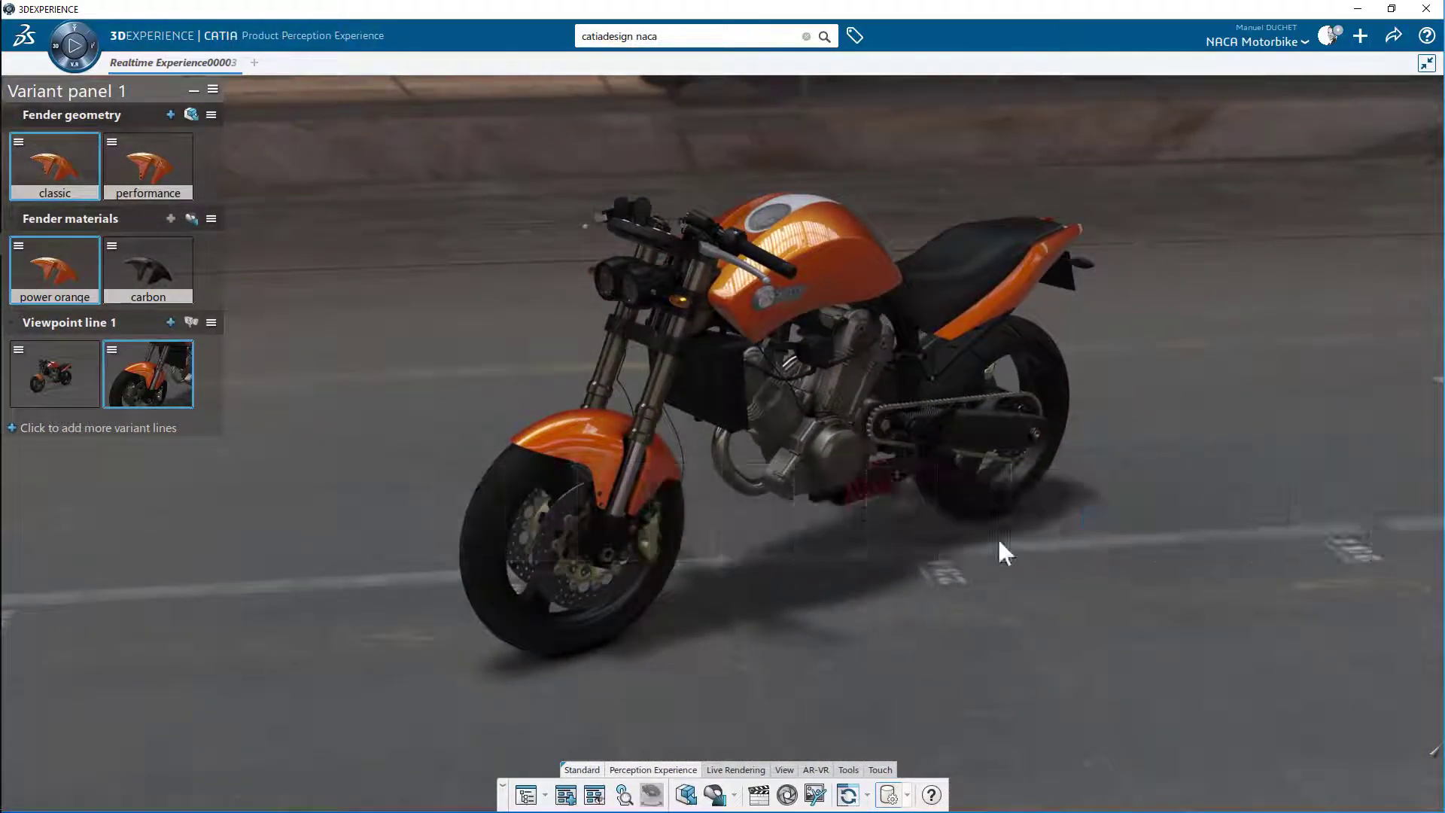
click(75, 48)
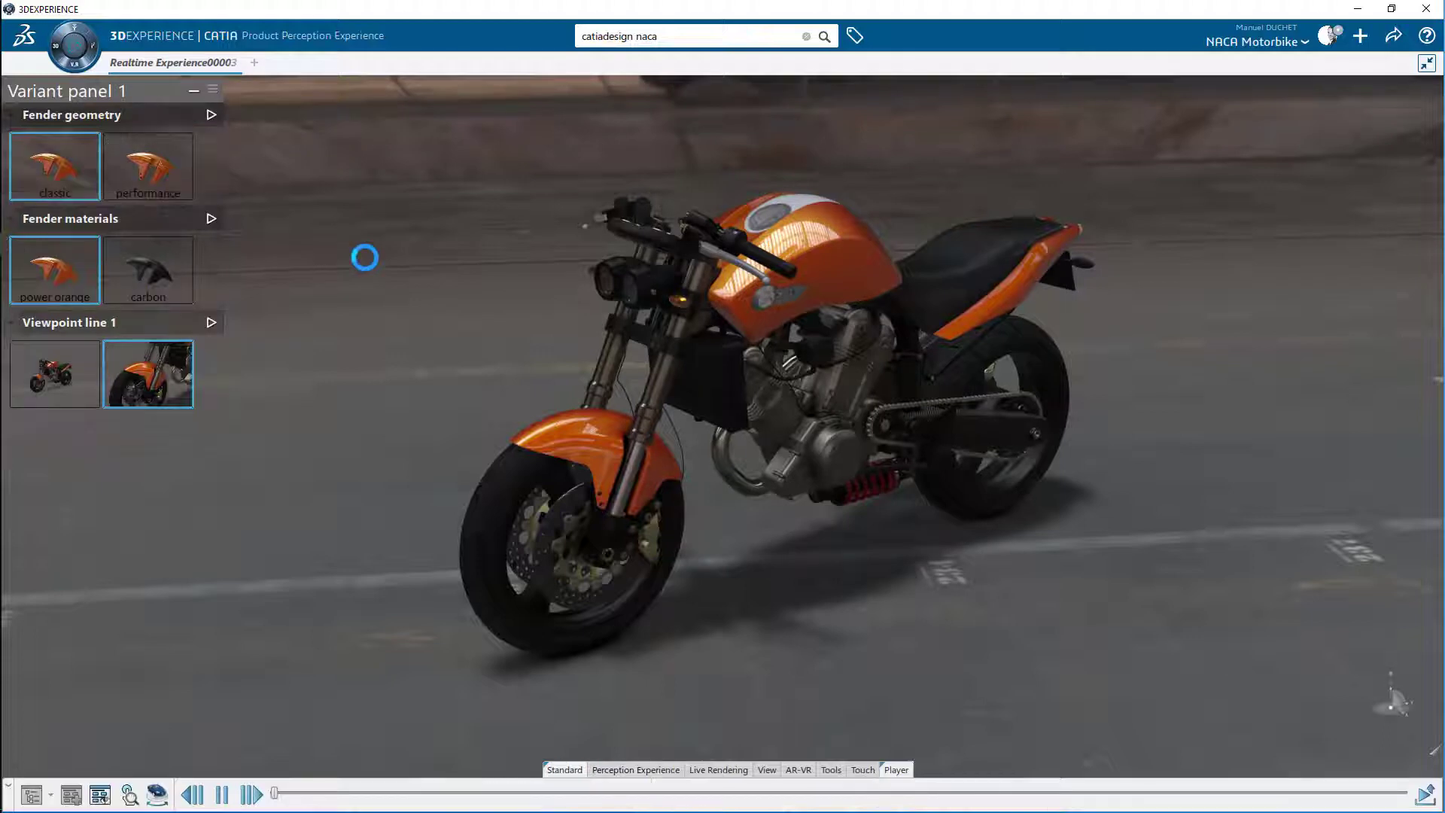
Step: Activate the whole-bike viewpoint variant, then unpin the Player section in favour of the Perception Experience tools
click(75, 376)
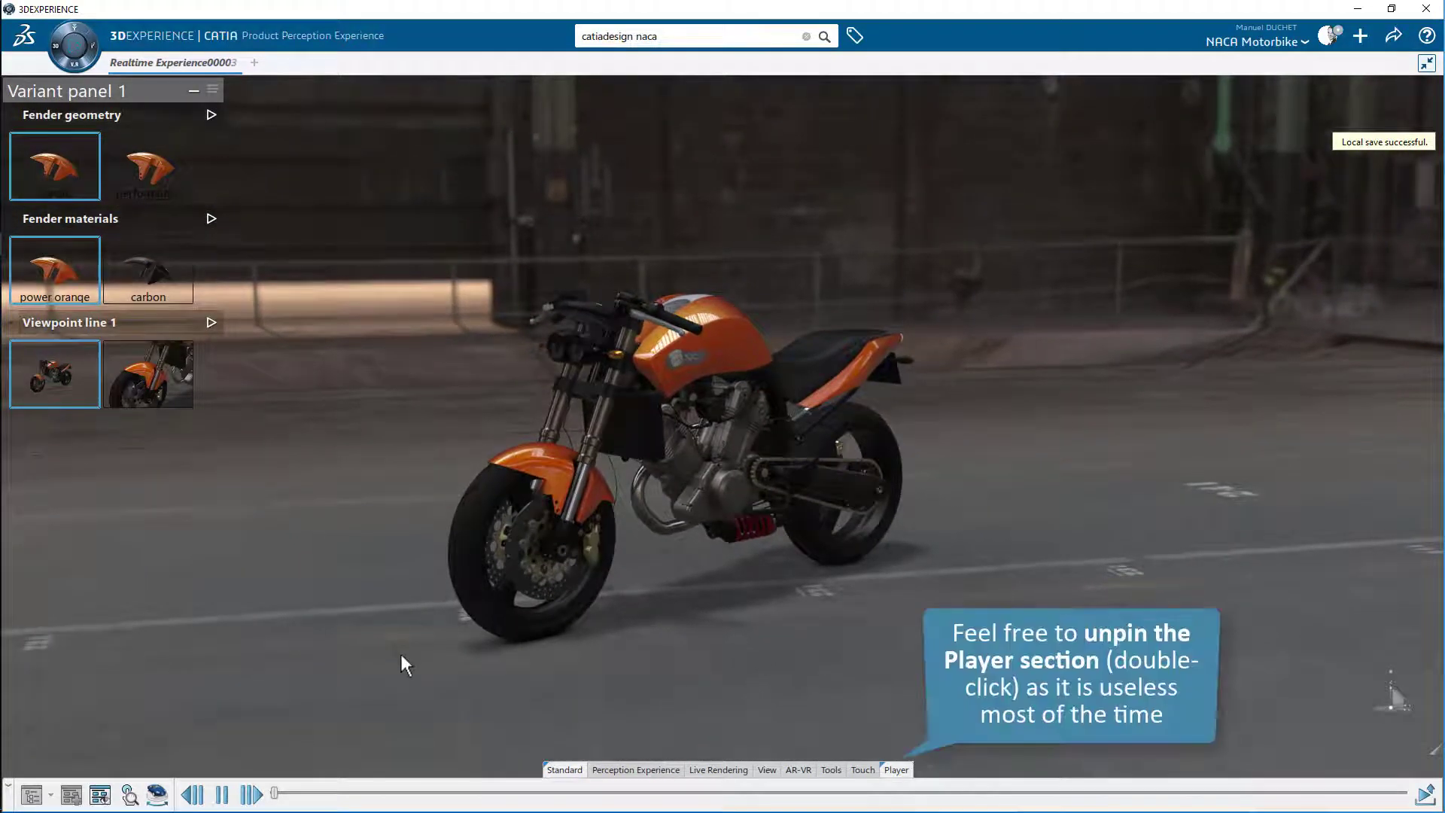
double_click(897, 770)
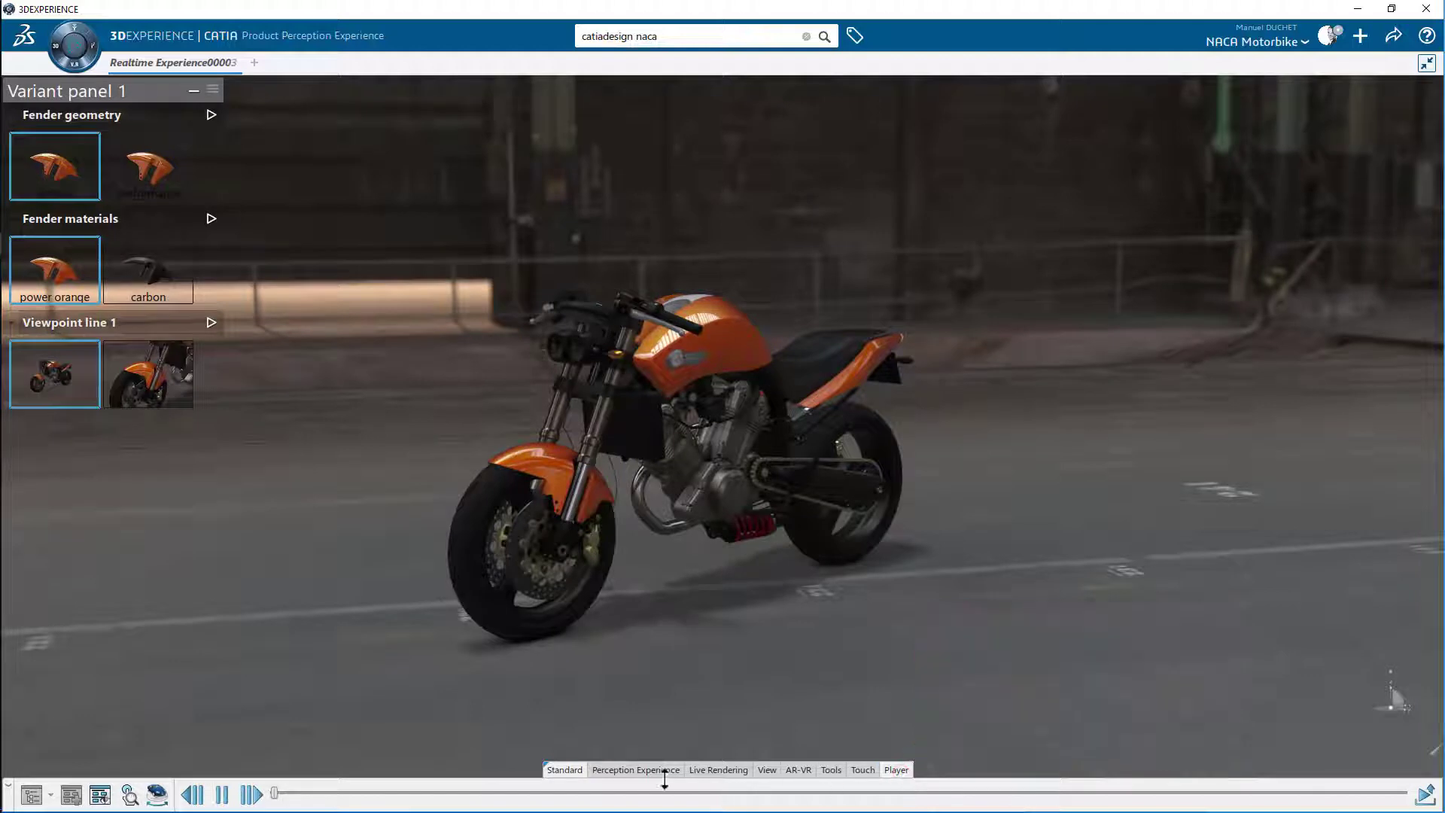
click(631, 770)
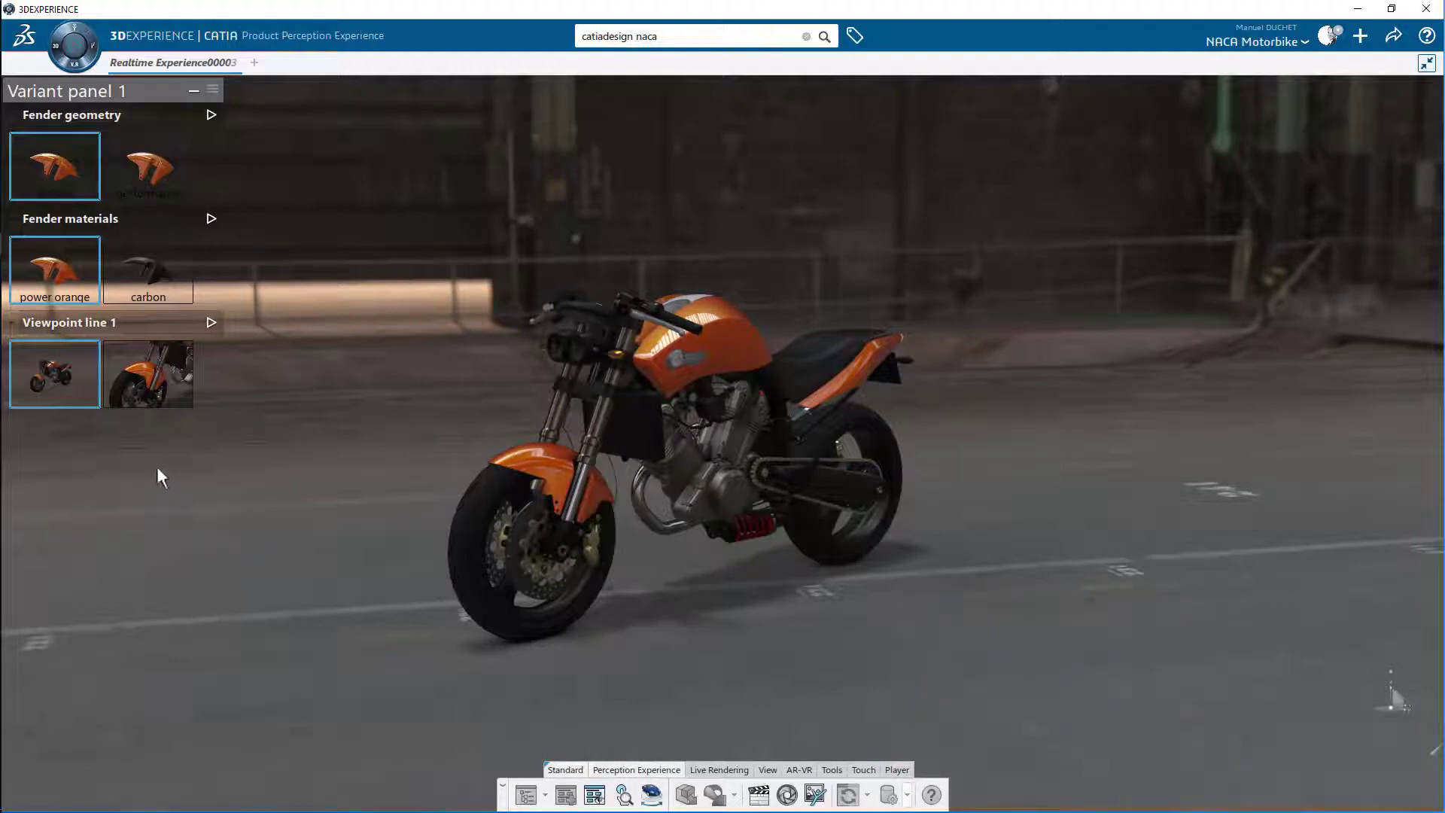
Step: Activate the front fender viewpoint and test the classic and performance geometries with the power orange and carbon materials
click(155, 385)
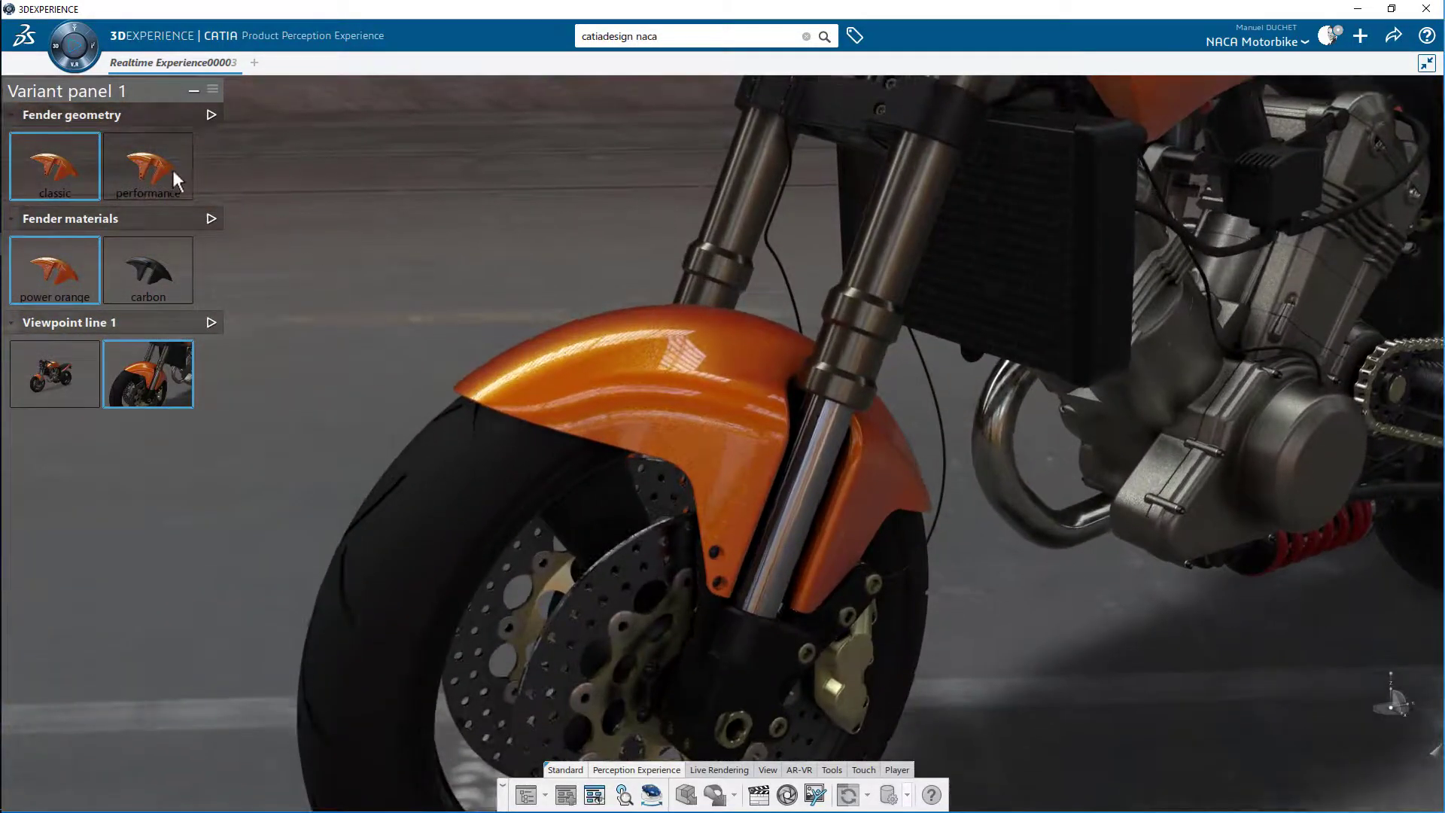
click(172, 172)
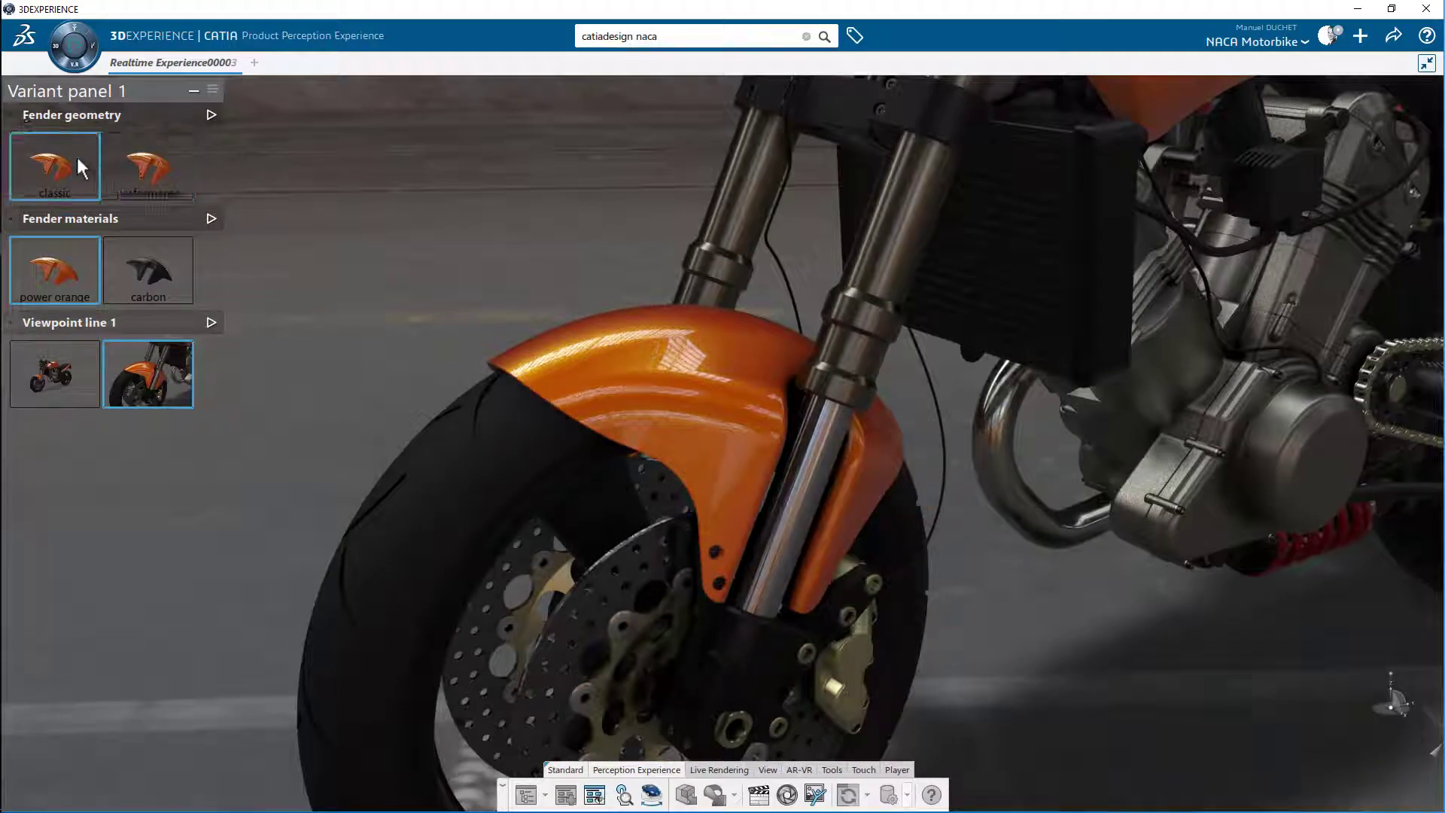
click(155, 279)
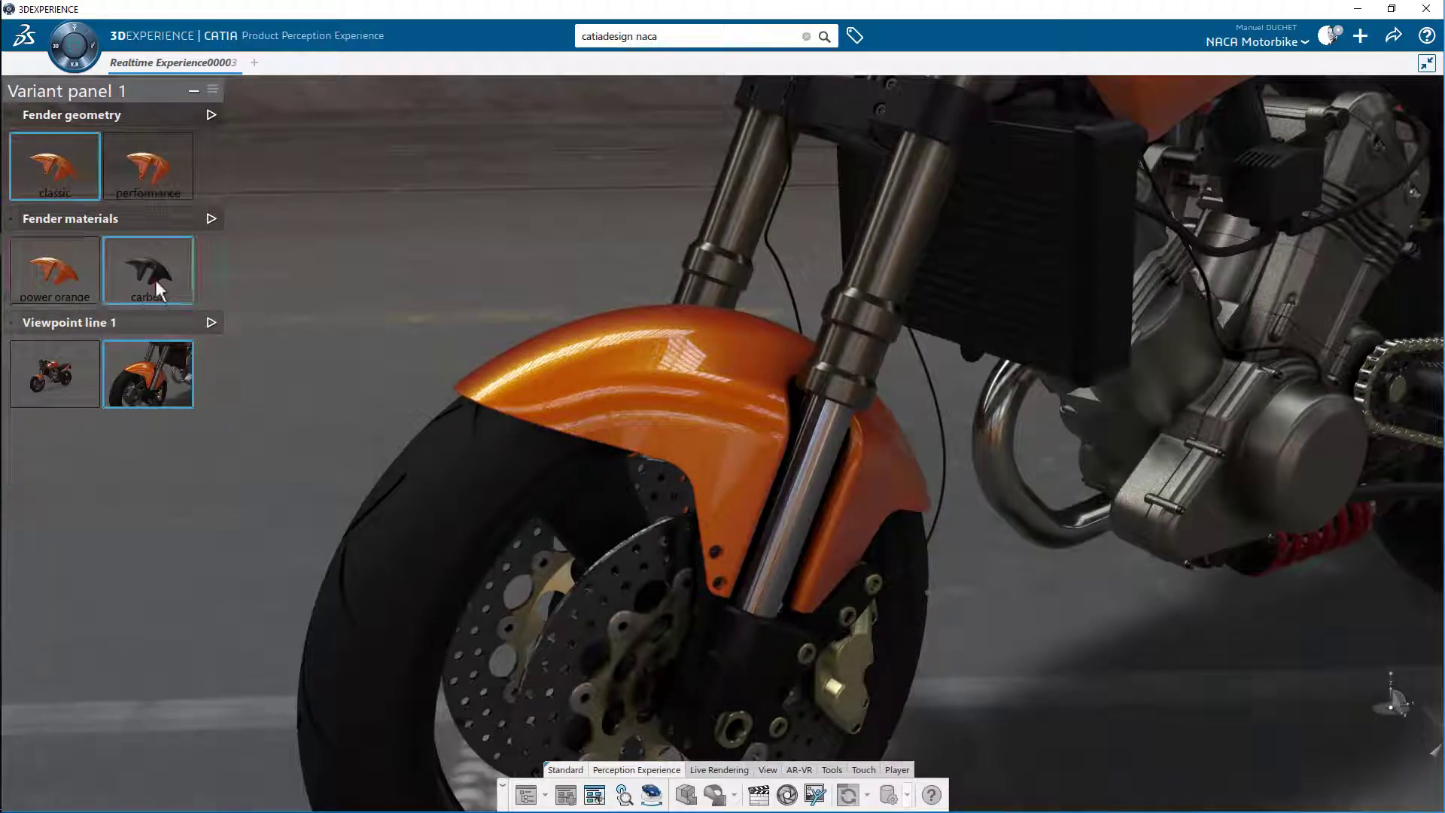
click(146, 165)
click(75, 167)
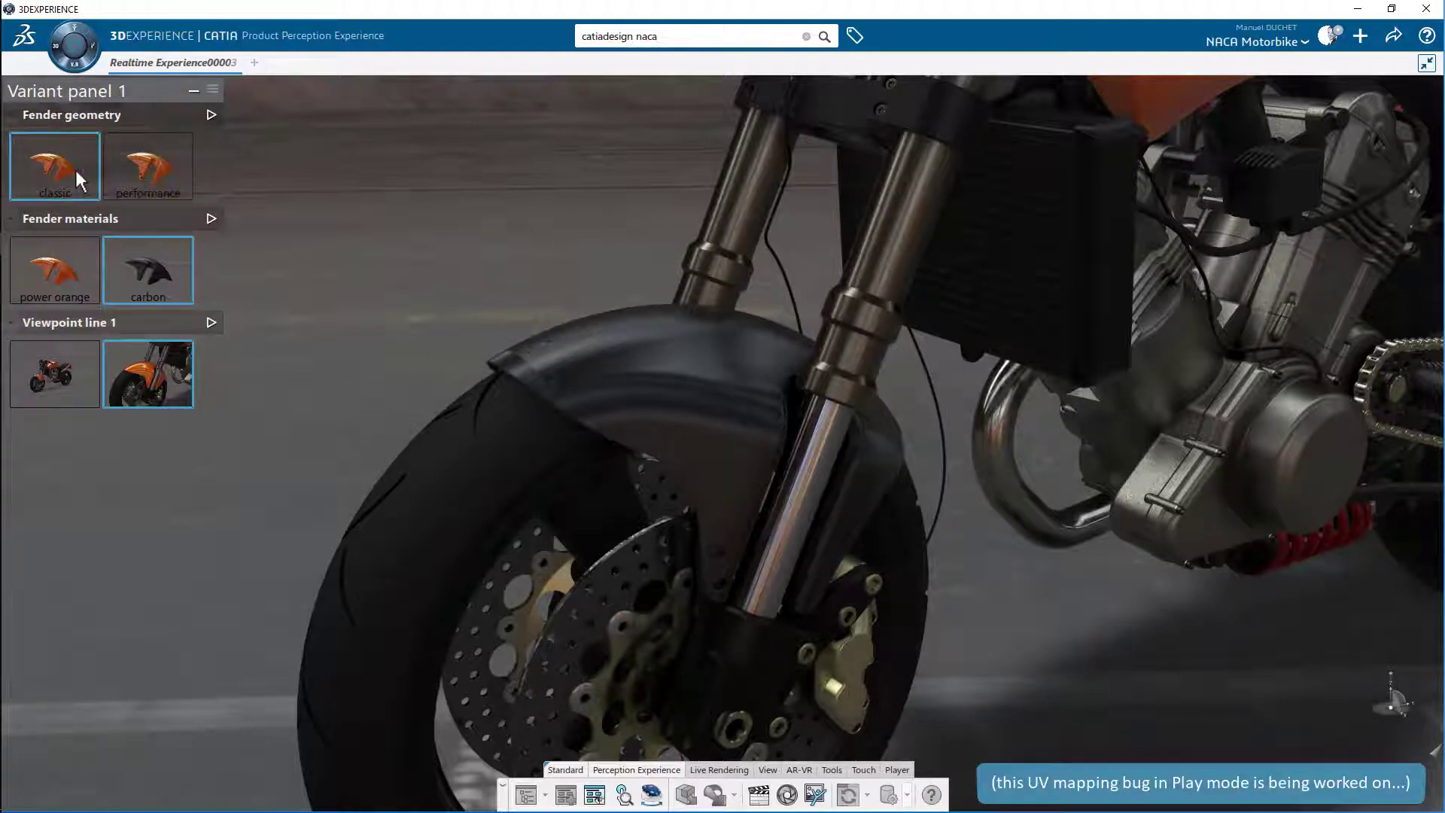
click(79, 268)
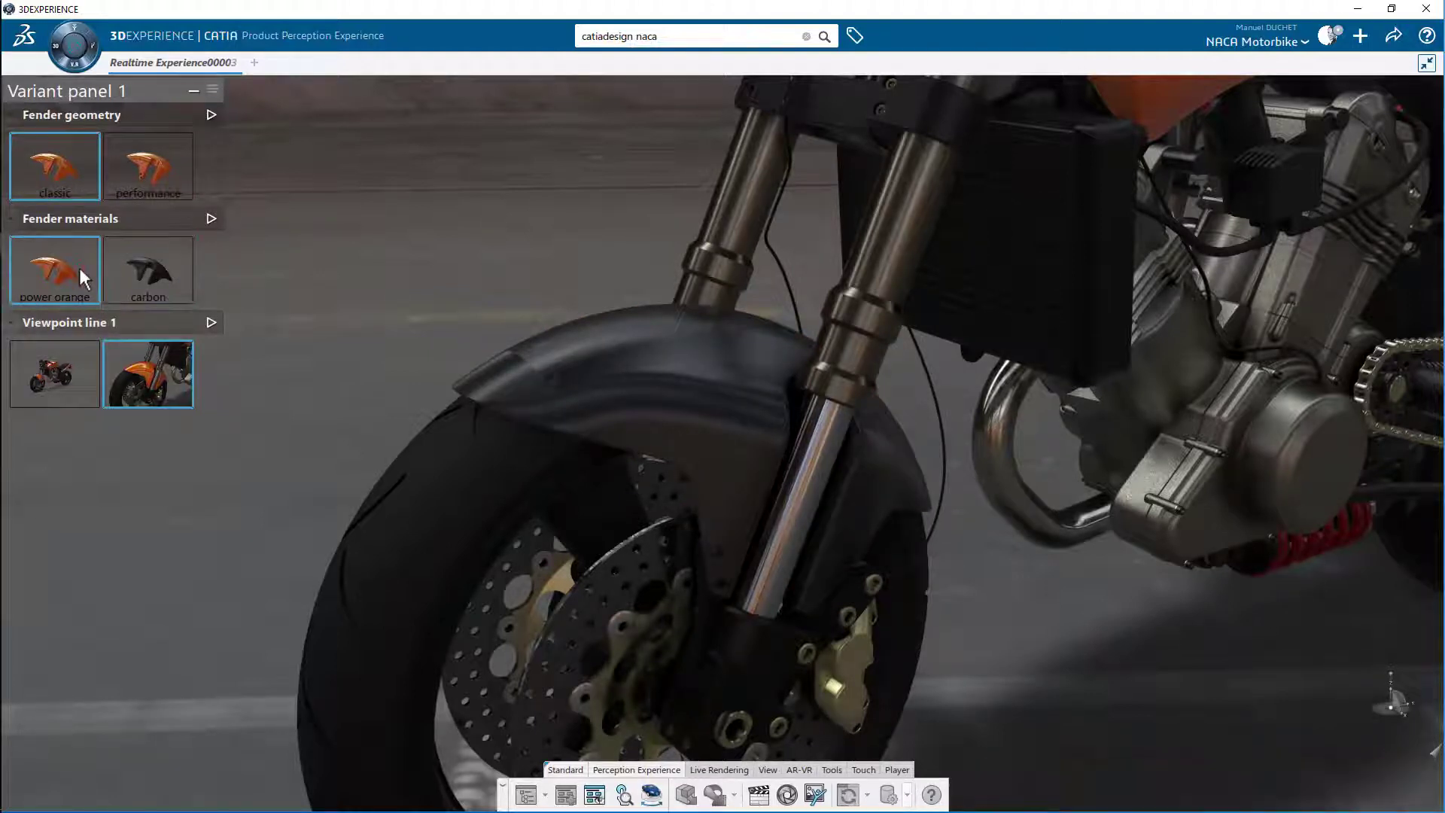
Step: Switch the fender to performance and back to classic during the whole-bike viewpoint animation, then leave presentation mode
click(74, 373)
click(142, 167)
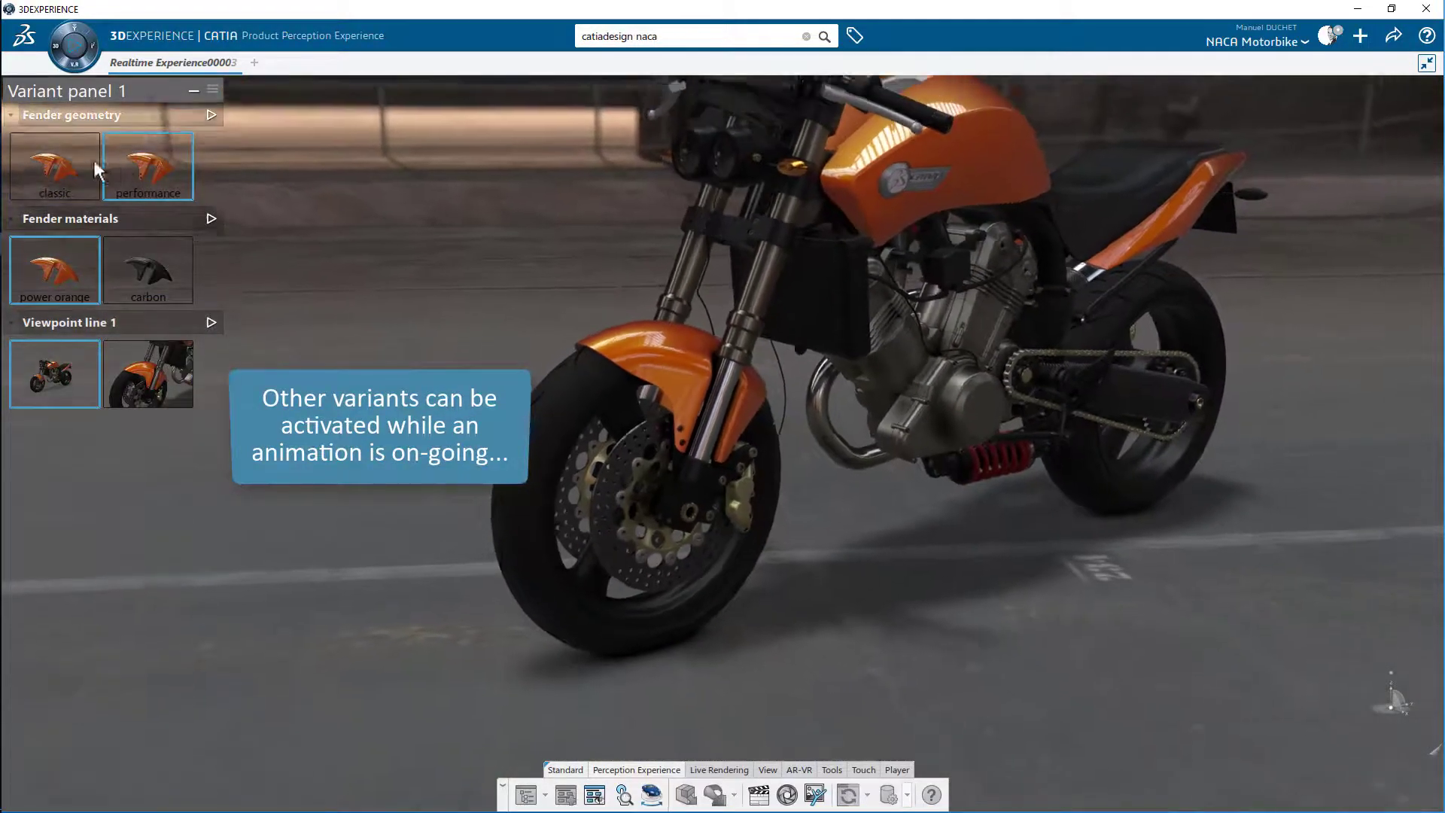
click(66, 164)
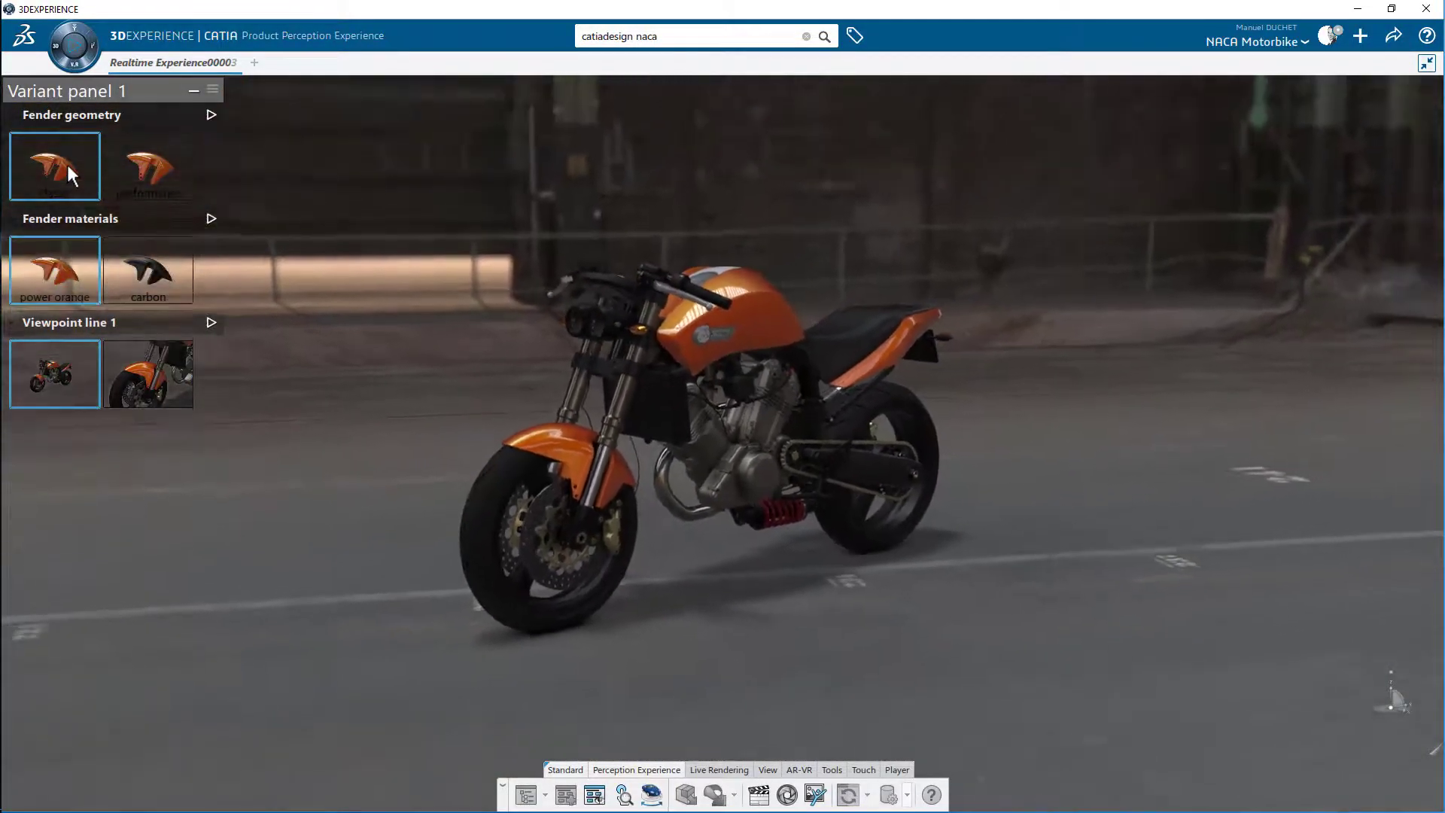
click(76, 49)
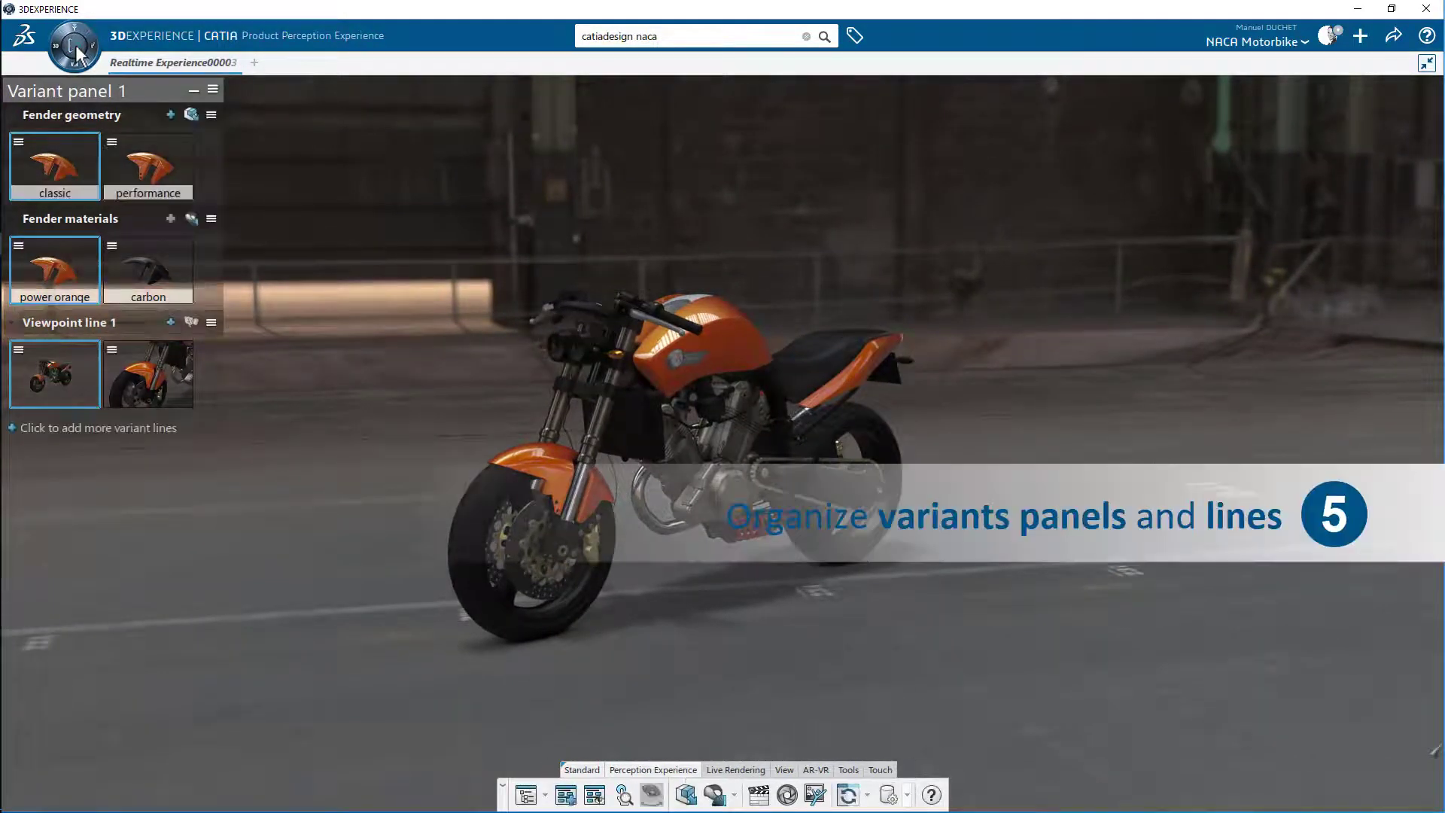
Step: Add a new, empty variant panel alongside Variant panel 1
click(212, 90)
mouse_move(219, 94)
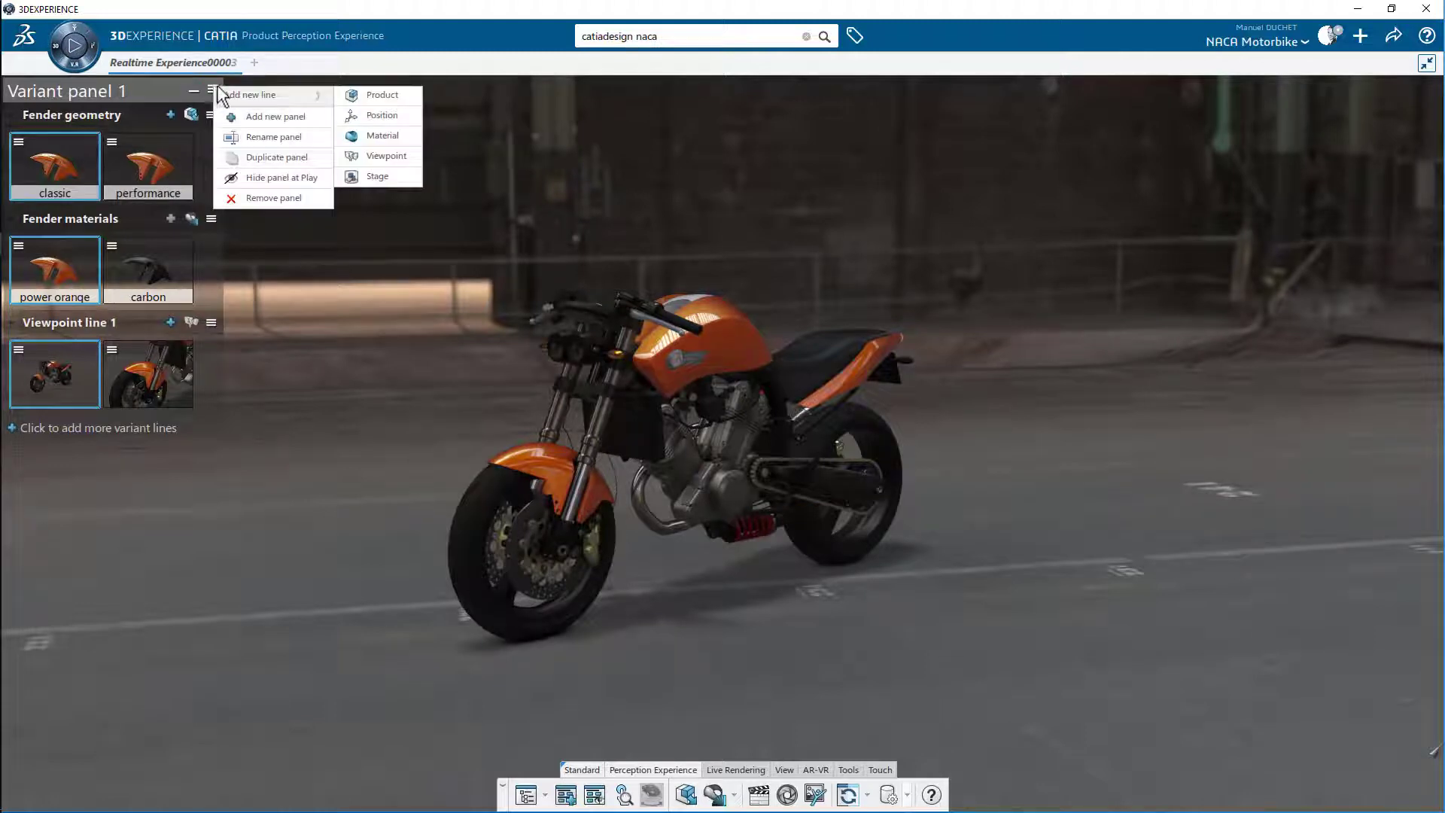
click(273, 119)
key(Return)
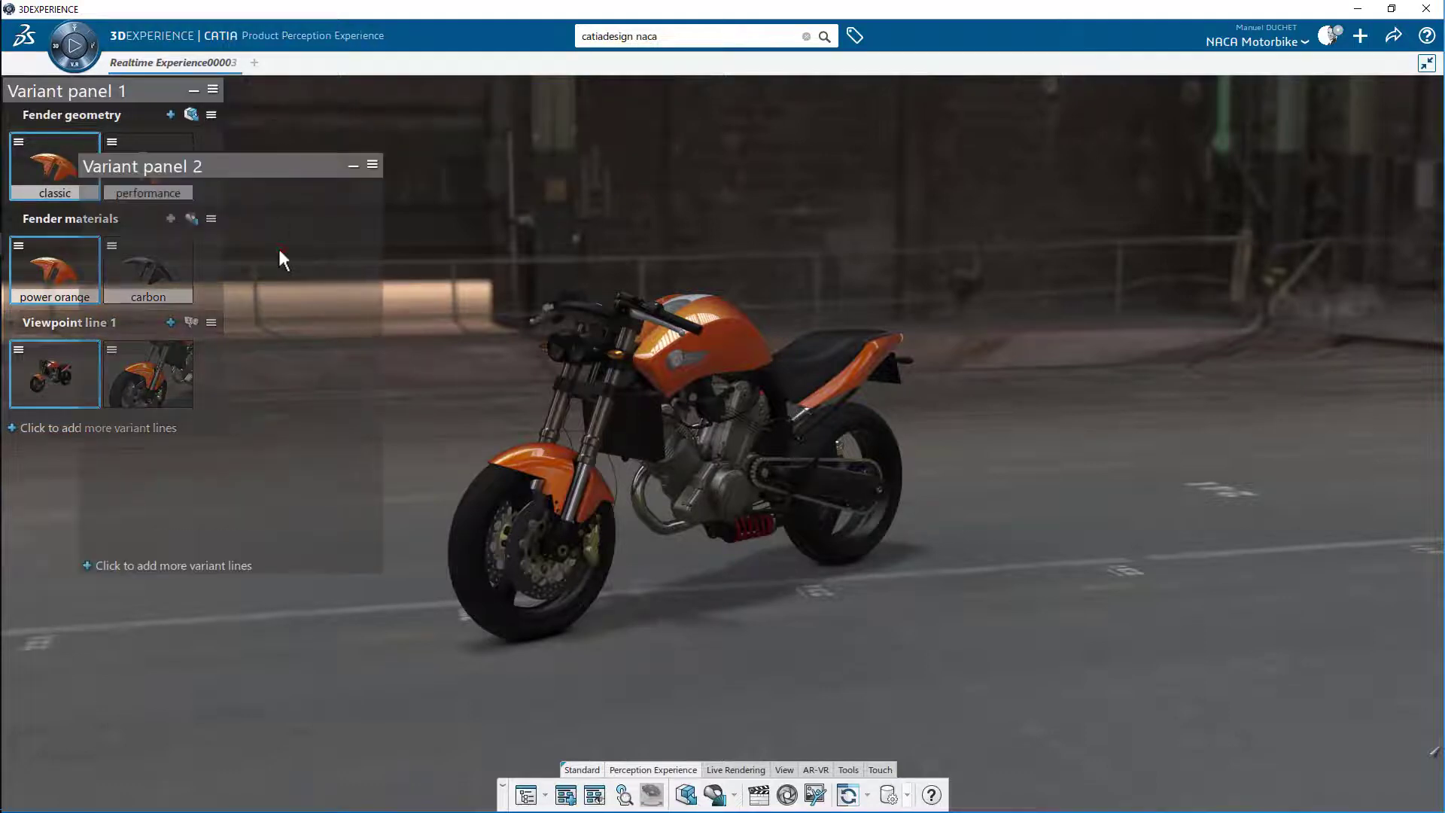
Step: Rename the new variant panel as "Color & Material" and dock it directly below Variant panel 1
click(370, 165)
click(426, 226)
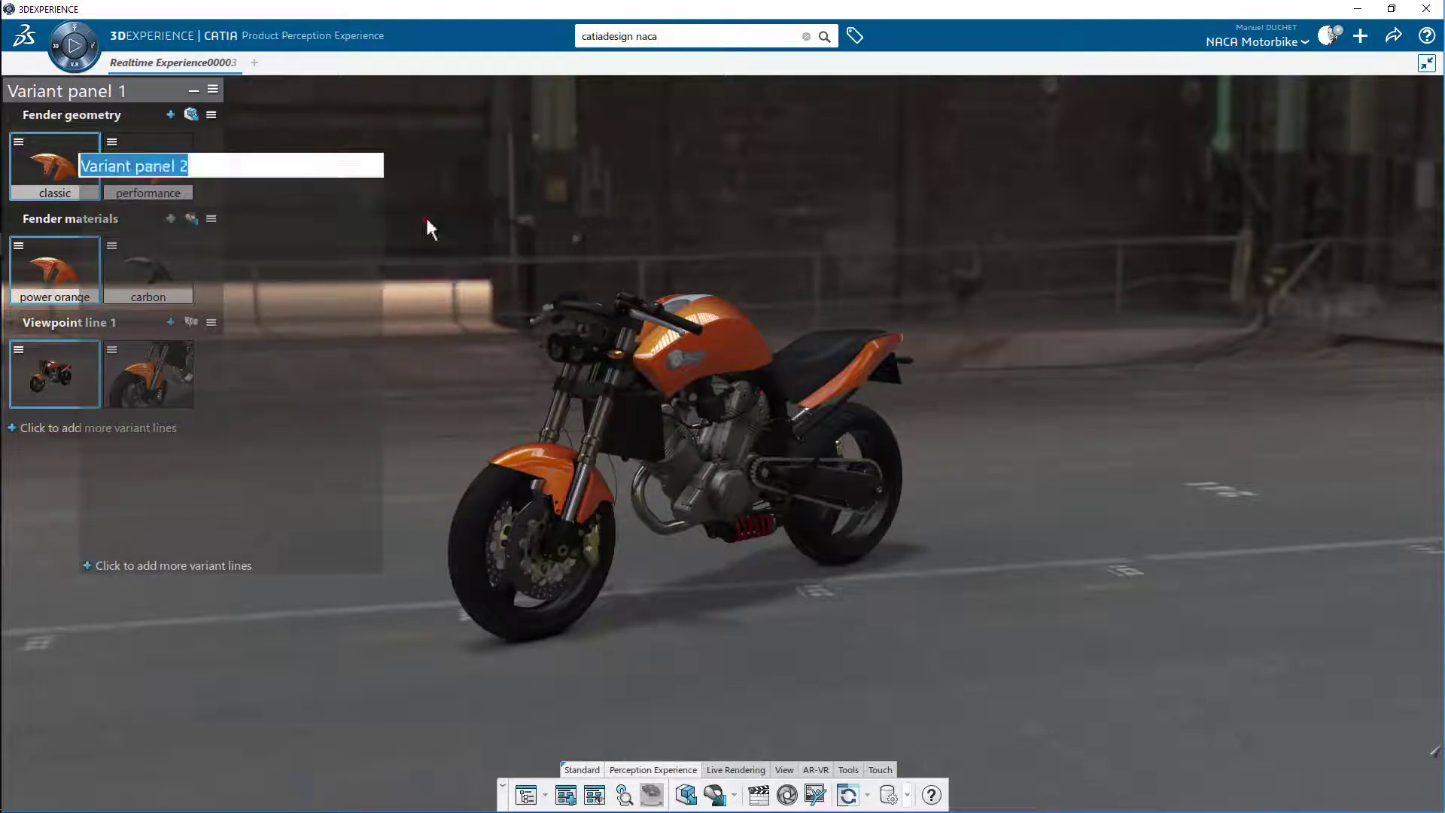
text(Color & Material)
key(Return)
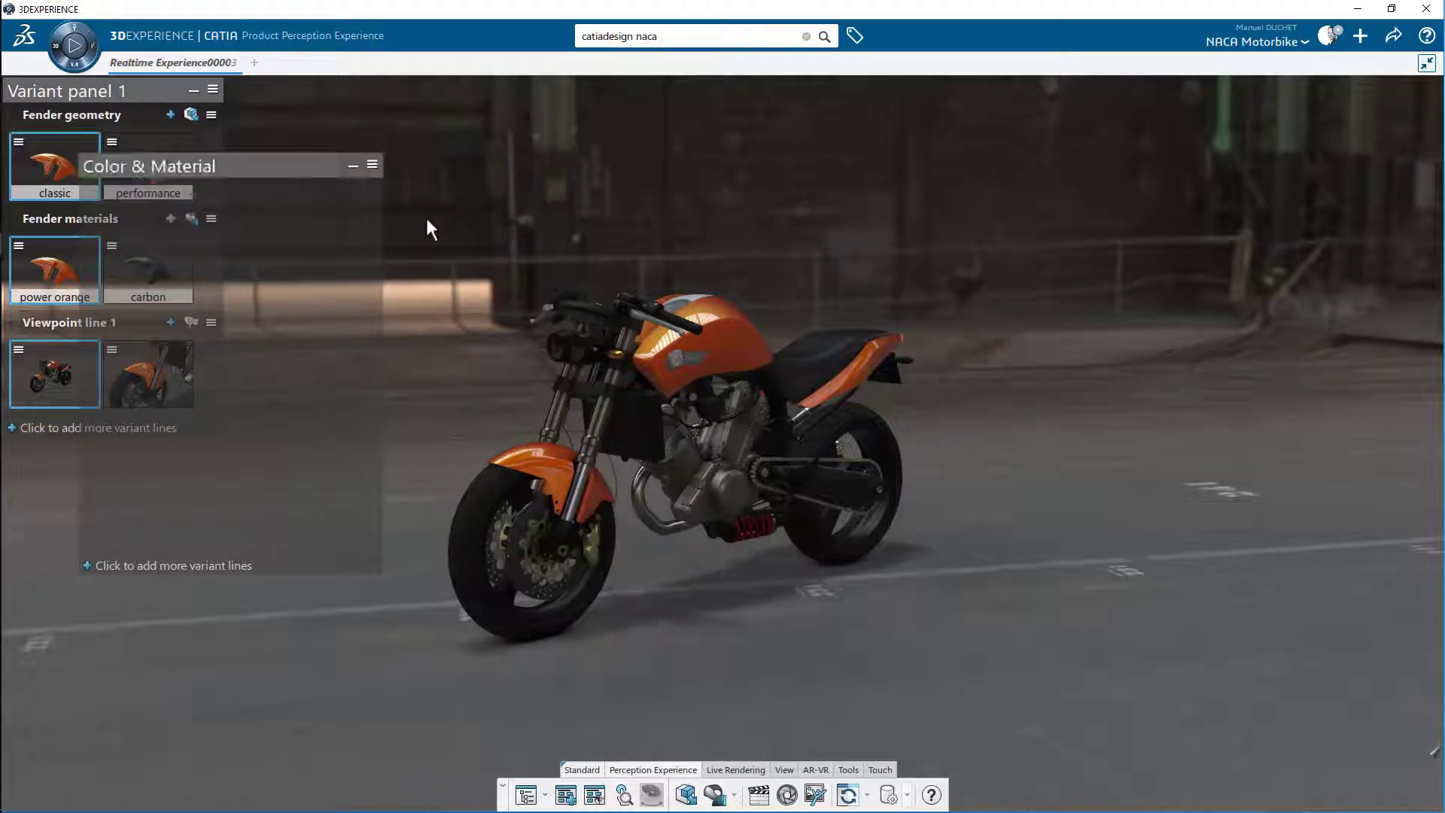
drag(201, 173, 130, 379)
drag(147, 367, 137, 444)
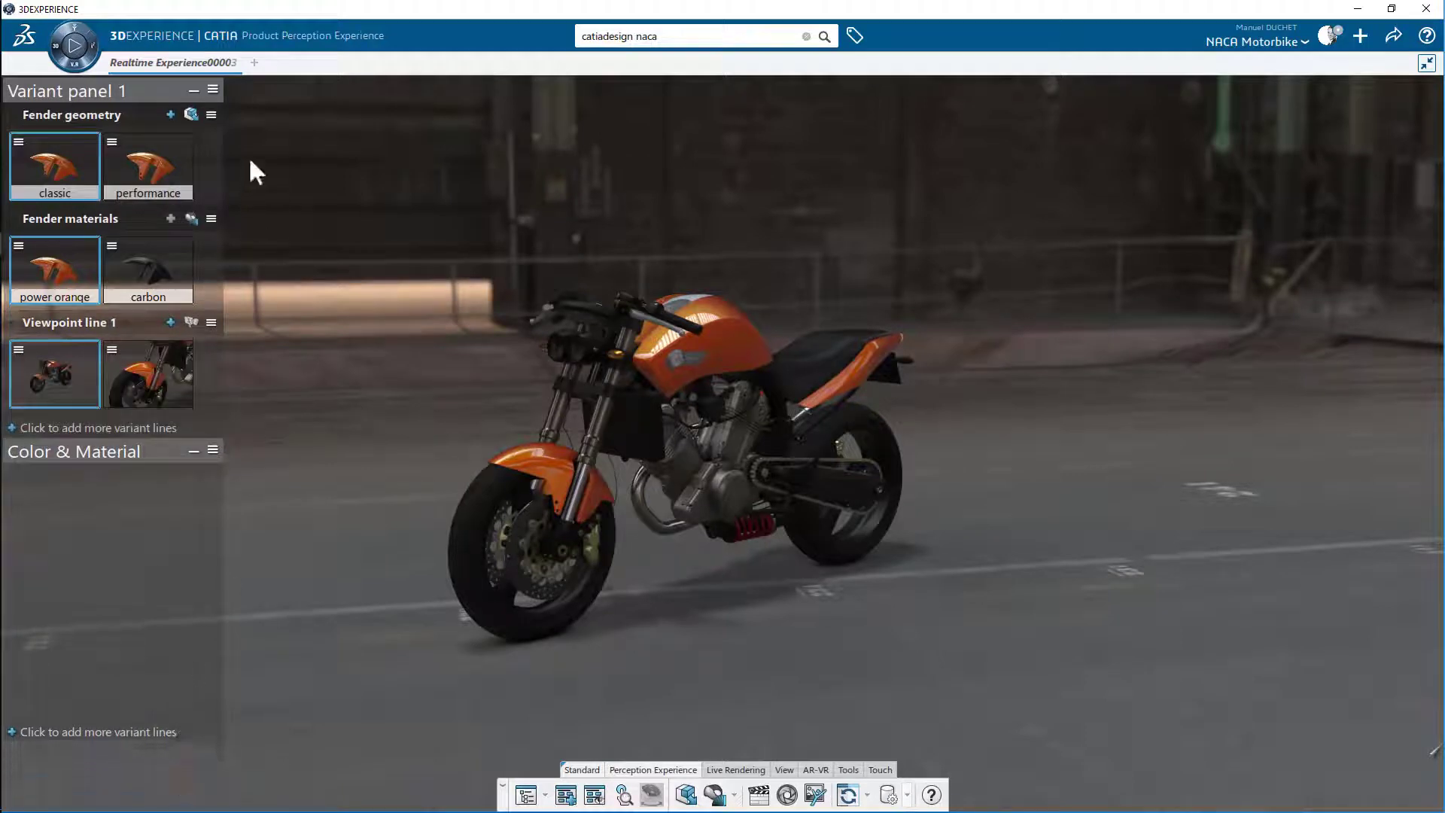
Step: Rename Variant panel 1 as "Style proposals"
click(213, 89)
click(260, 140)
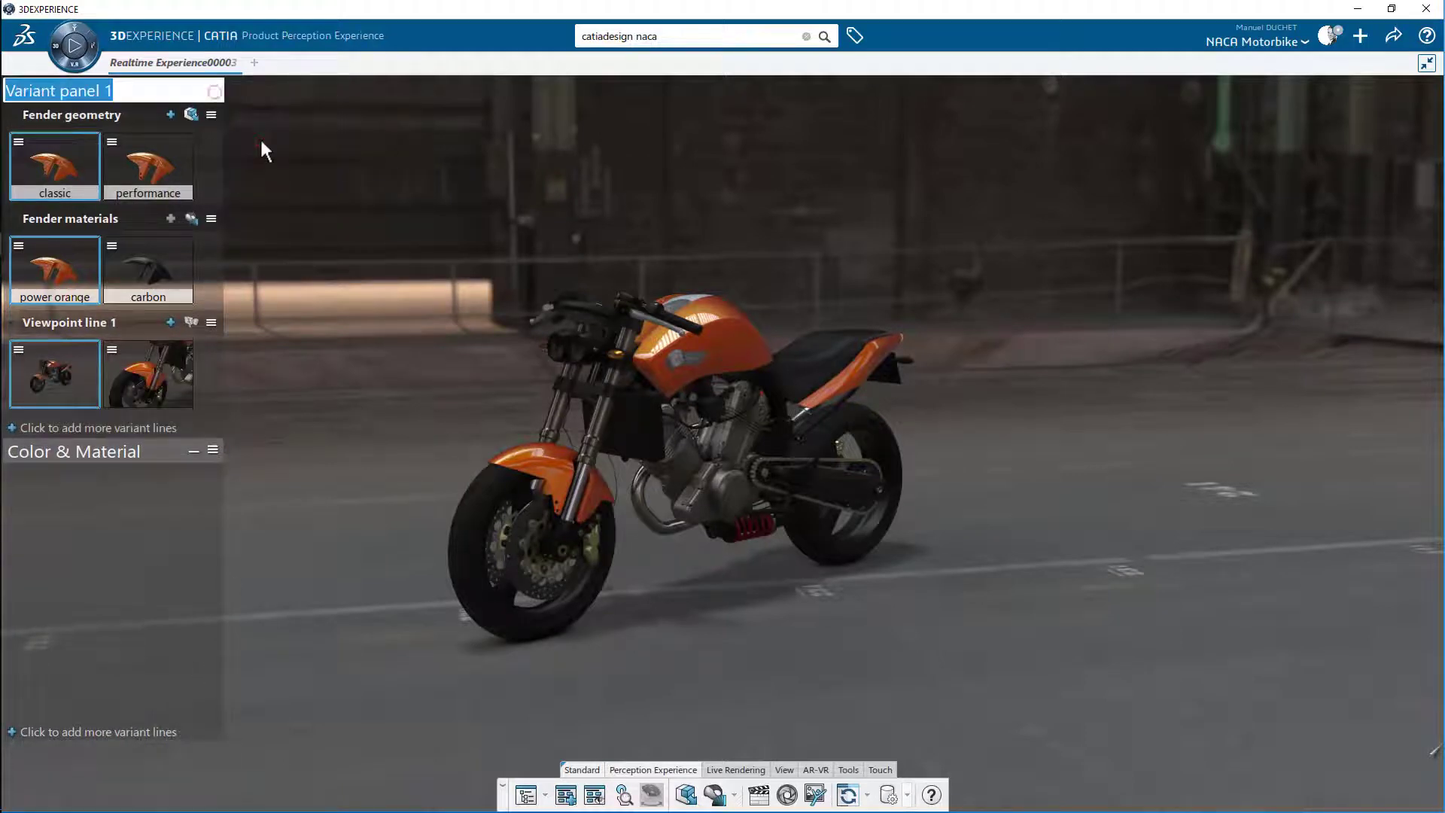
text(Style proposals)
key(Return)
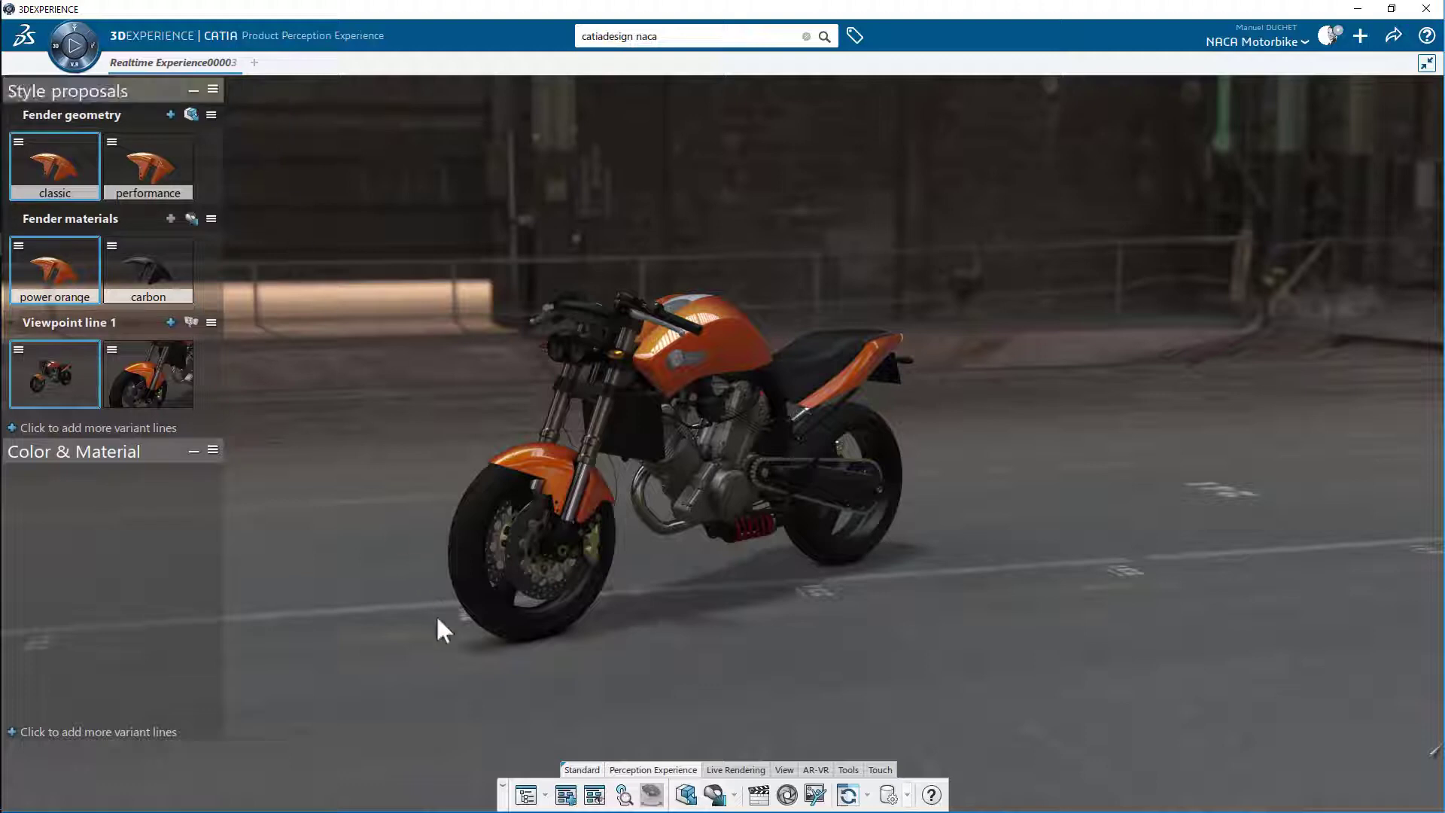
Step: Add a new variant panel and place it on the opposite side of the view from Style proposals
click(568, 796)
click(347, 263)
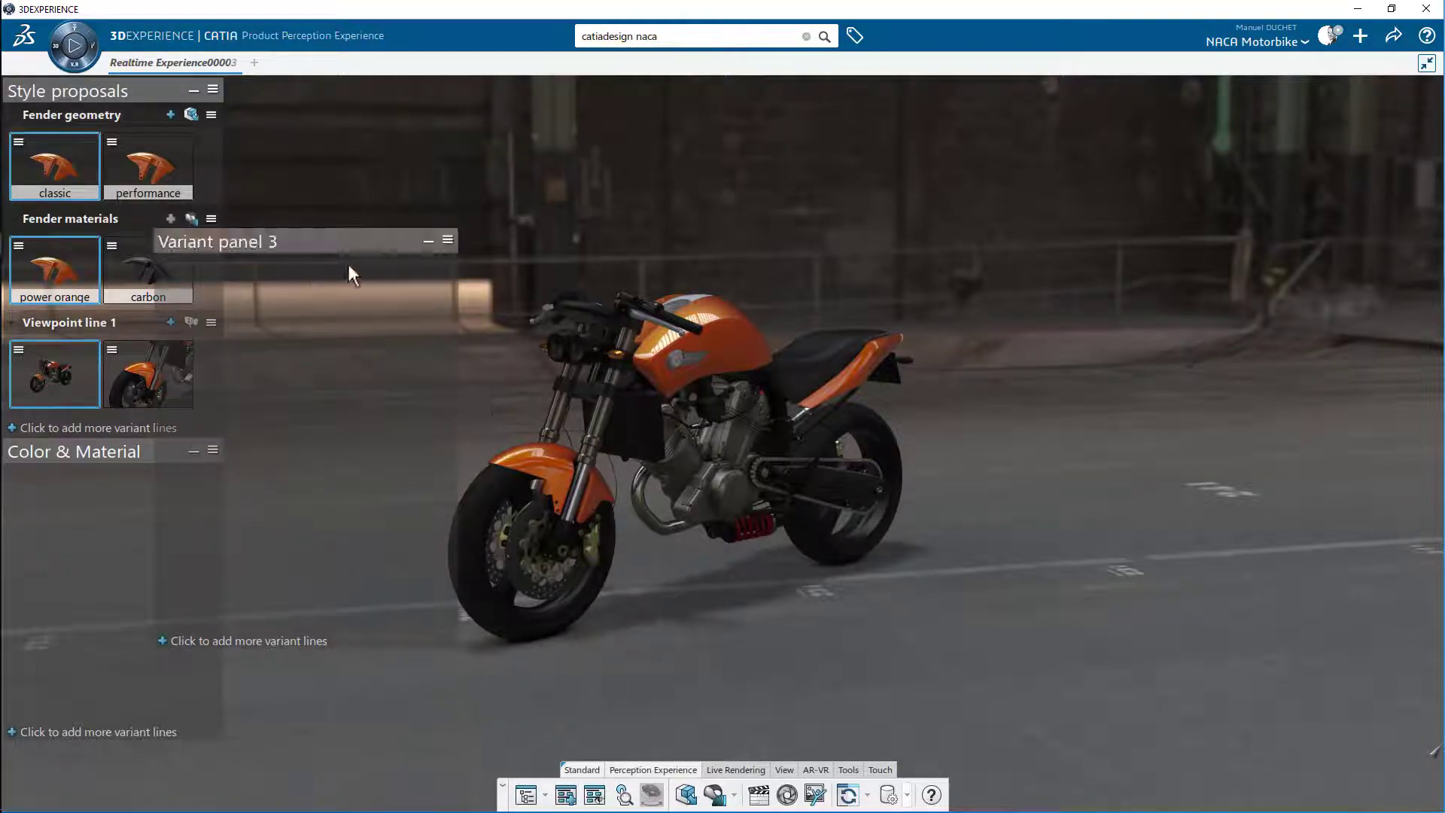
drag(347, 242, 1325, 90)
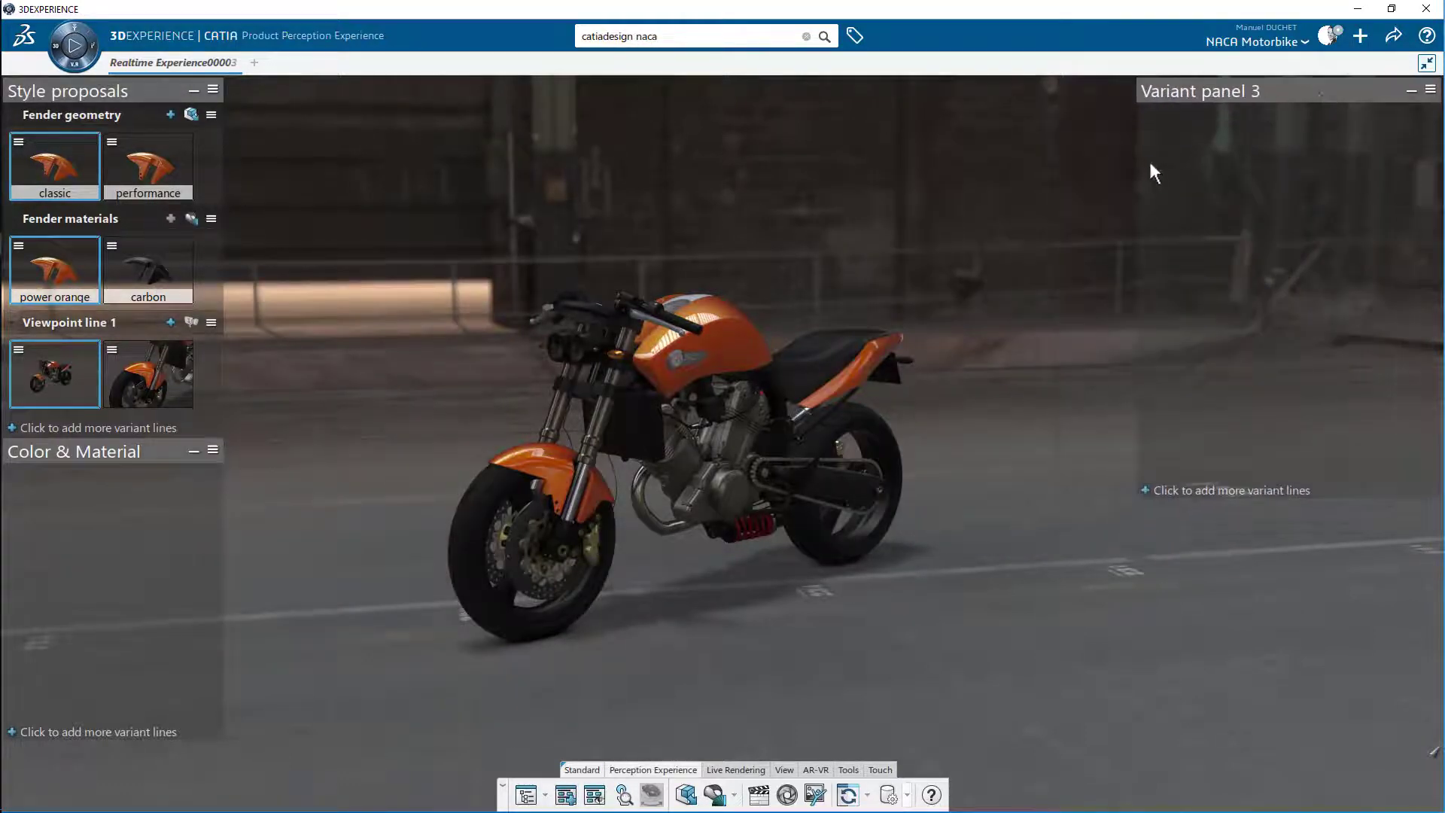
Step: Rename Variant panel 3 as "Views & Positions"
click(1431, 90)
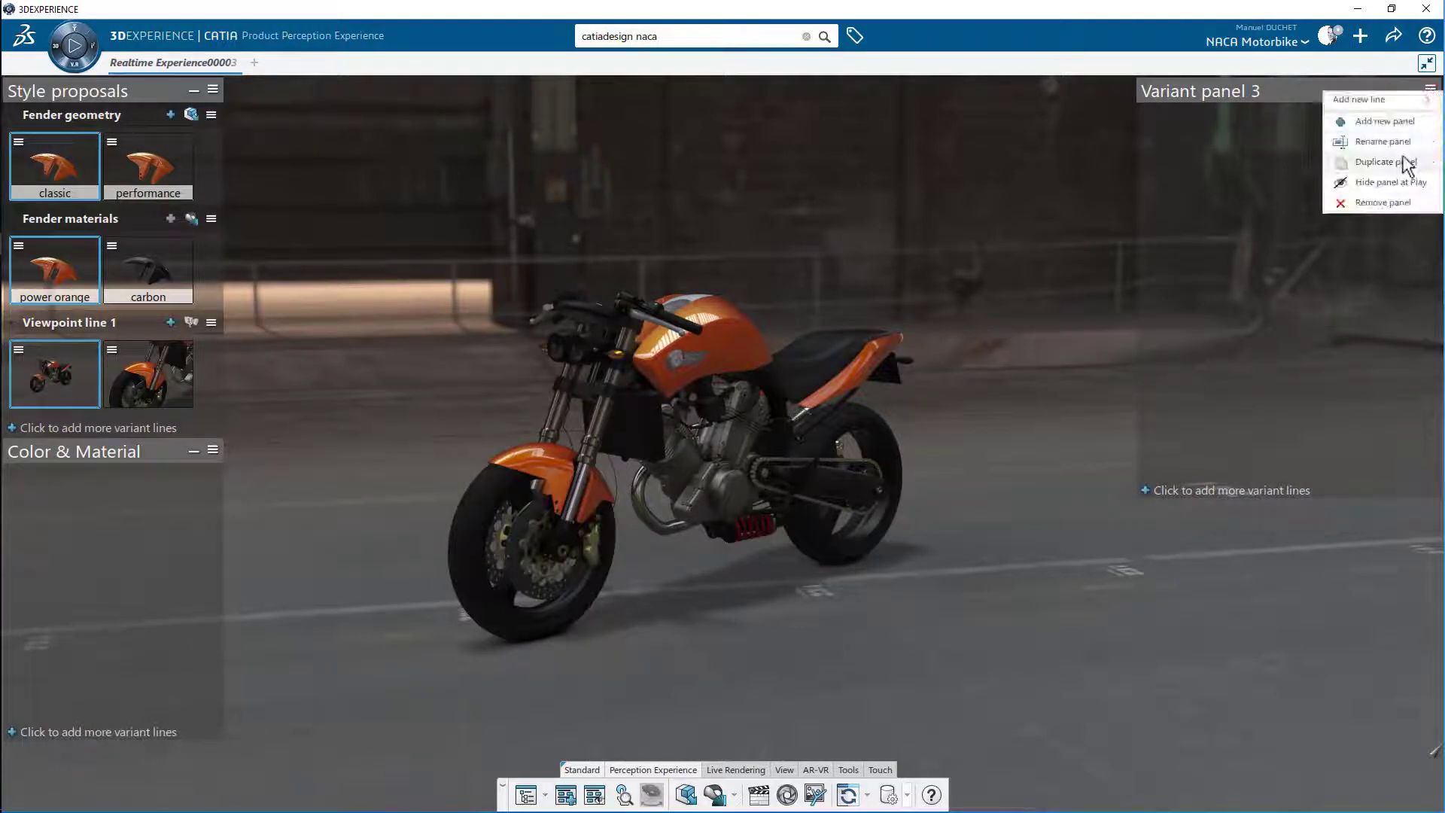
click(1393, 143)
text(Views & Positions)
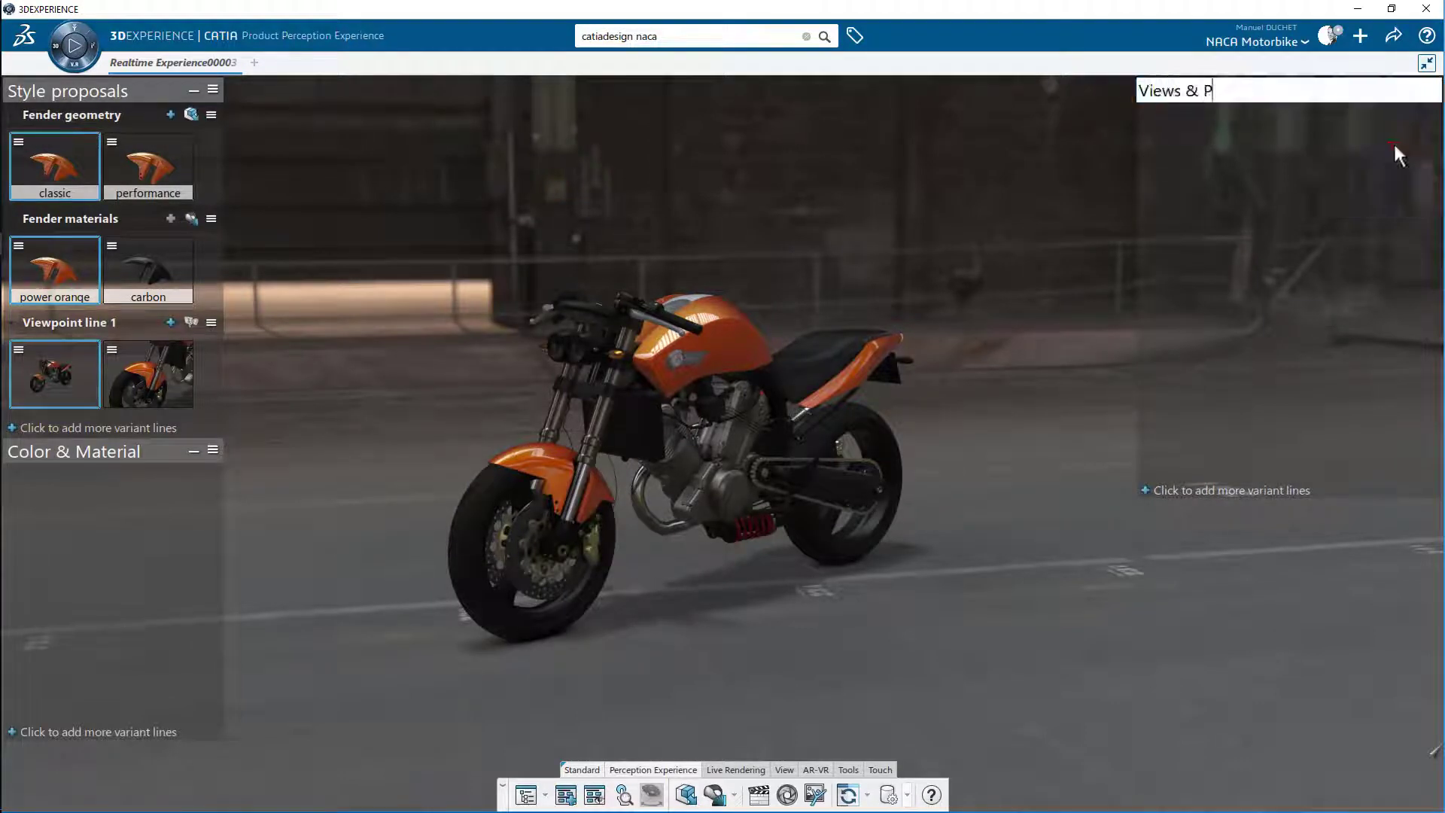
key(Return)
Step: Move Viewpoint line 1 to Views & Positions, renamed as "Style decision", and move the Fender materials line to Color & Material
drag(190, 326, 1434, 126)
click(1430, 117)
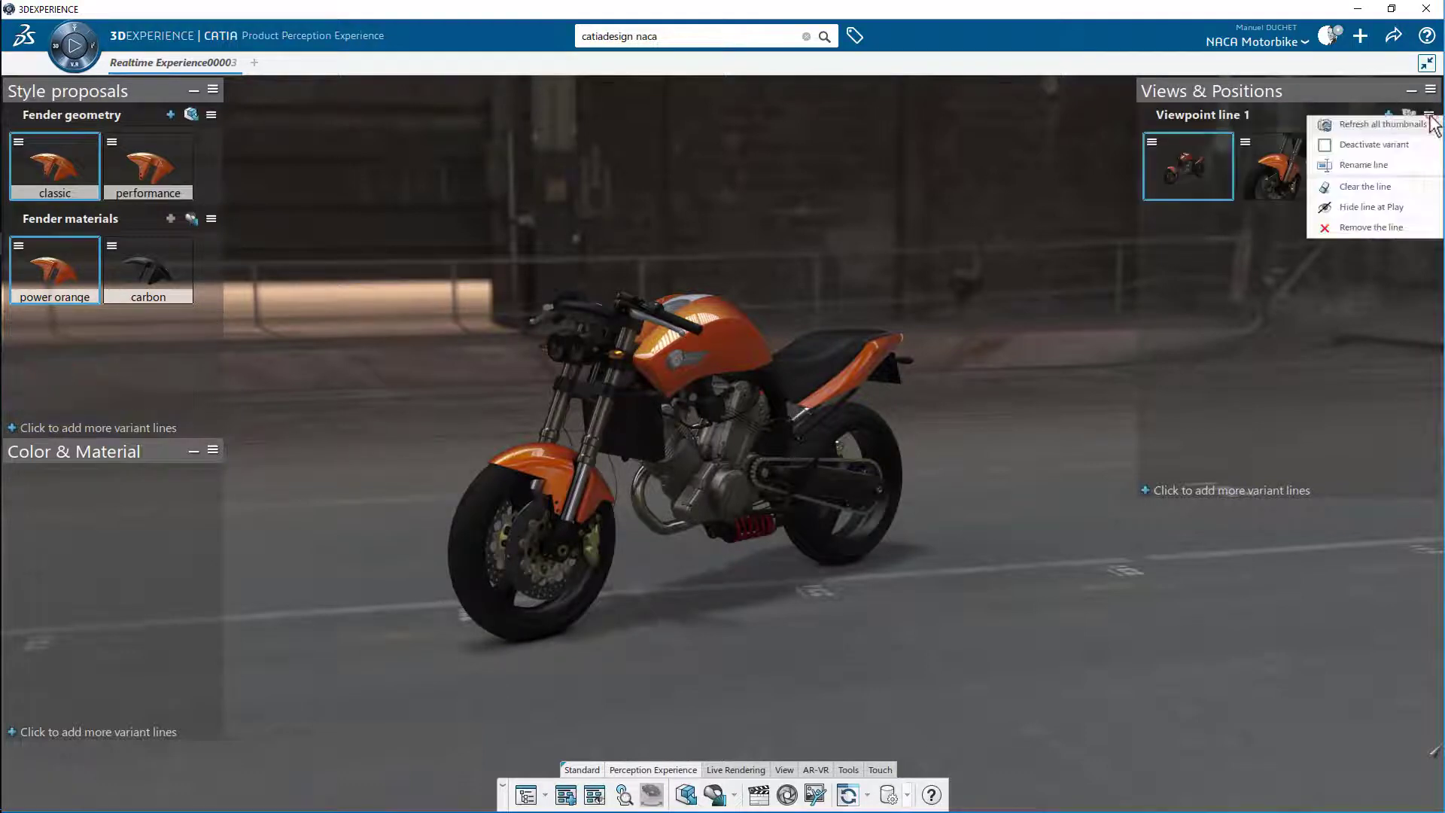
click(1380, 165)
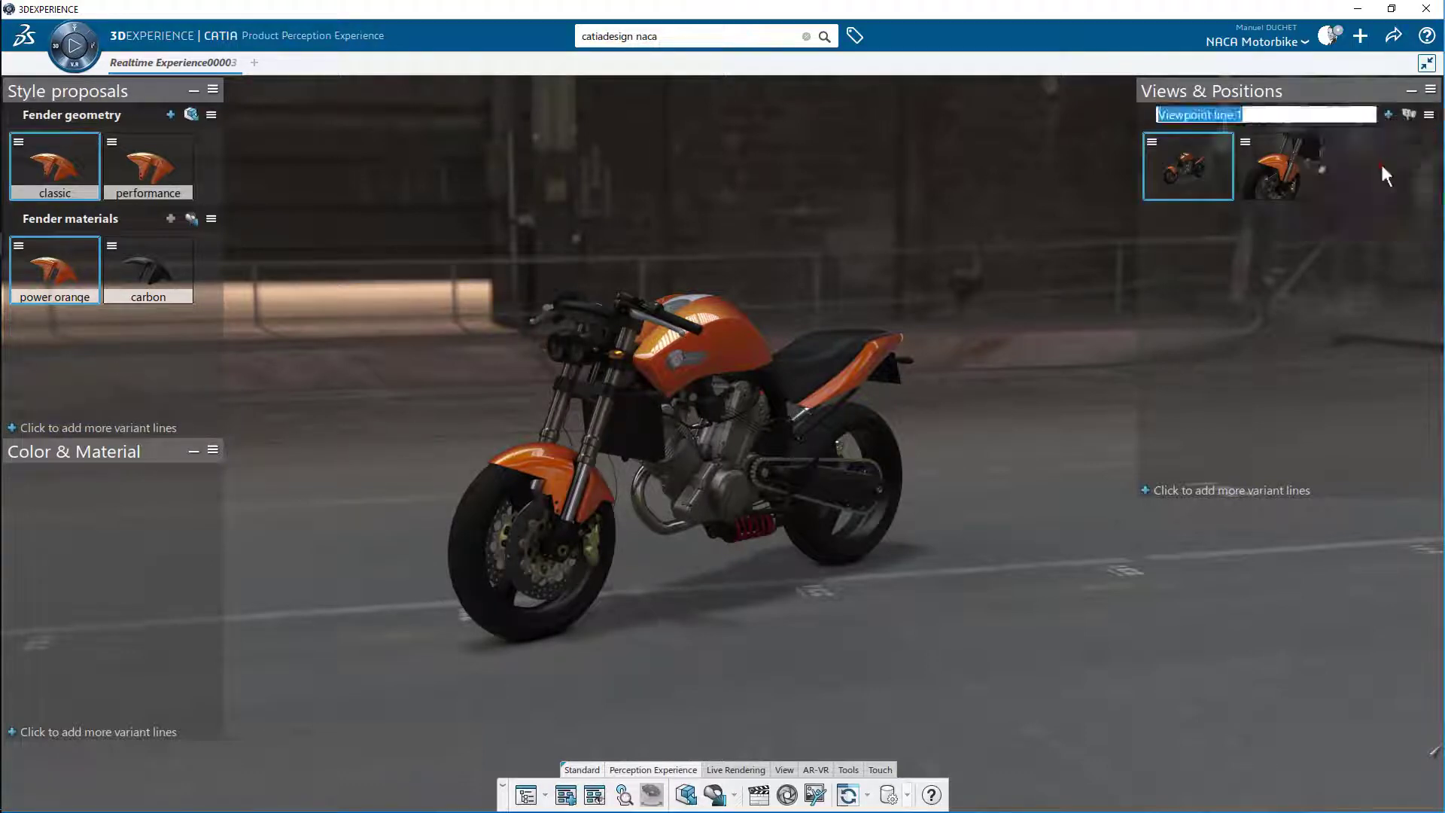
text(Style decisions)
key(Return)
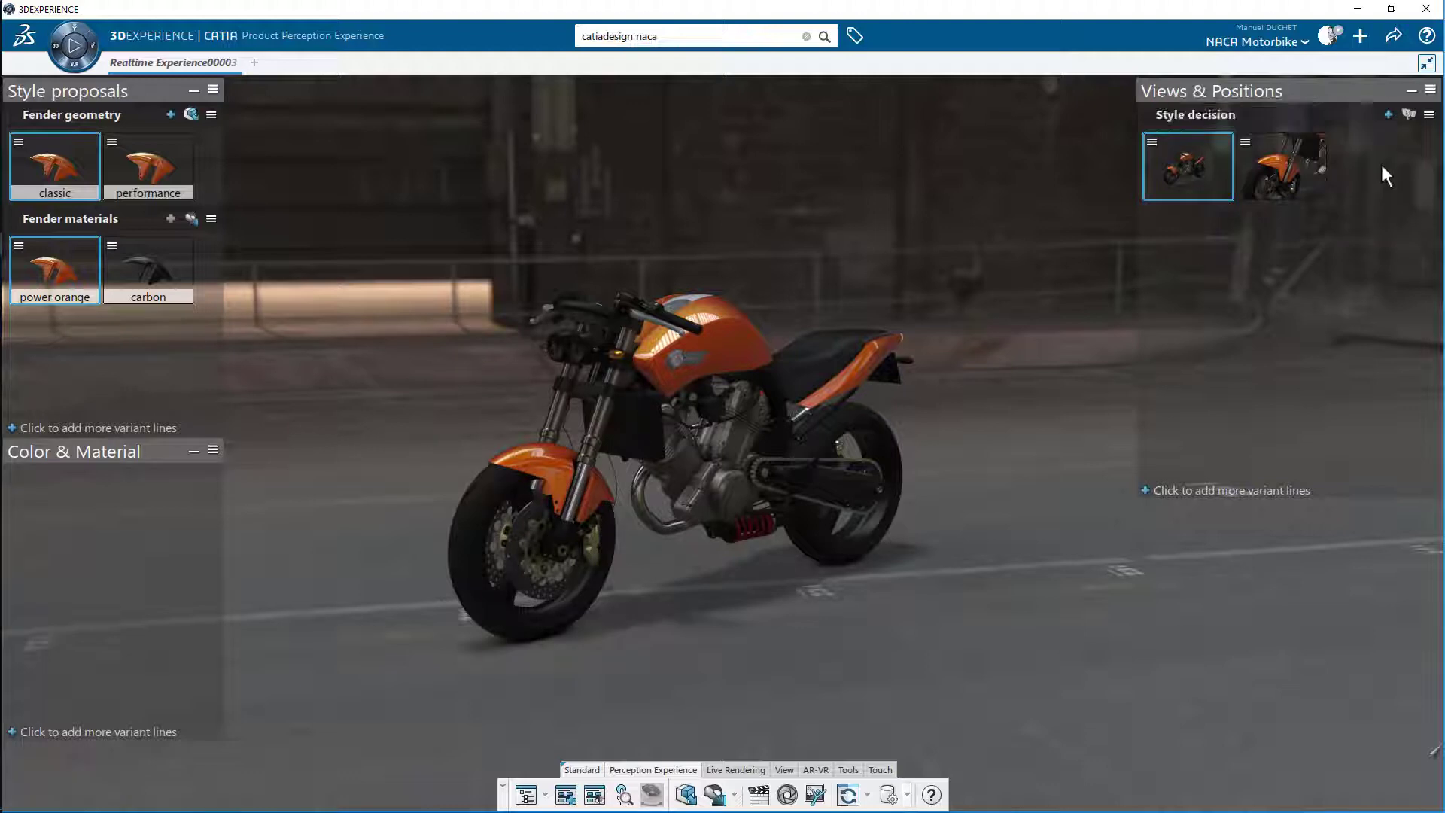
drag(137, 218, 164, 490)
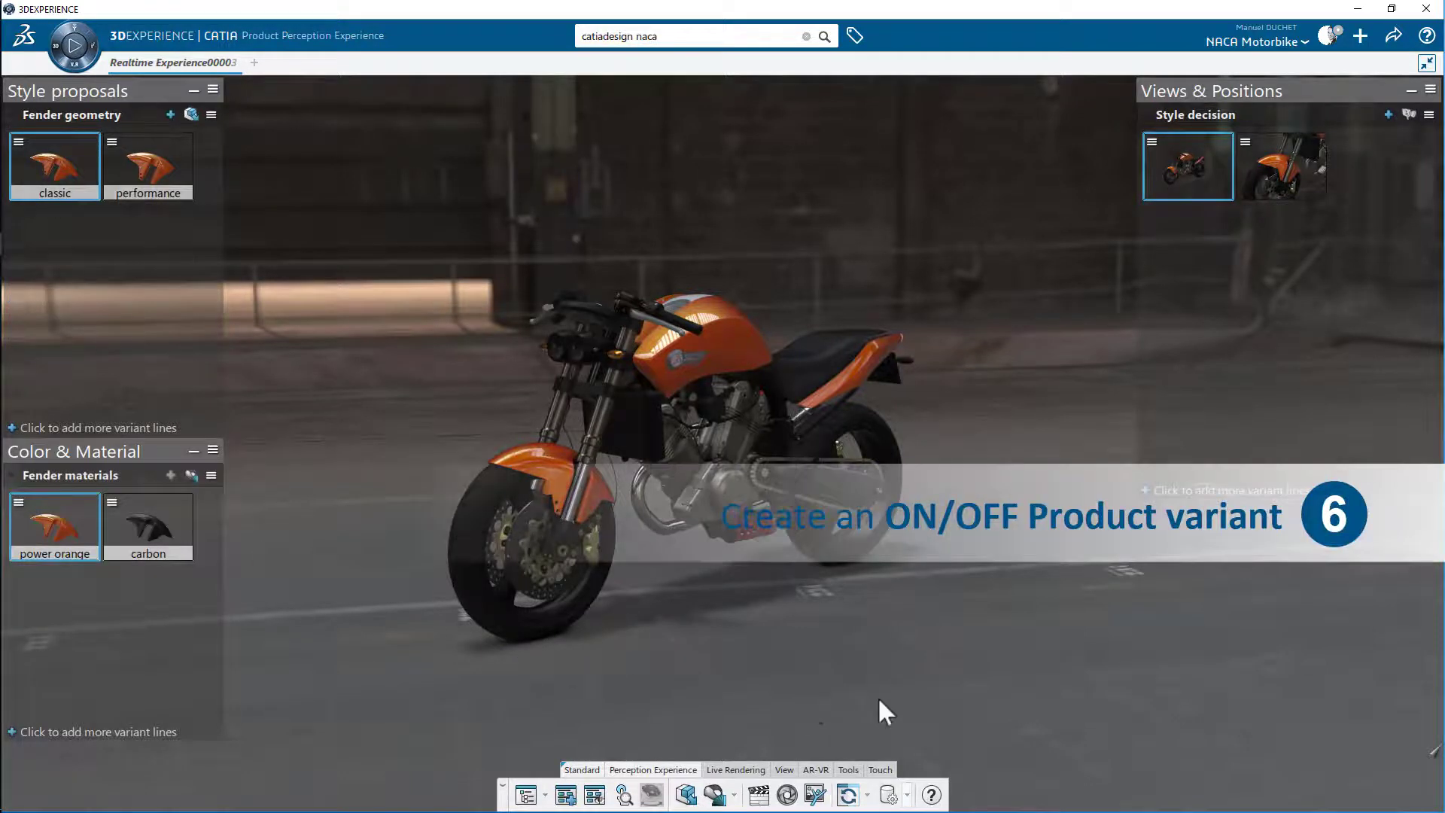
Step: Select the pair of side mirrors among the hidden parts and make them visible on the bike
click(1432, 752)
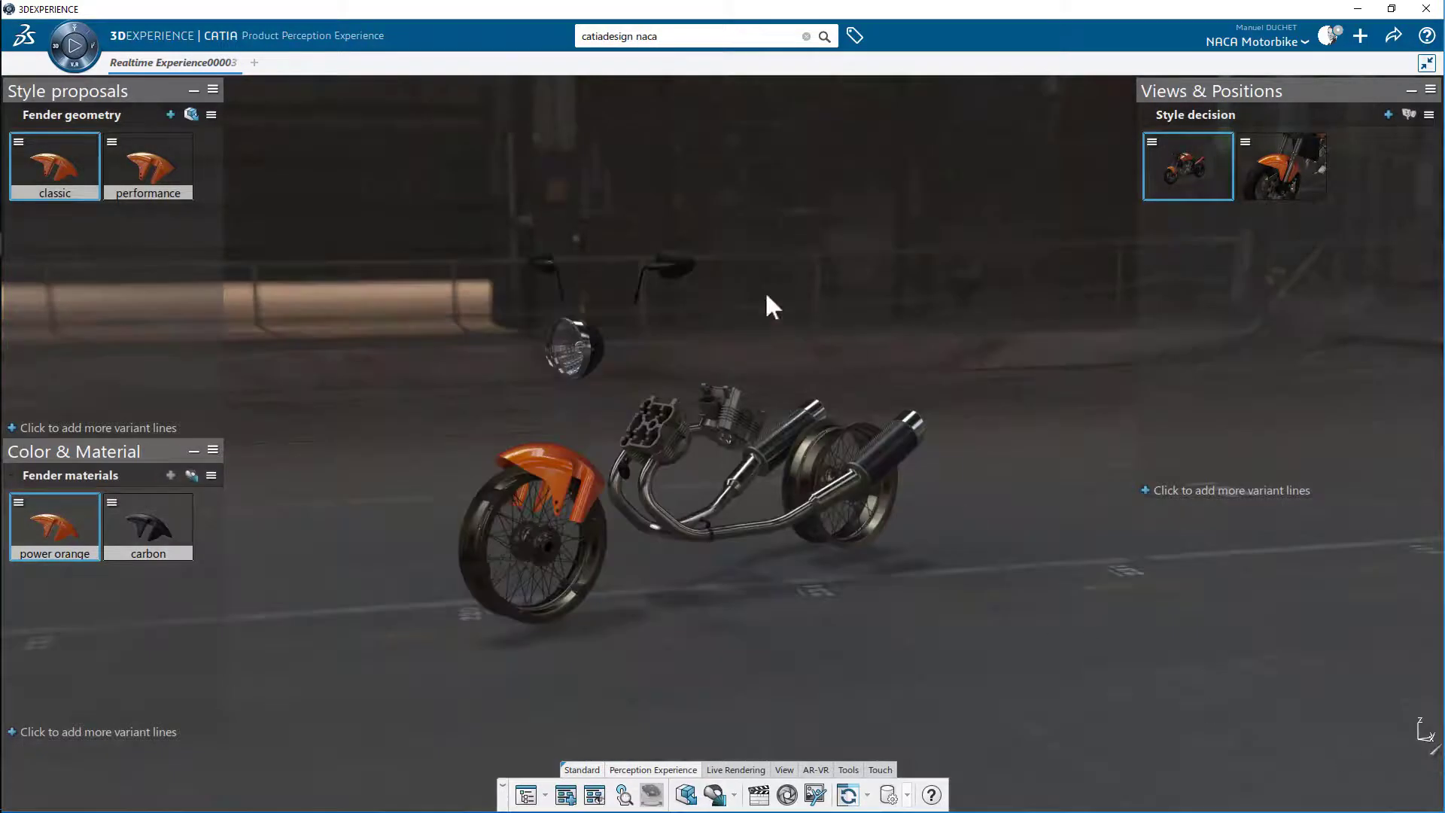
click(685, 268)
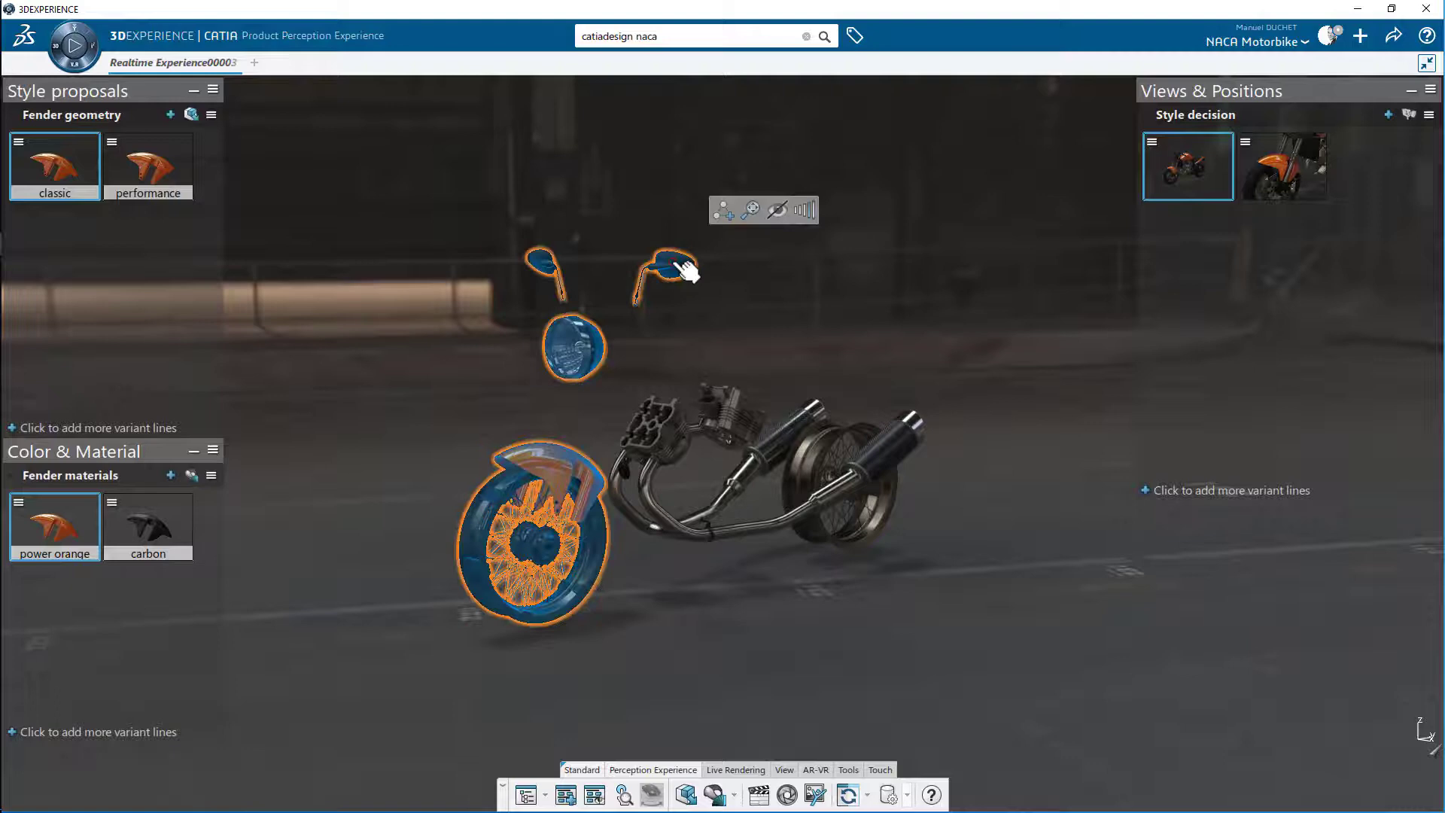
click(775, 211)
click(750, 271)
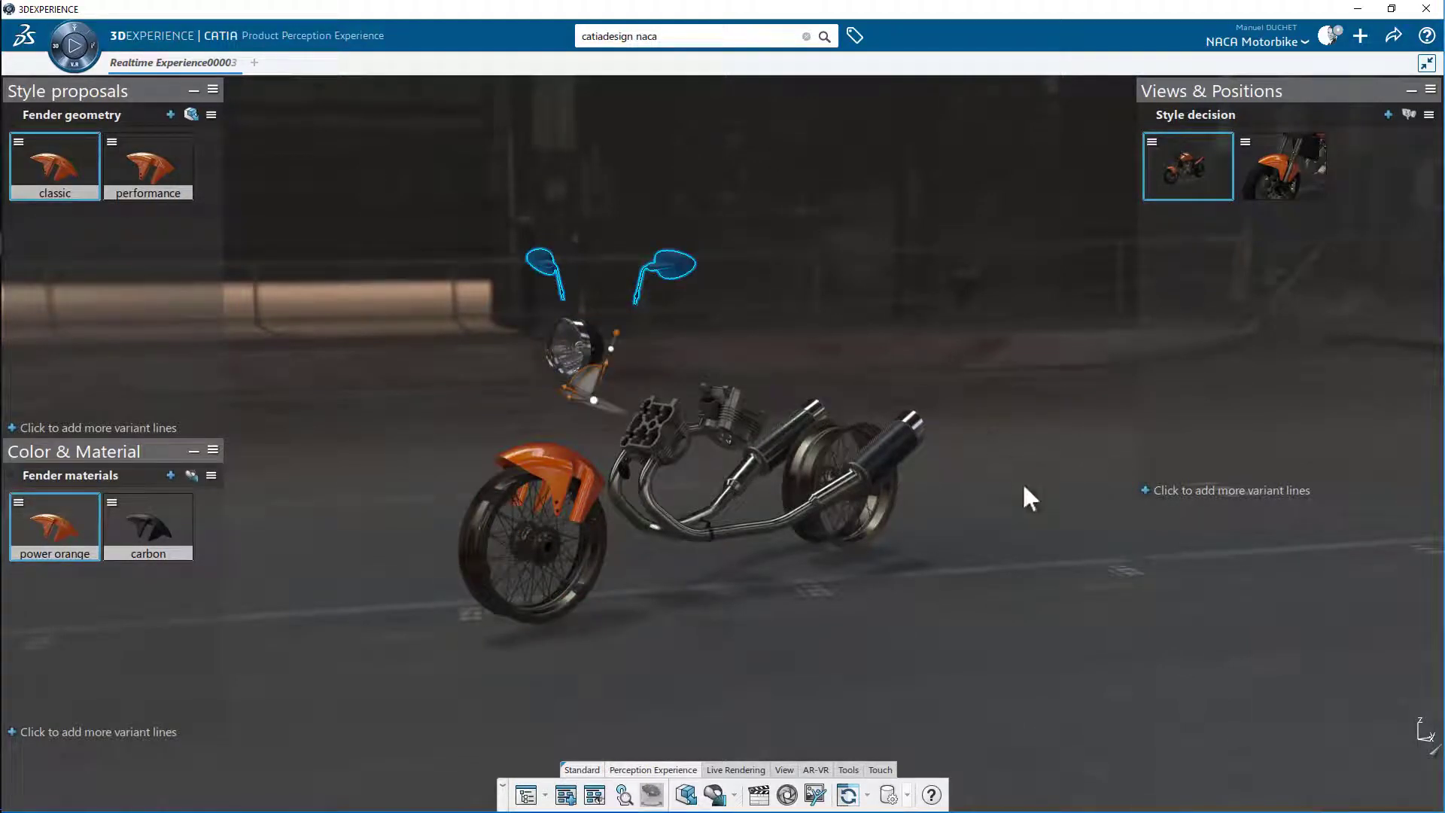
click(670, 265)
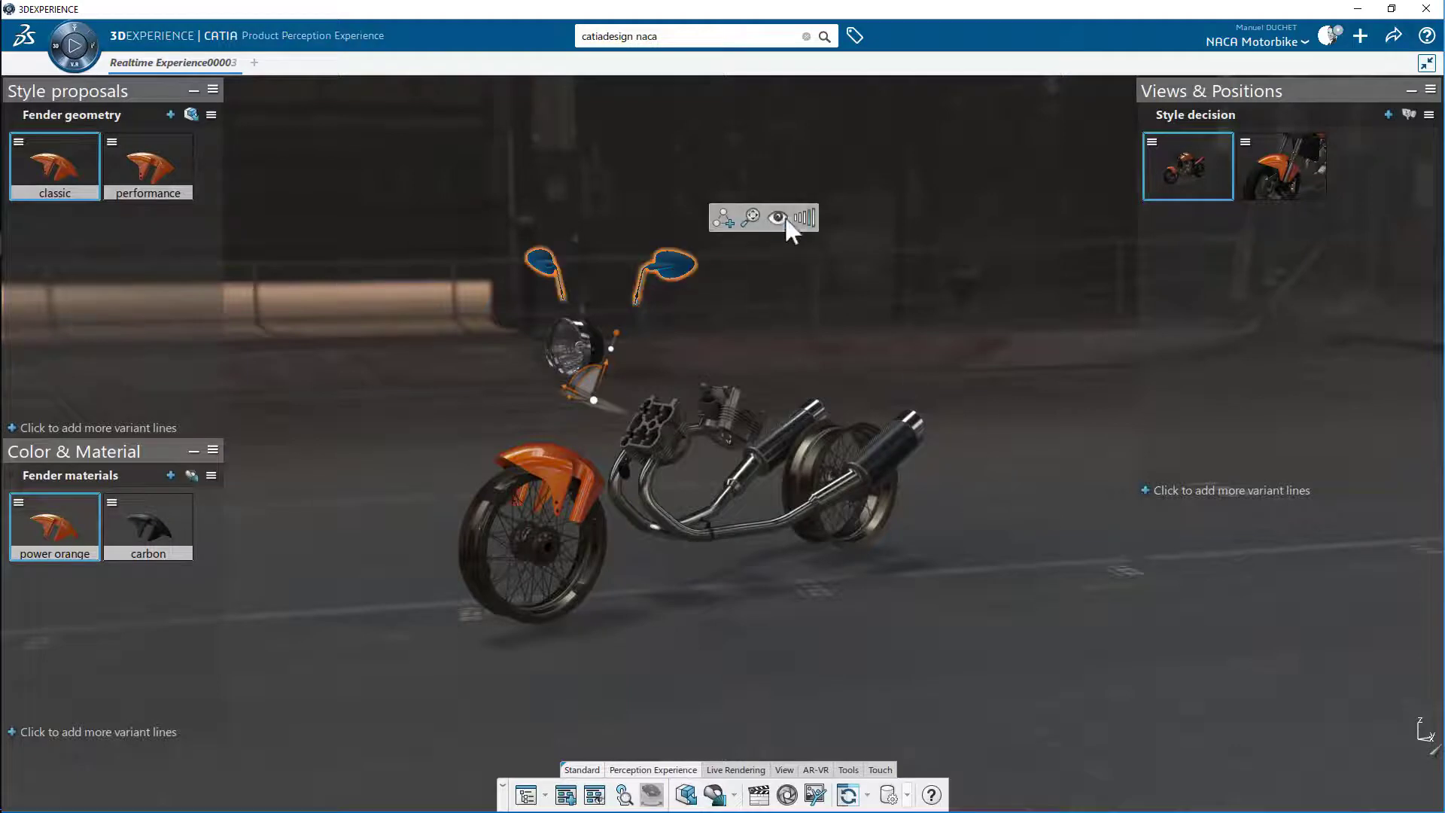
click(789, 219)
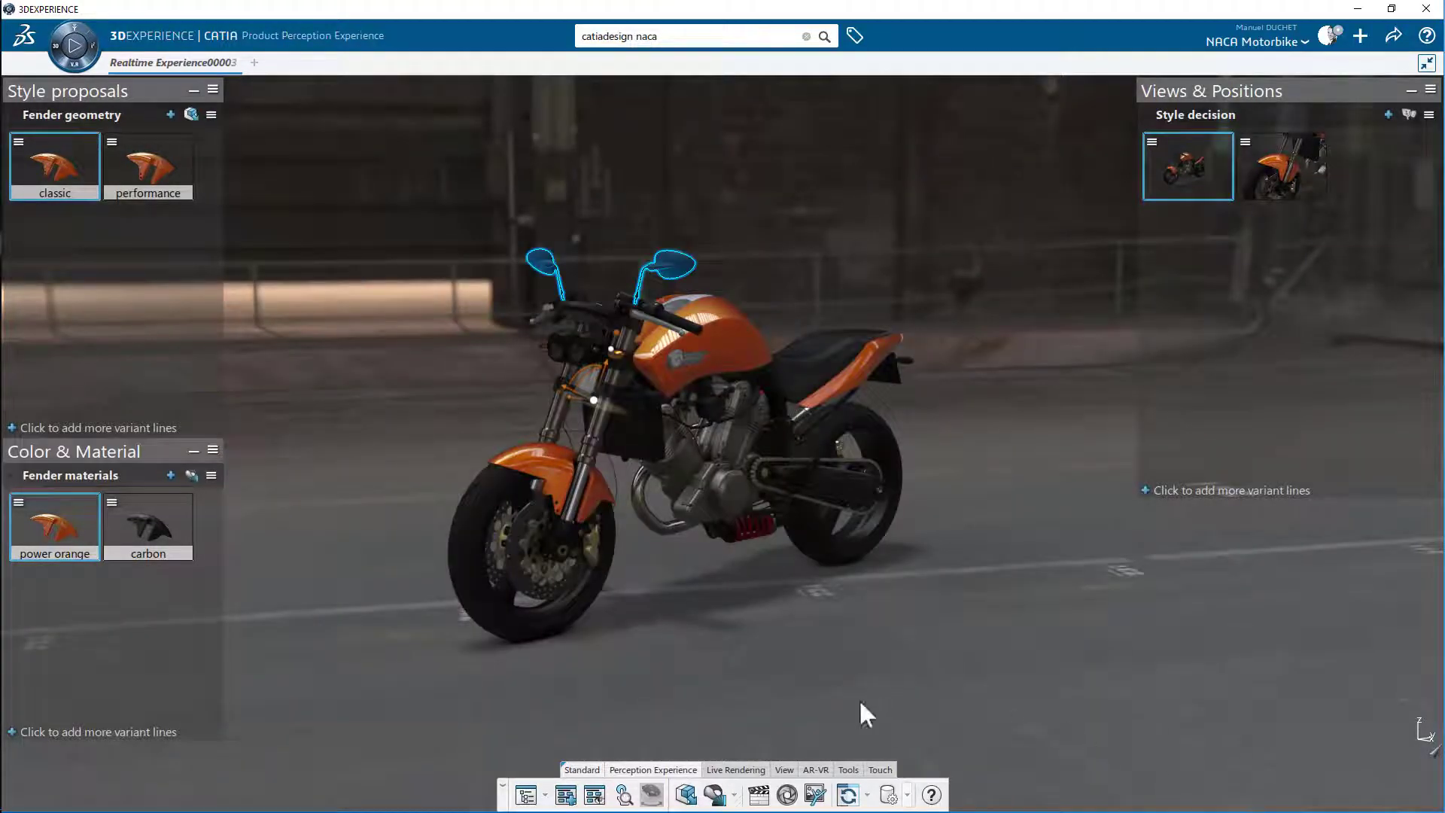
Step: Add a product variant line named "Side mirrors" to the Style proposals panel
click(59, 428)
click(38, 439)
text(Side mirrors)
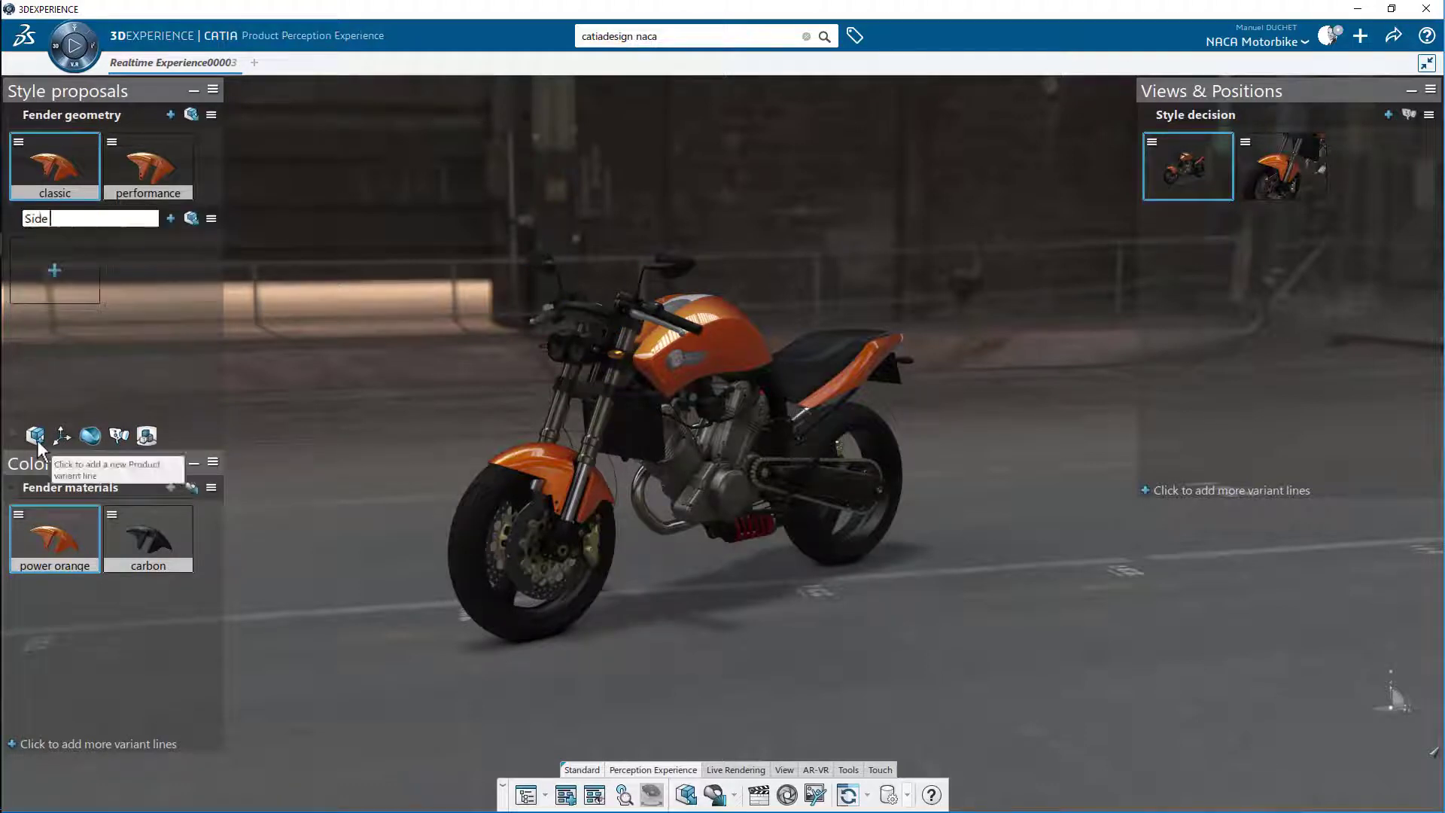
key(Return)
Step: Capture the bike's side mirrors as a product variant named "with" in the Side mirrors line
click(685, 270)
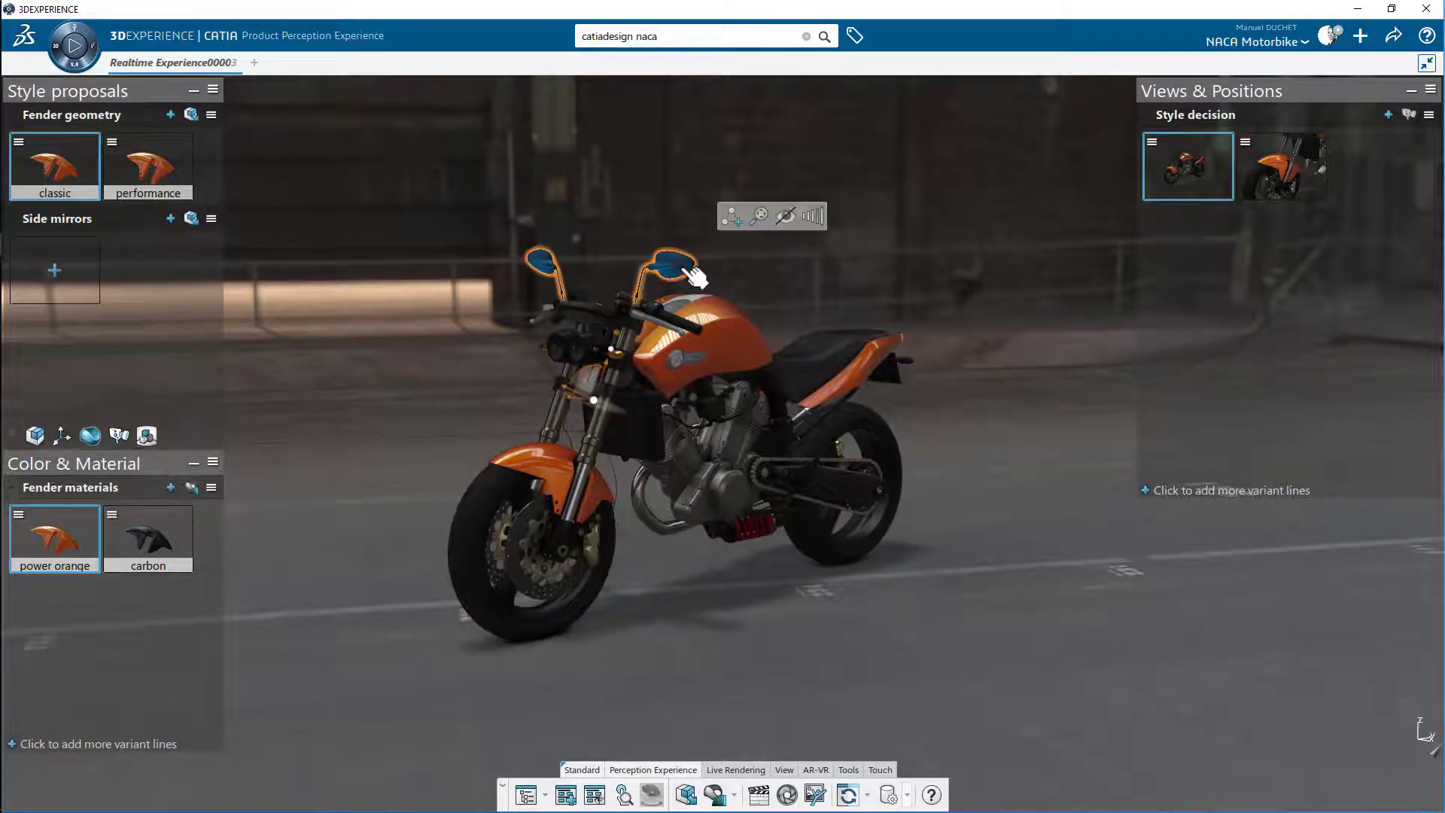
click(54, 270)
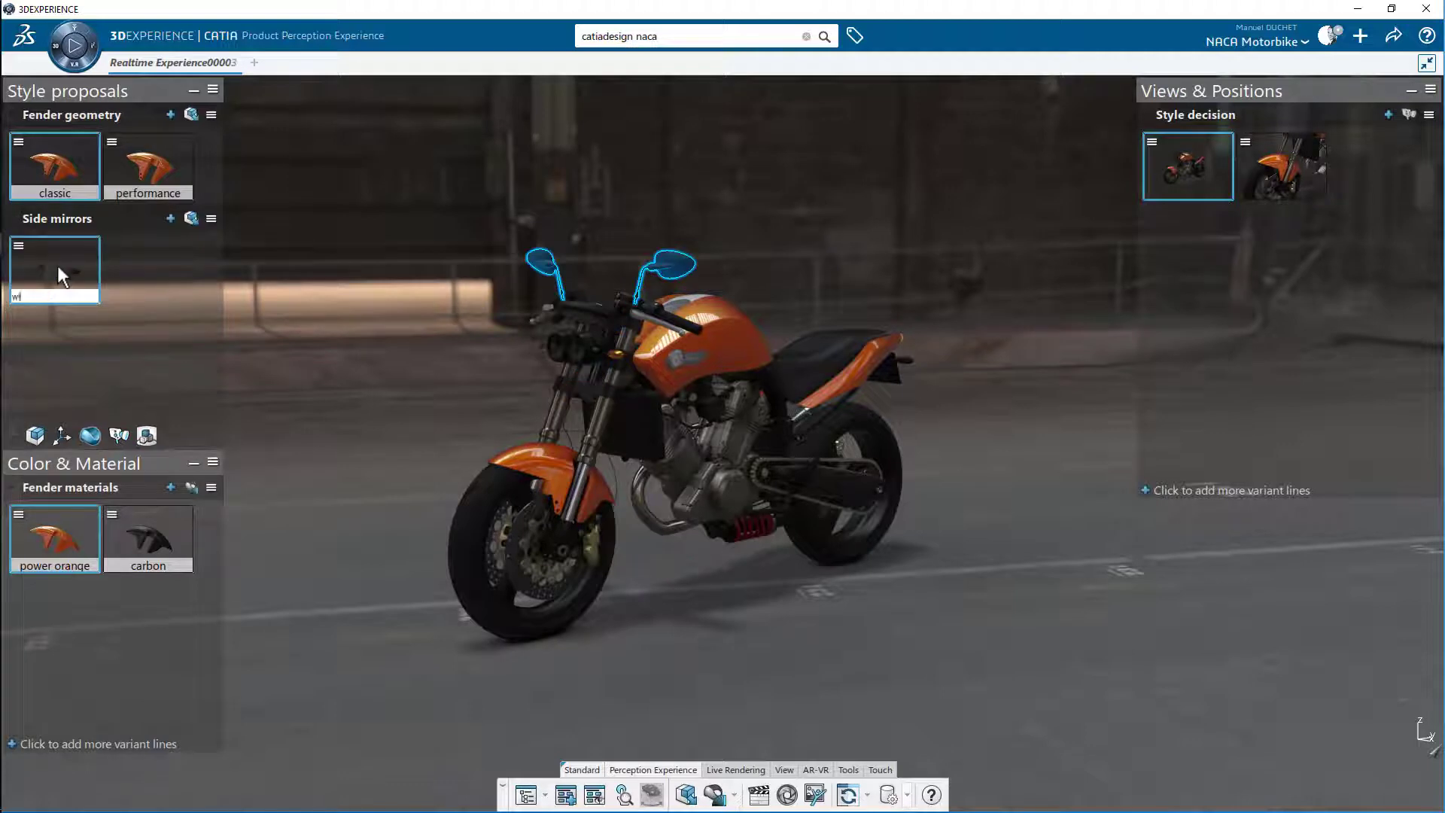
key(Return)
click(447, 143)
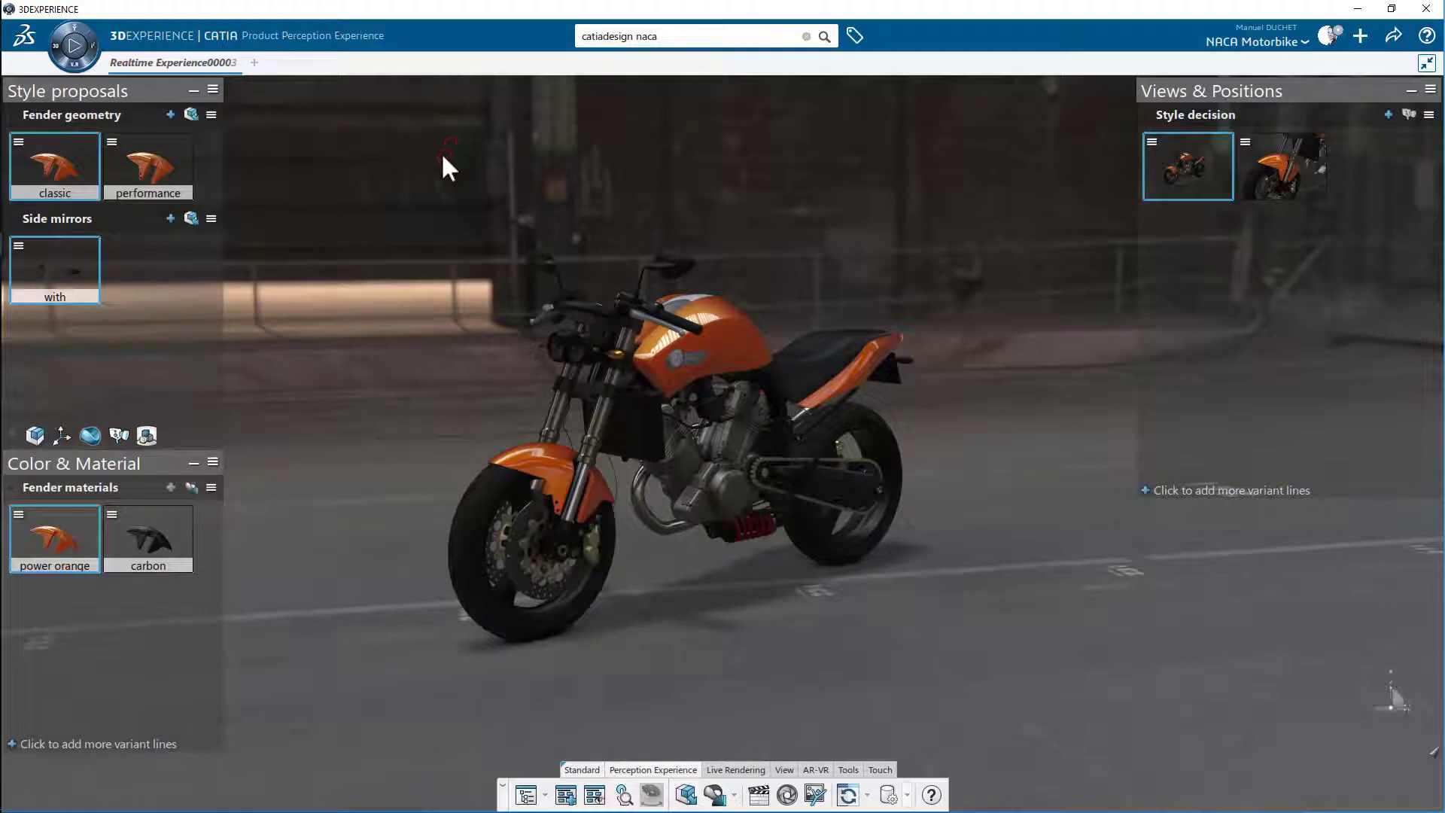
Step: Add a second, empty variant named "without" to the Side mirrors line
click(170, 218)
text(without)
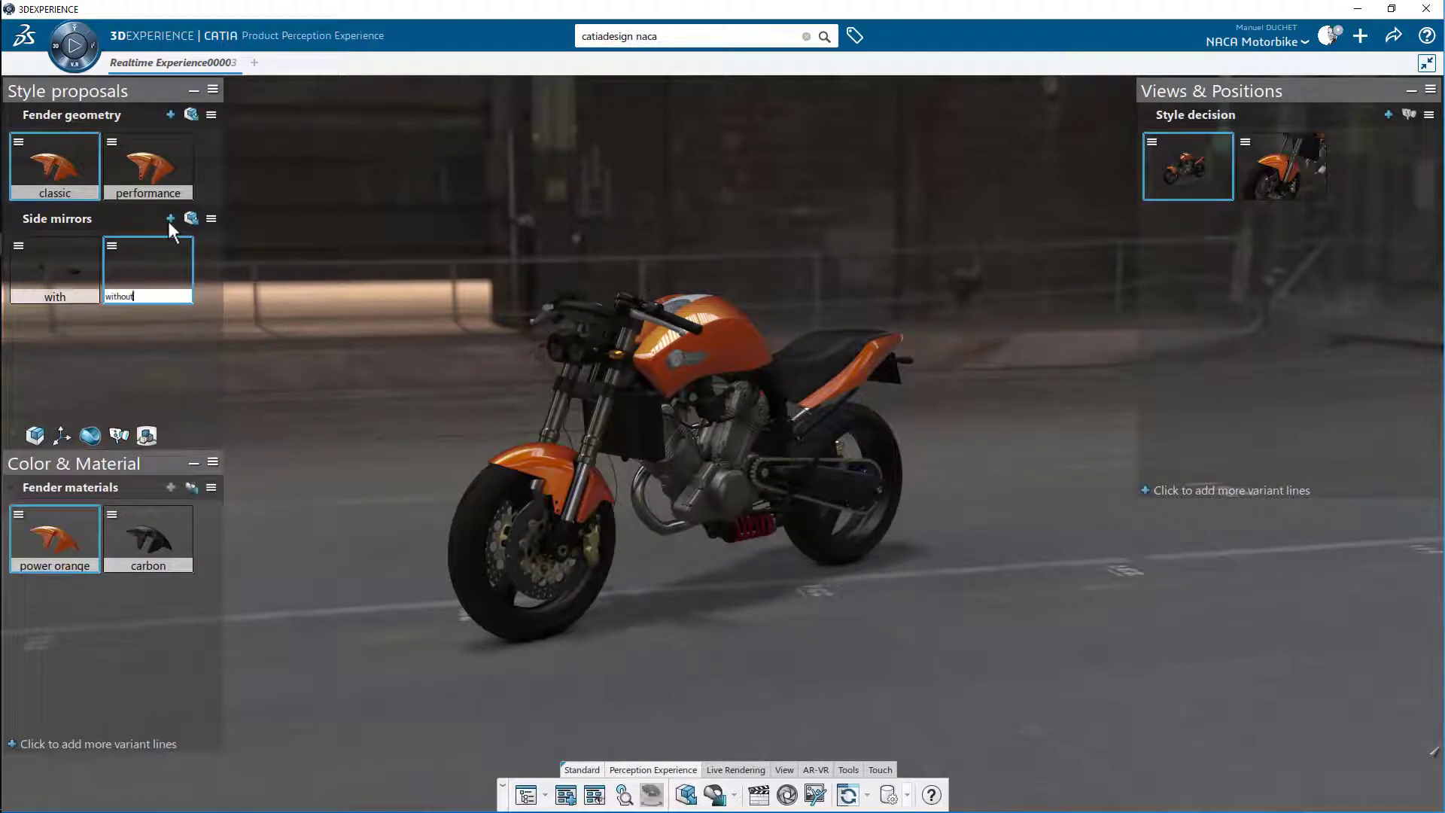
key(Return)
Step: In the Product Perception Experience preferences, set the product variant thumbnails to Capture all 3D
middle_drag(471, 356, 381, 381)
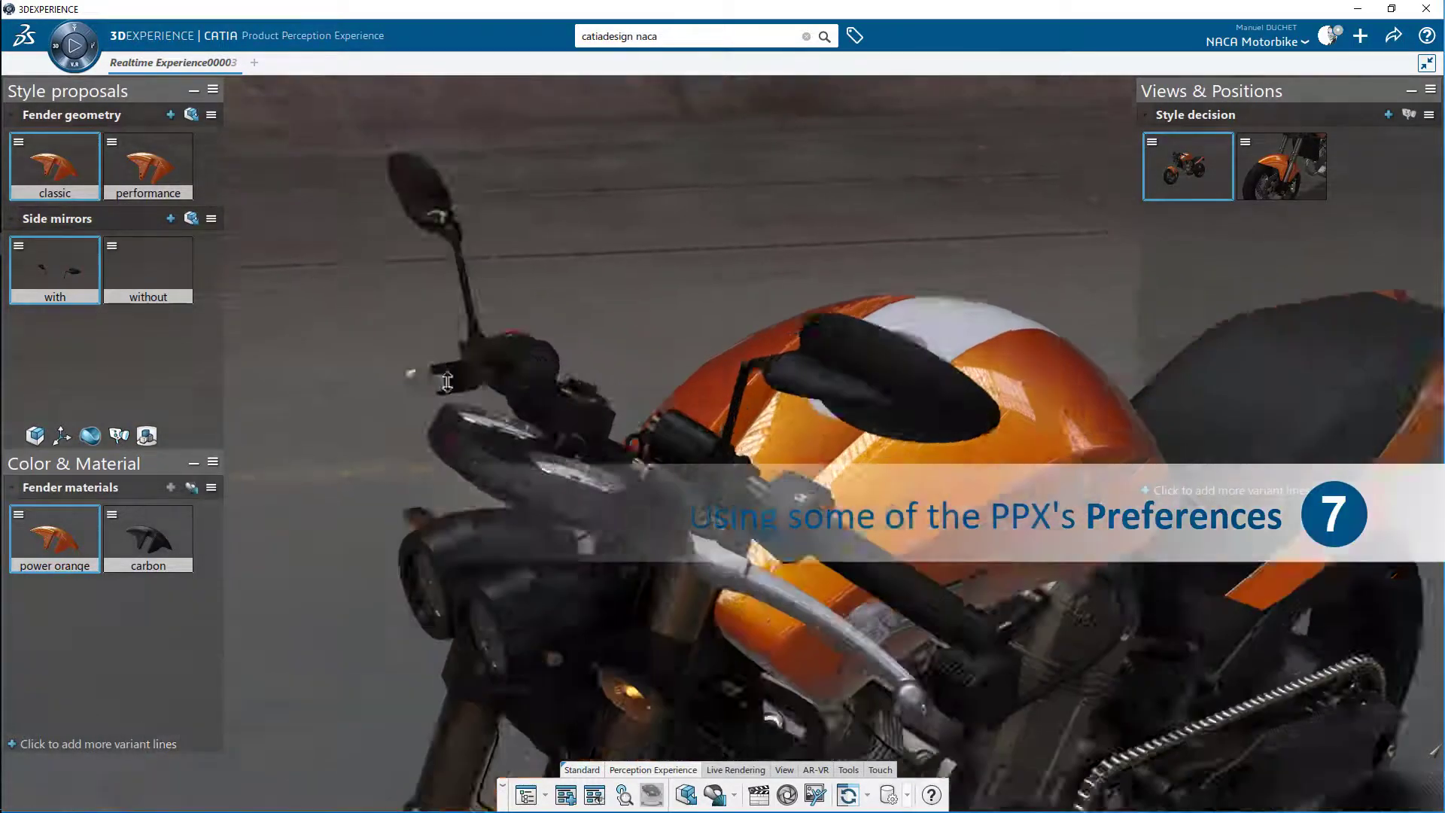
middle_drag(527, 316, 542, 242)
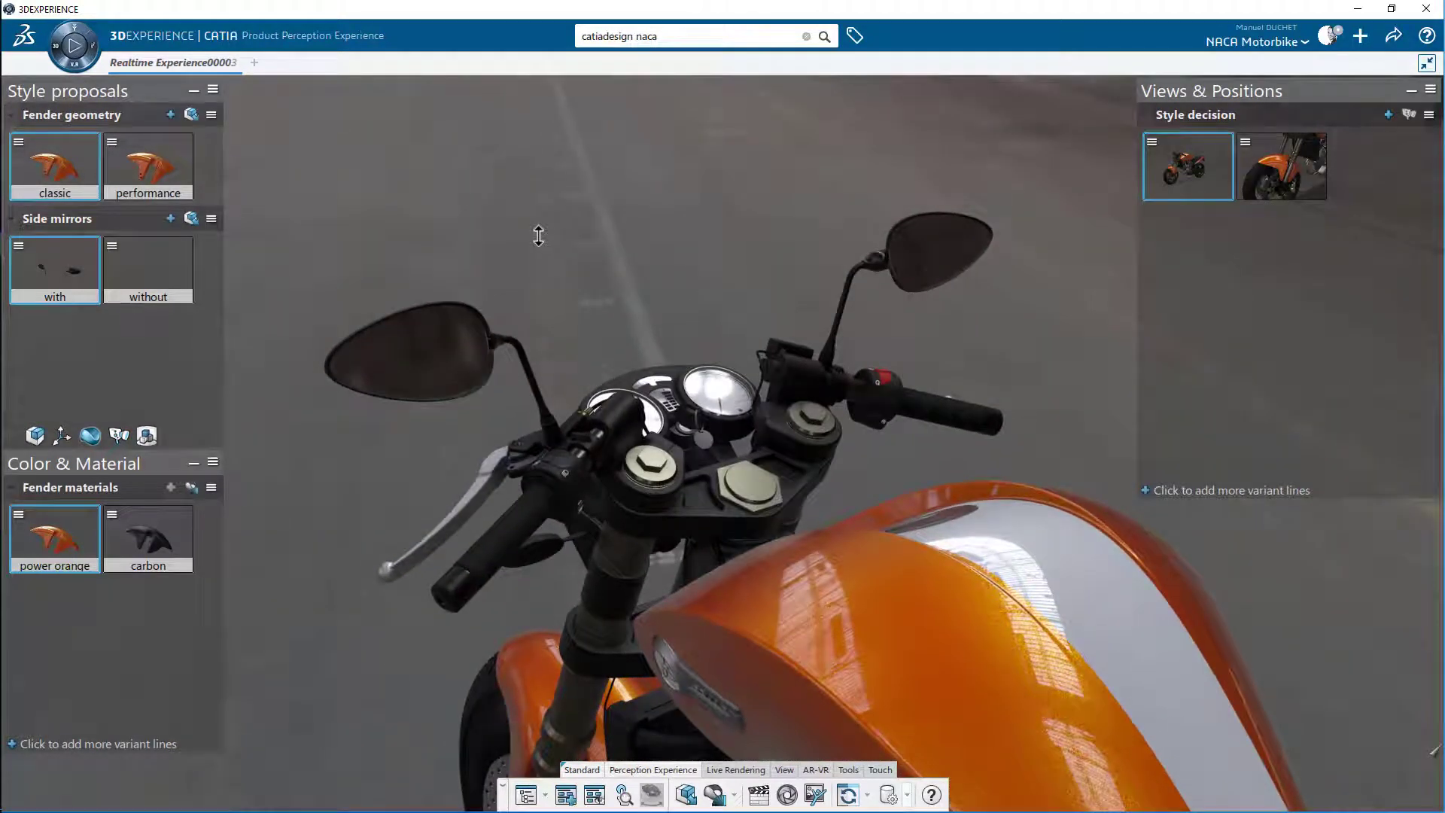
click(1329, 35)
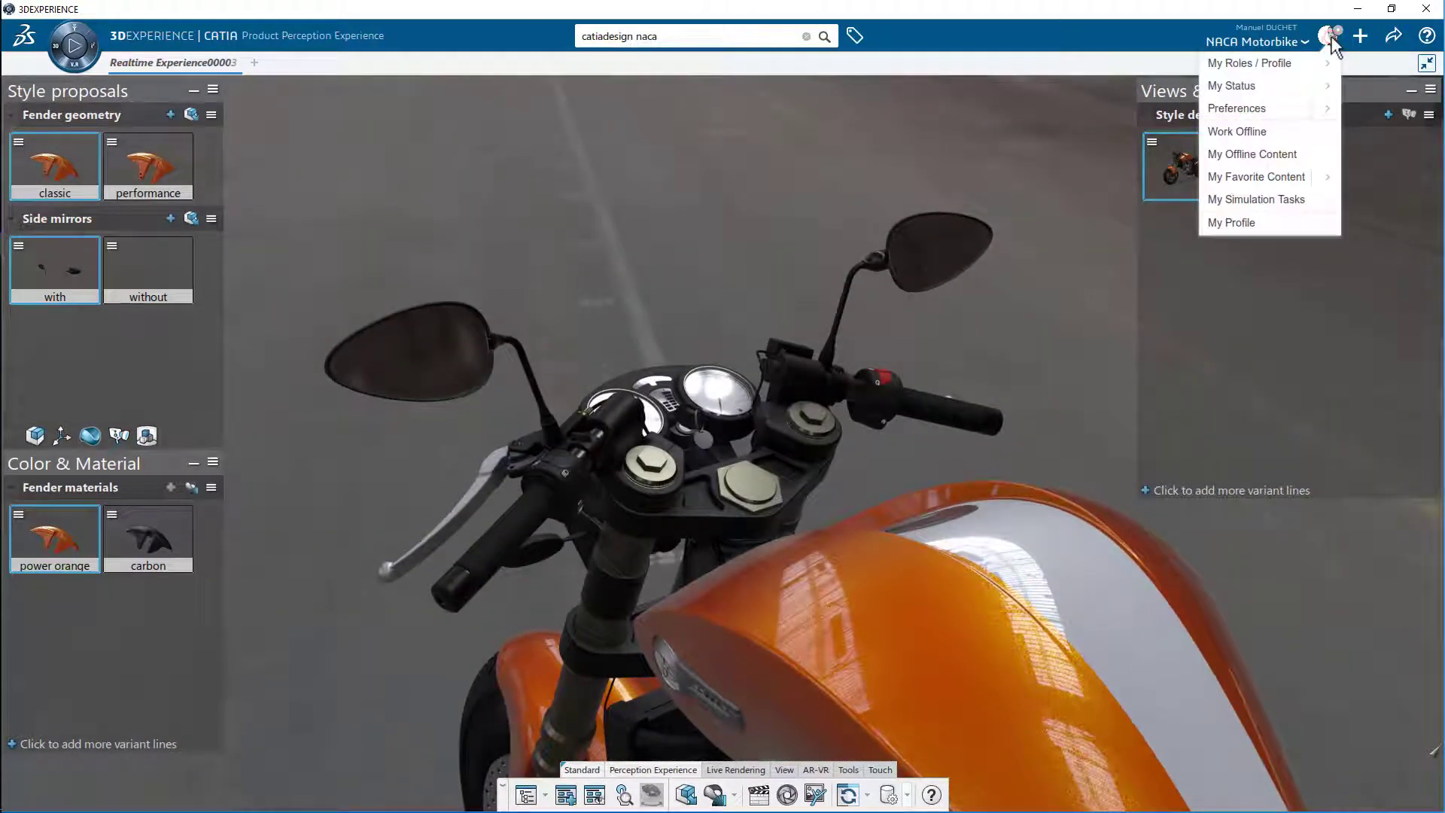
click(1255, 113)
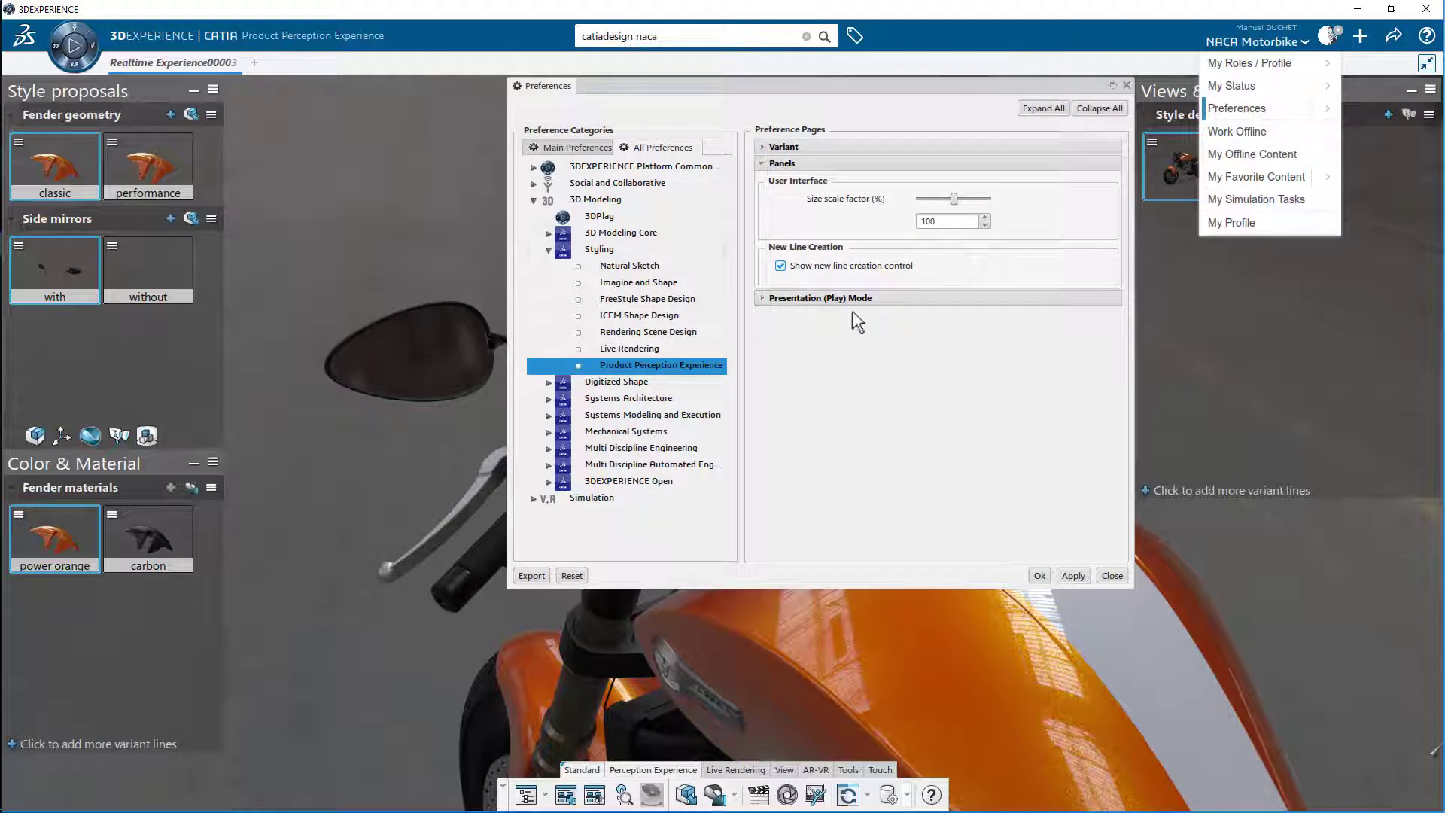
click(797, 147)
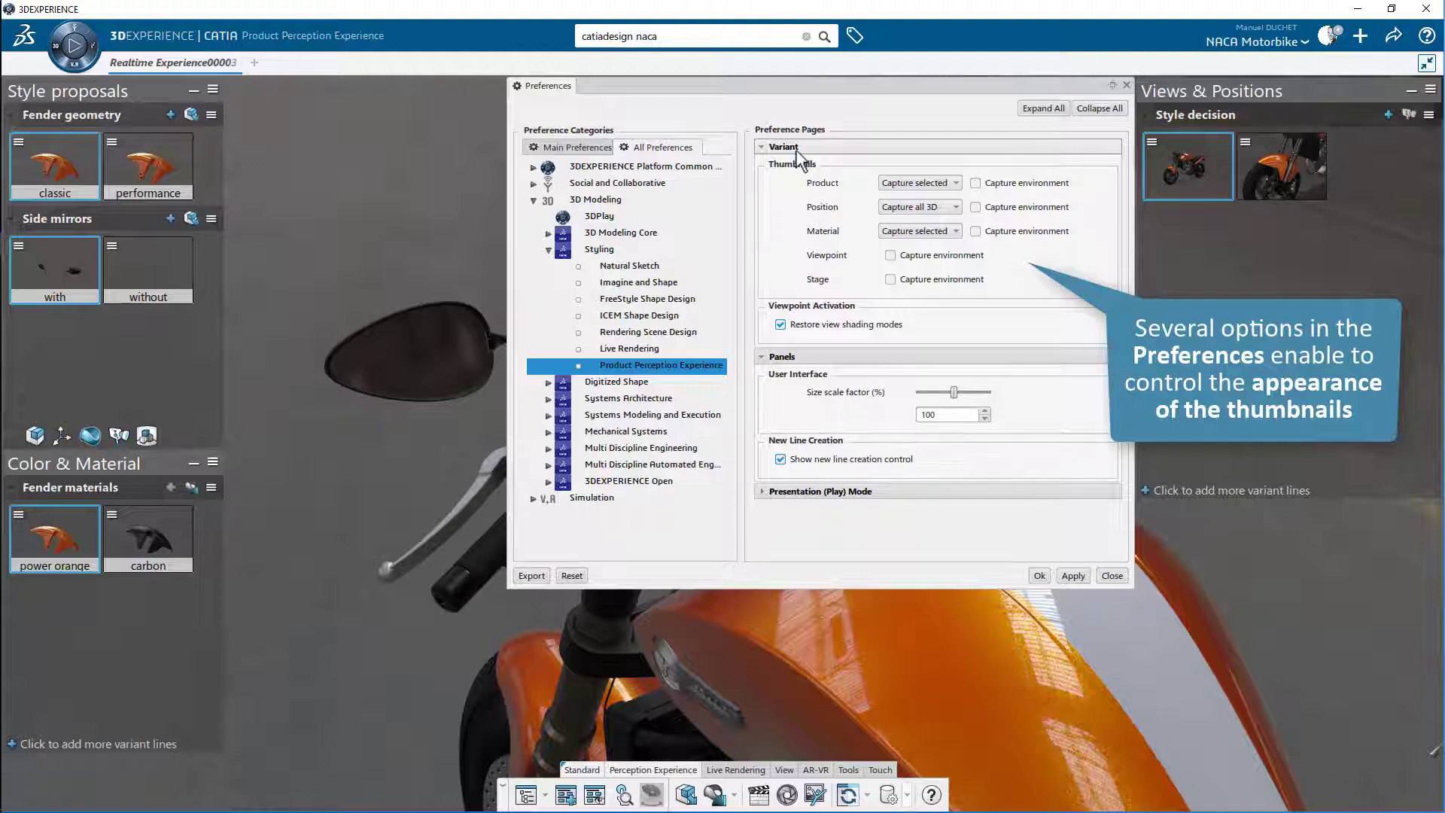
click(919, 183)
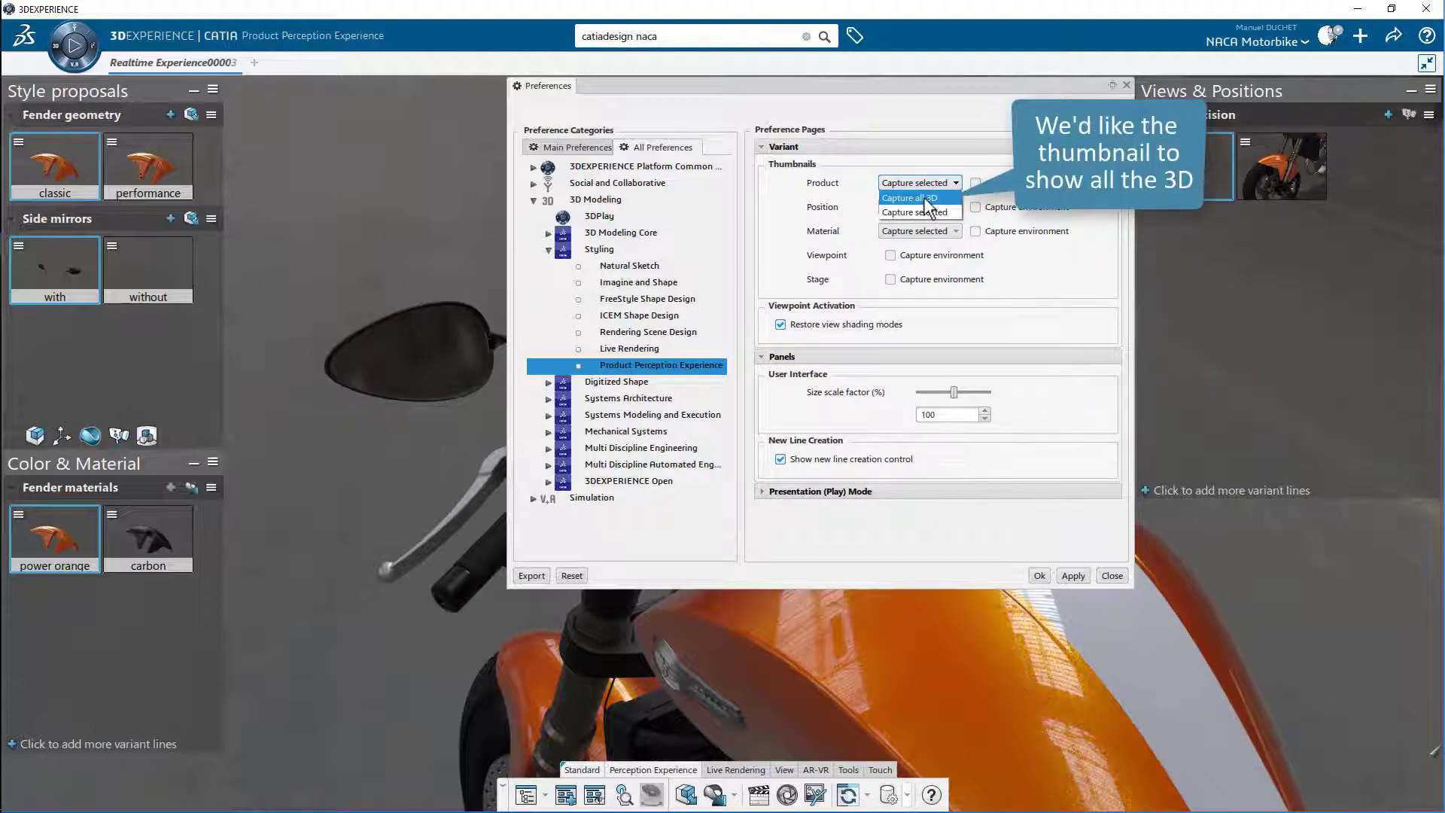
click(910, 198)
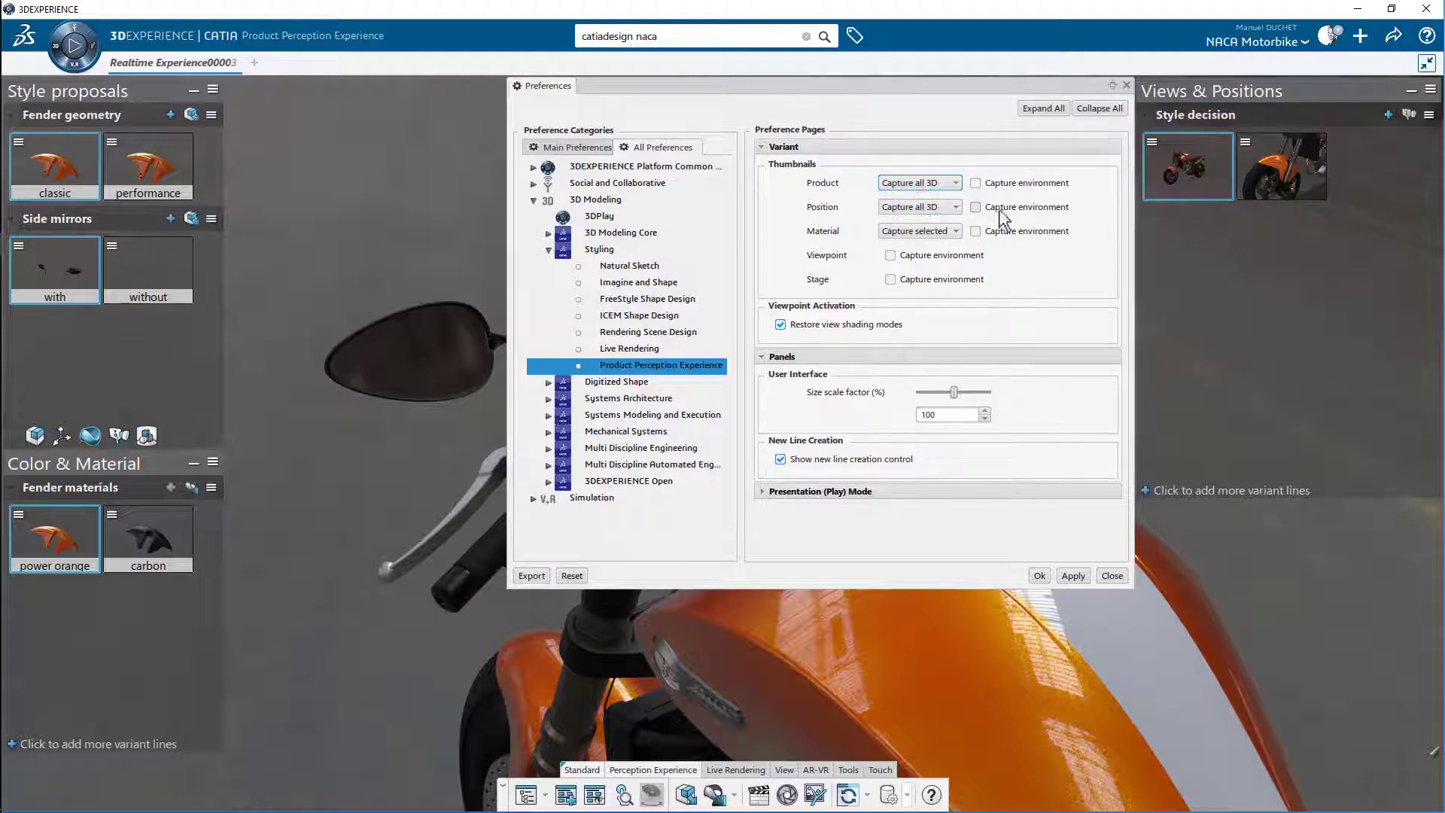
Step: Apply the thumbnail preference and refresh all thumbnails of the Side mirrors line
drag(806, 90, 1096, 124)
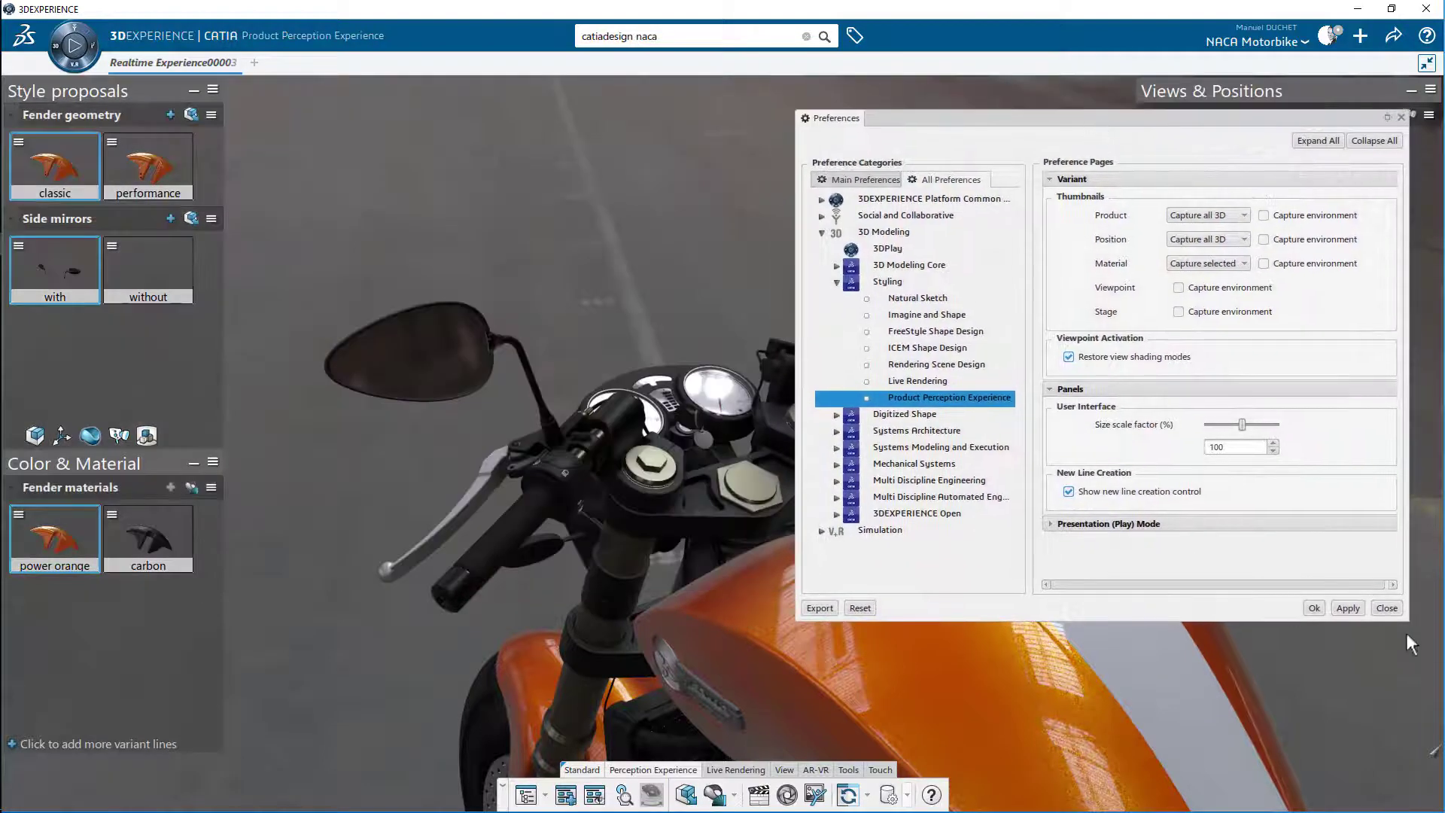
click(1348, 608)
click(210, 218)
click(286, 248)
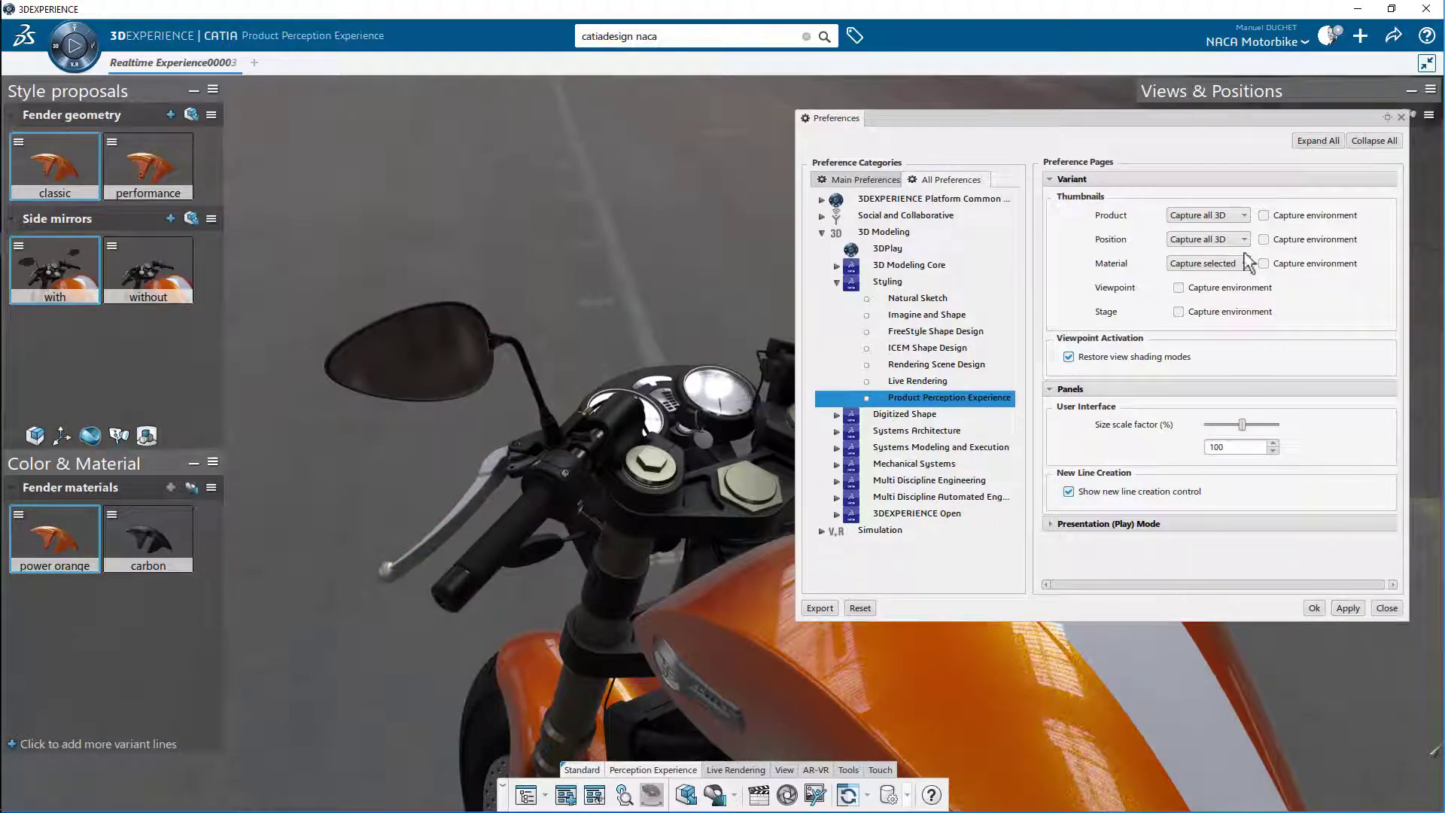
Step: Set the product variant thumbnails back to Capture selected and accept the preferences
click(1231, 218)
click(1223, 249)
click(1314, 608)
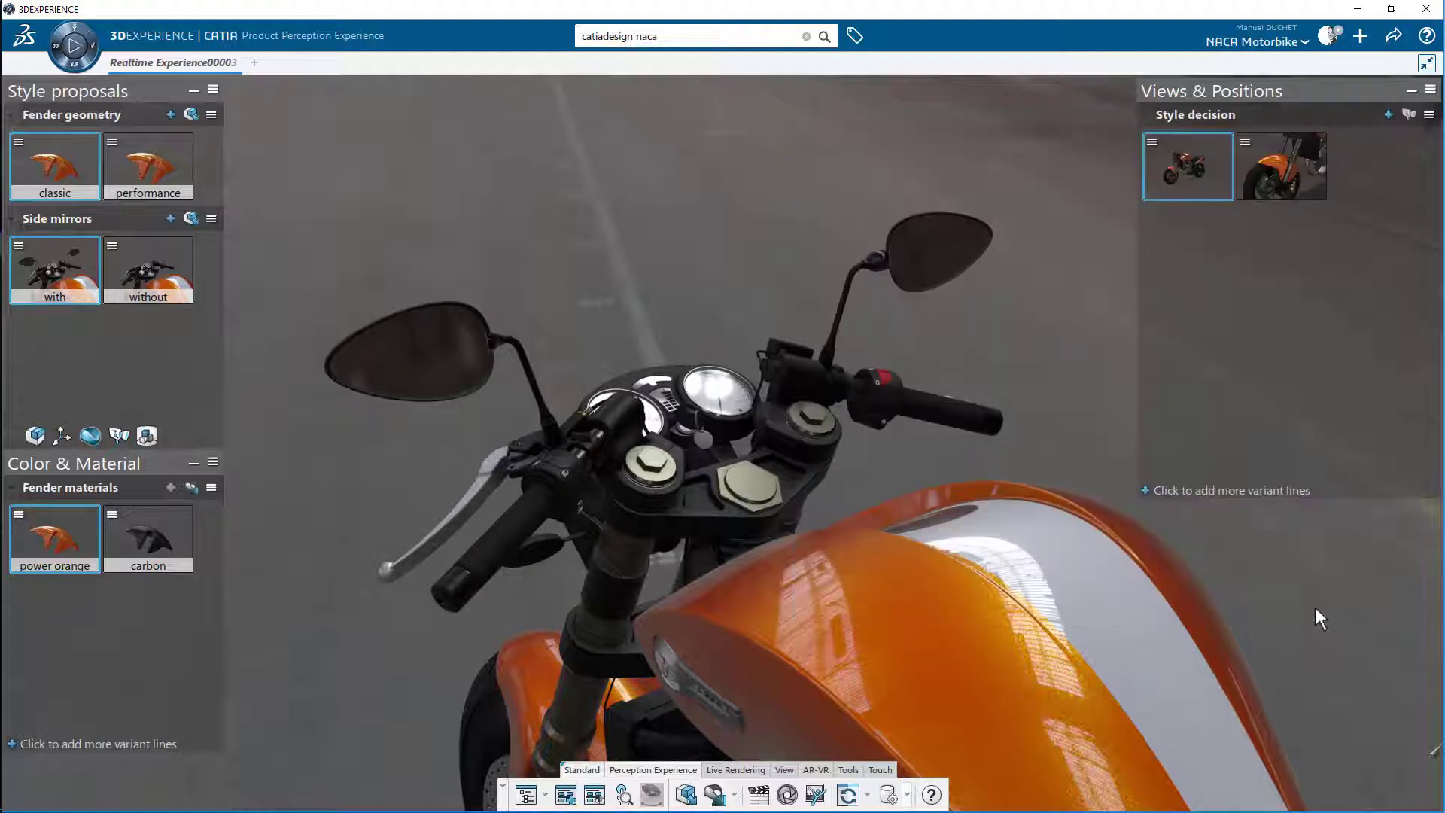
Step: Save the current close-up of the handlebars and mirrors as a new viewpoint in the Style decision line
click(1388, 114)
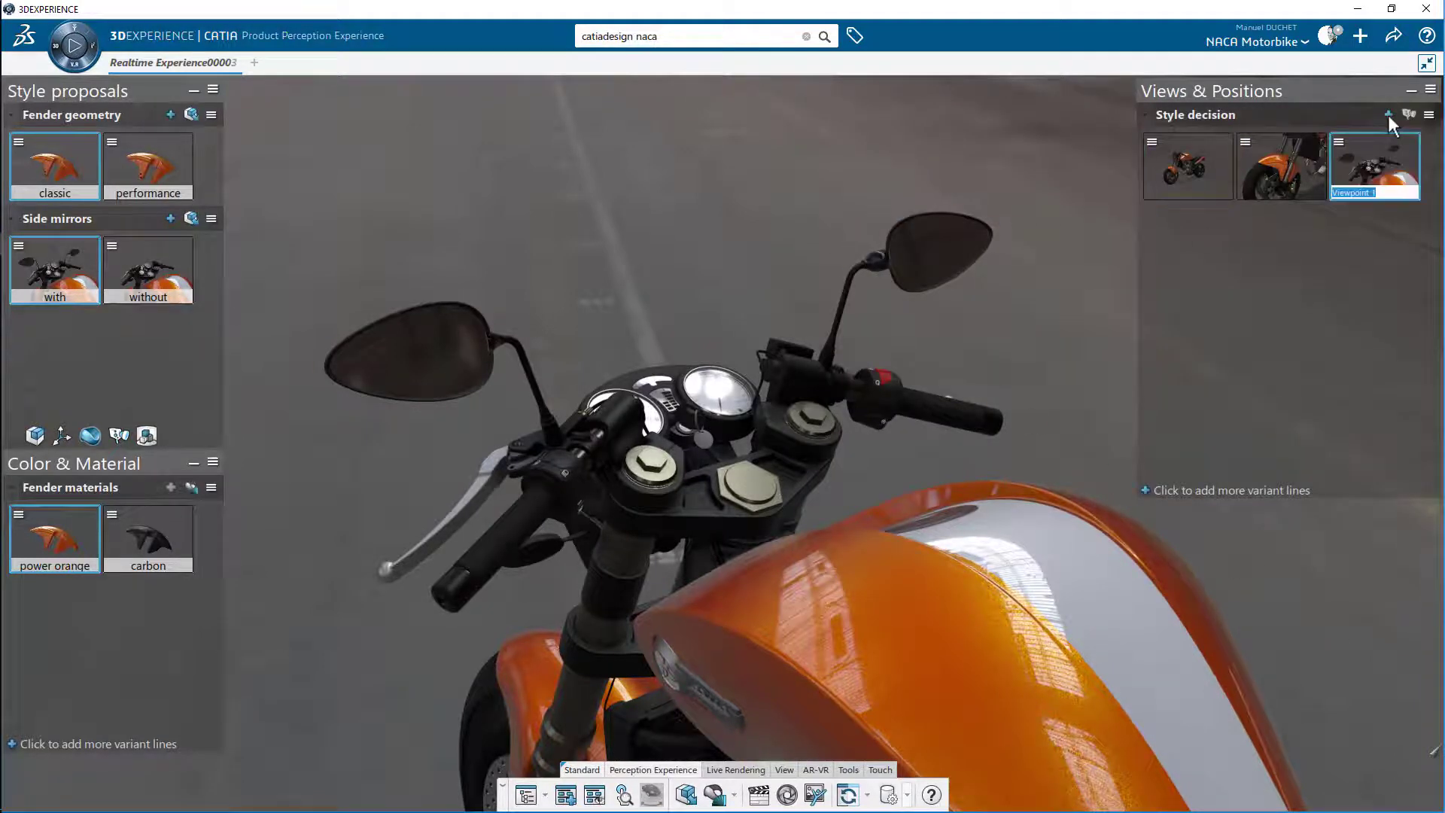
key(Return)
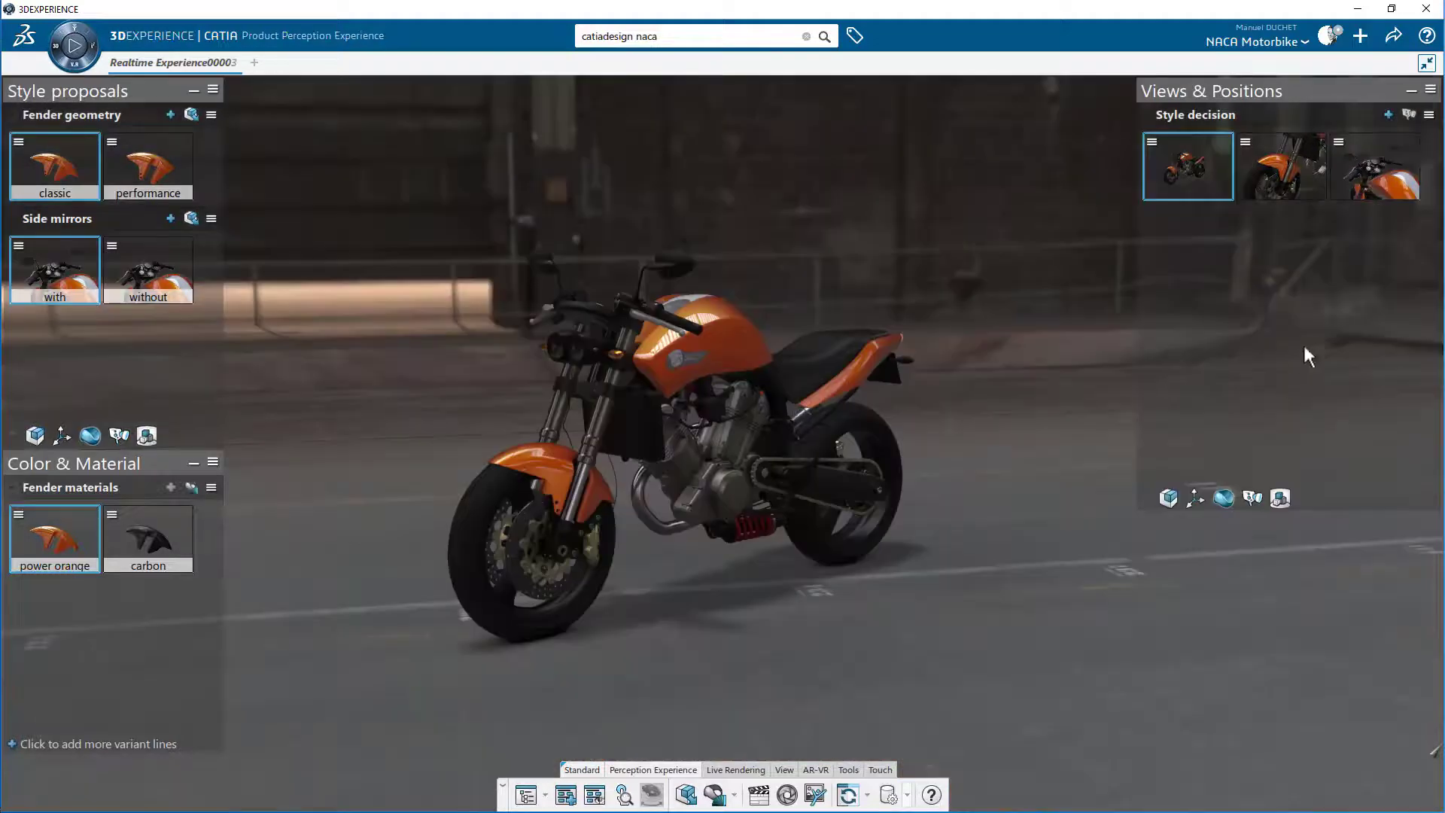
Step: Turn off Show new line creation control in the Product Perception Experience panel preferences and accept the change
click(1431, 89)
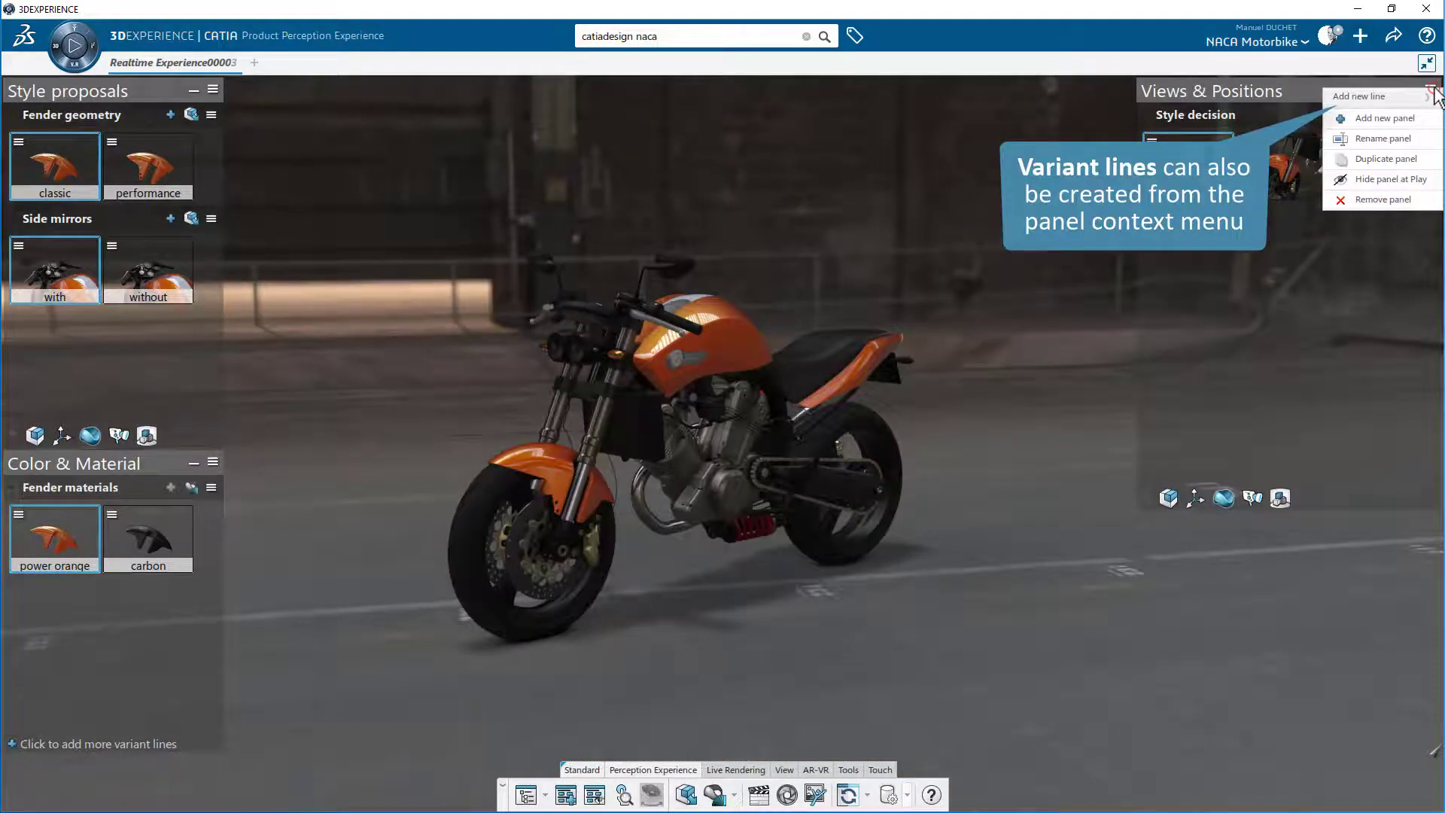
click(1329, 38)
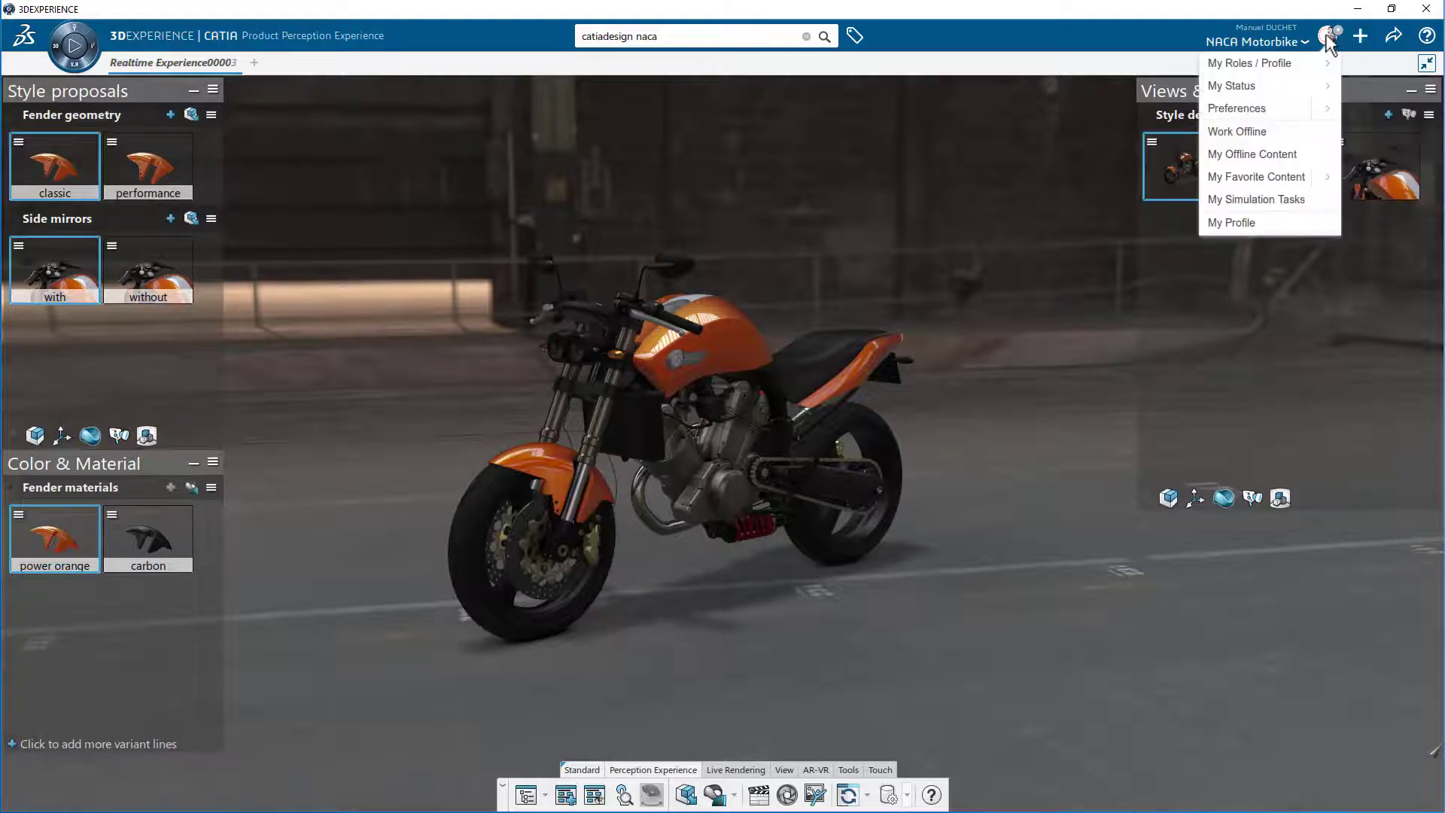
click(1261, 108)
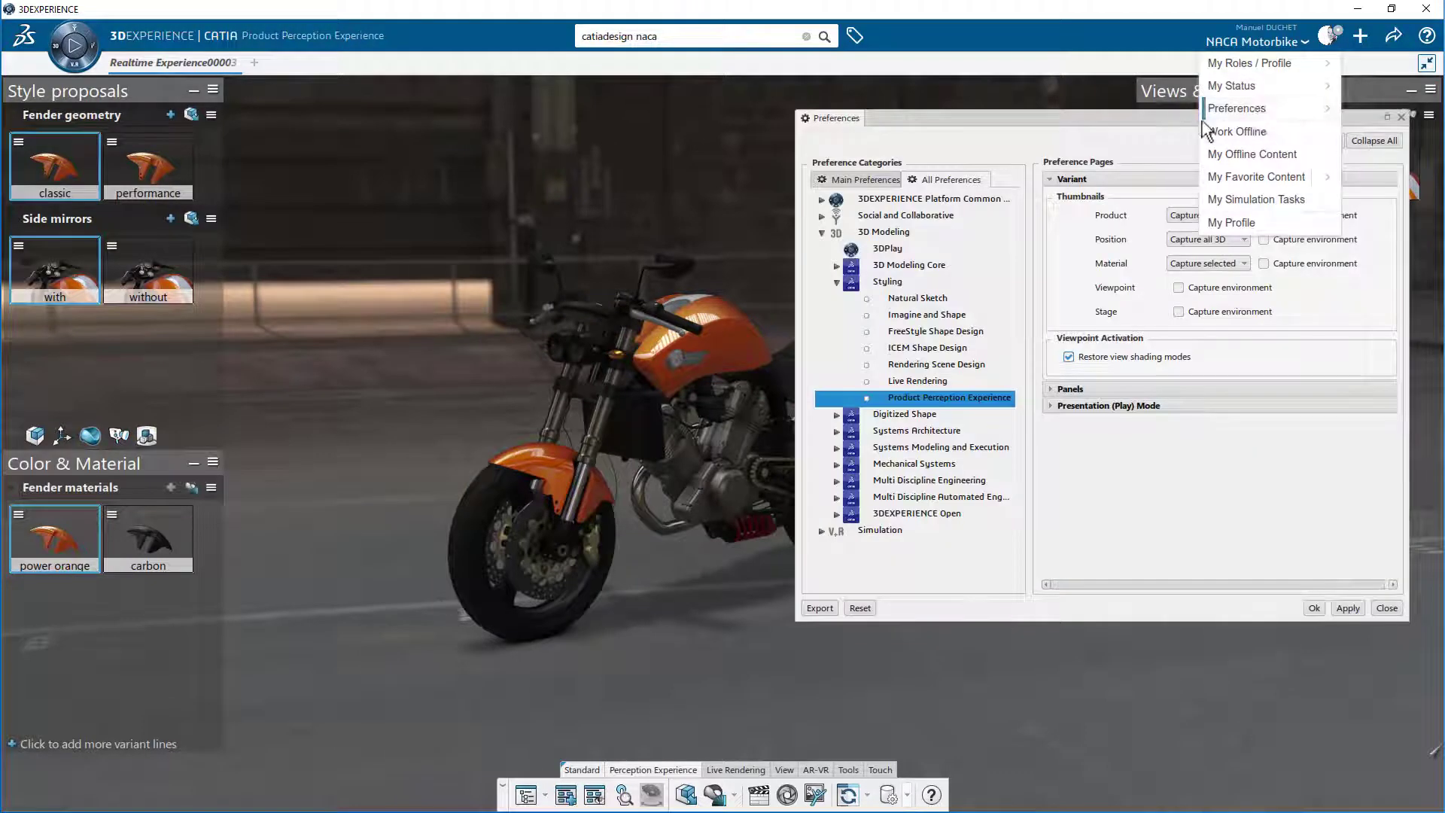
drag(1203, 122, 803, 122)
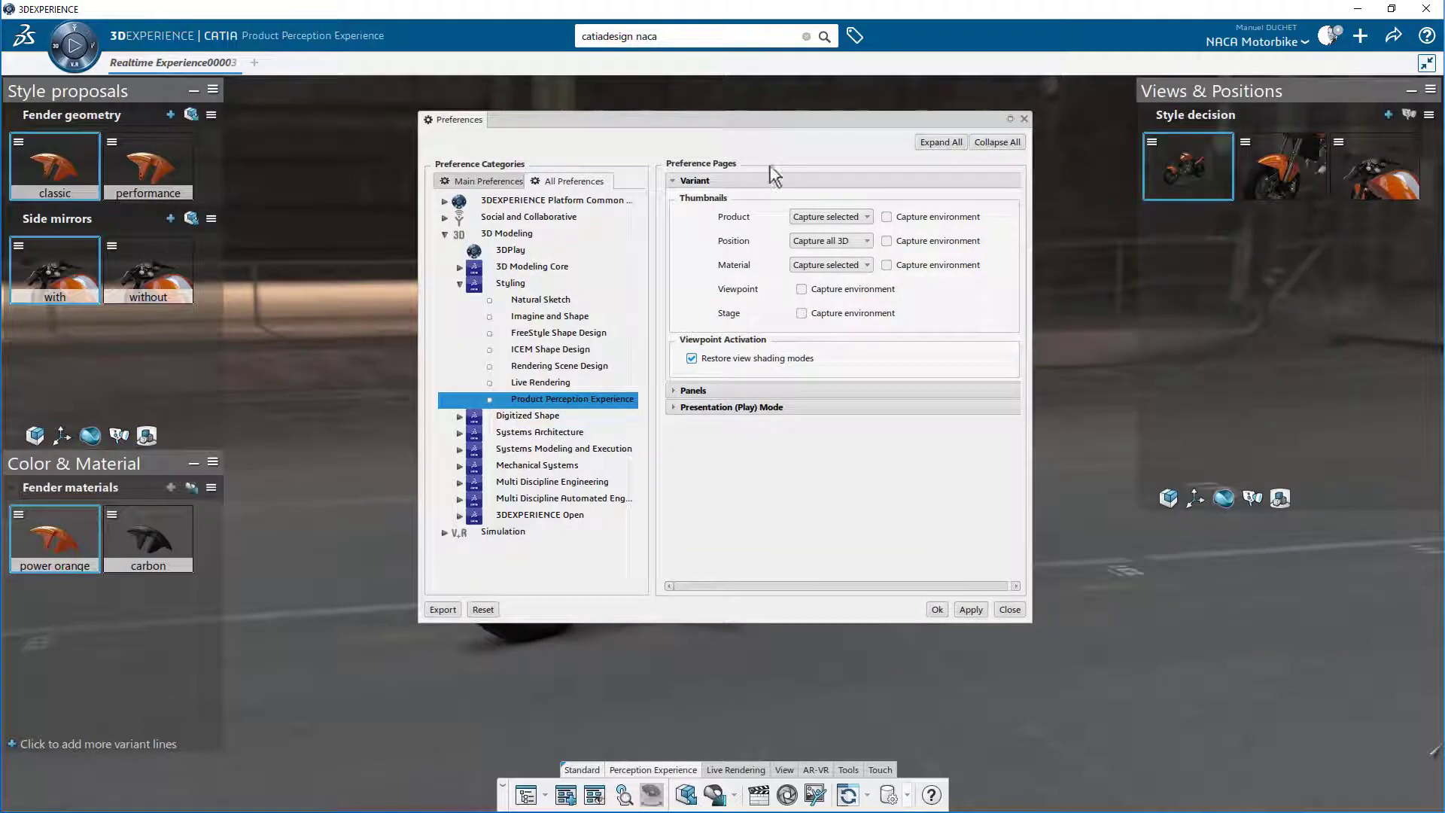
click(702, 391)
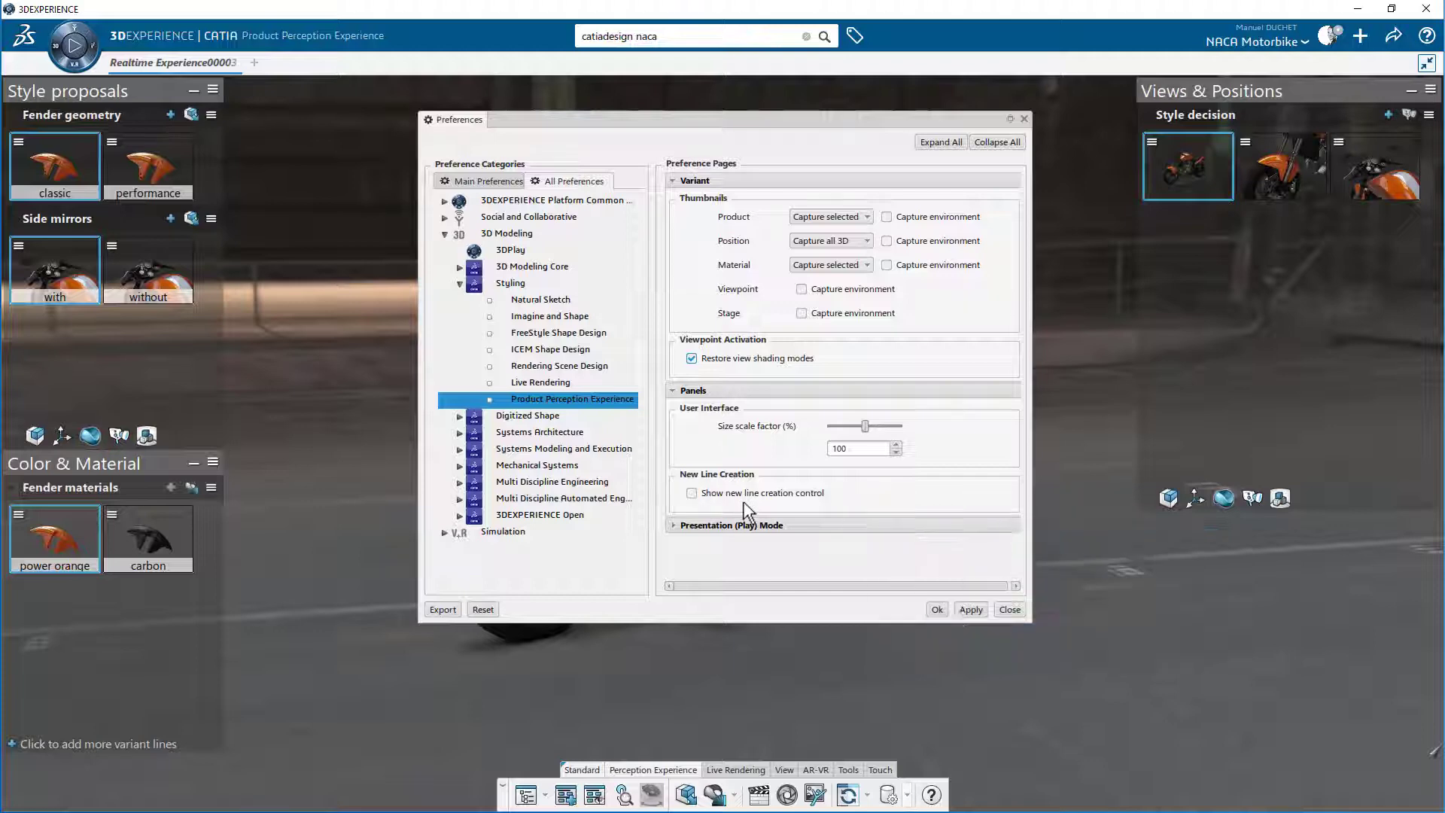
click(937, 610)
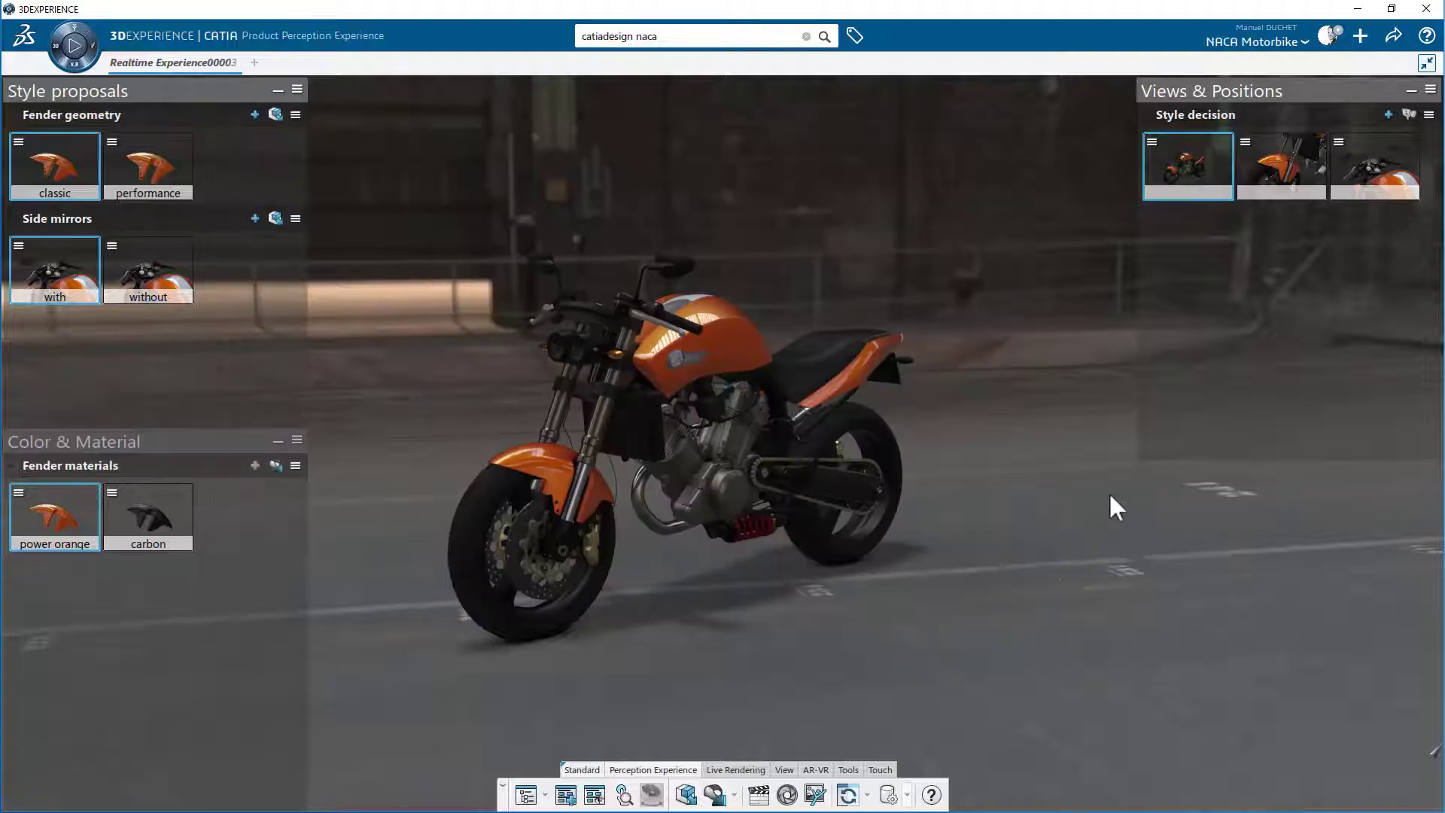
Step: Reconfirm the empty names of the three viewpoint variants in the Style decision line to clear their blank label bars
double_click(1188, 189)
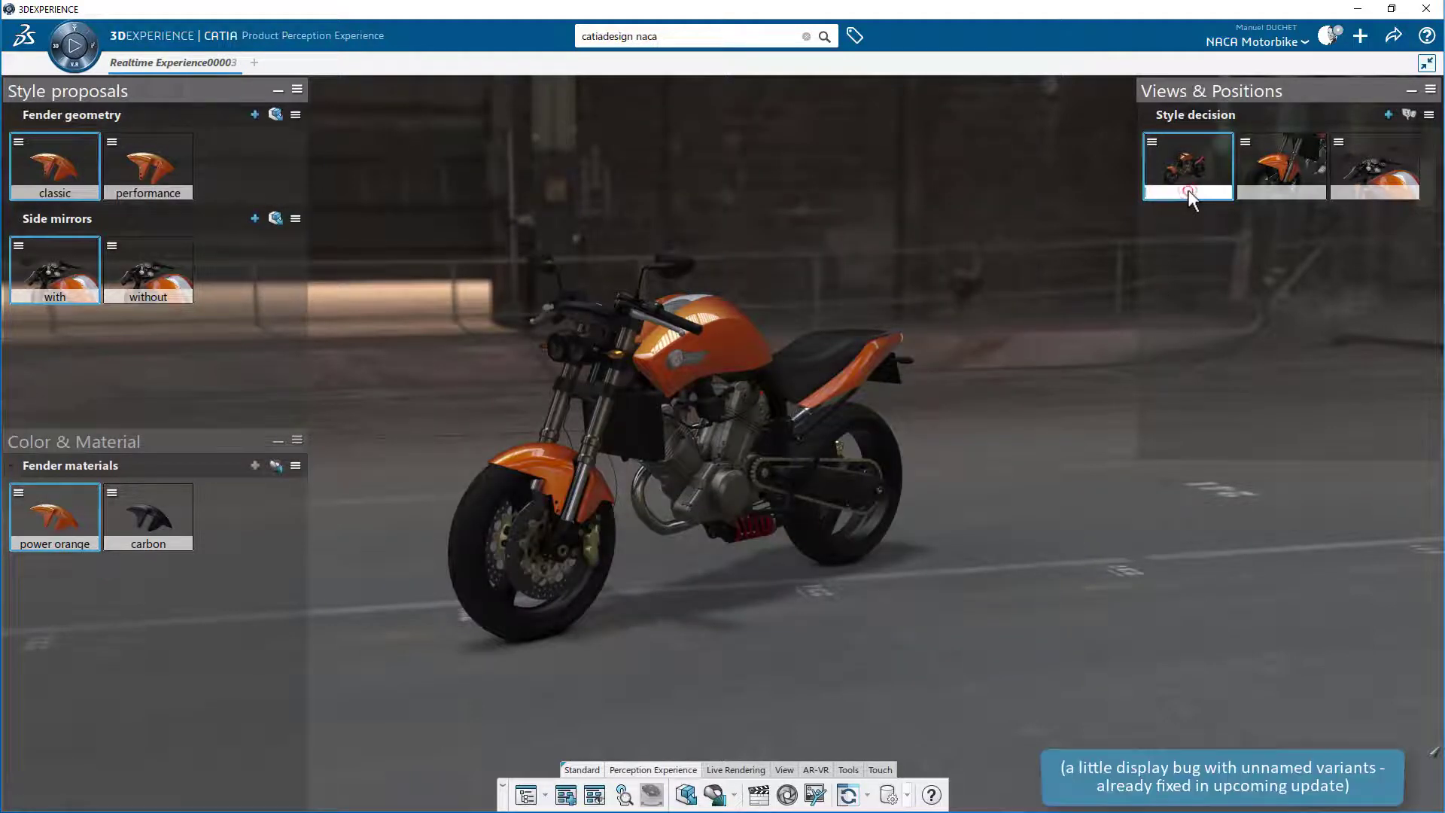
double_click(1259, 195)
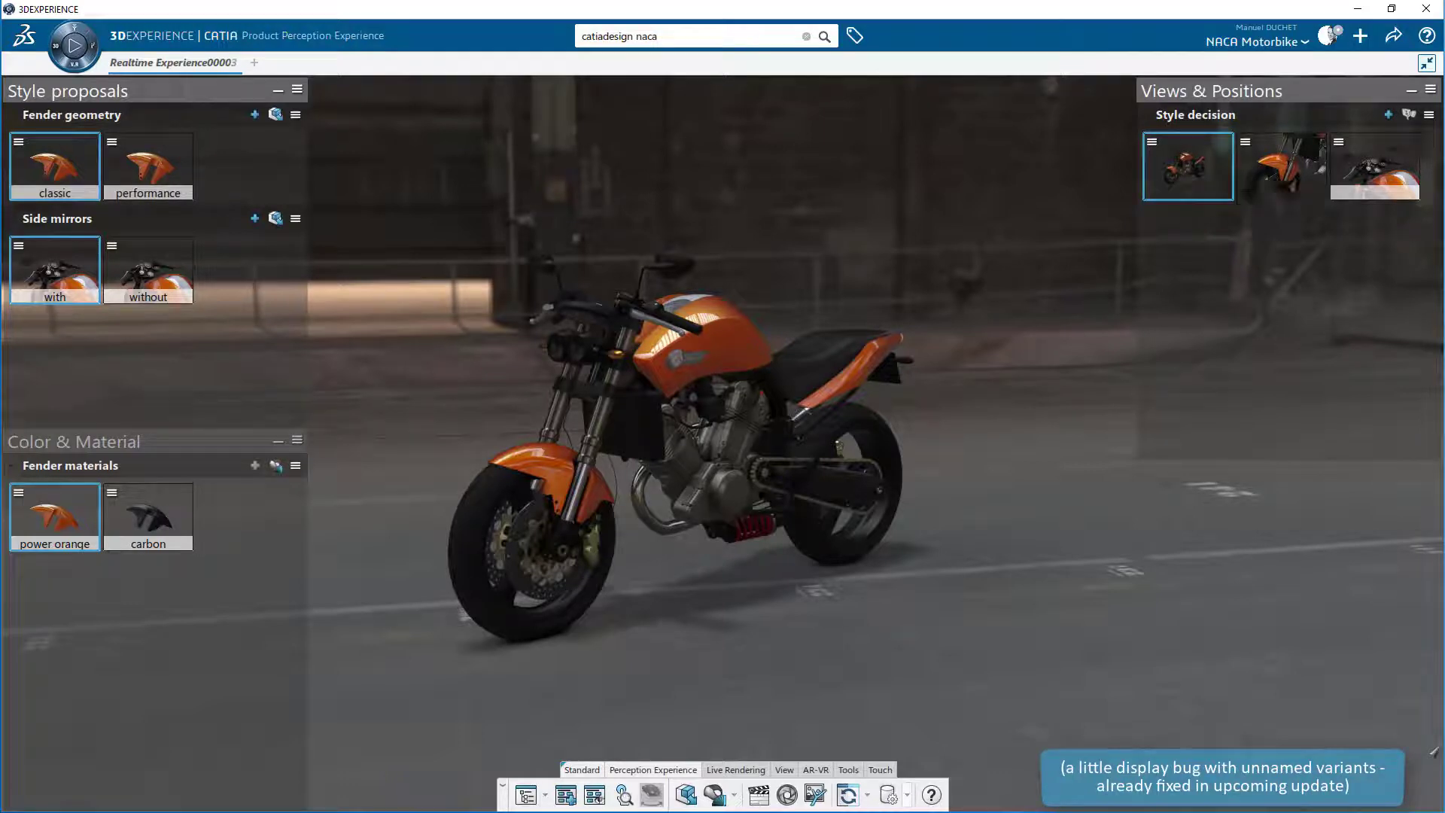
double_click(1346, 194)
key(Return)
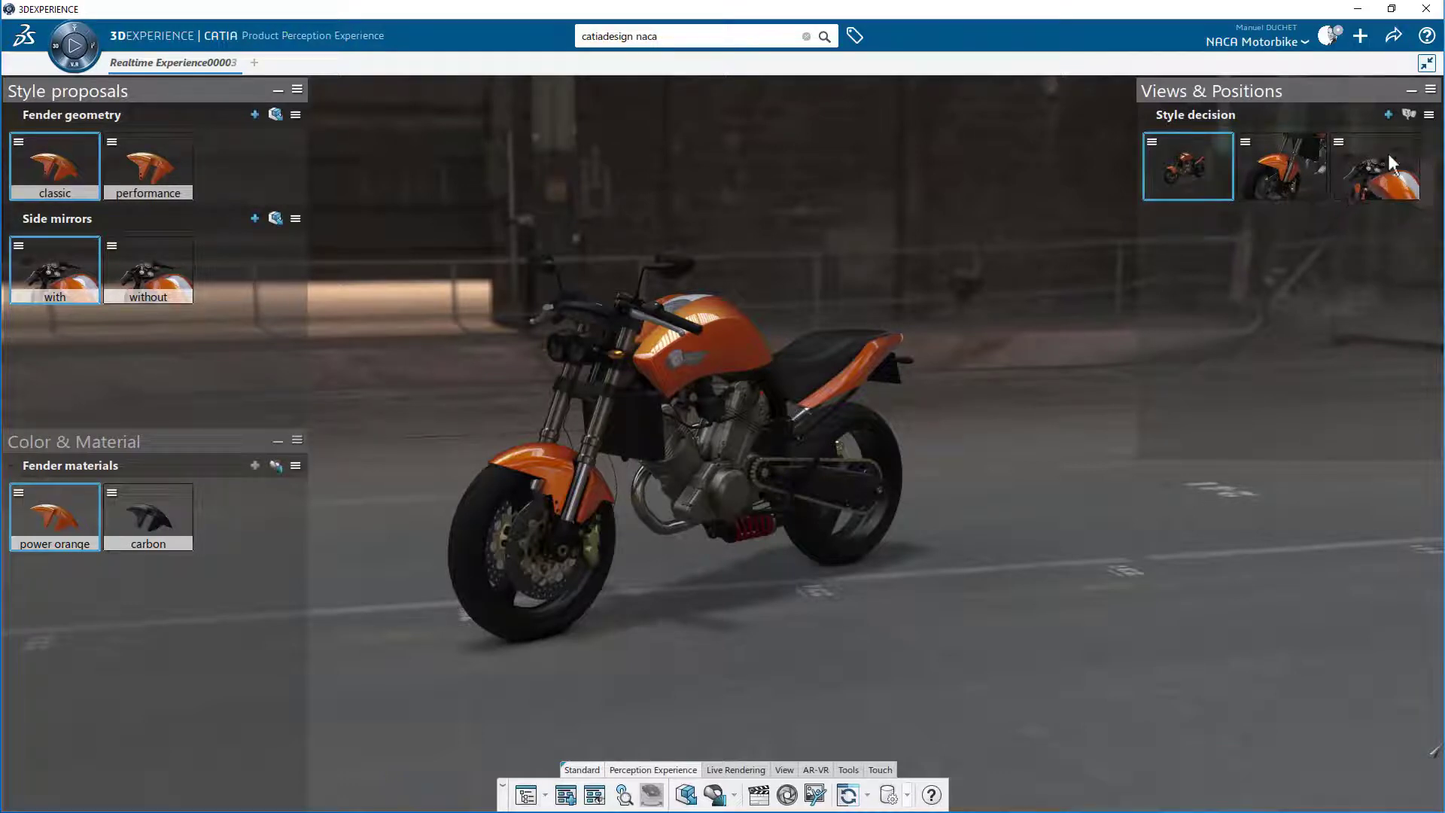
Step: Add a Position variant line named Design positions to the Views & Positions panel
click(1430, 89)
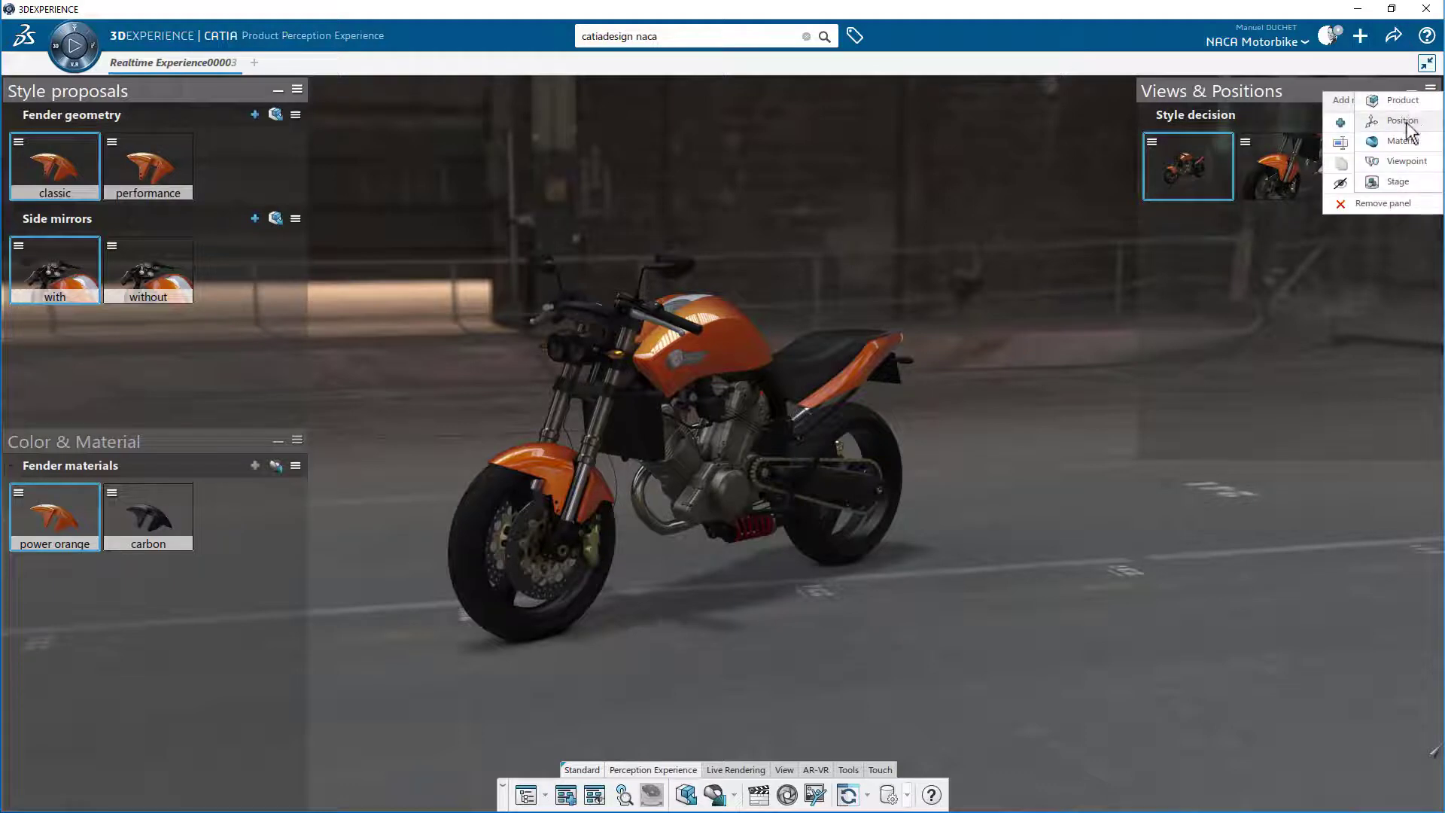
click(1400, 121)
text(Design positions)
key(Return)
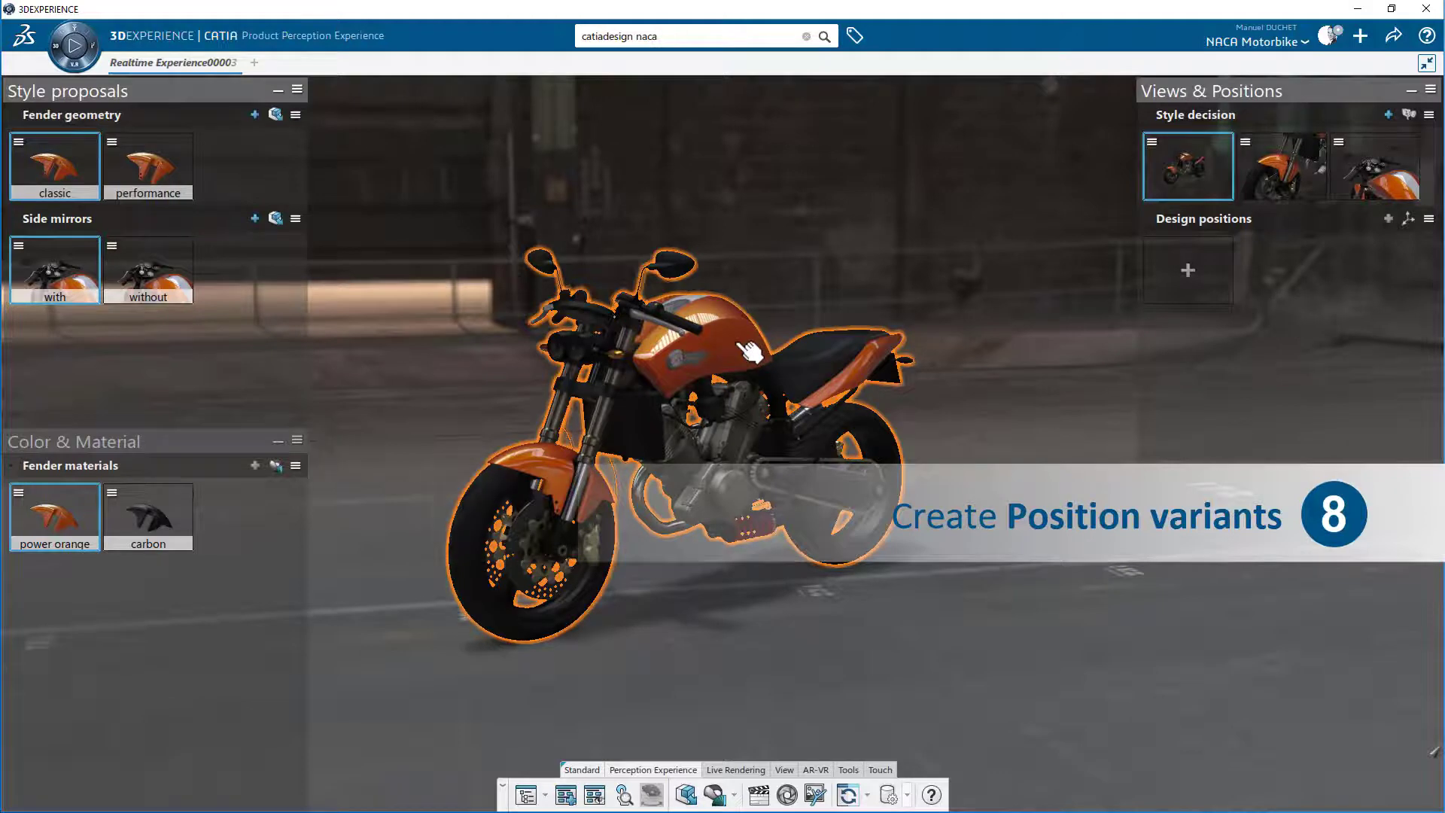
Step: Activate the without side mirrors variant and capture the whole bike's position in Design positions as Kickstand OFF
click(160, 271)
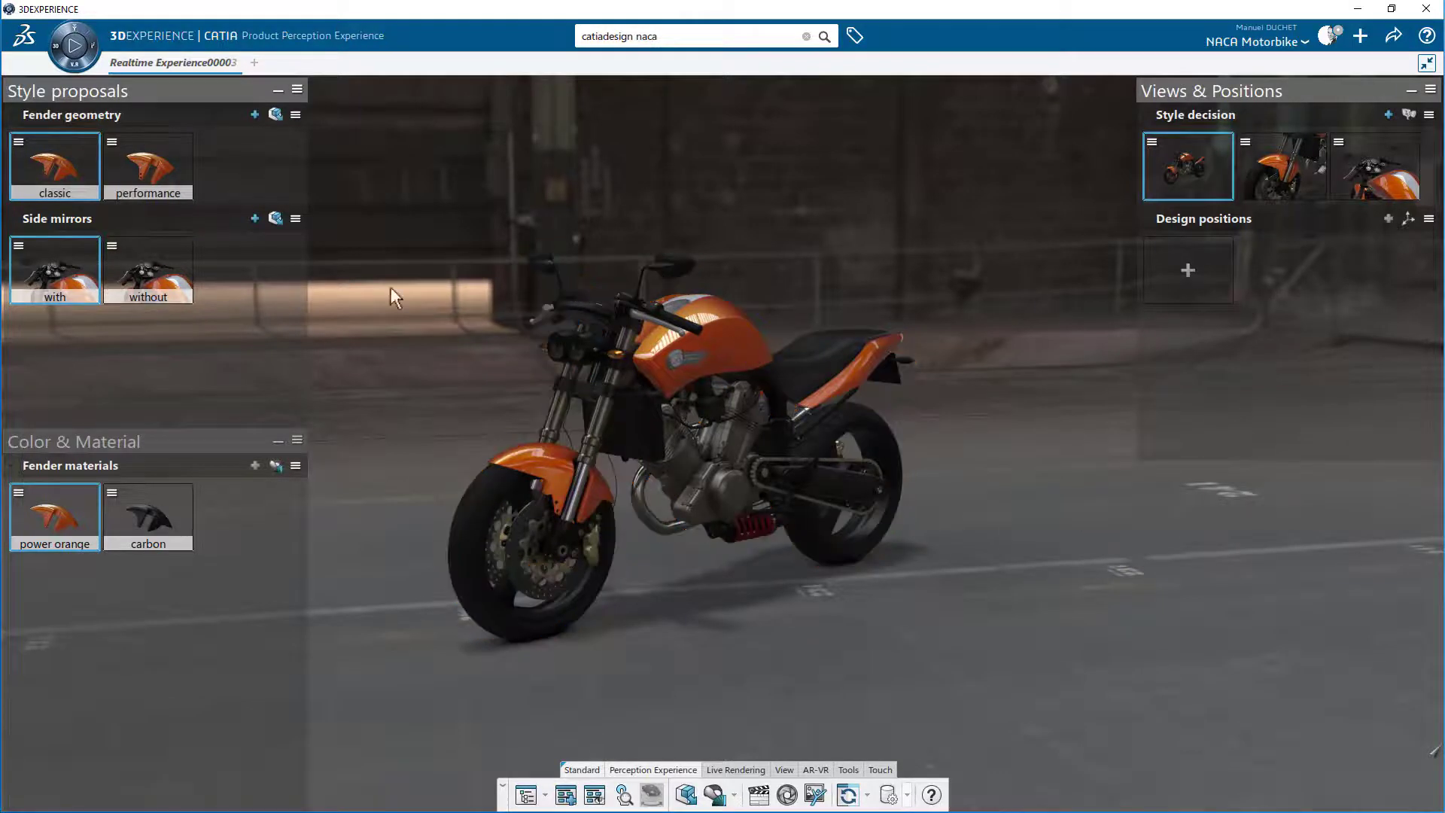
click(764, 352)
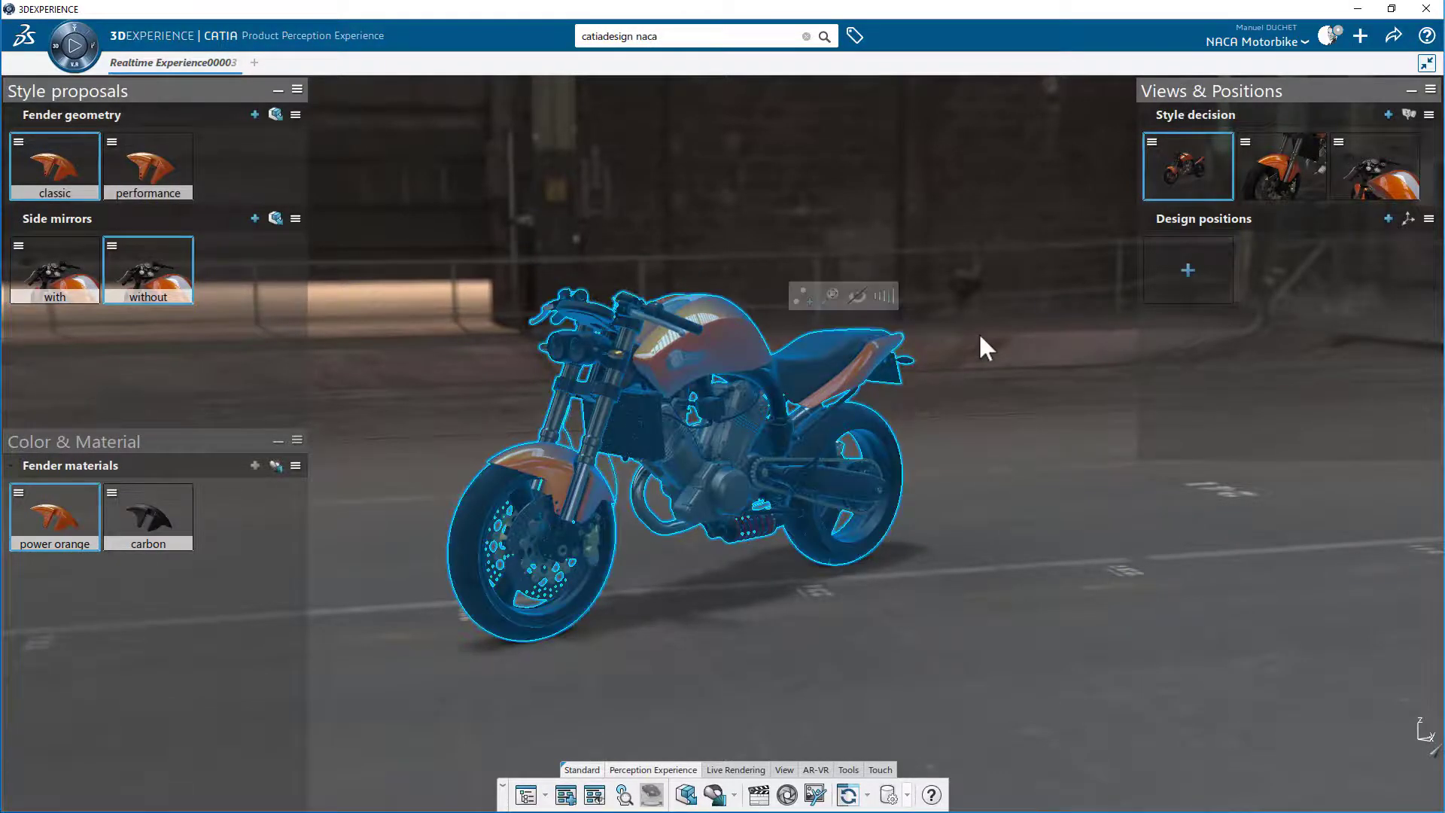
middle_drag(978, 391, 1039, 368)
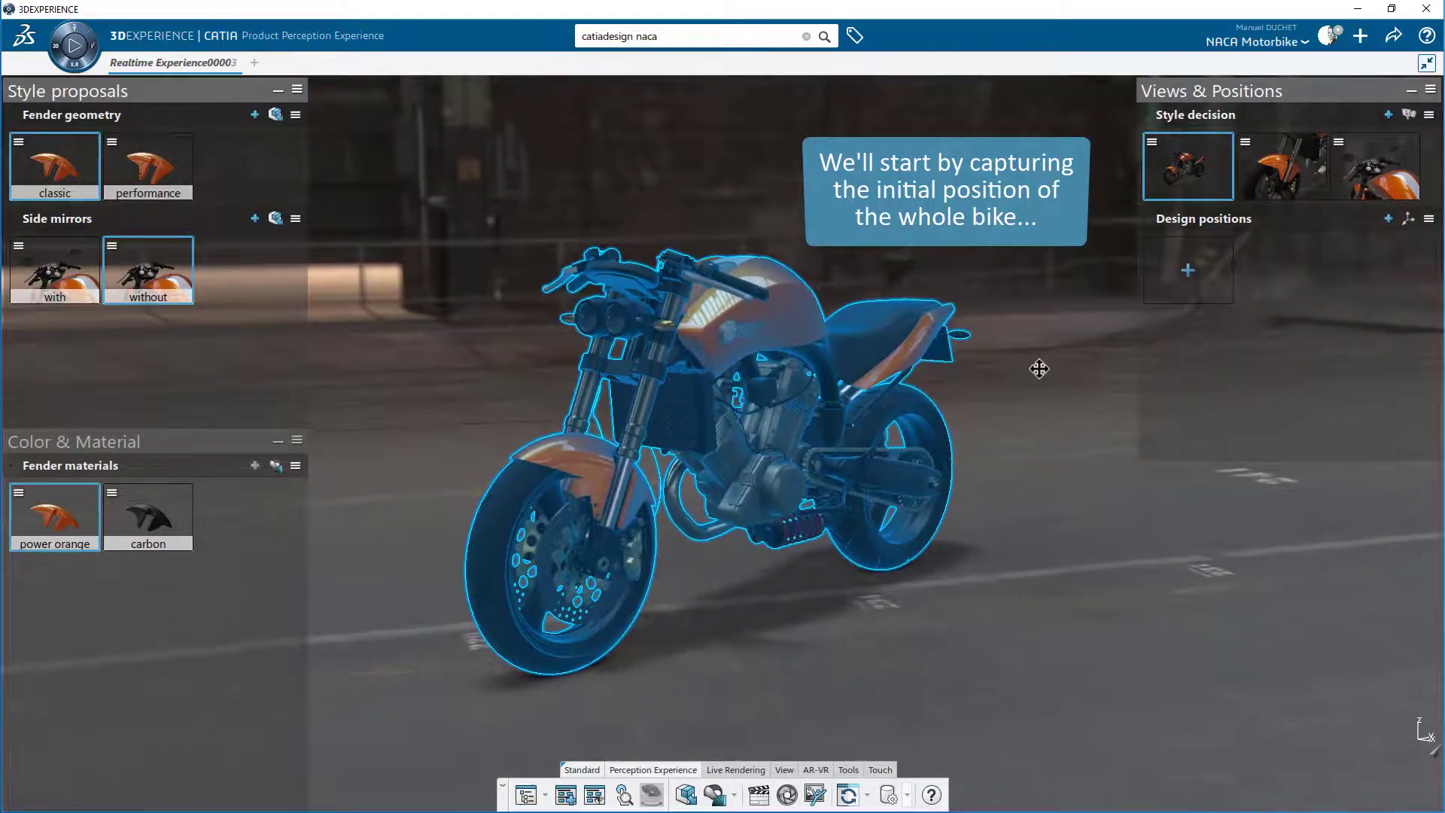
click(1188, 271)
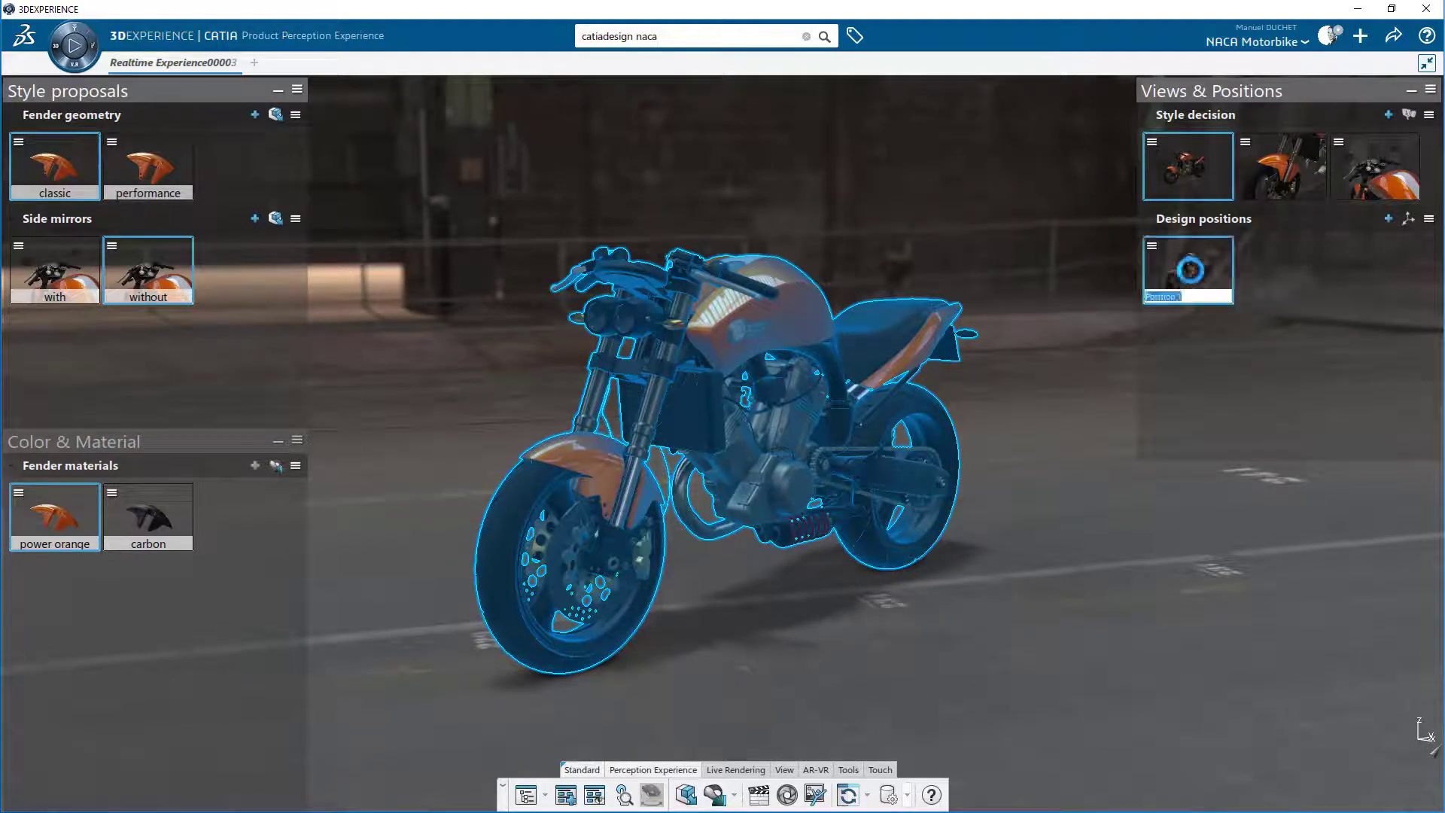
text(Kickstand OFF)
key(Return)
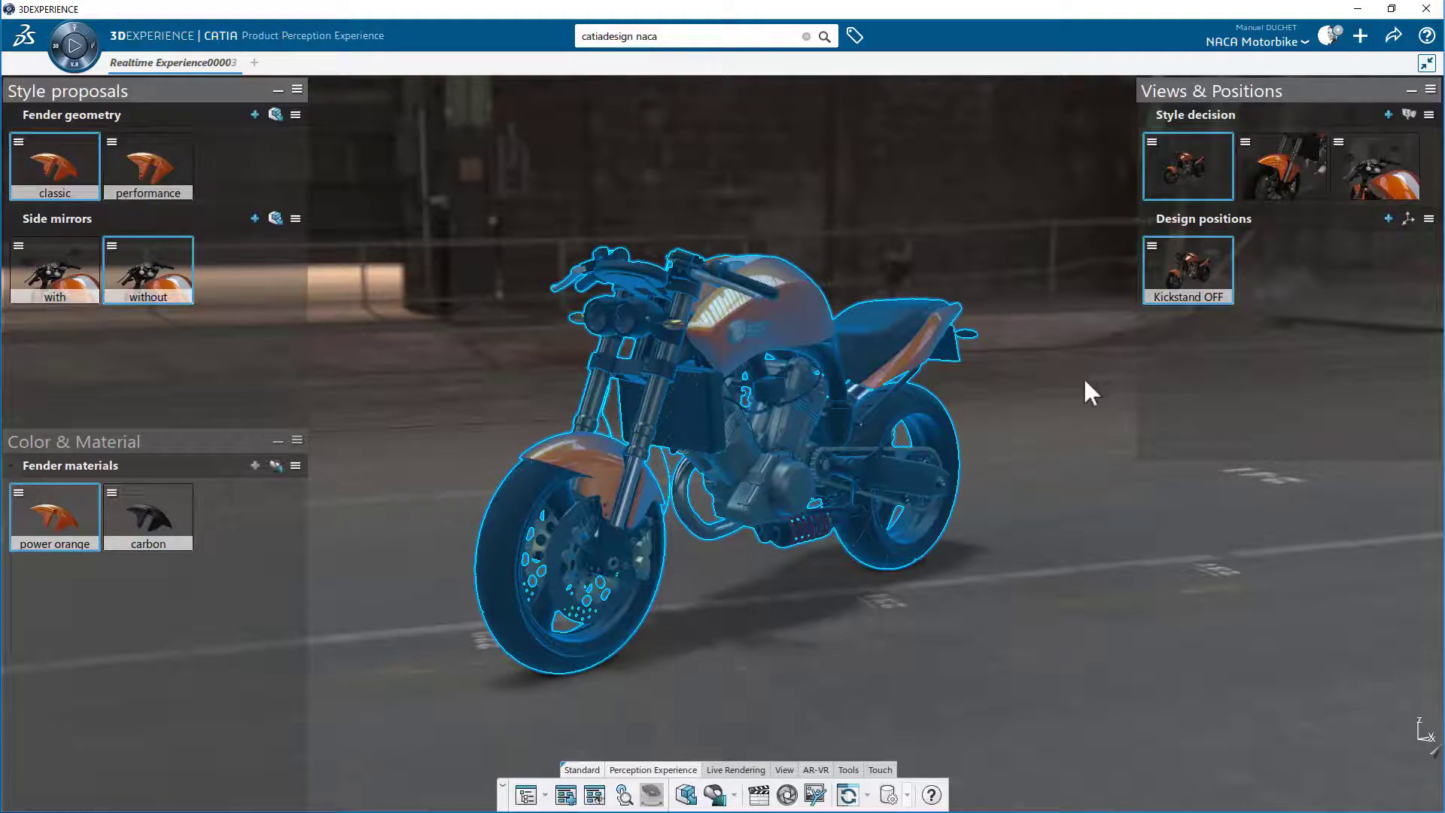
Step: Select the kickstand arm Support bequille.1 beside the red rear spring and add it to the Kickstand OFF position variant
click(1085, 380)
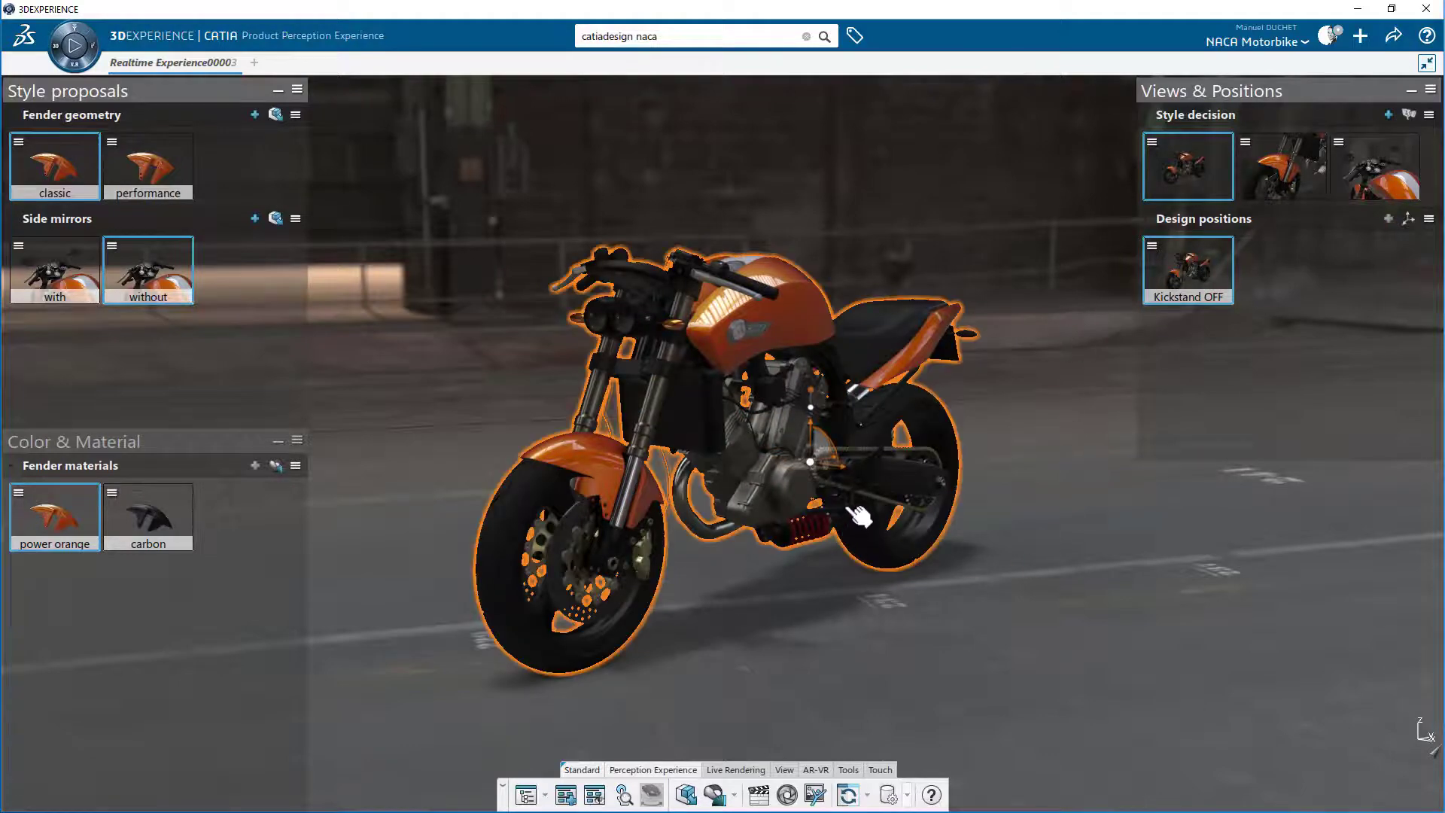
scroll(923, 596, up, 5)
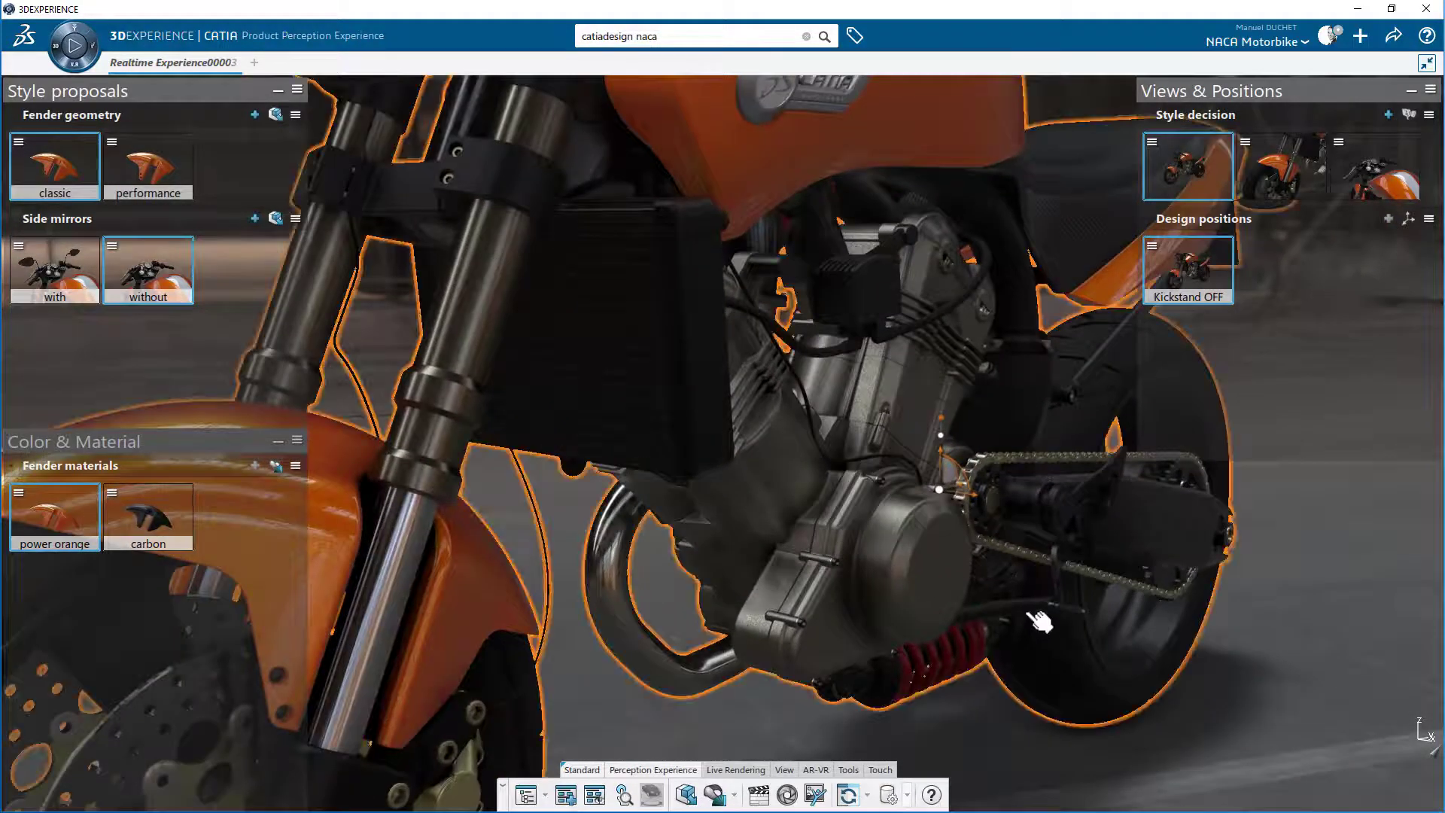
middle_click(1031, 614)
middle_drag(1129, 593, 954, 433)
middle_drag(691, 522, 747, 481)
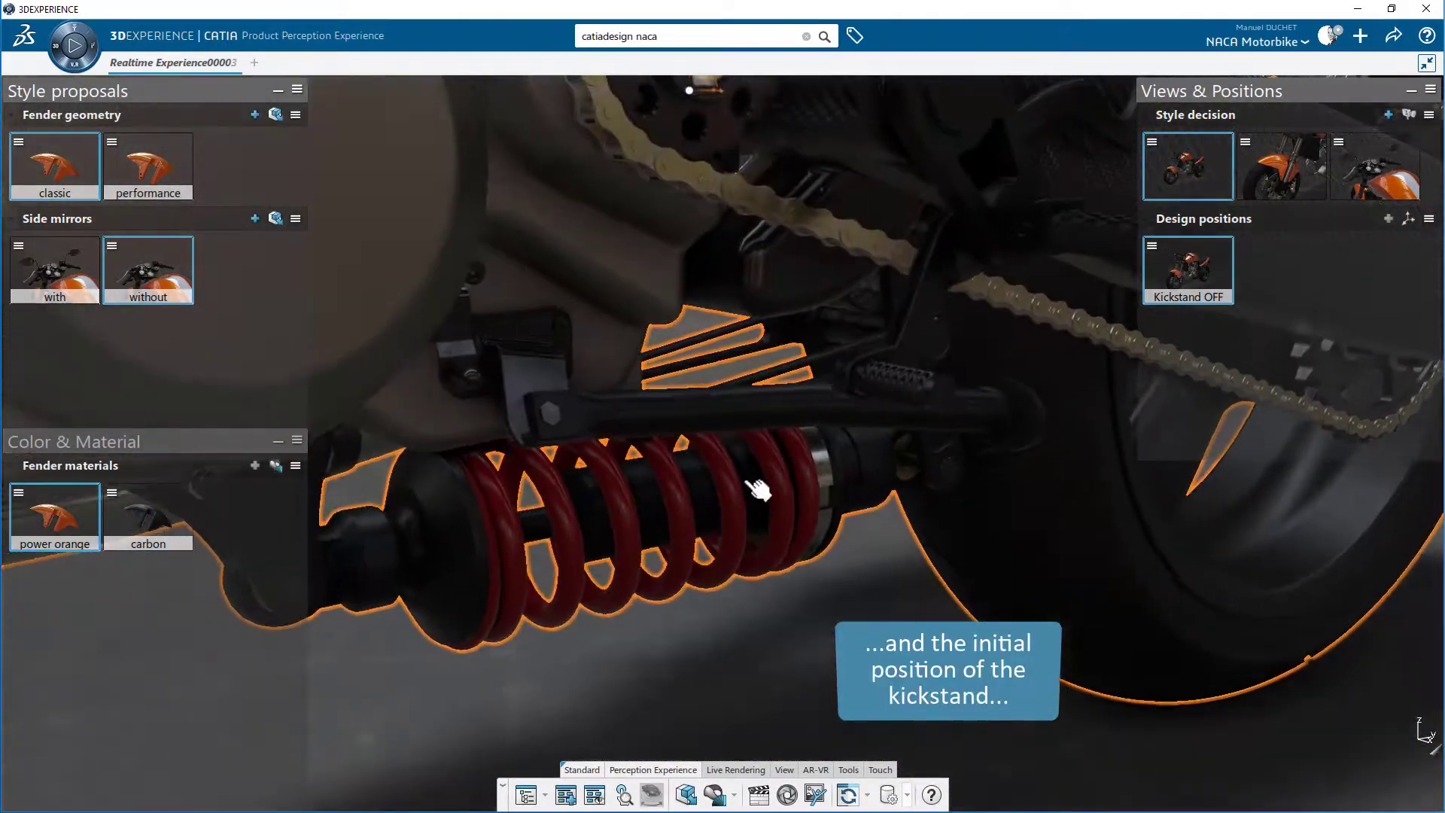
click(752, 407)
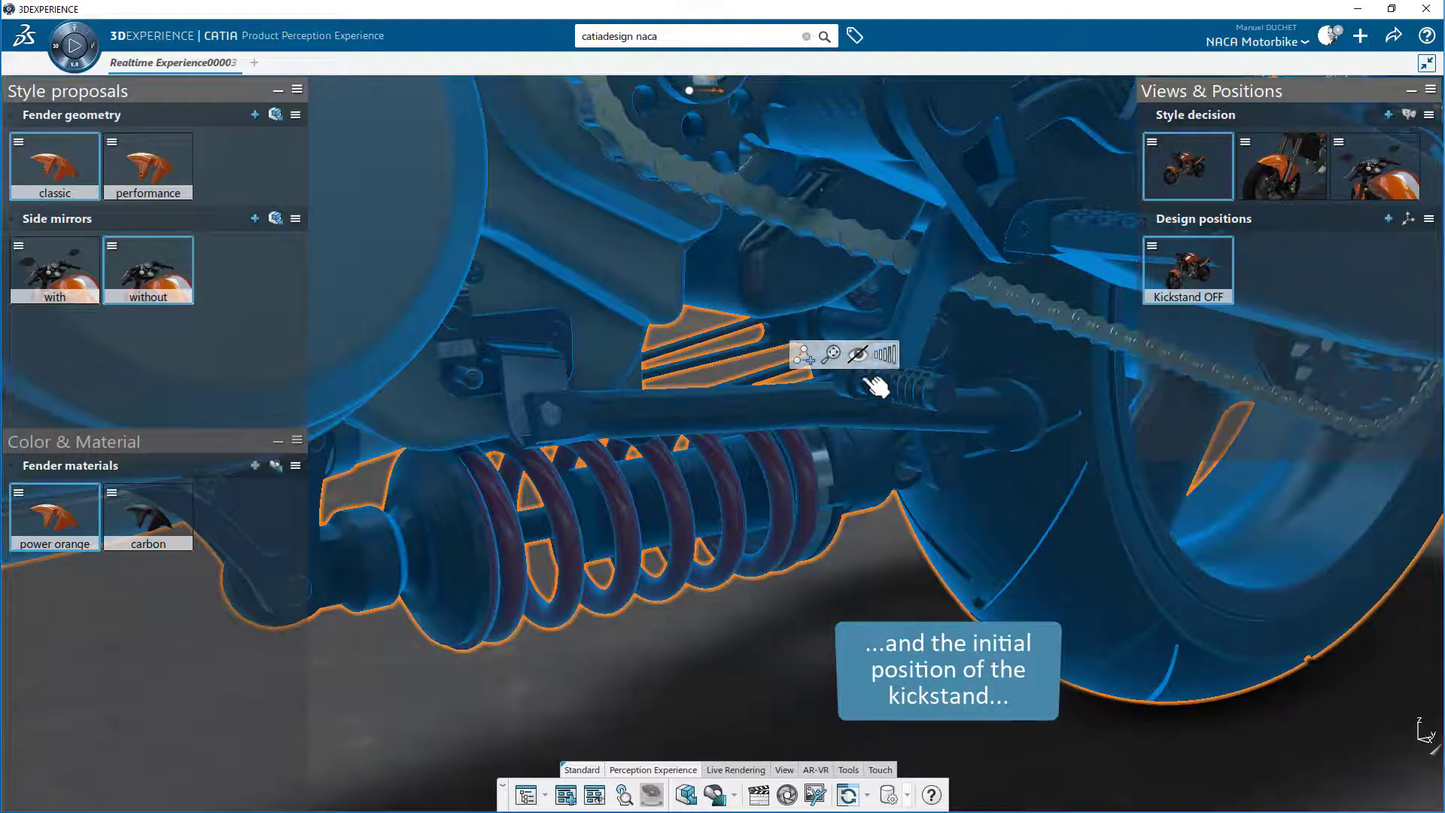
click(886, 354)
click(804, 410)
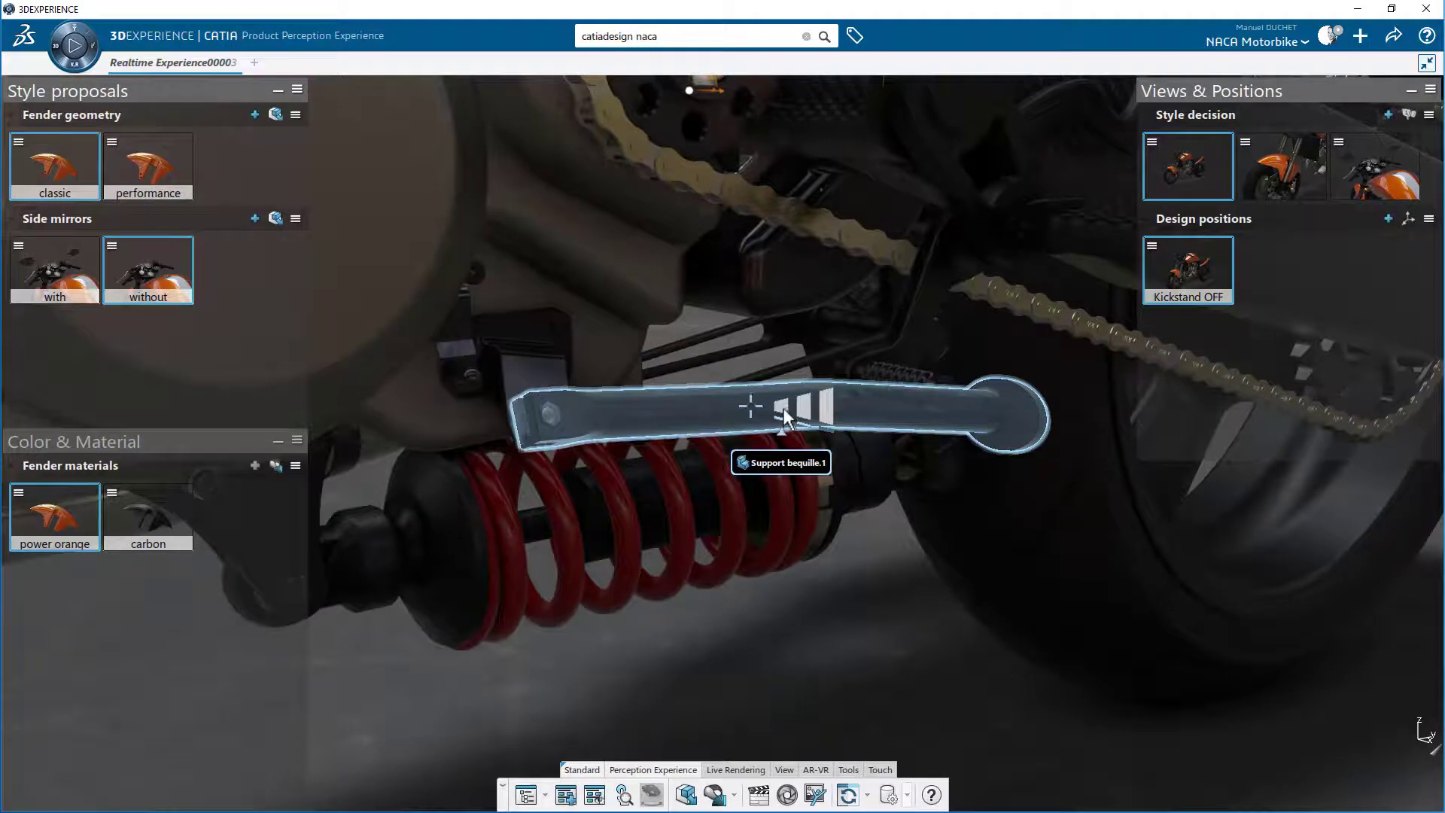
click(783, 410)
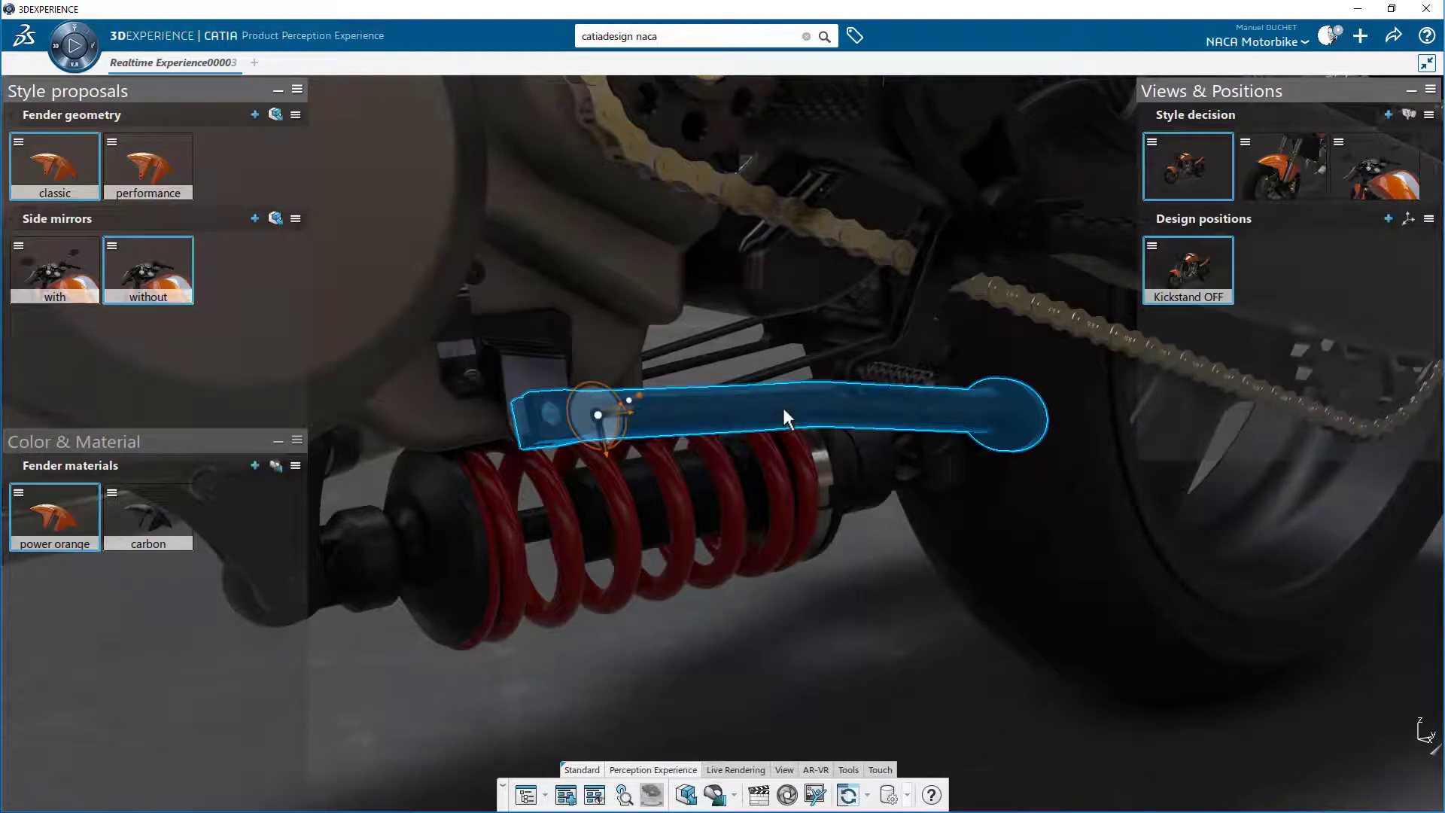
middle_drag(888, 613, 902, 574)
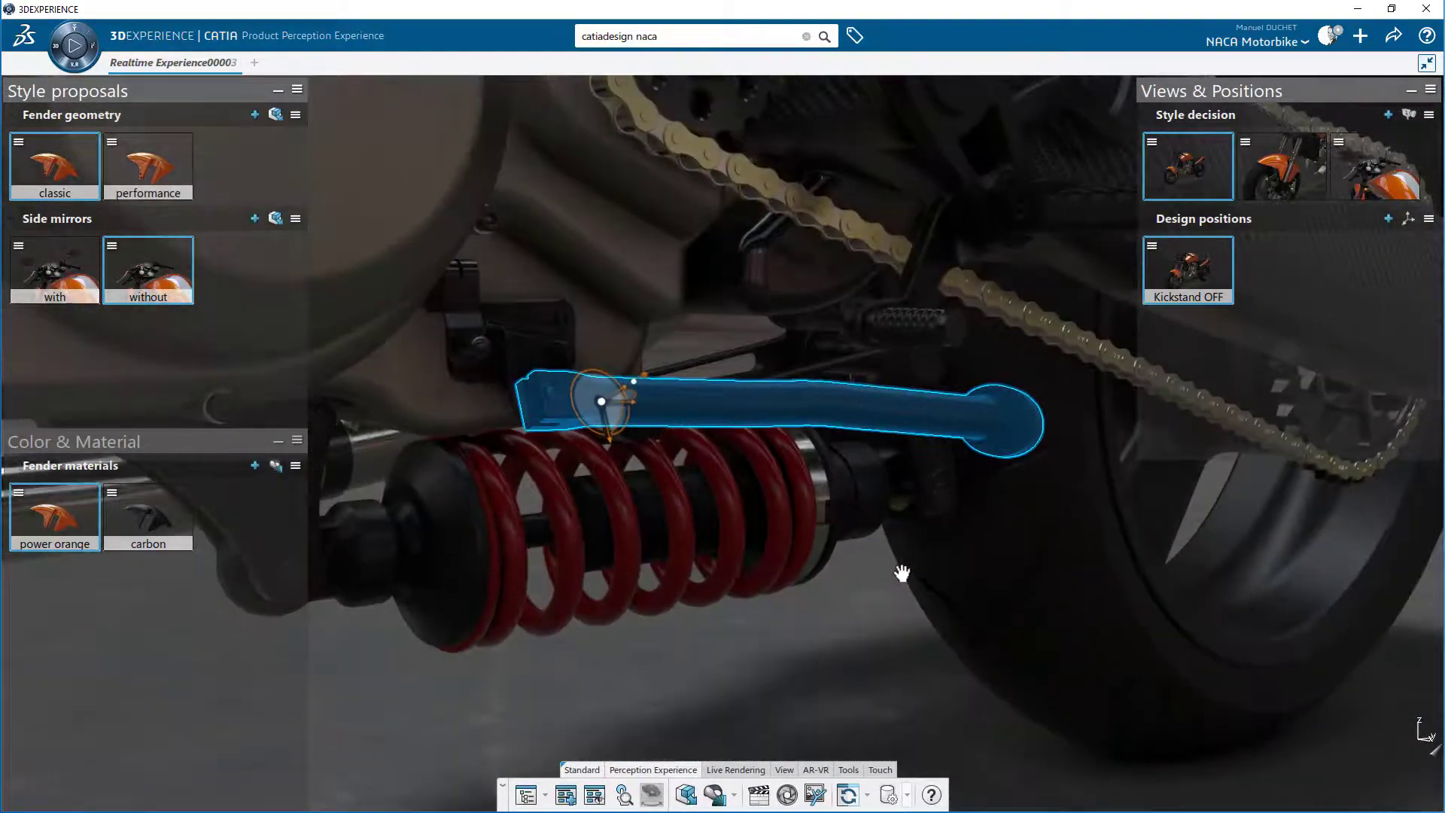
right_click(1200, 273)
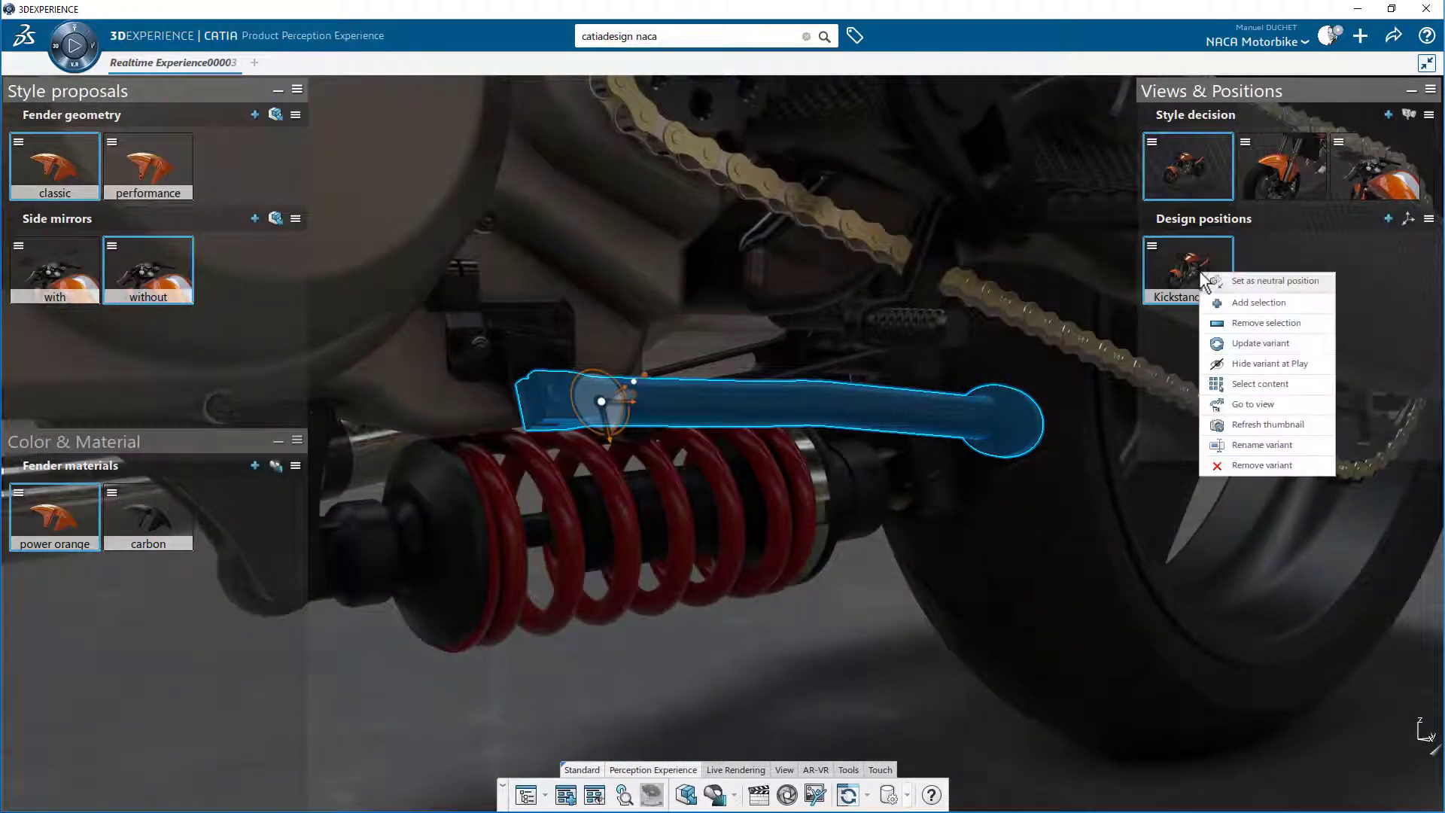
click(1248, 300)
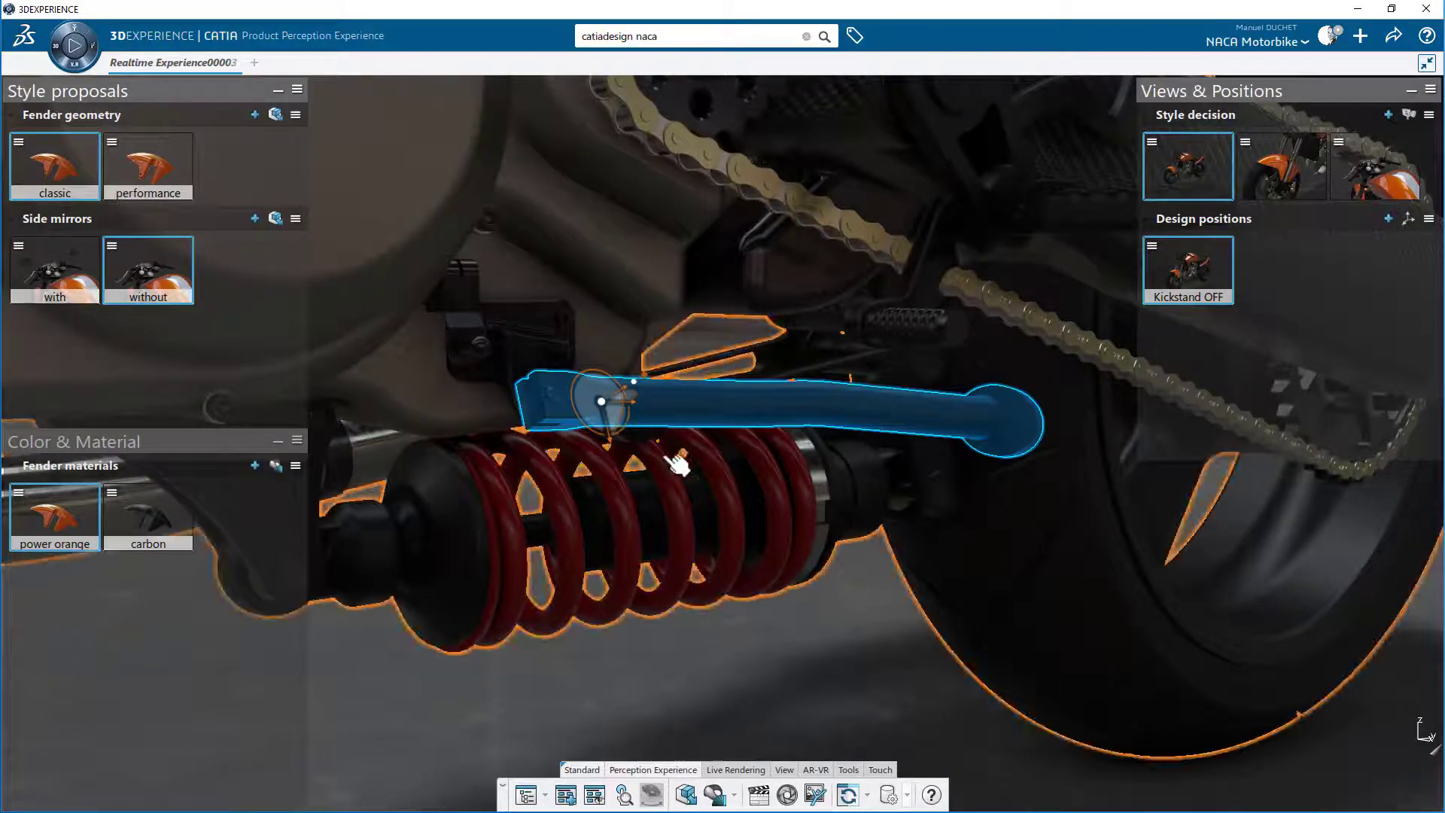
Step: Rotate the kickstand arm down to its deployed angle and shift it to line up with its mounting bracket
drag(629, 424, 576, 430)
middle_drag(836, 431, 542, 523)
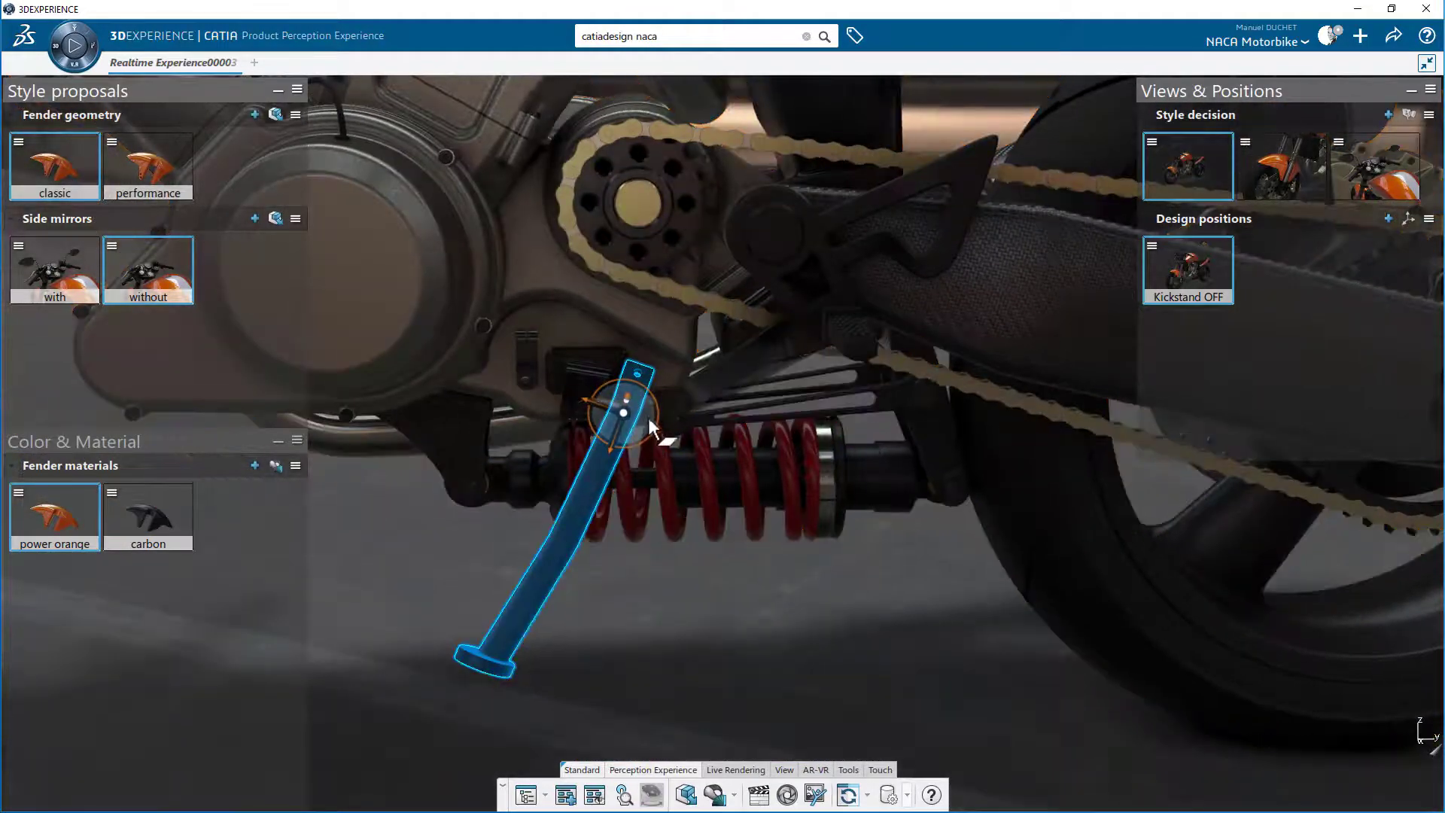
drag(648, 418, 592, 445)
middle_drag(732, 527, 545, 626)
drag(484, 627, 477, 644)
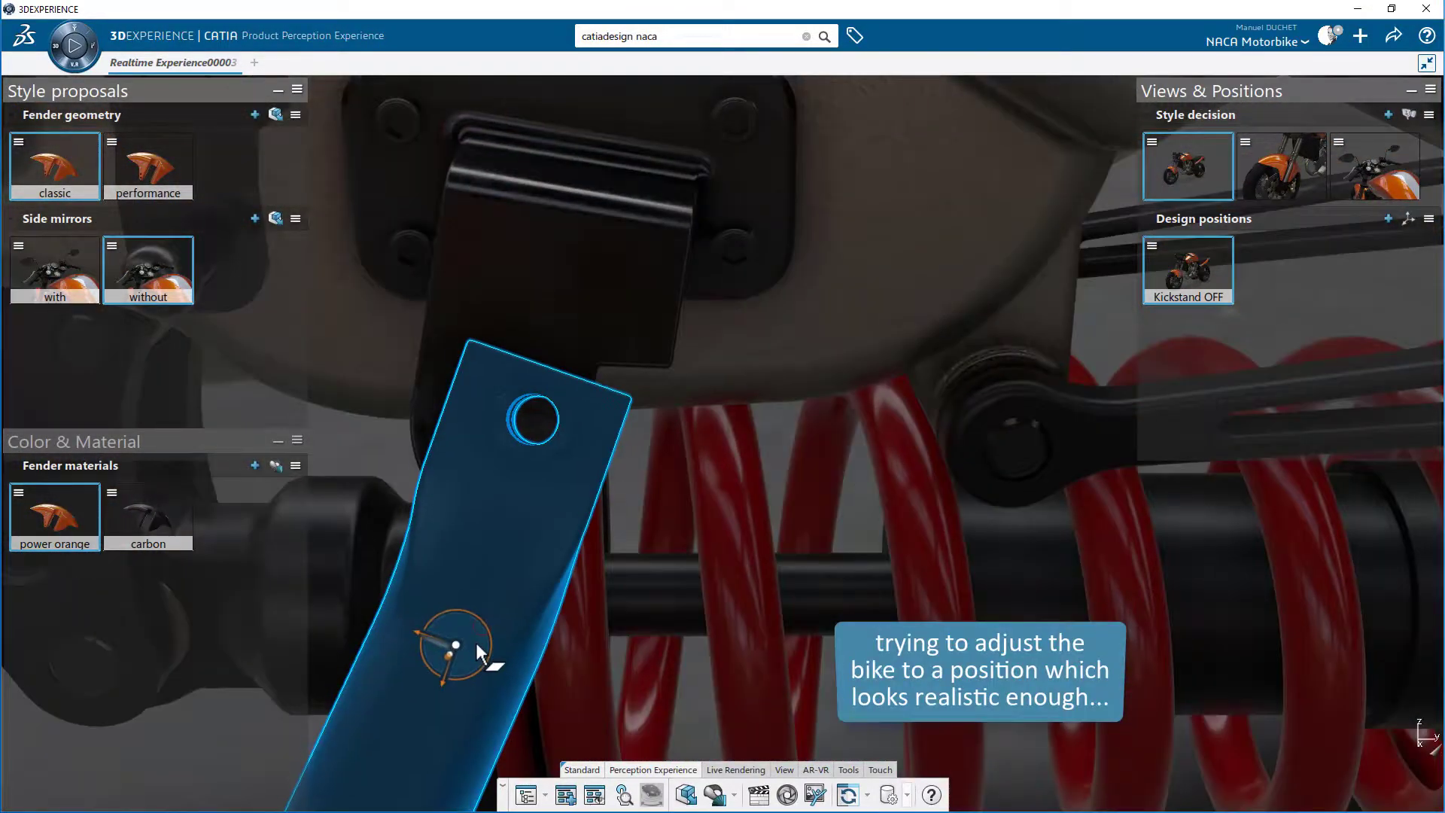
Step: Rotate the whole bike so that it leans realistically on the deployed kickstand, and clear the selection
middle_drag(477, 645, 703, 551)
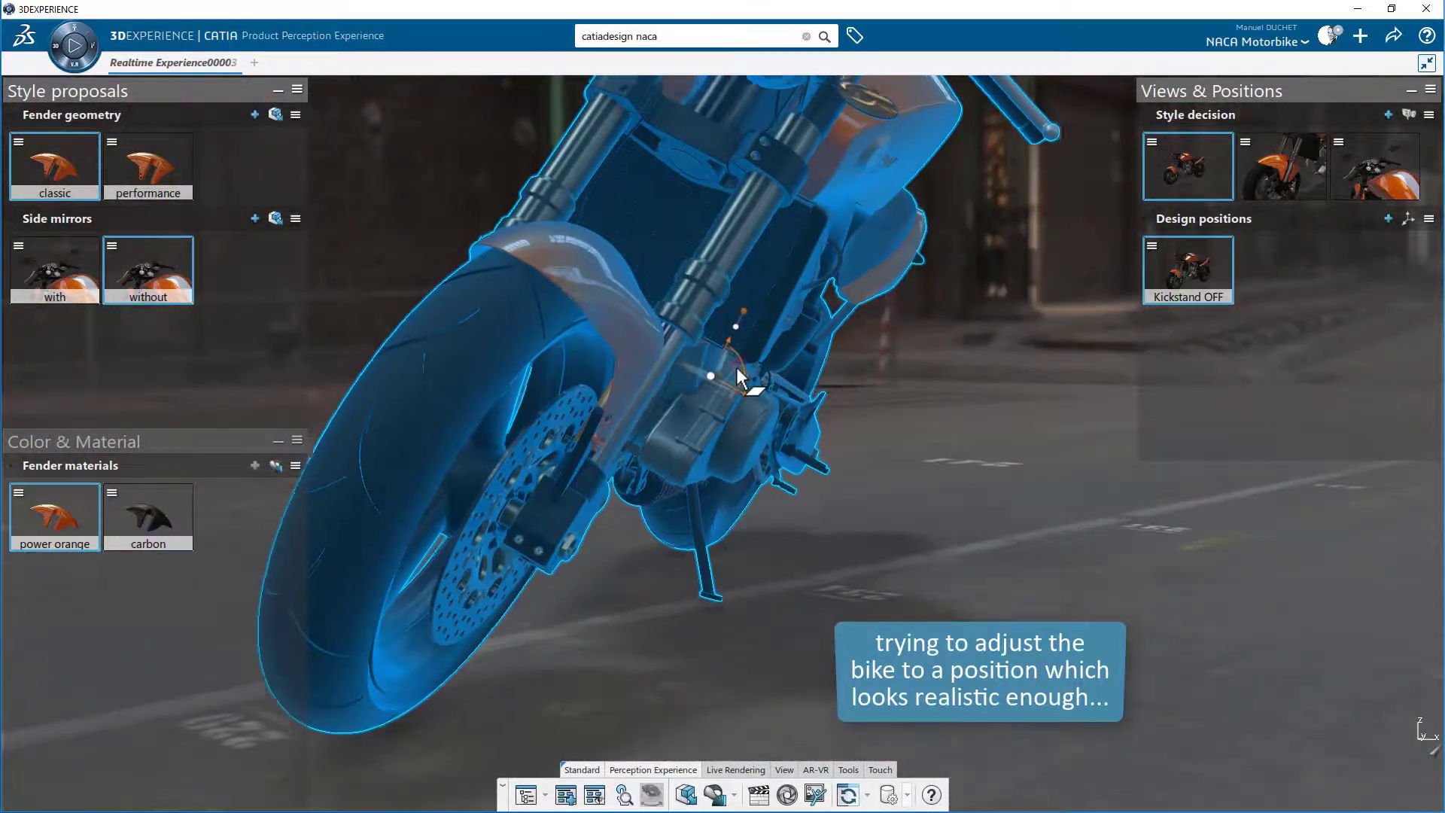
drag(737, 367, 741, 393)
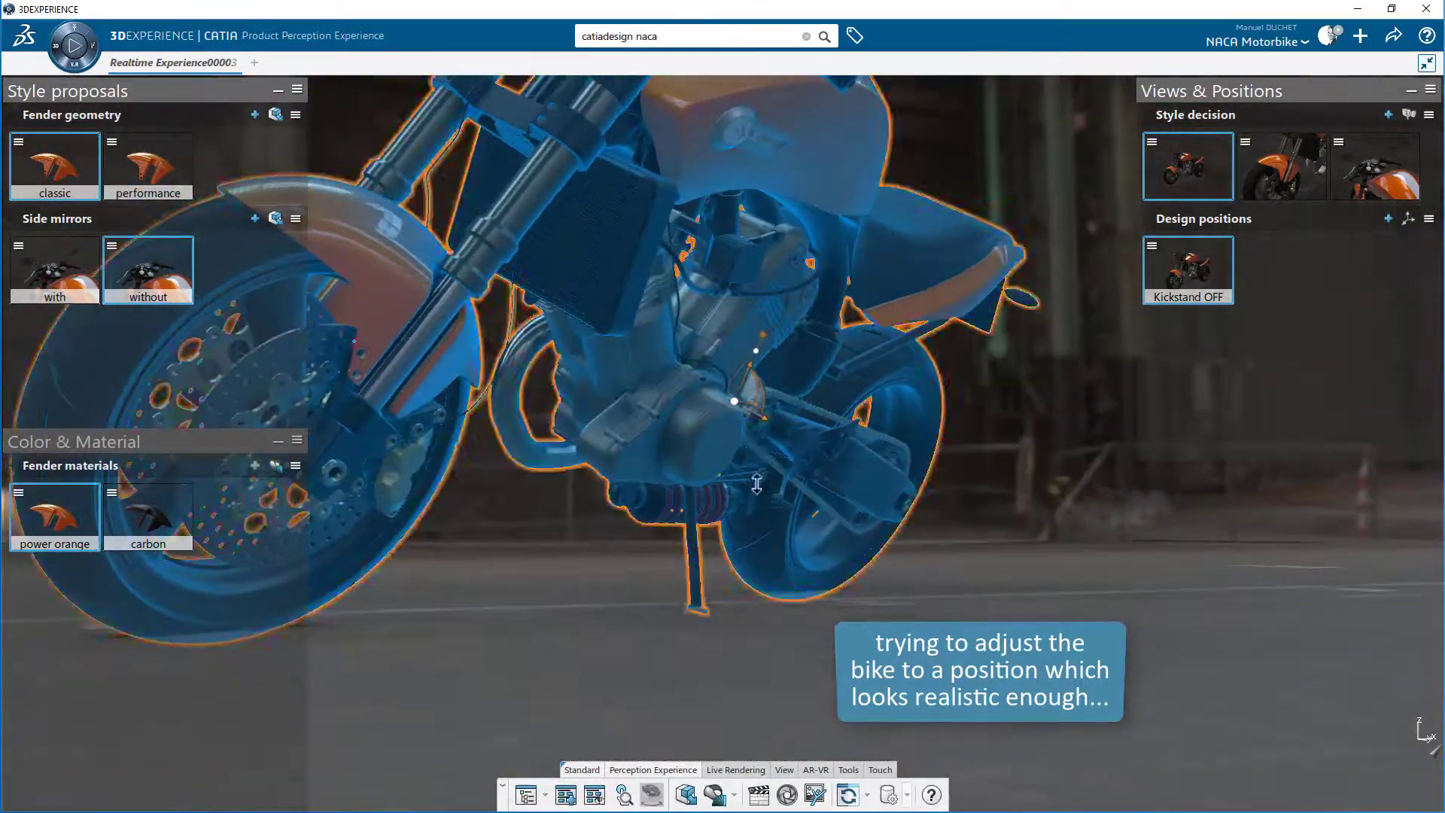
drag(748, 410, 748, 393)
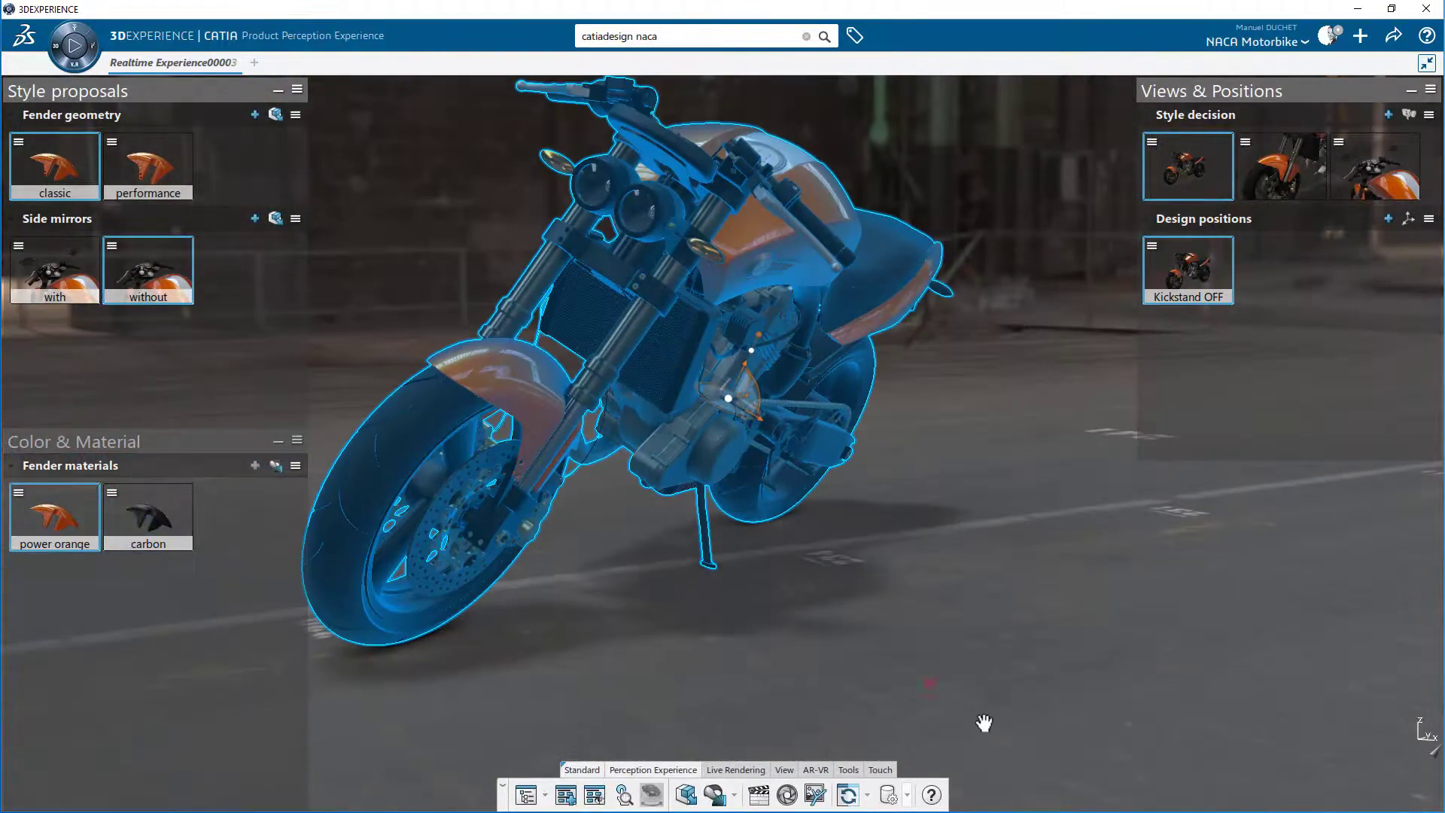
click(933, 514)
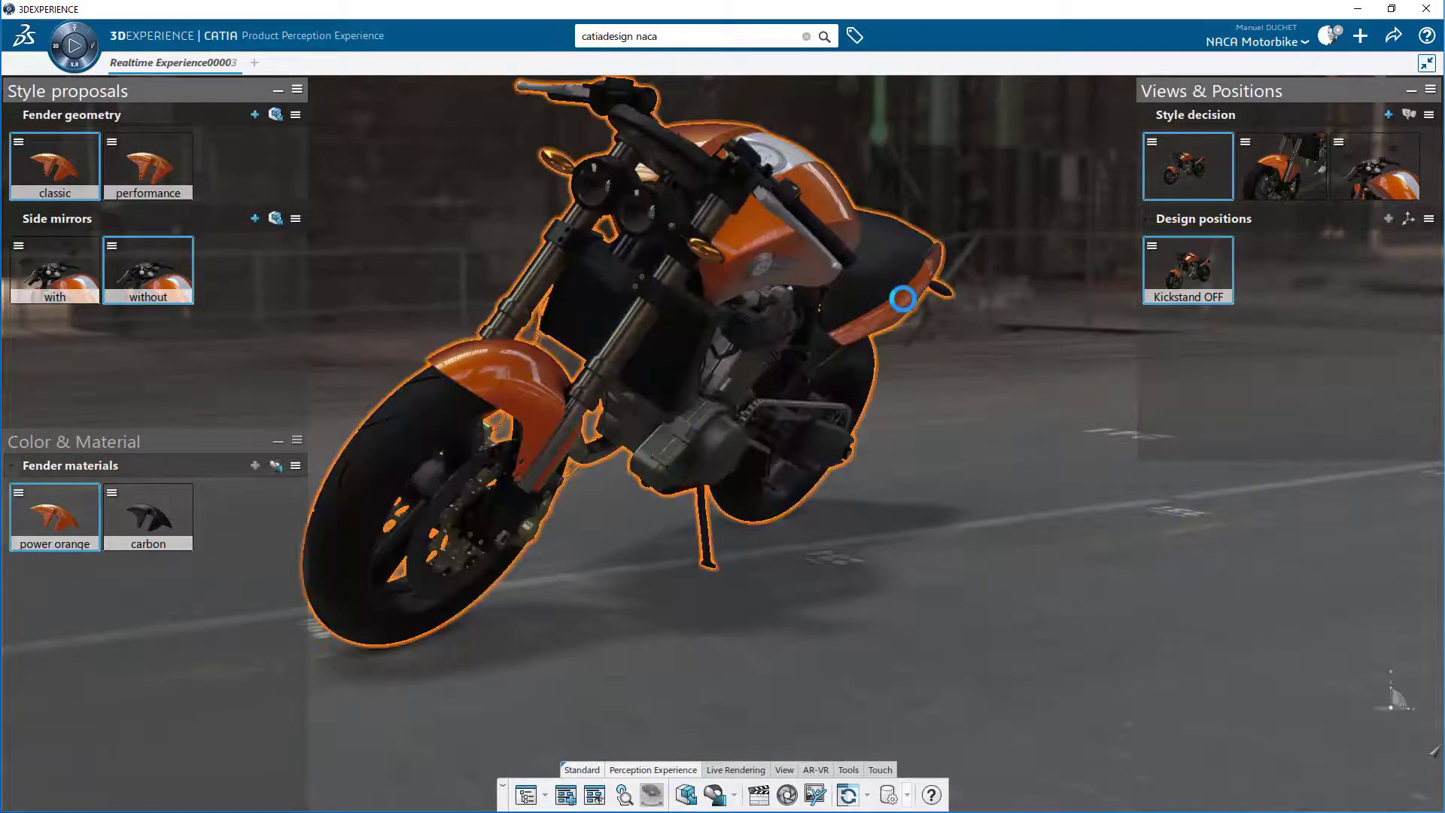
Step: Capture the positions of the whole bike and the kickstand arm together as a second Design positions variant named Kickstand ON
click(901, 271)
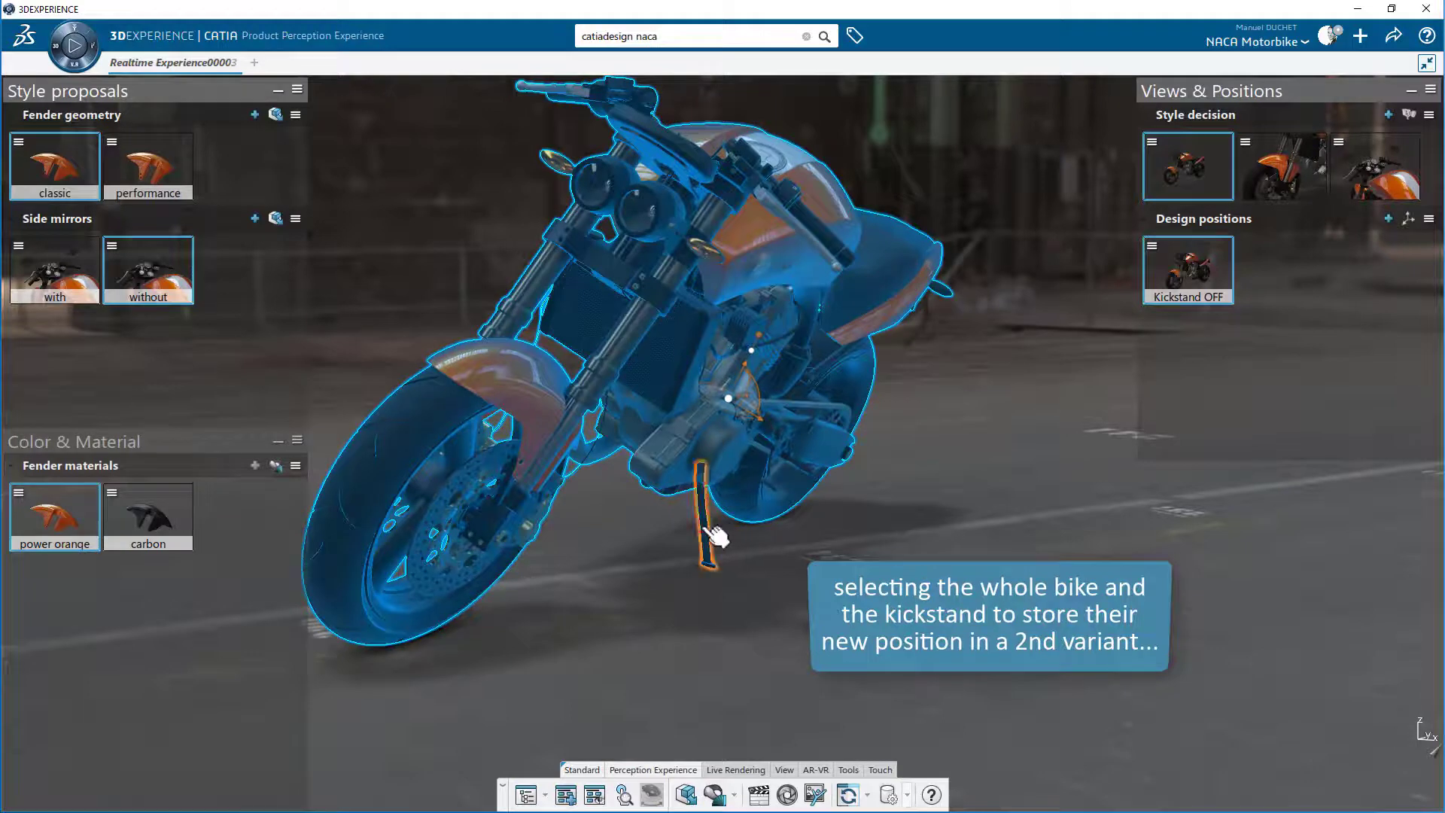
click(709, 527)
ctrl+click(903, 272)
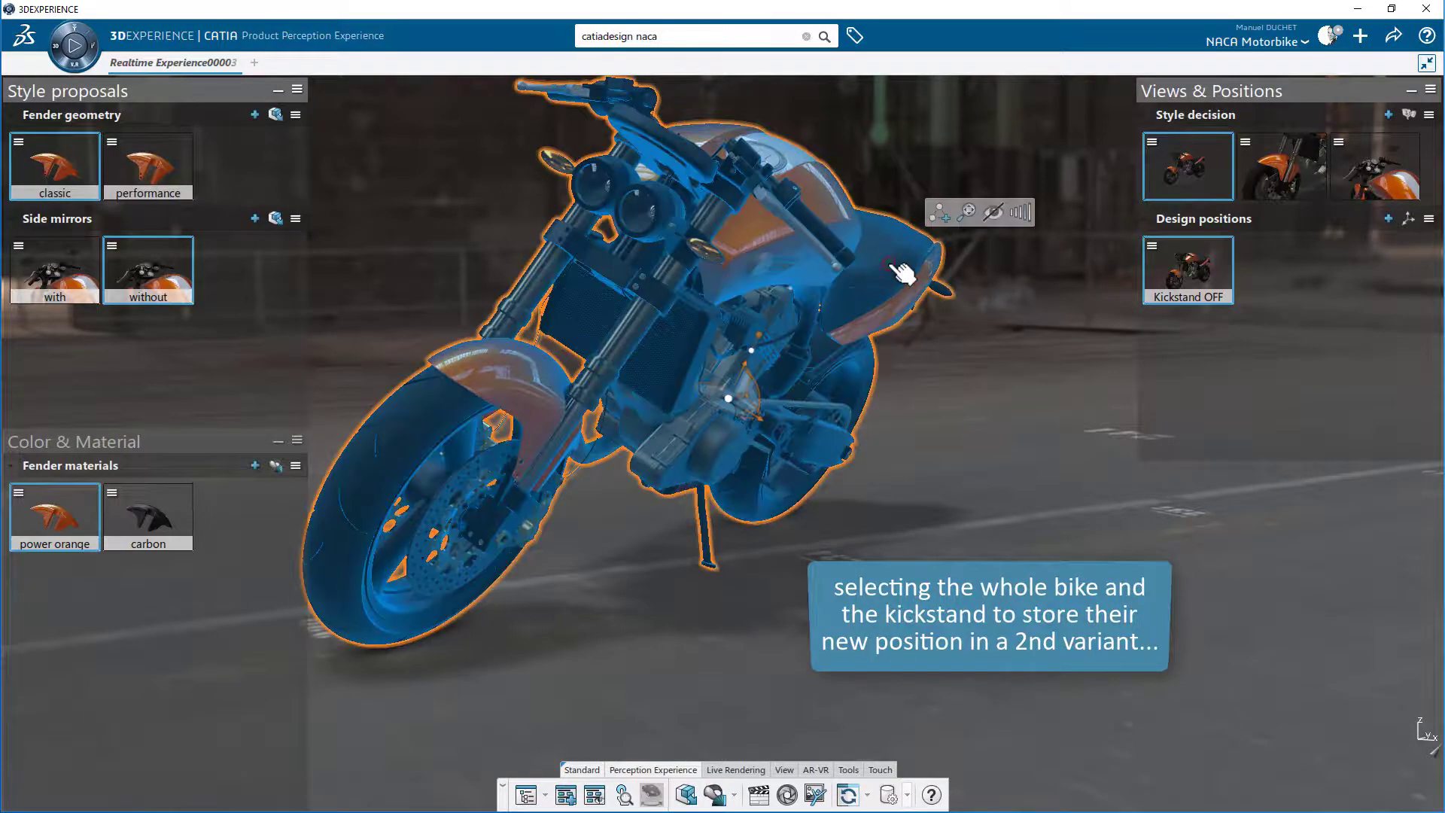
click(1388, 219)
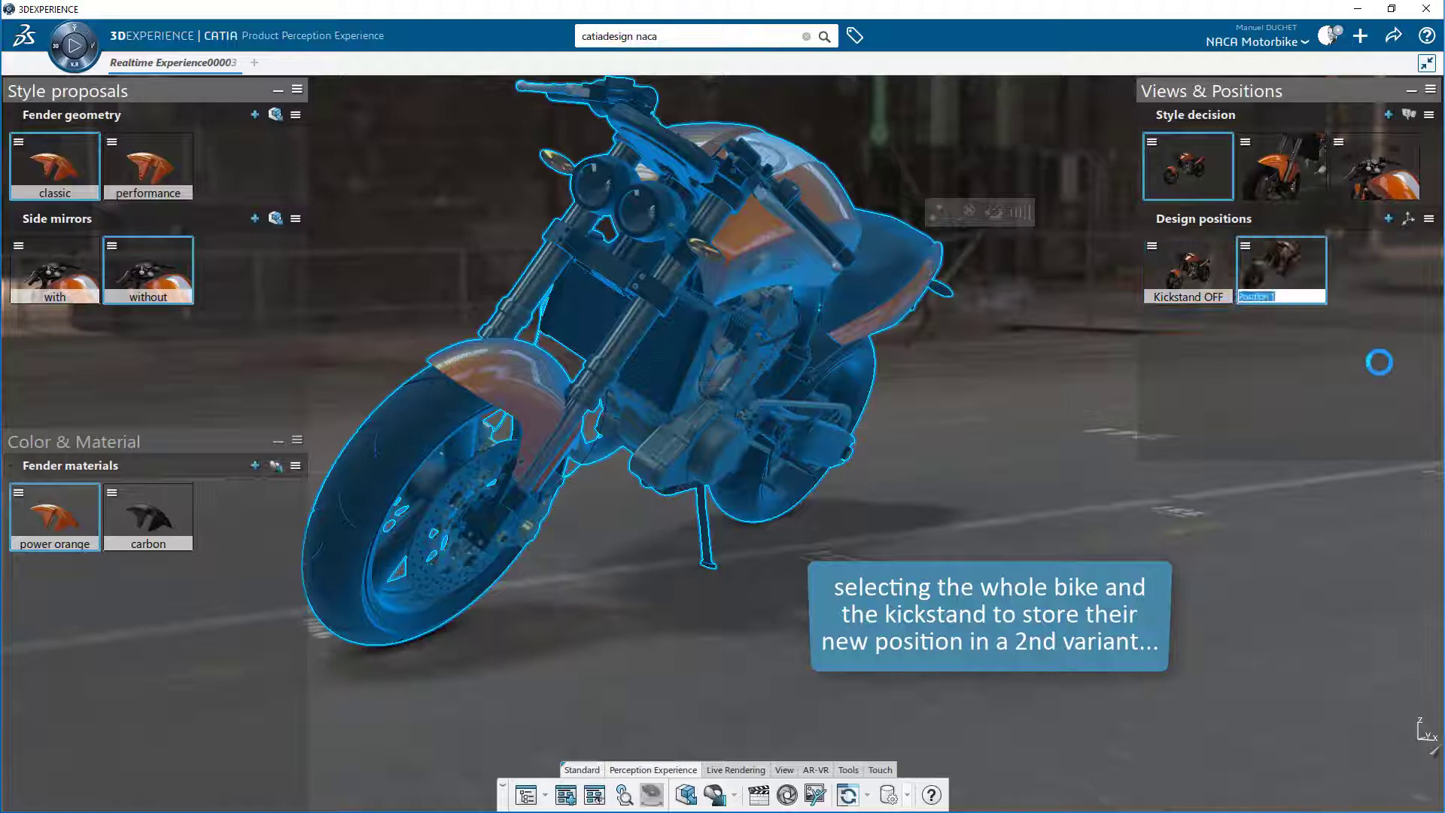
text(kick)
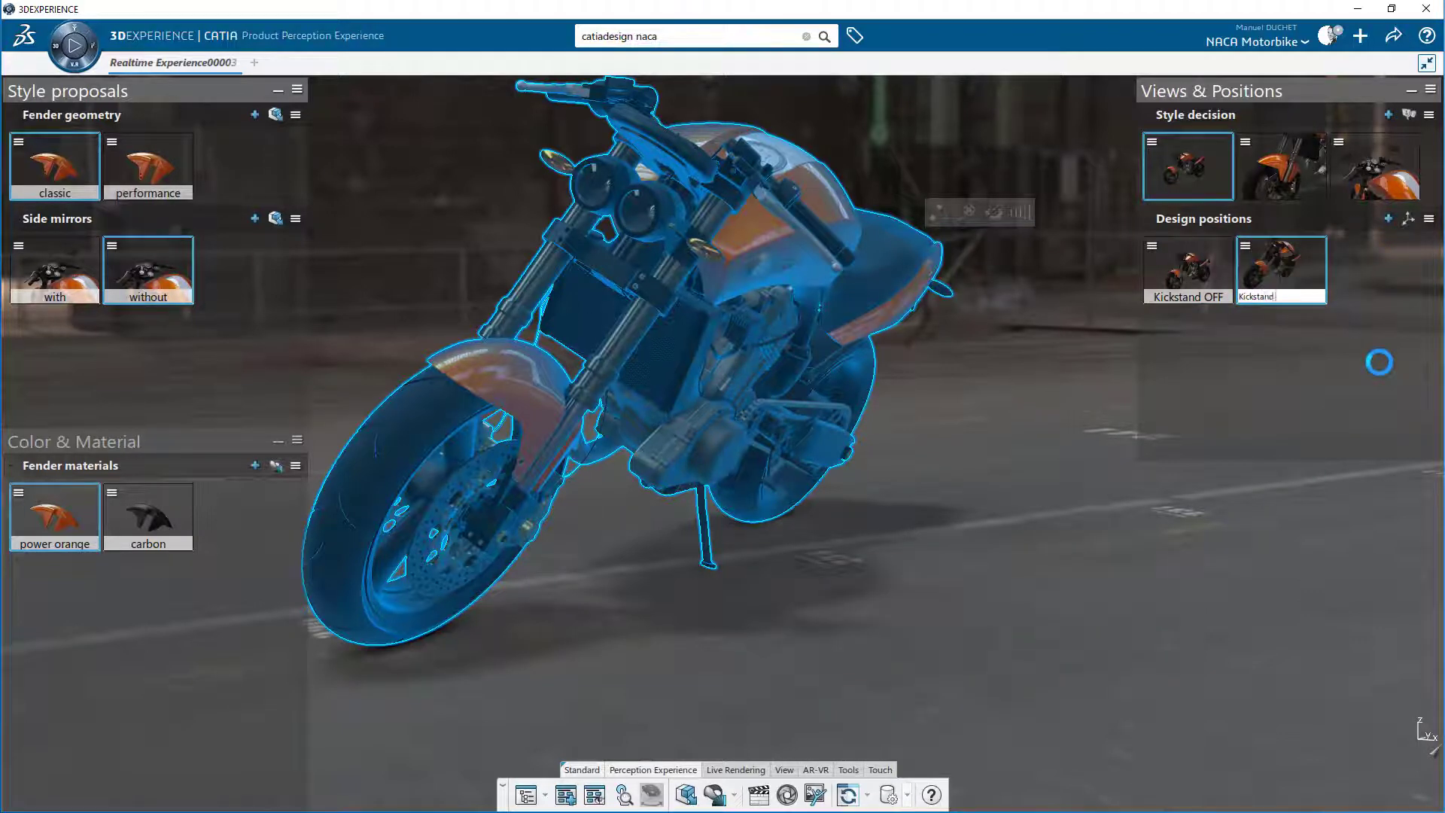
key(Return)
Step: Activate the Kickstand OFF position variant, select the whole front fork and add it to that variant
click(1189, 274)
click(901, 472)
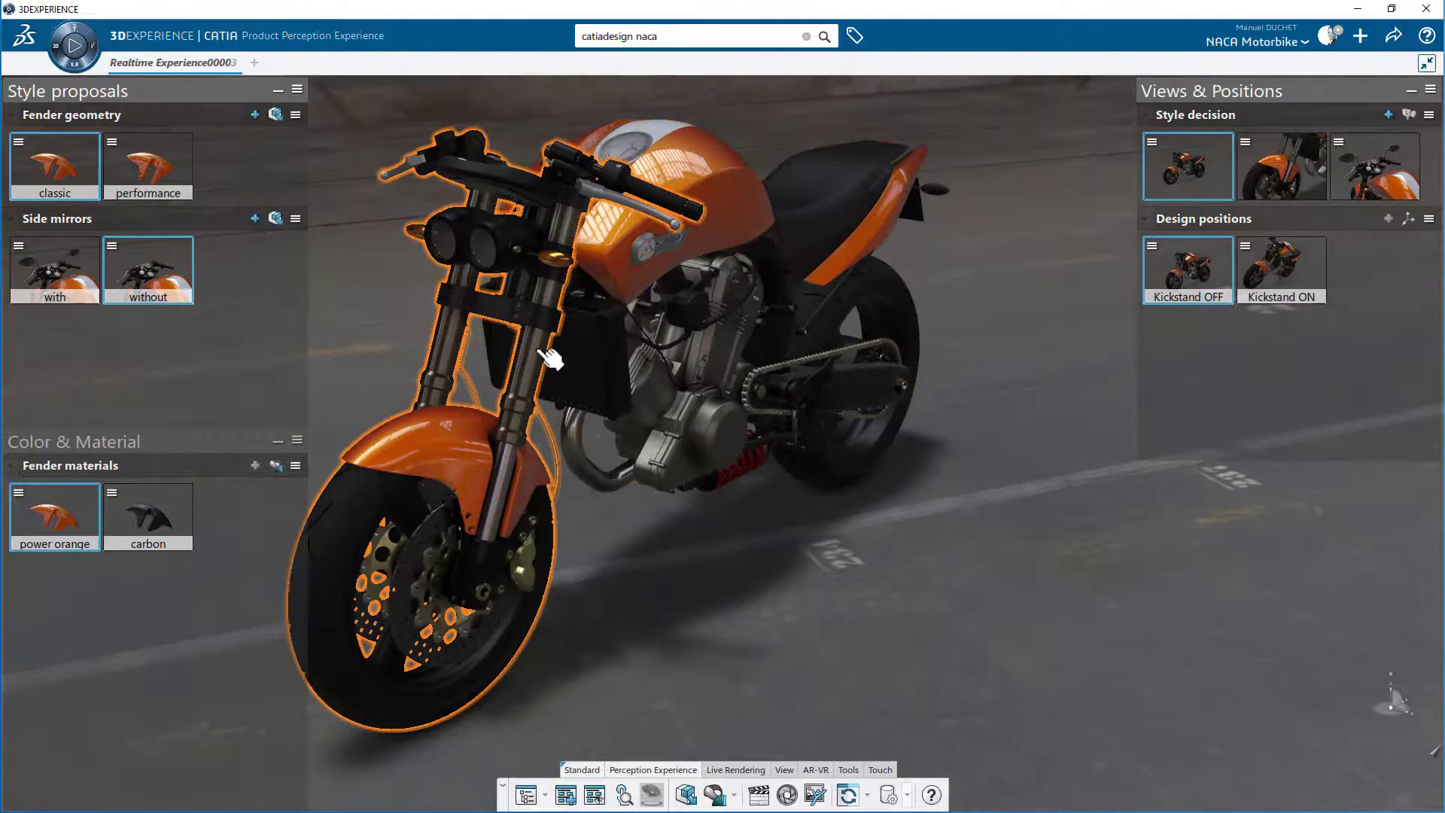
click(549, 358)
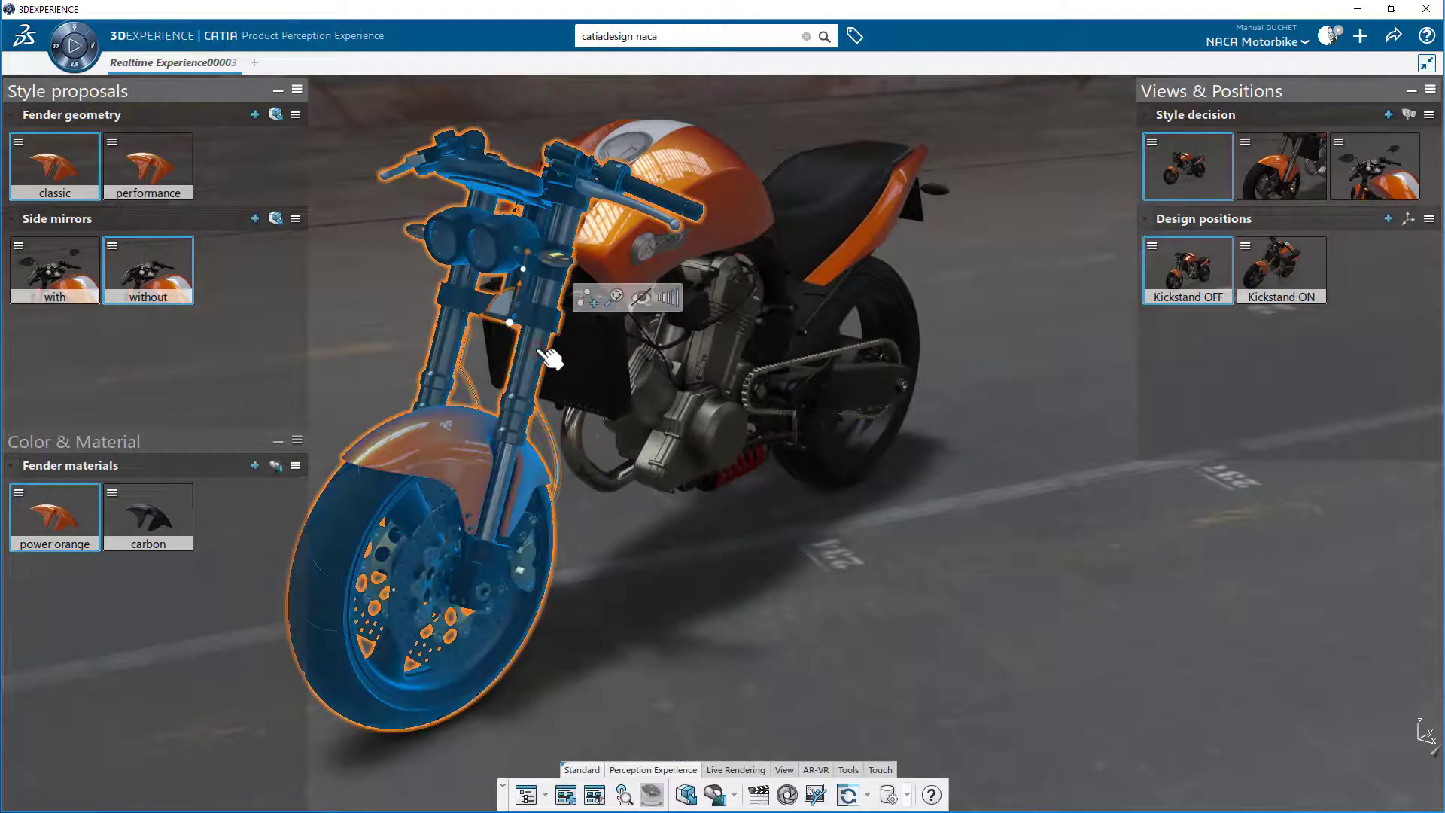
click(669, 297)
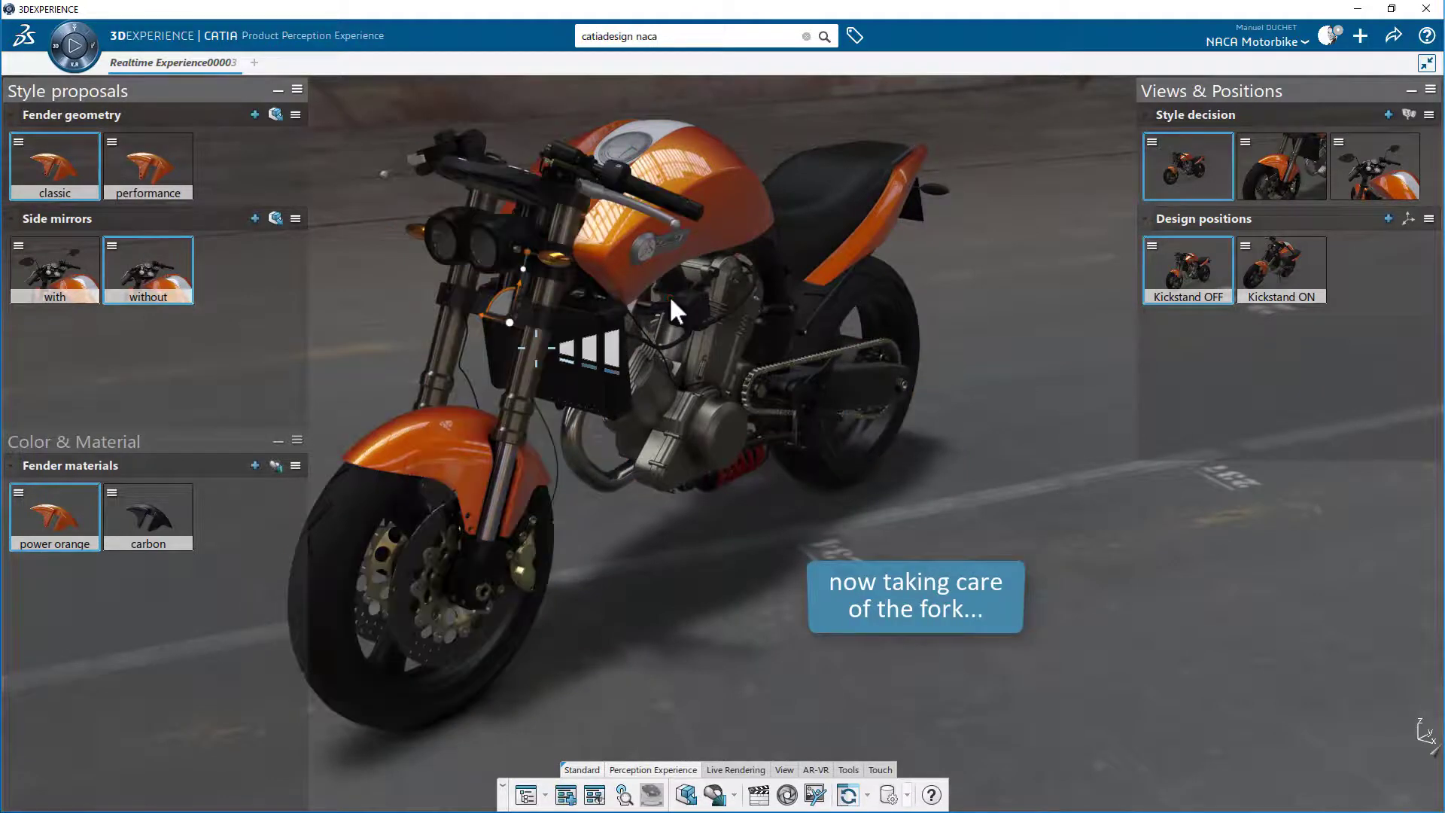
click(615, 355)
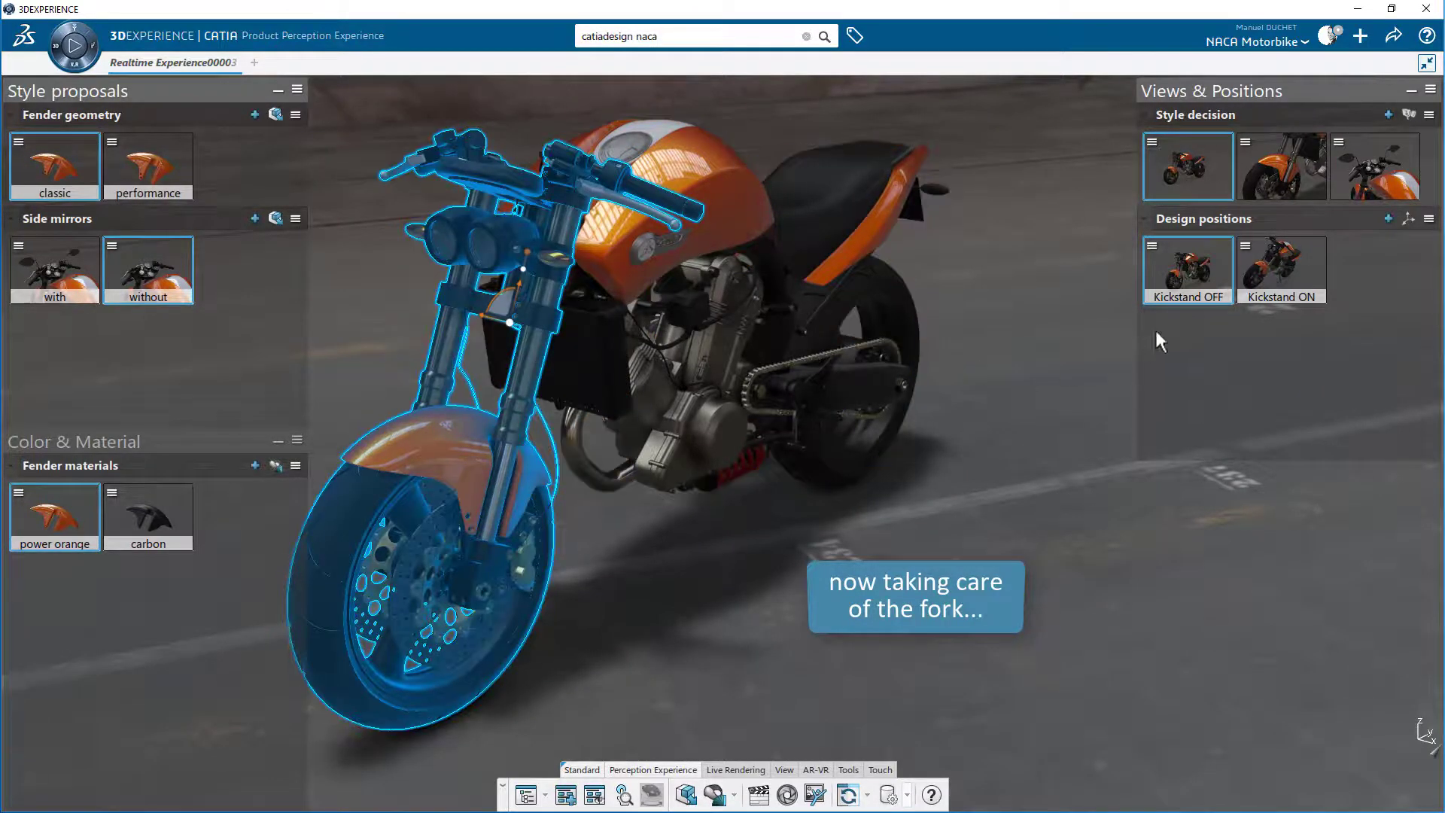
right_click(1196, 265)
click(1255, 298)
Step: Activate the Kickstand ON variant, turn the fork sideways as if steered, and add the fork to that variant
click(1273, 272)
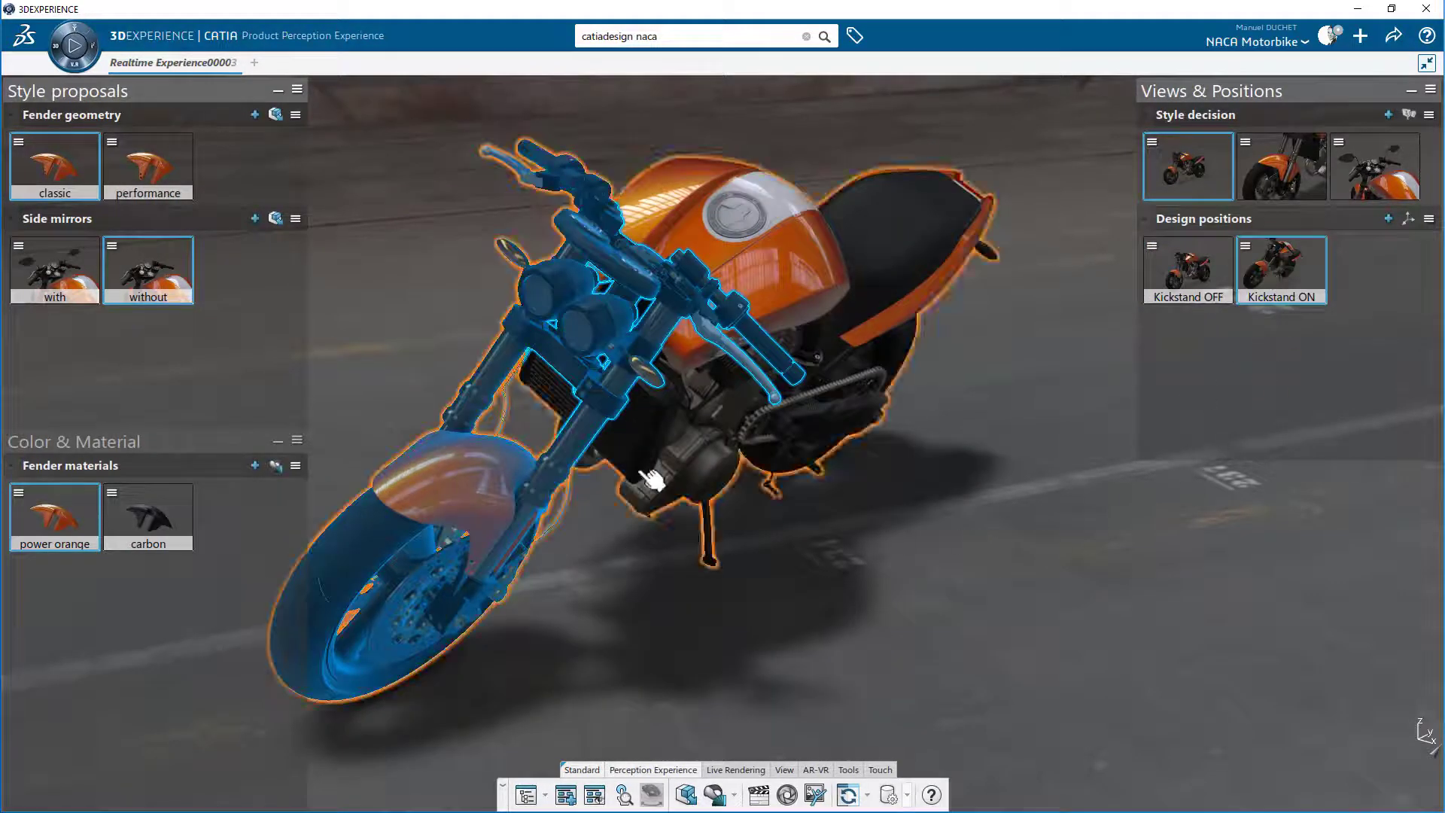
mouse_move(602, 431)
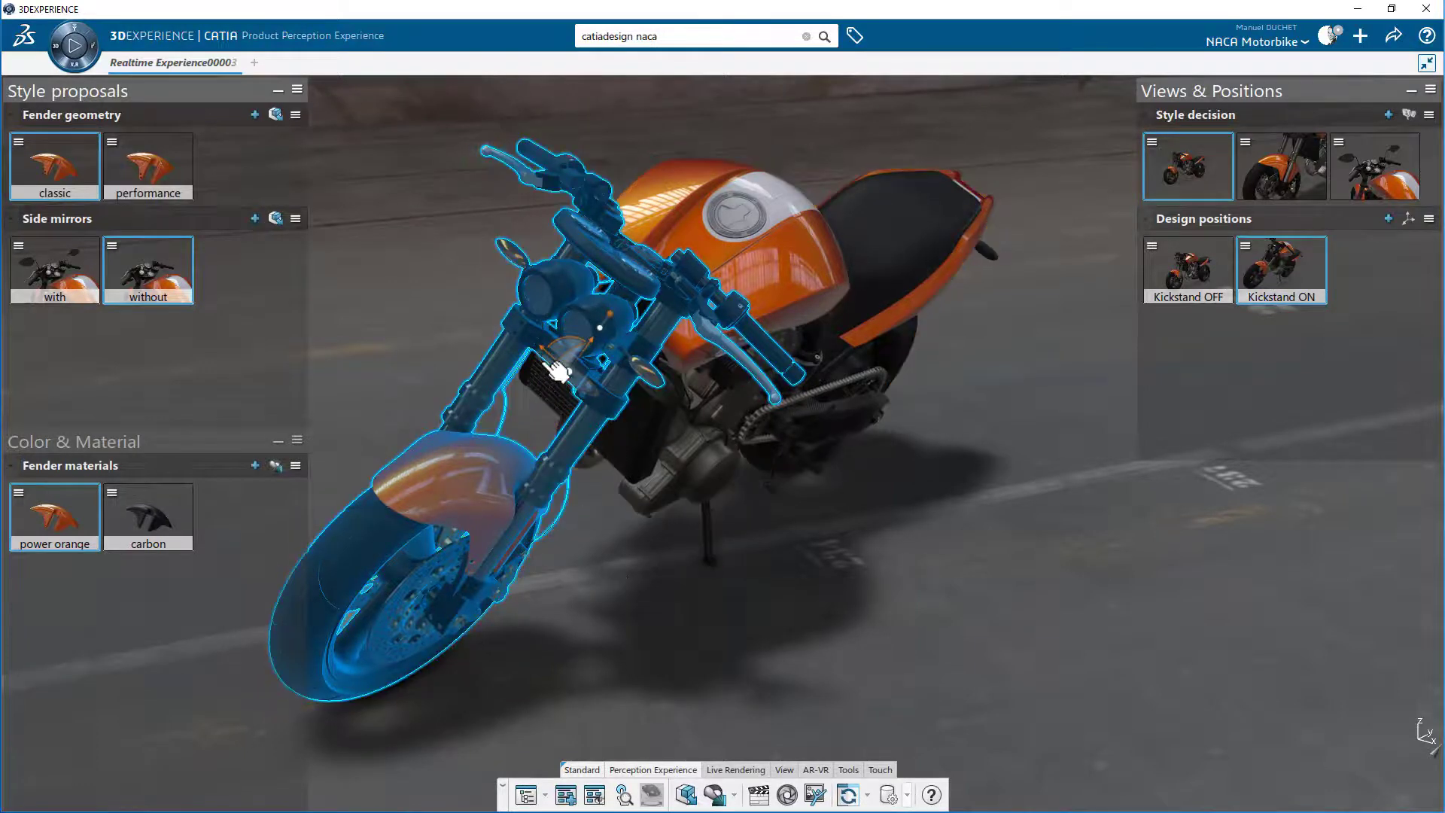
drag(544, 364, 549, 372)
middle_drag(981, 442, 1080, 473)
right_click(1304, 258)
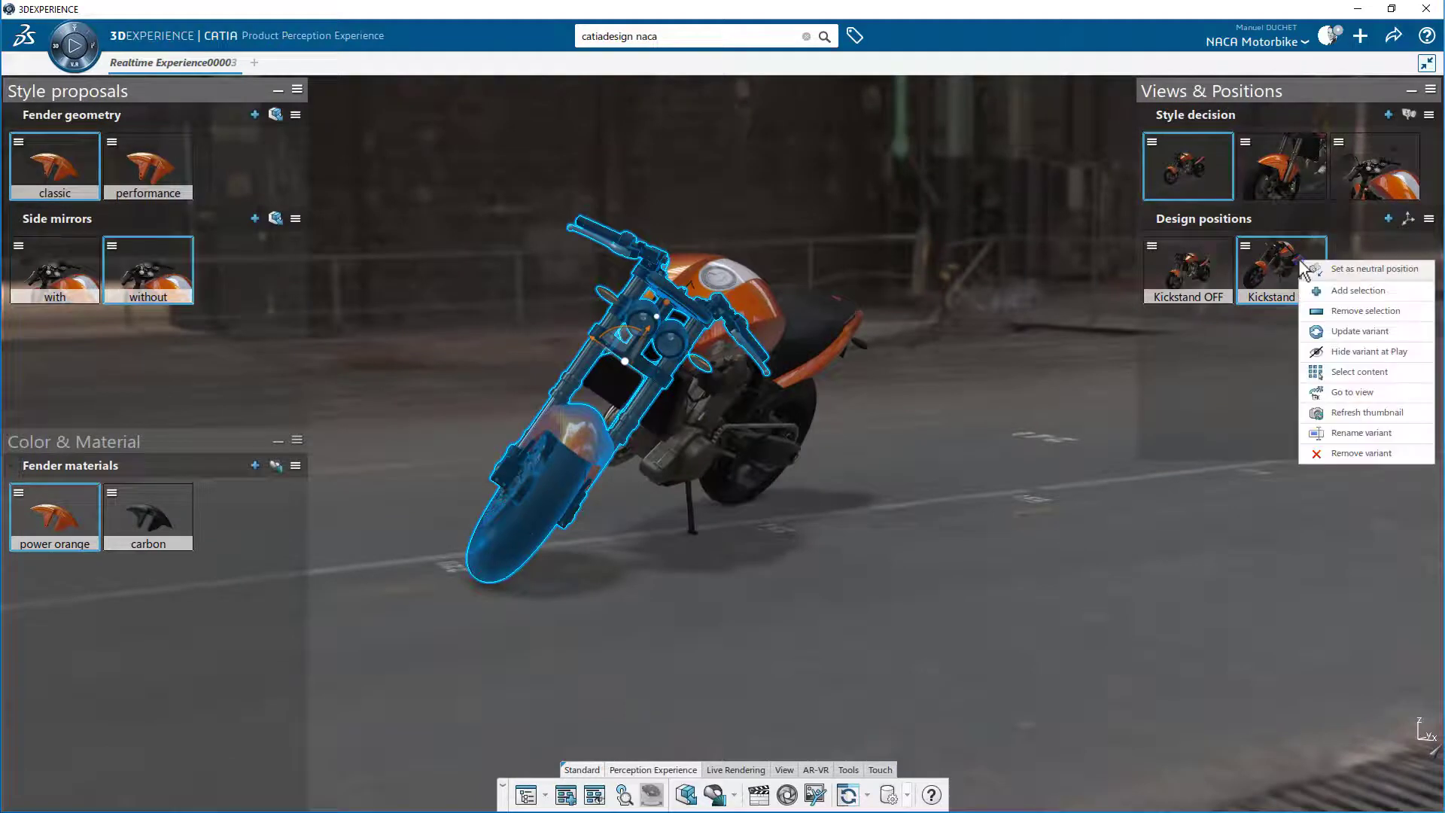
click(1353, 292)
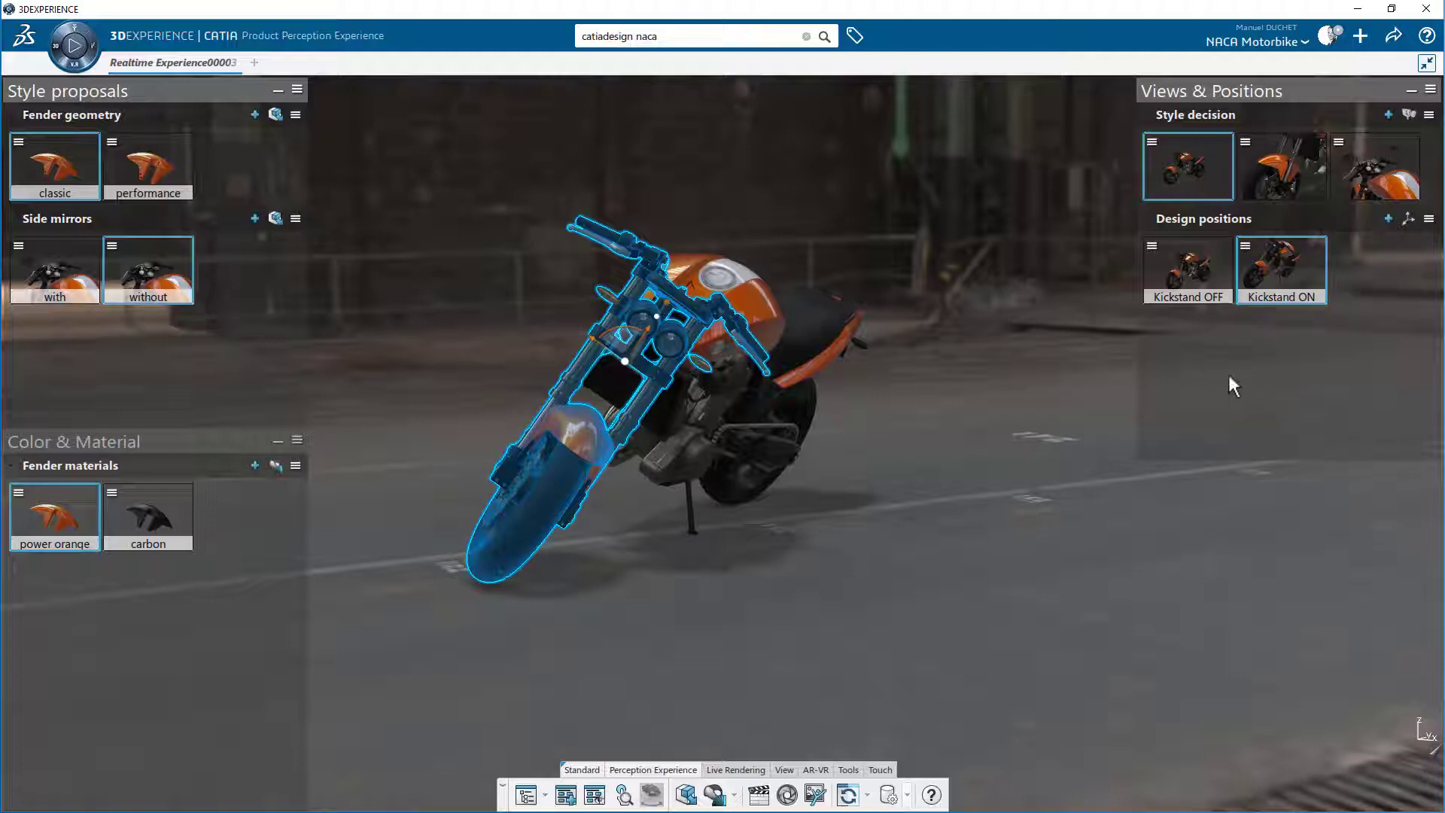
Step: Play the experience from the Kickstand OFF position and check the switch between the Kickstand ON and Kickstand OFF variants
click(1174, 265)
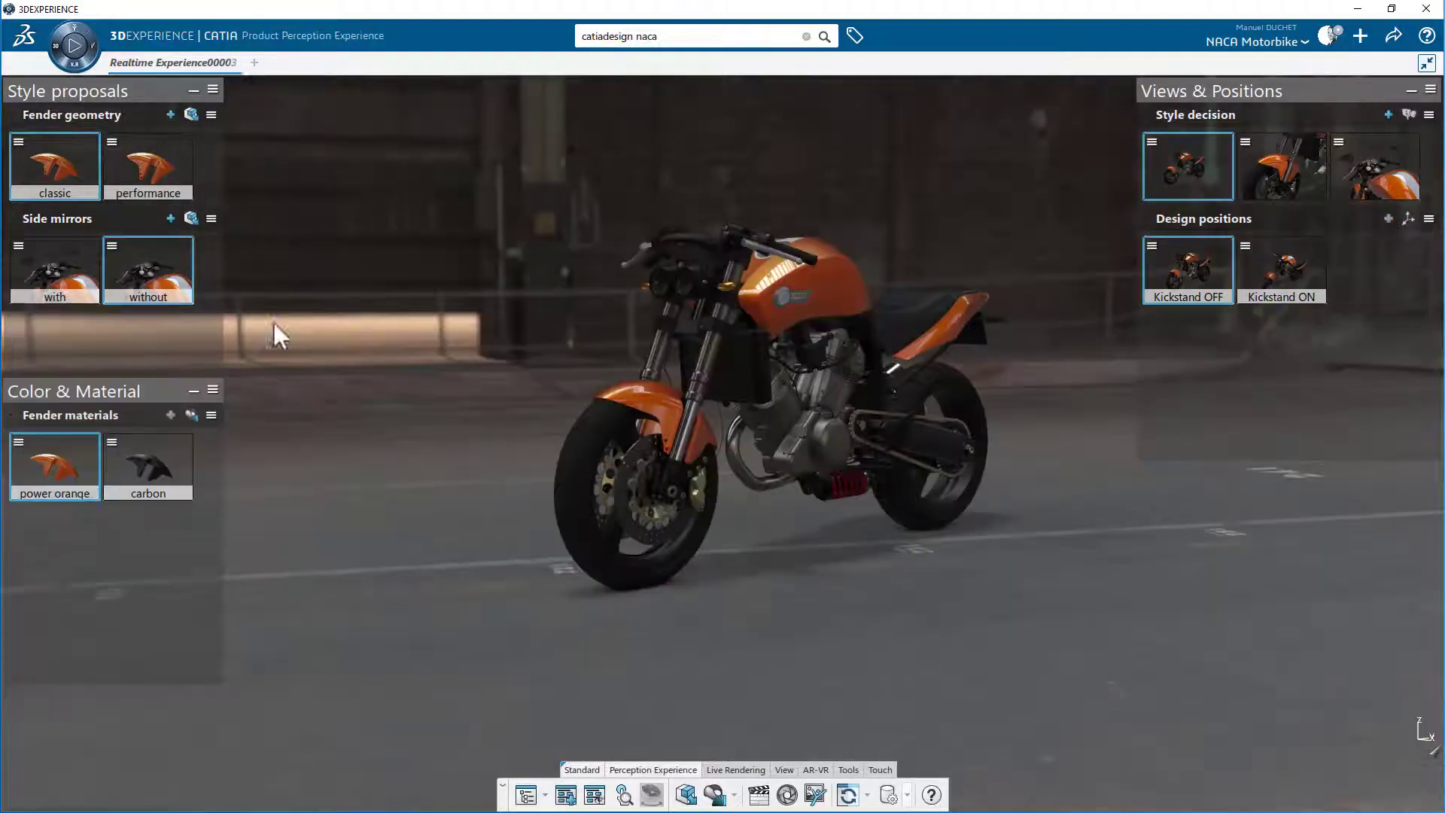
click(79, 48)
click(1292, 270)
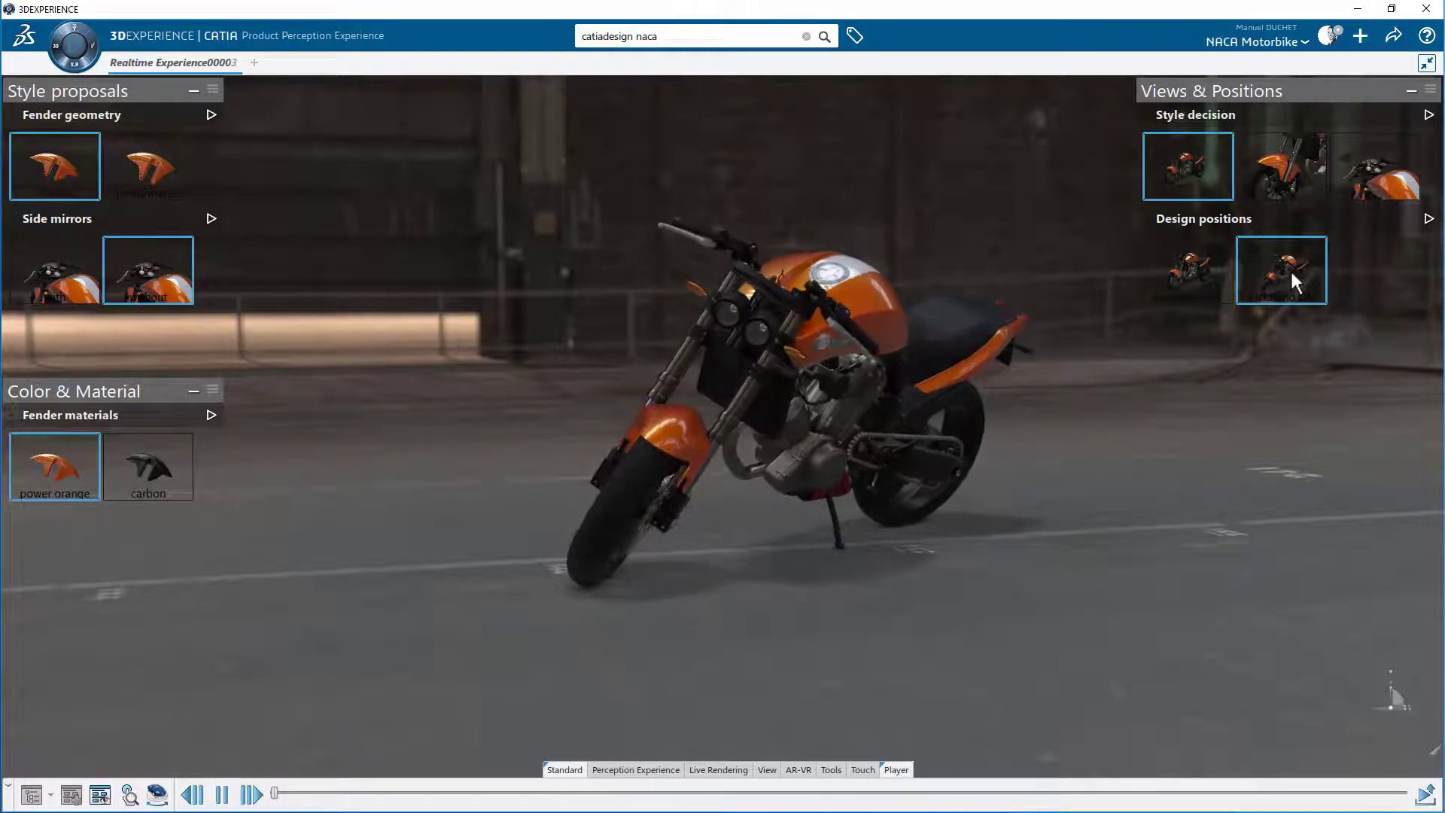
click(1207, 265)
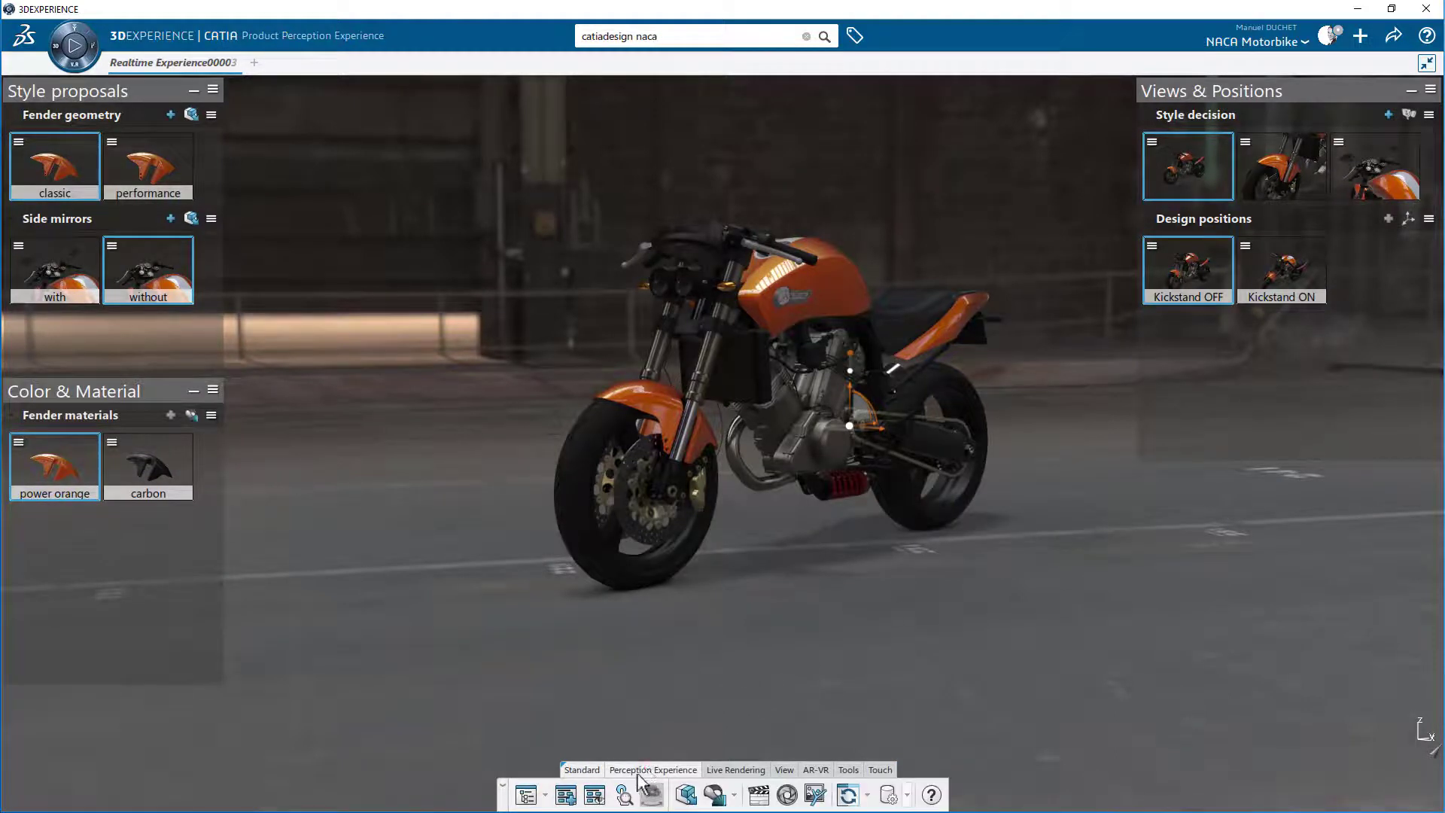
Step: Show the project tree, place it beside the Style proposals panel and narrow it to uncover the bike
click(549, 796)
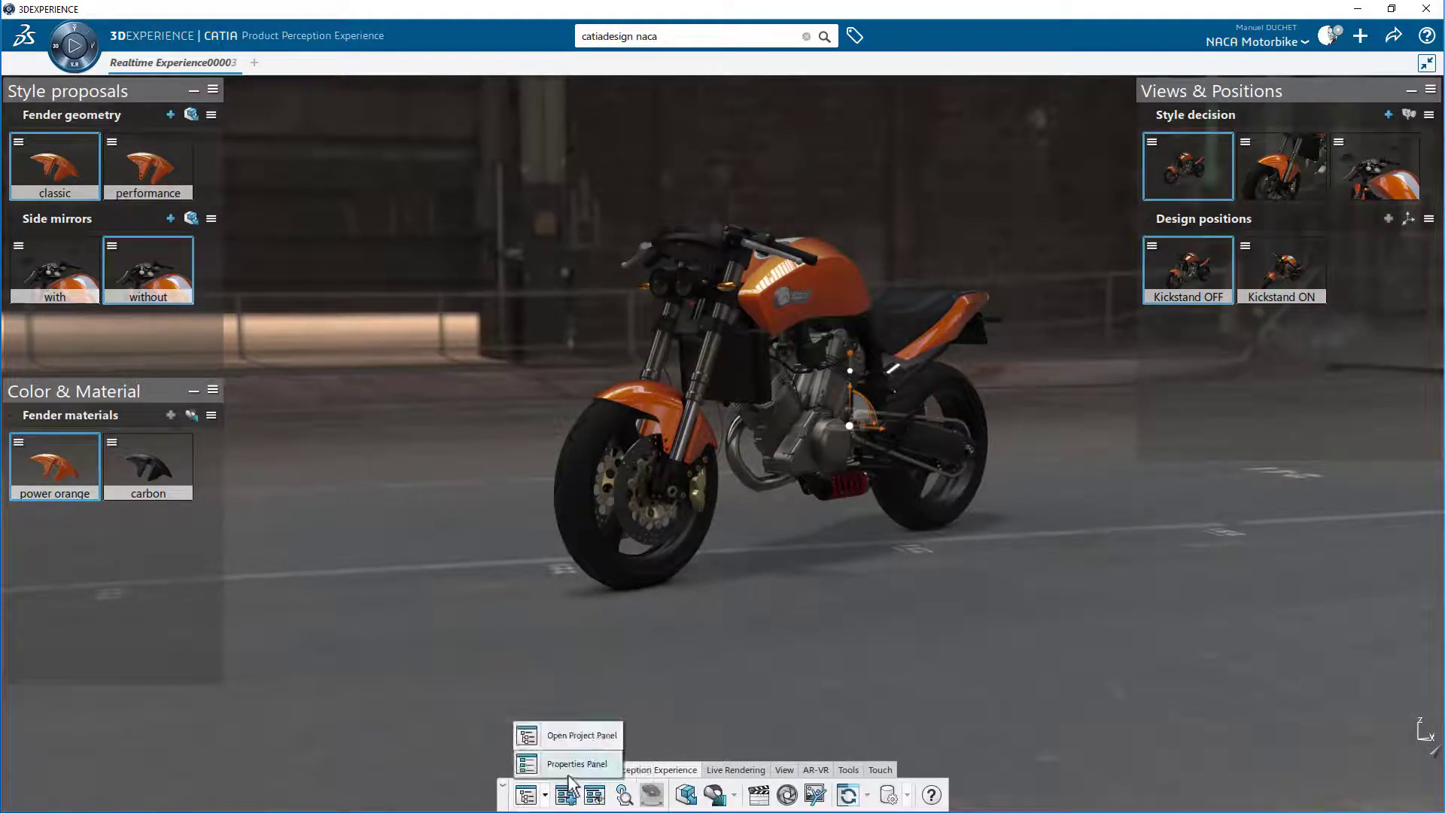
click(579, 738)
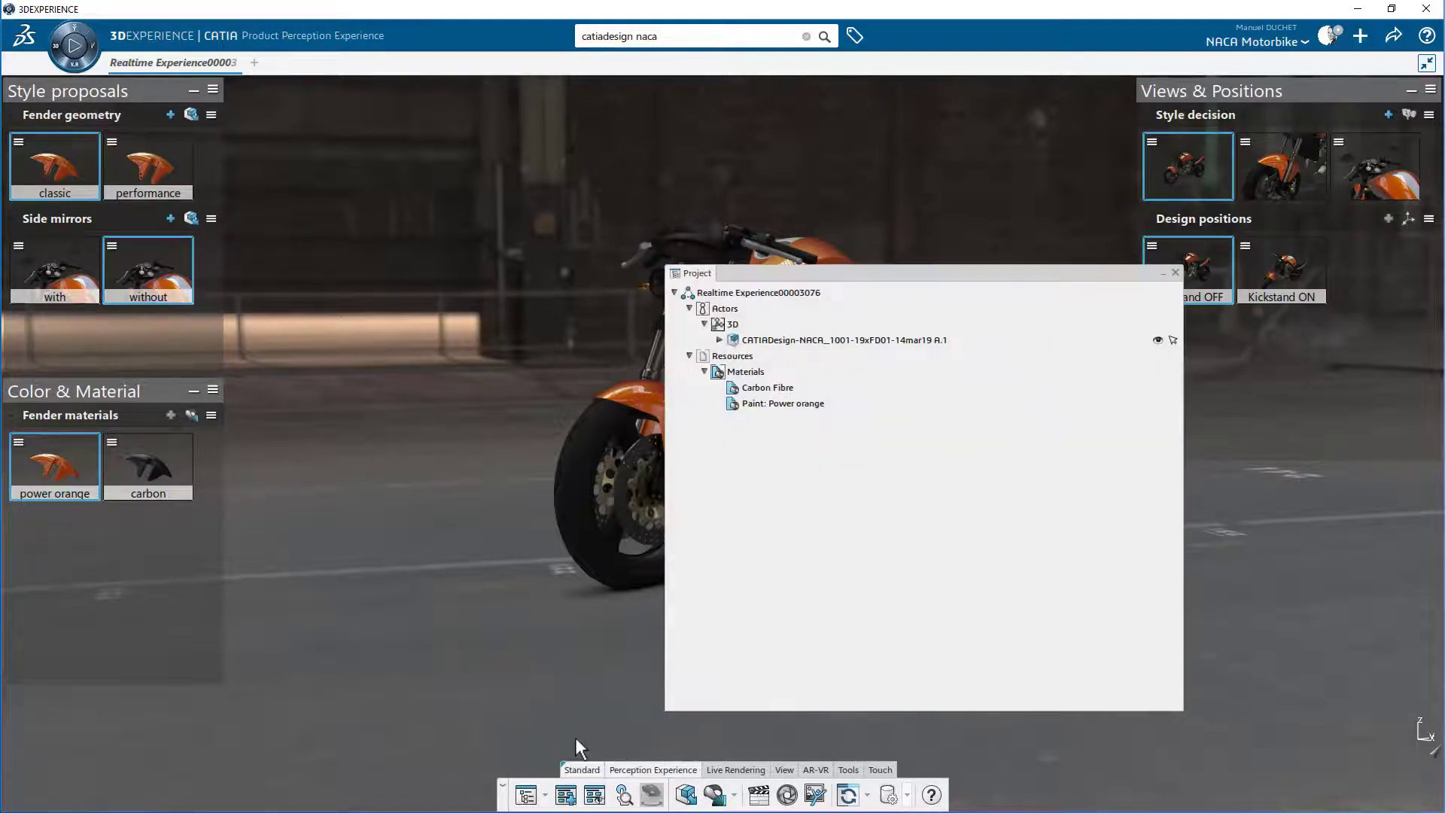
drag(962, 272, 531, 91)
drag(744, 180, 502, 177)
Step: Expand the bike, kickstand, fork and Front_Fender-Variants branches in the project tree, widening it enough to read the names
click(281, 152)
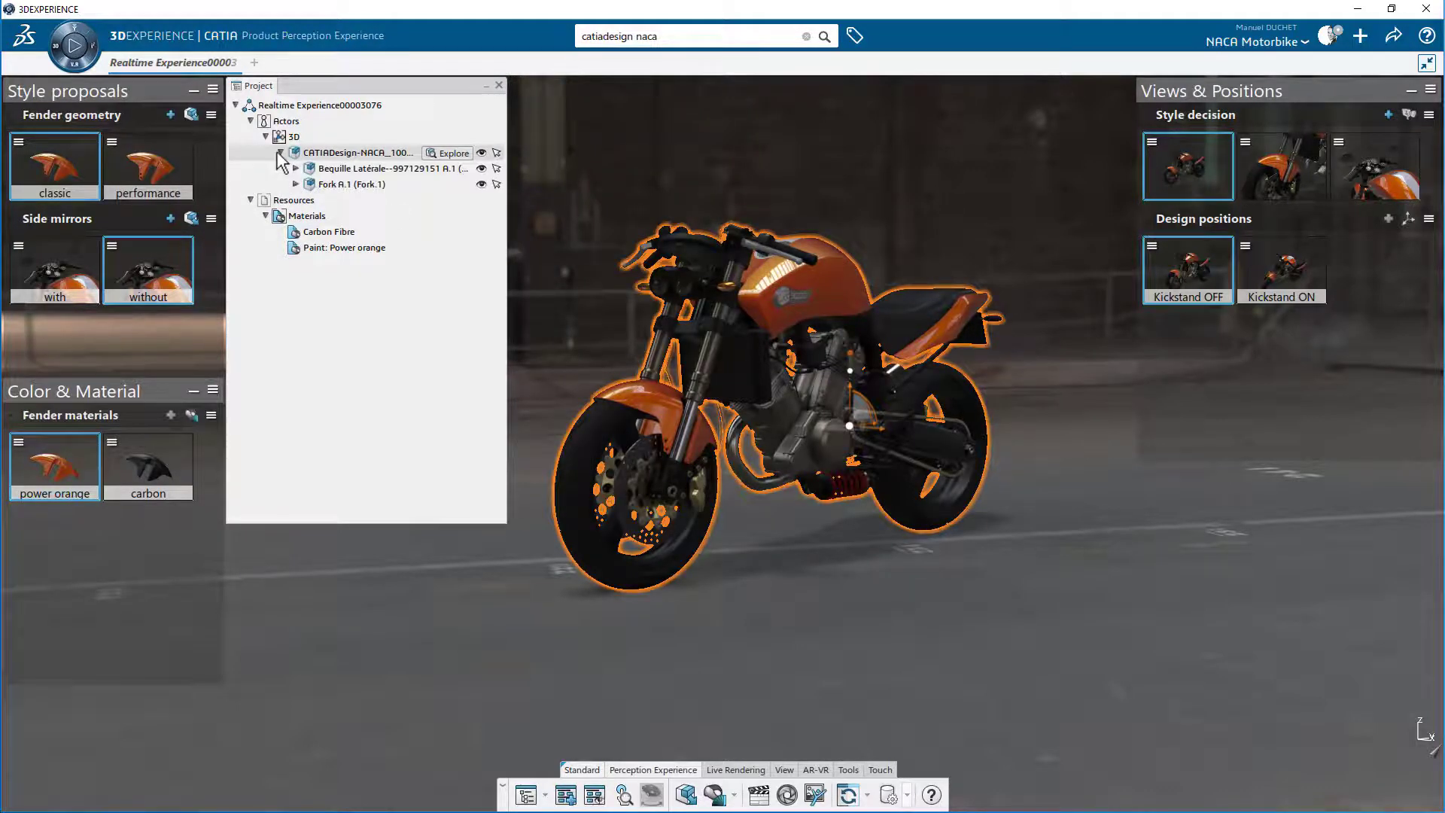
drag(507, 236, 586, 236)
click(295, 169)
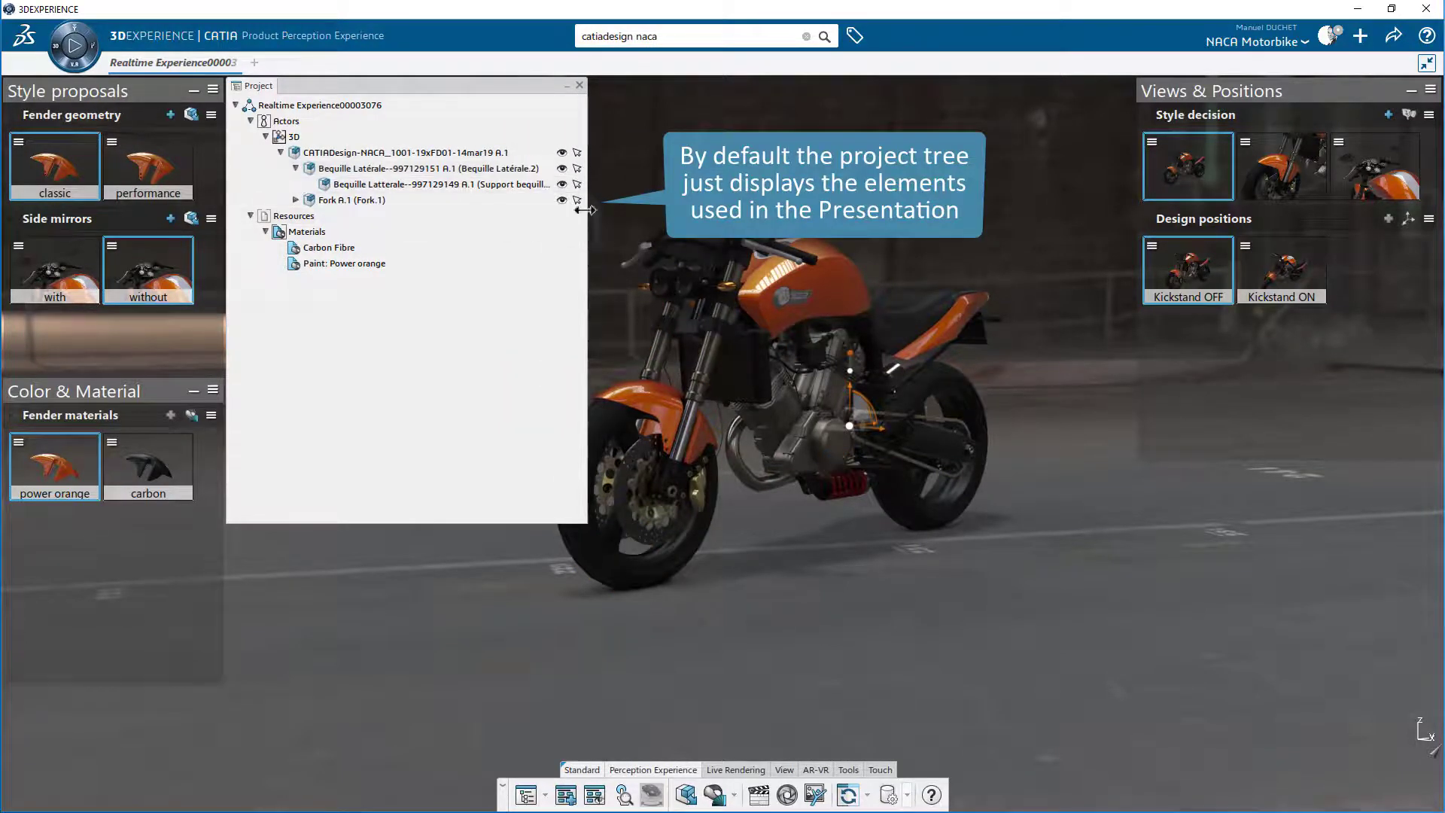
drag(587, 213, 625, 210)
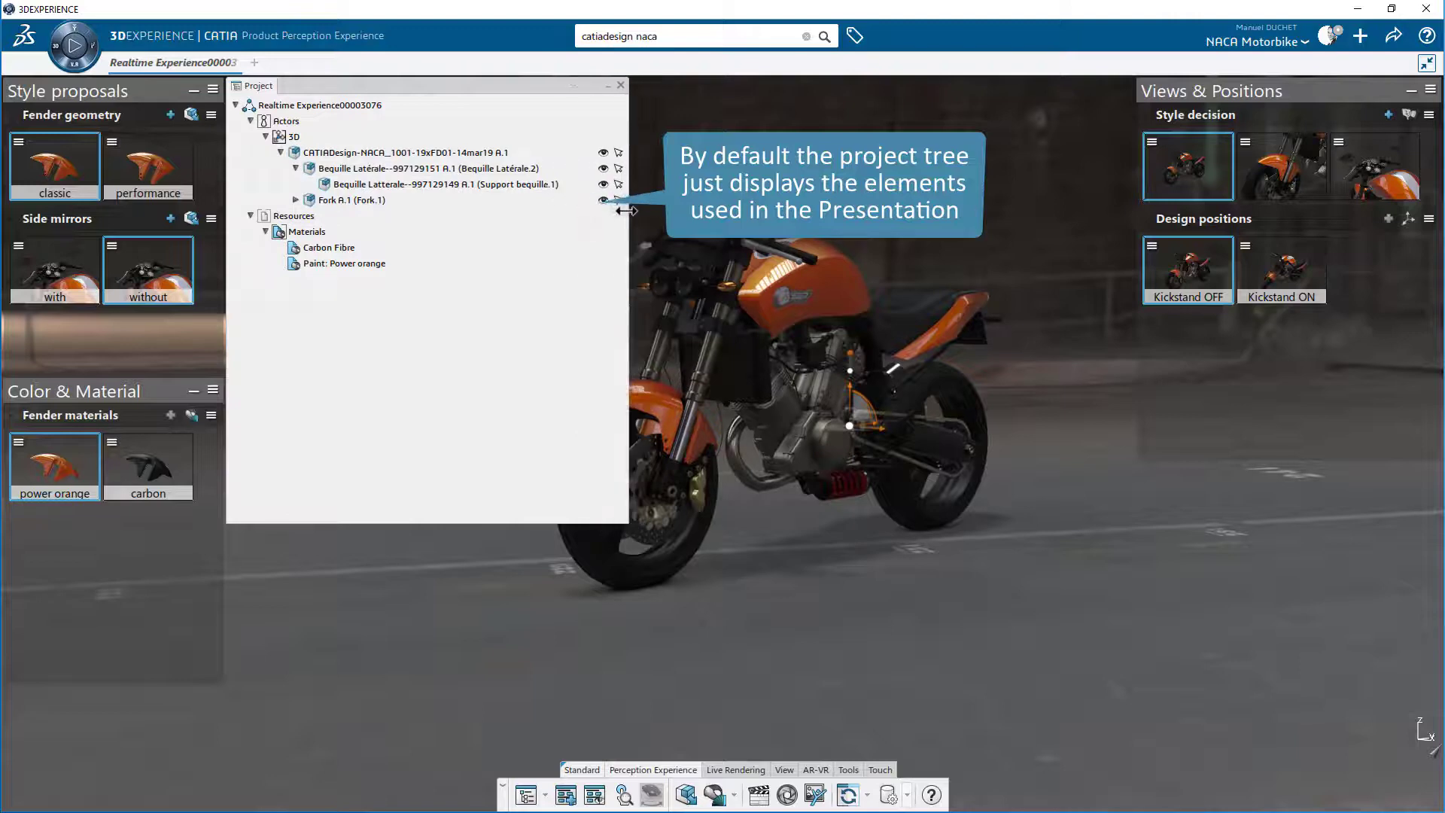
click(296, 199)
click(311, 216)
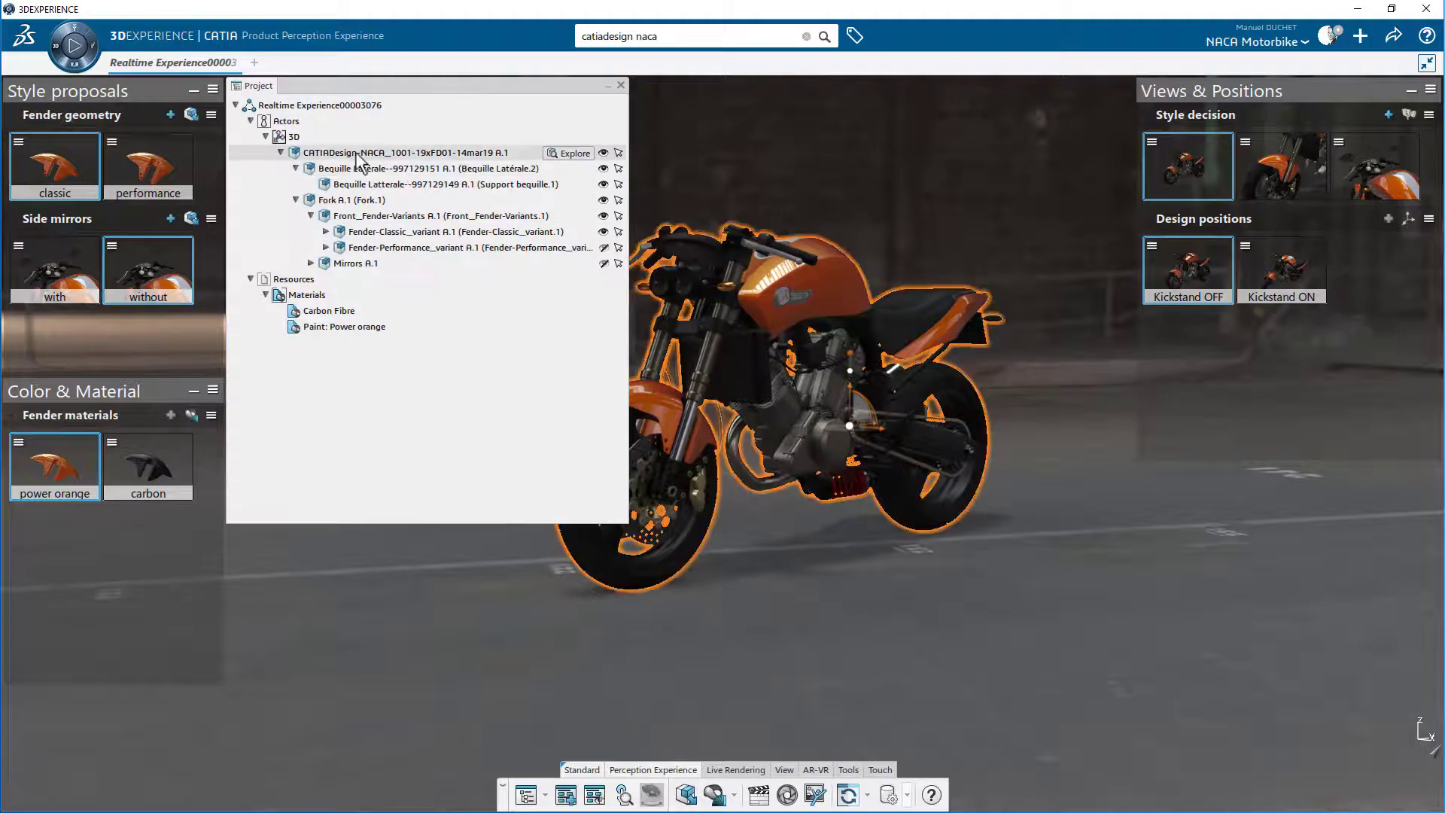
Step: Rename the experience at the root of the project tree as "PPX - NACA bike - Authoring demo"
click(326, 105)
right_click(325, 107)
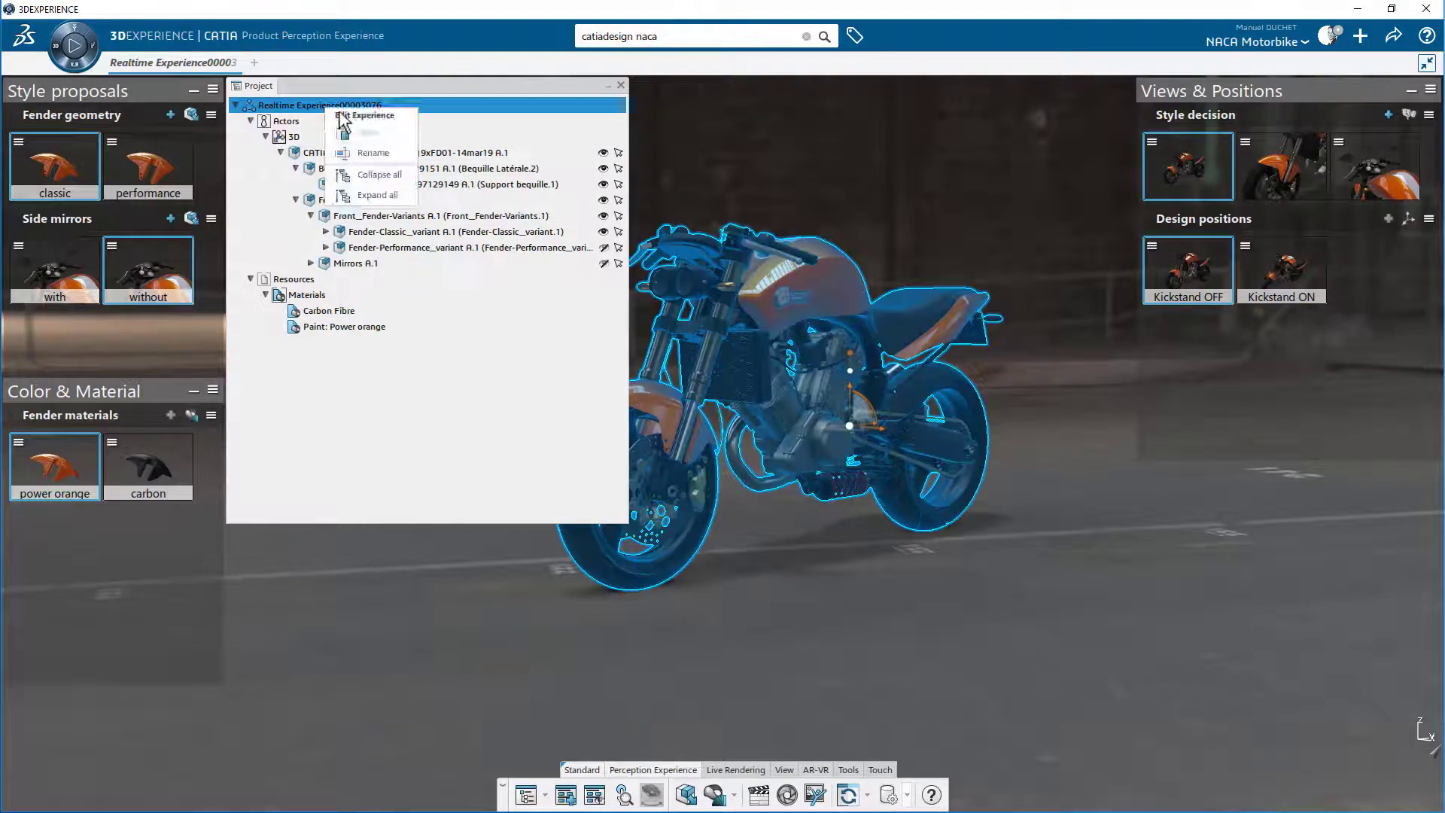
click(374, 153)
text(PPX - NACA)
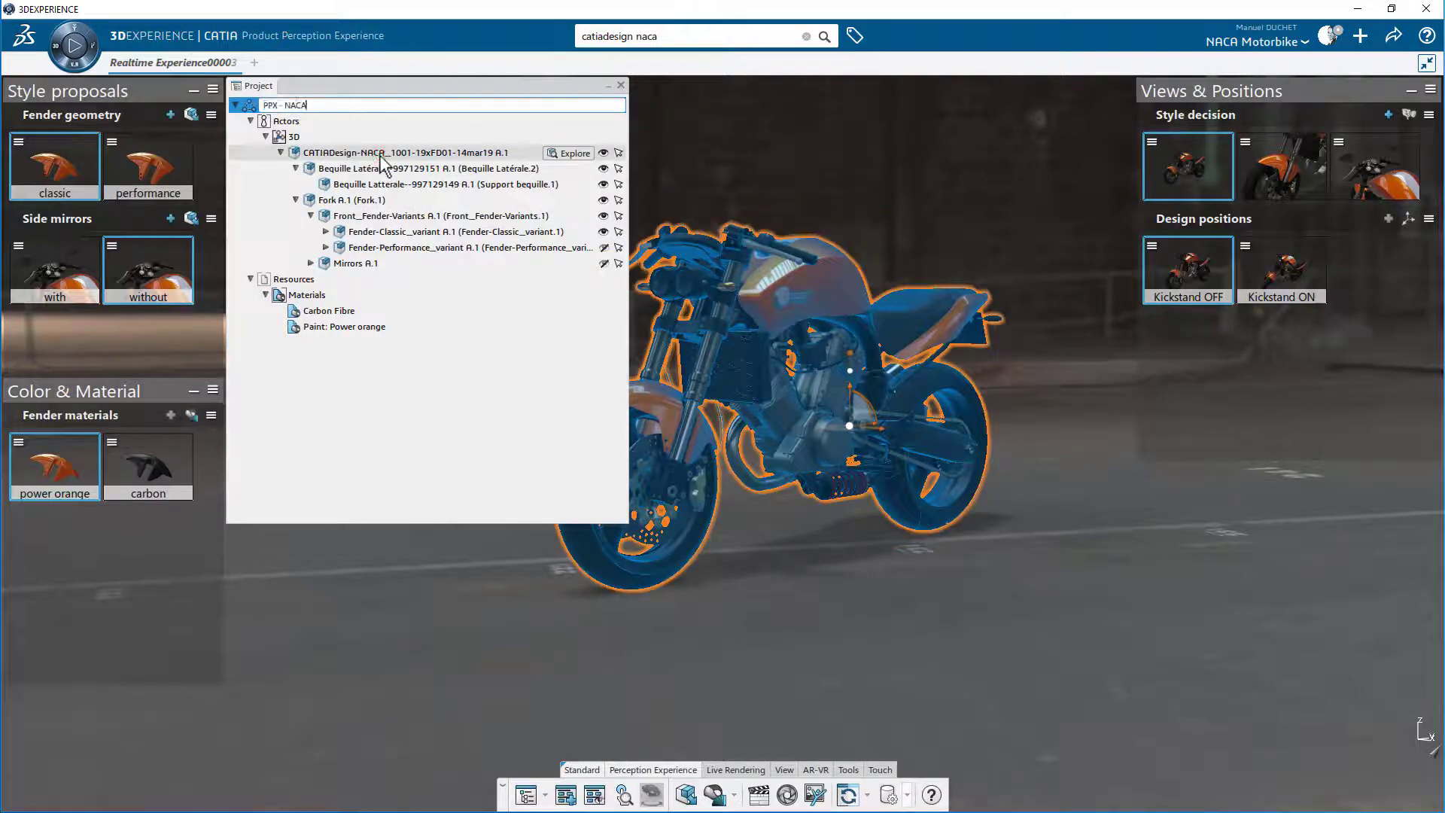
text( bike - Authoring demo)
key(Return)
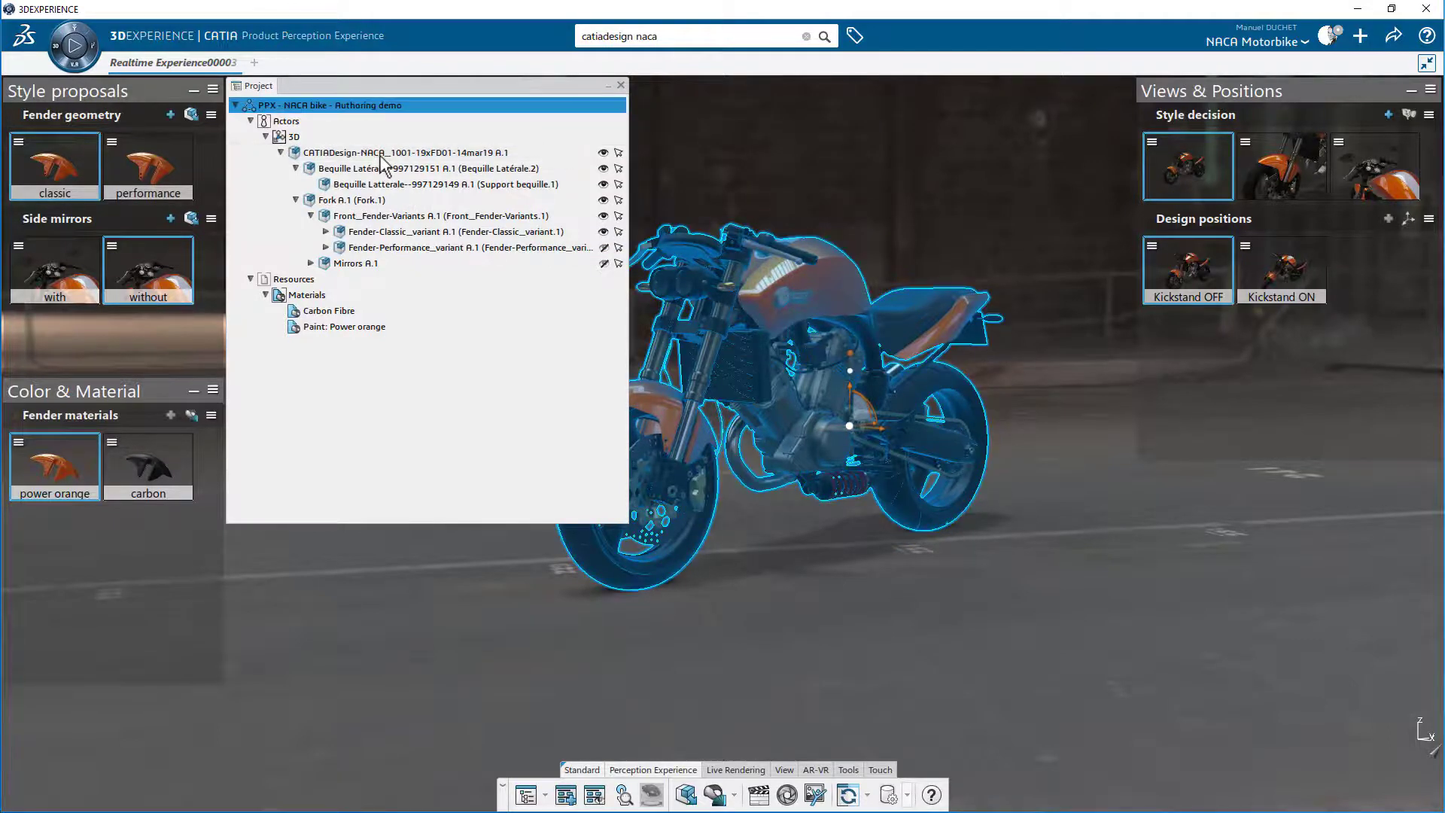
Step: Save the experience and clear the selection
click(1394, 36)
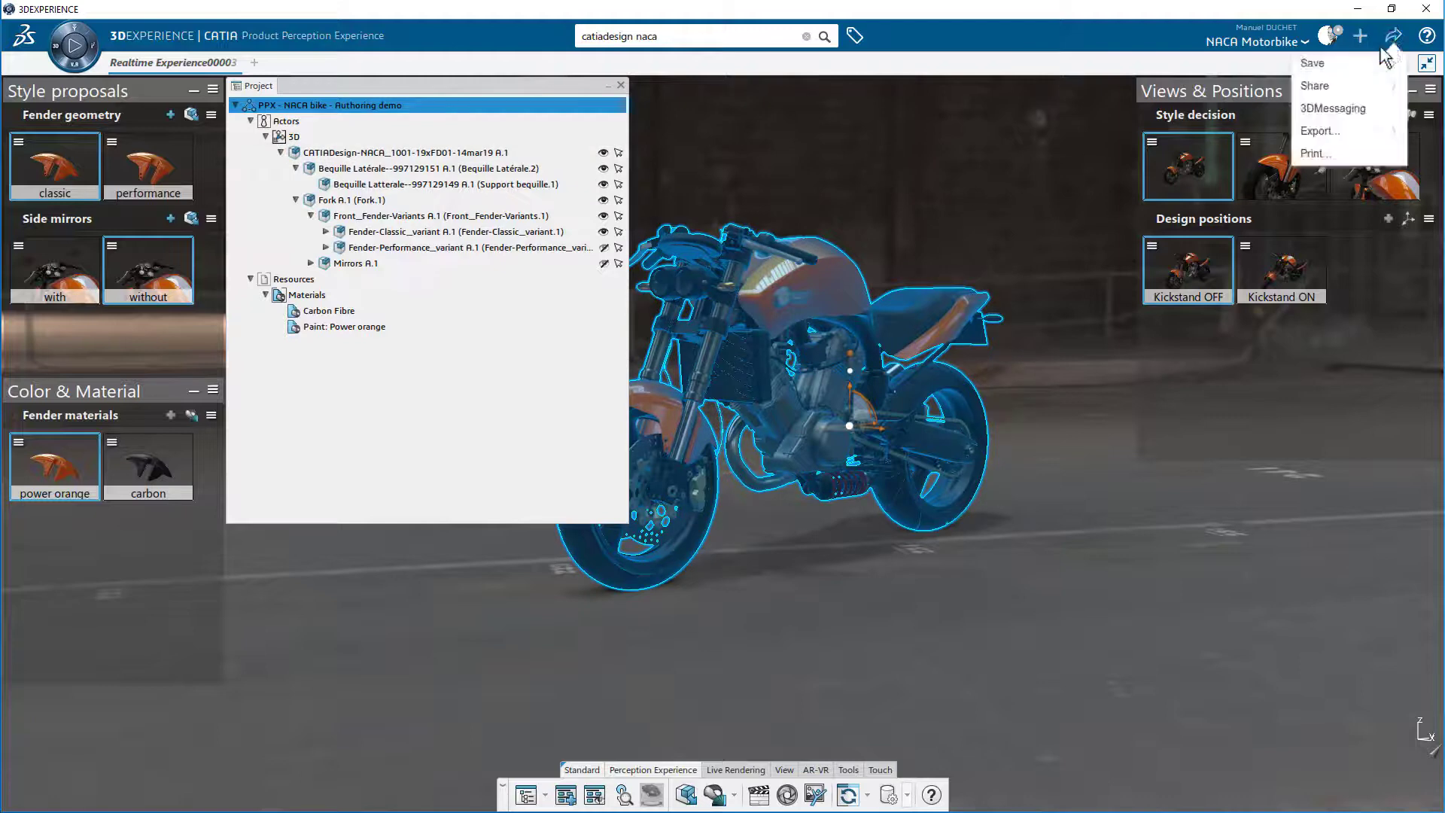
click(1325, 66)
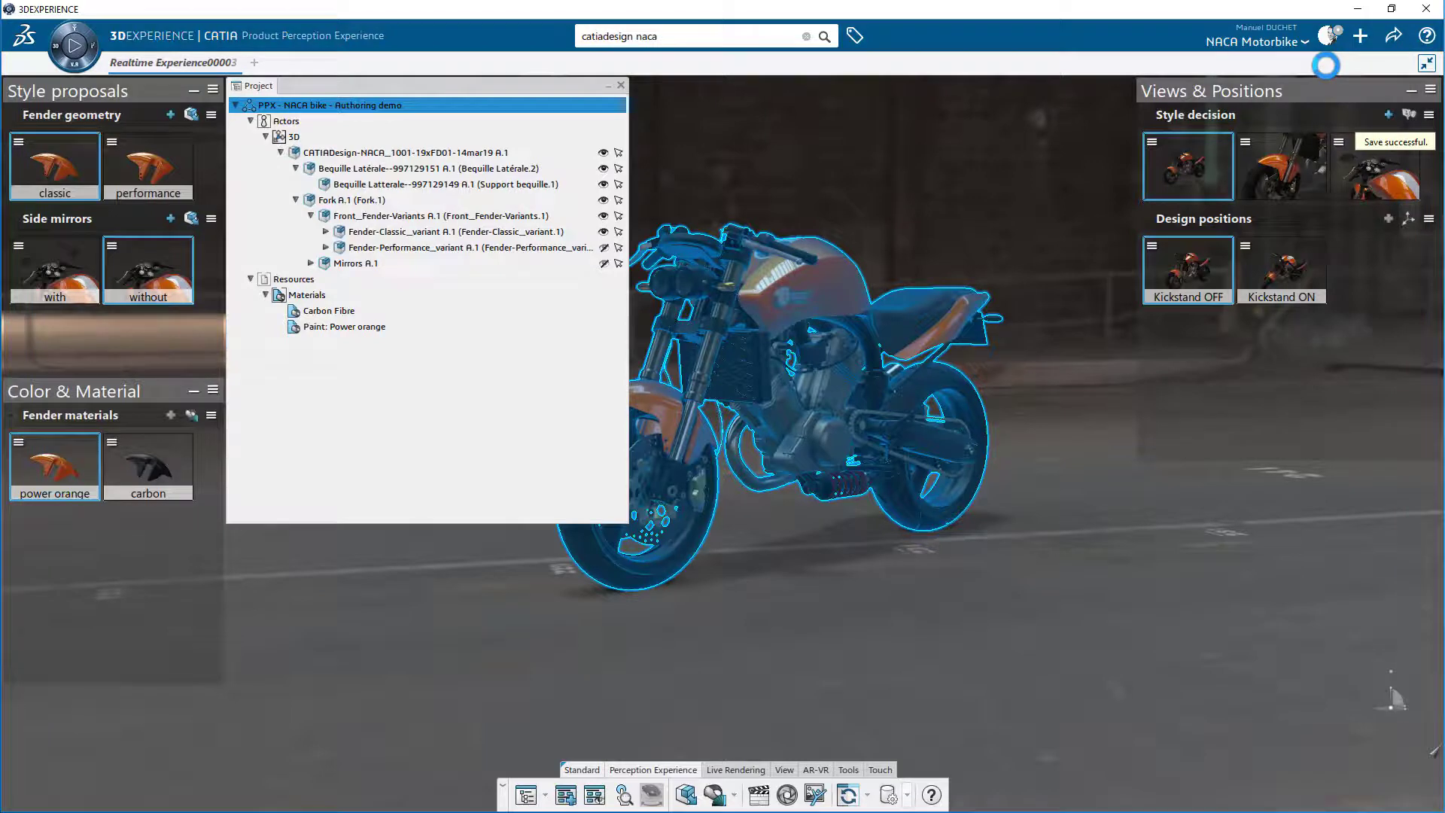
click(1095, 41)
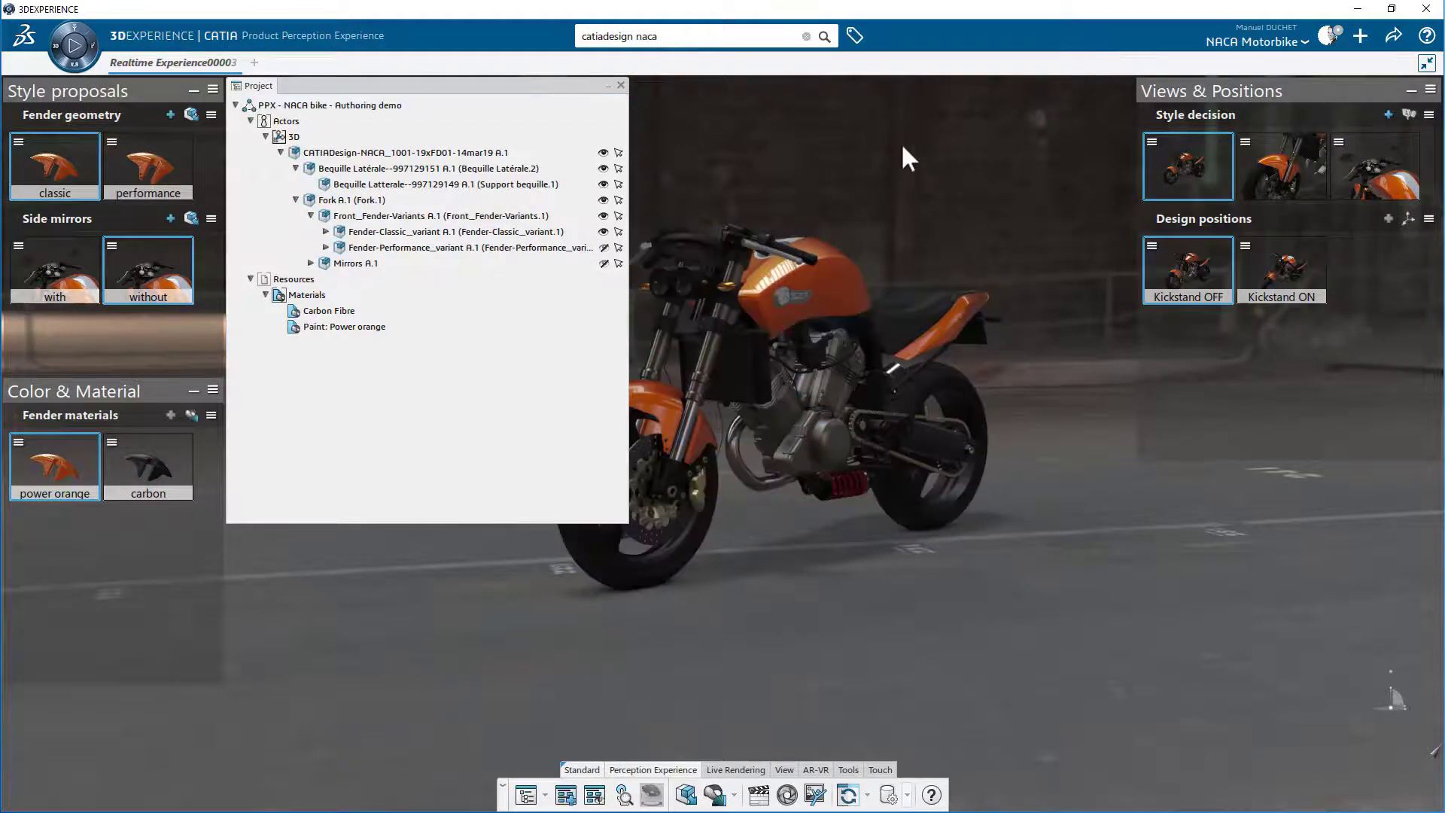
Step: Explore the full product structure of the whole bike and of the fork, collapse the kickstand branch, and leave Explore mode
middle_drag(902, 146, 982, 201)
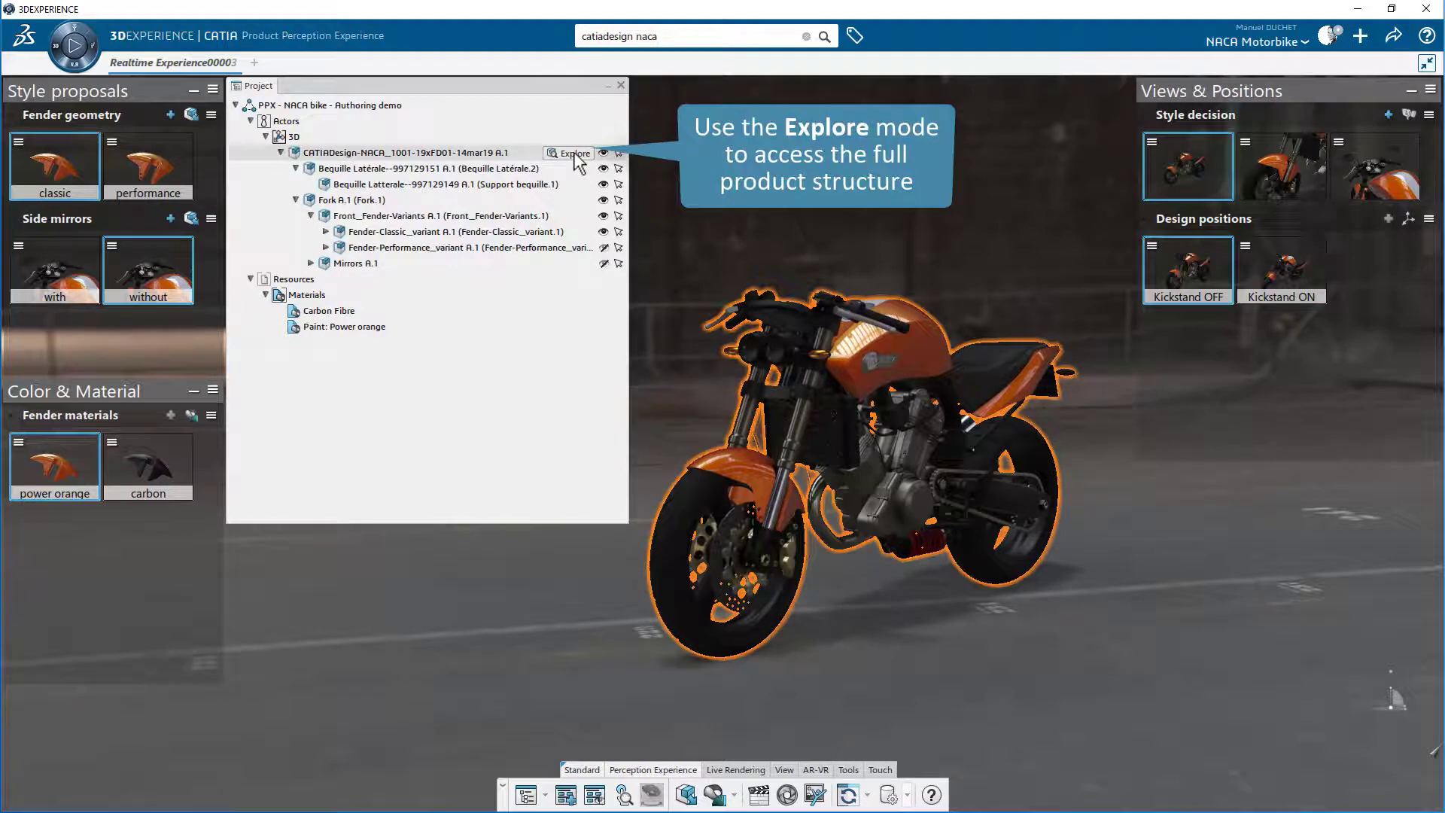
click(571, 153)
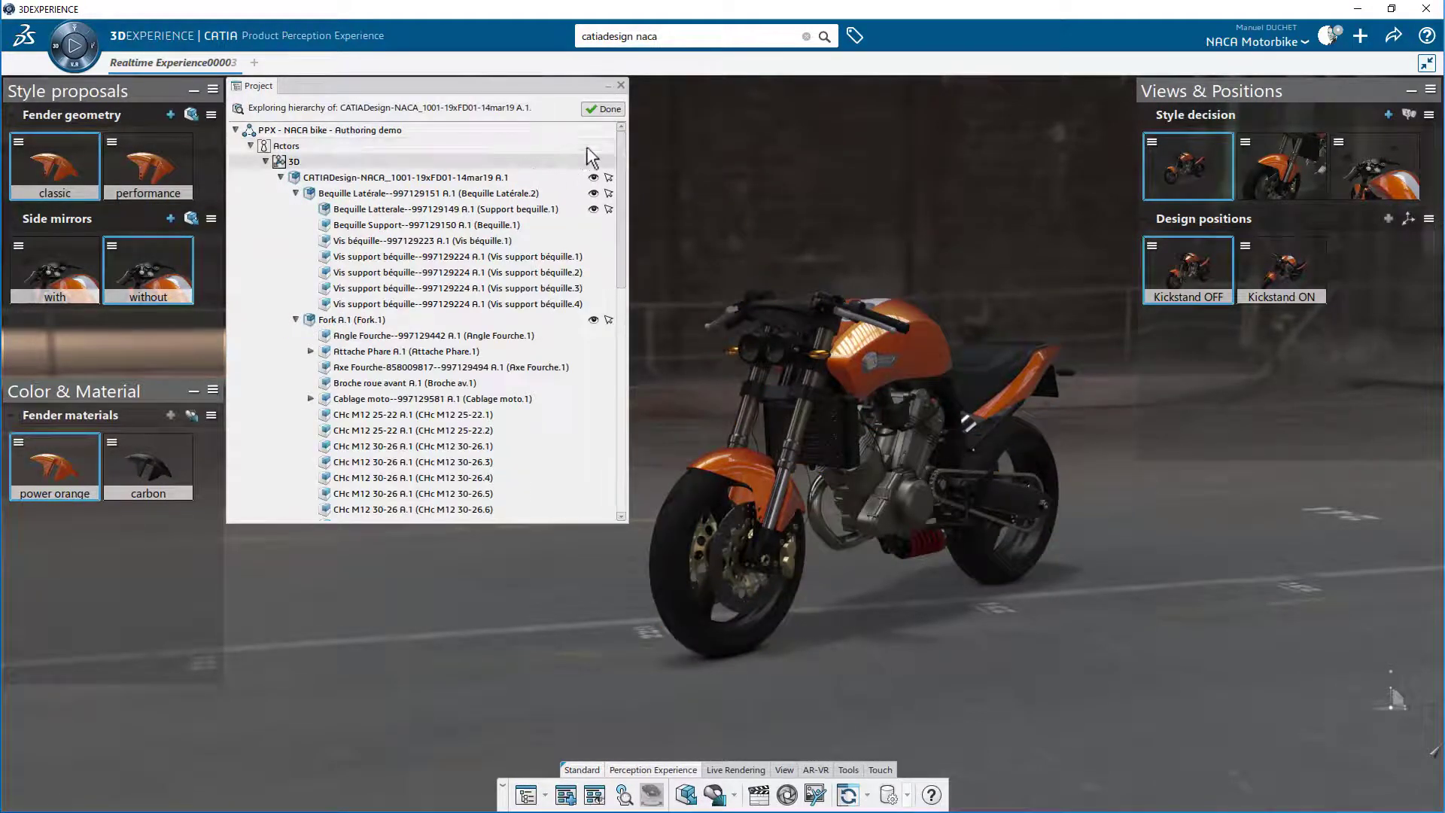
click(604, 110)
mouse_move(484, 205)
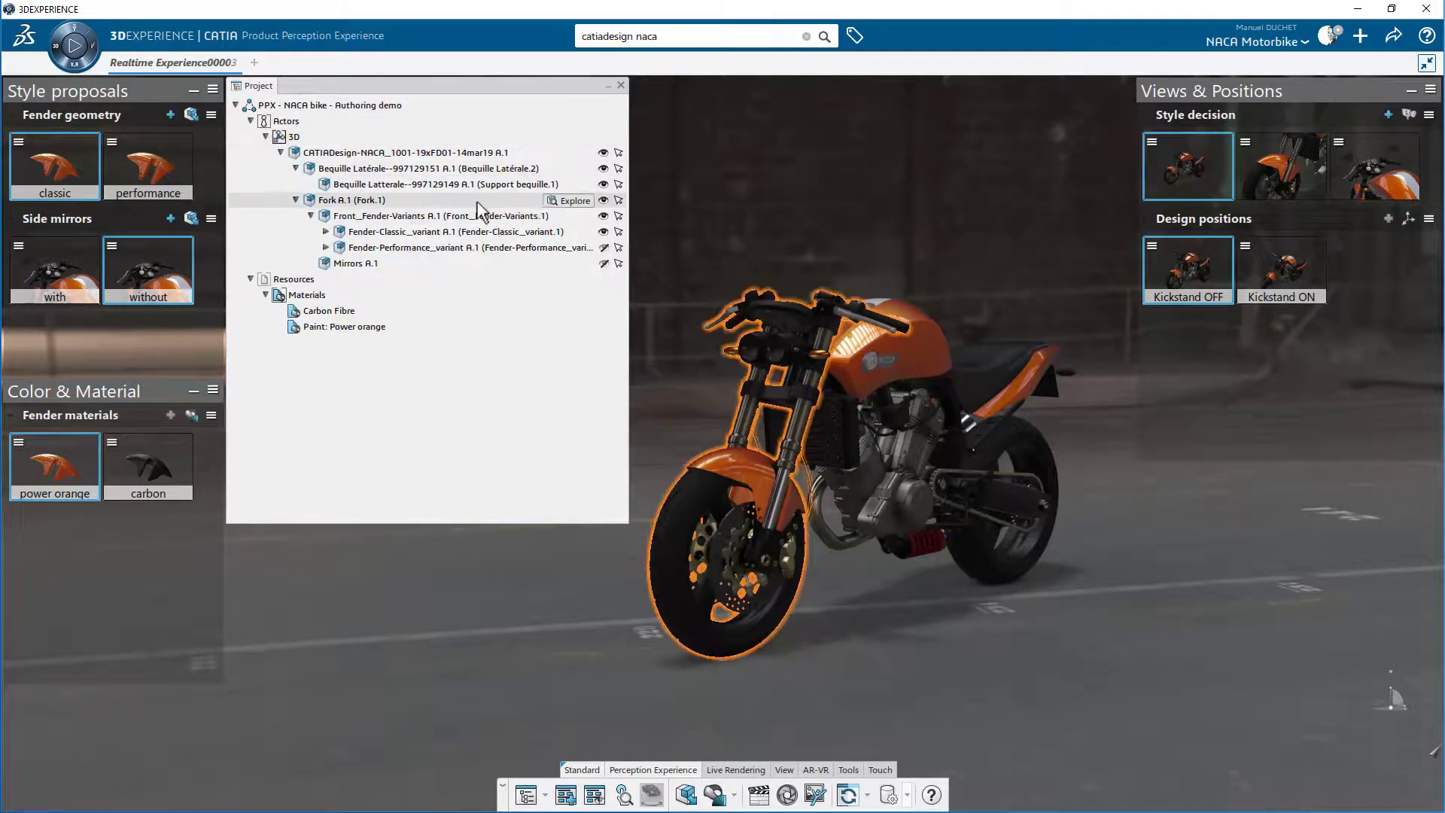
click(563, 201)
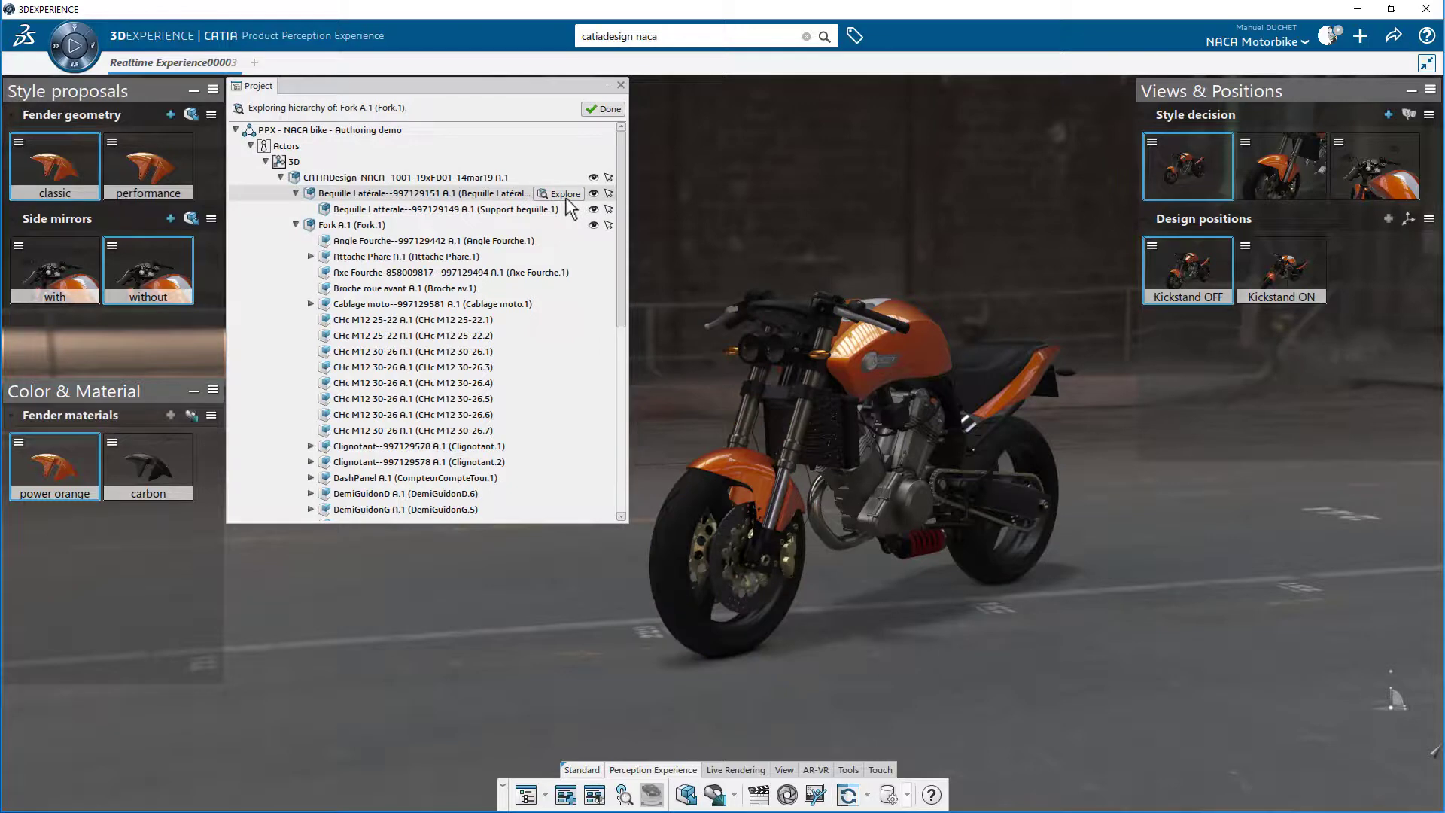
click(296, 194)
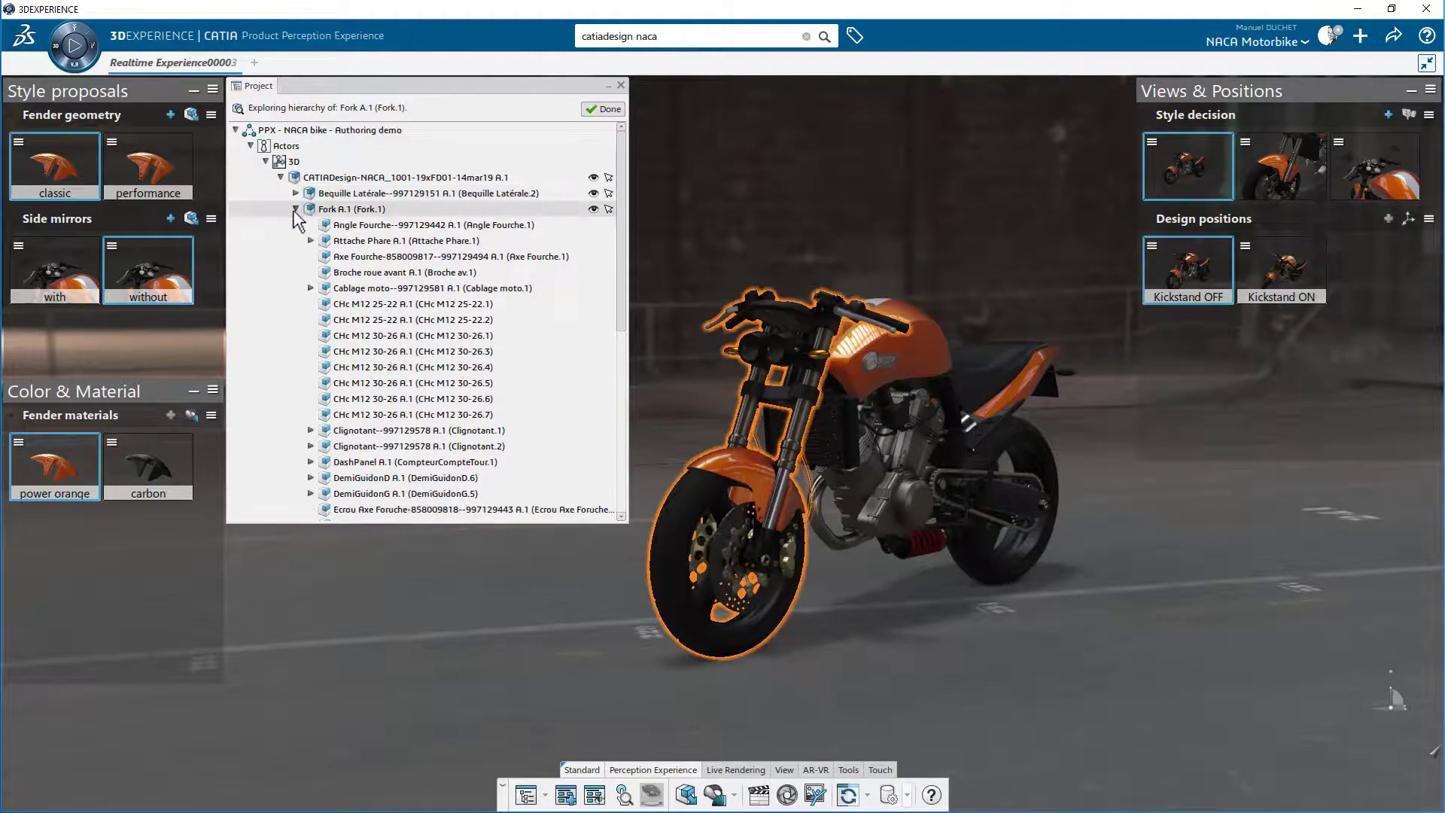
click(595, 110)
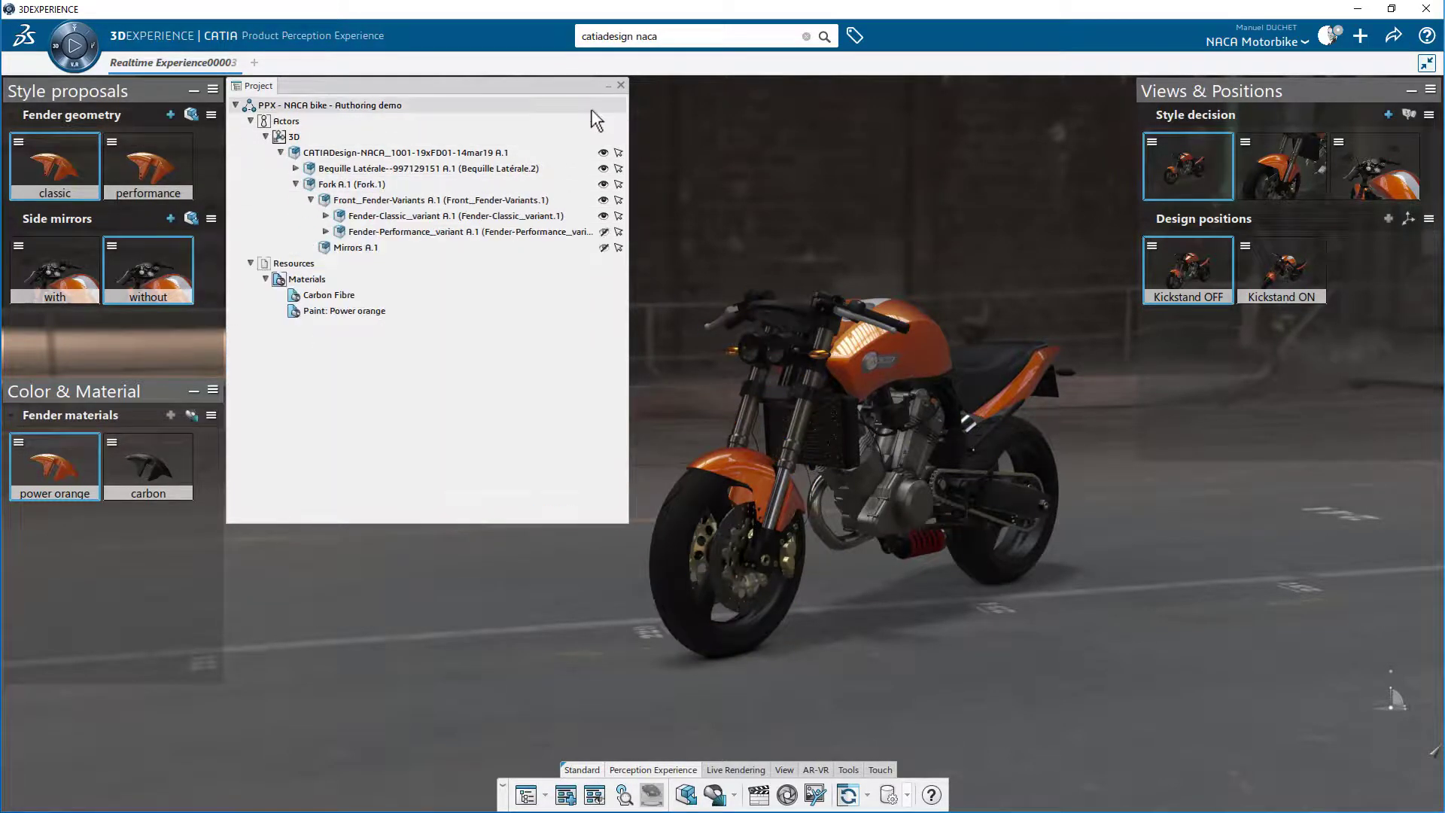
mouse_move(423, 295)
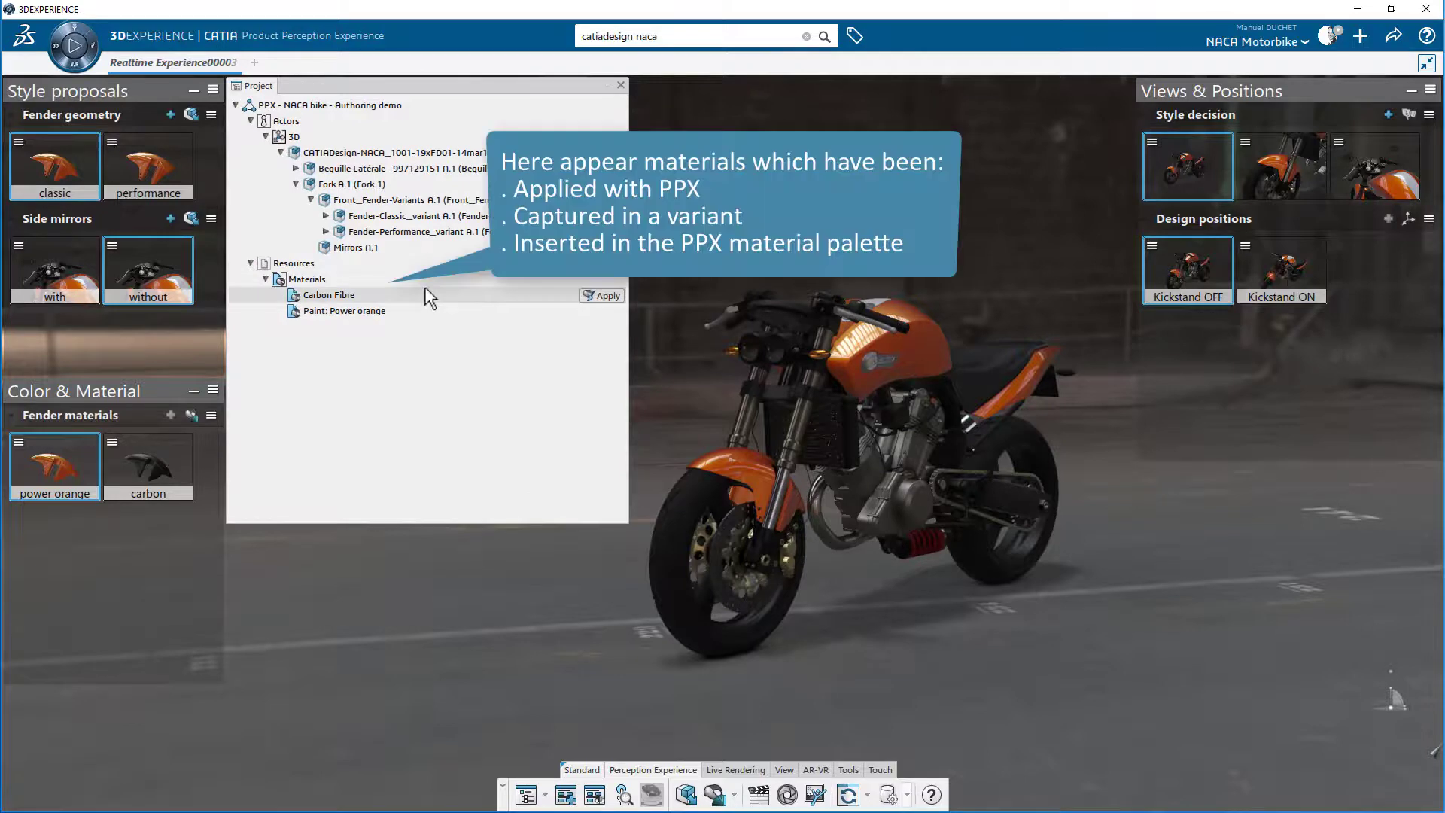